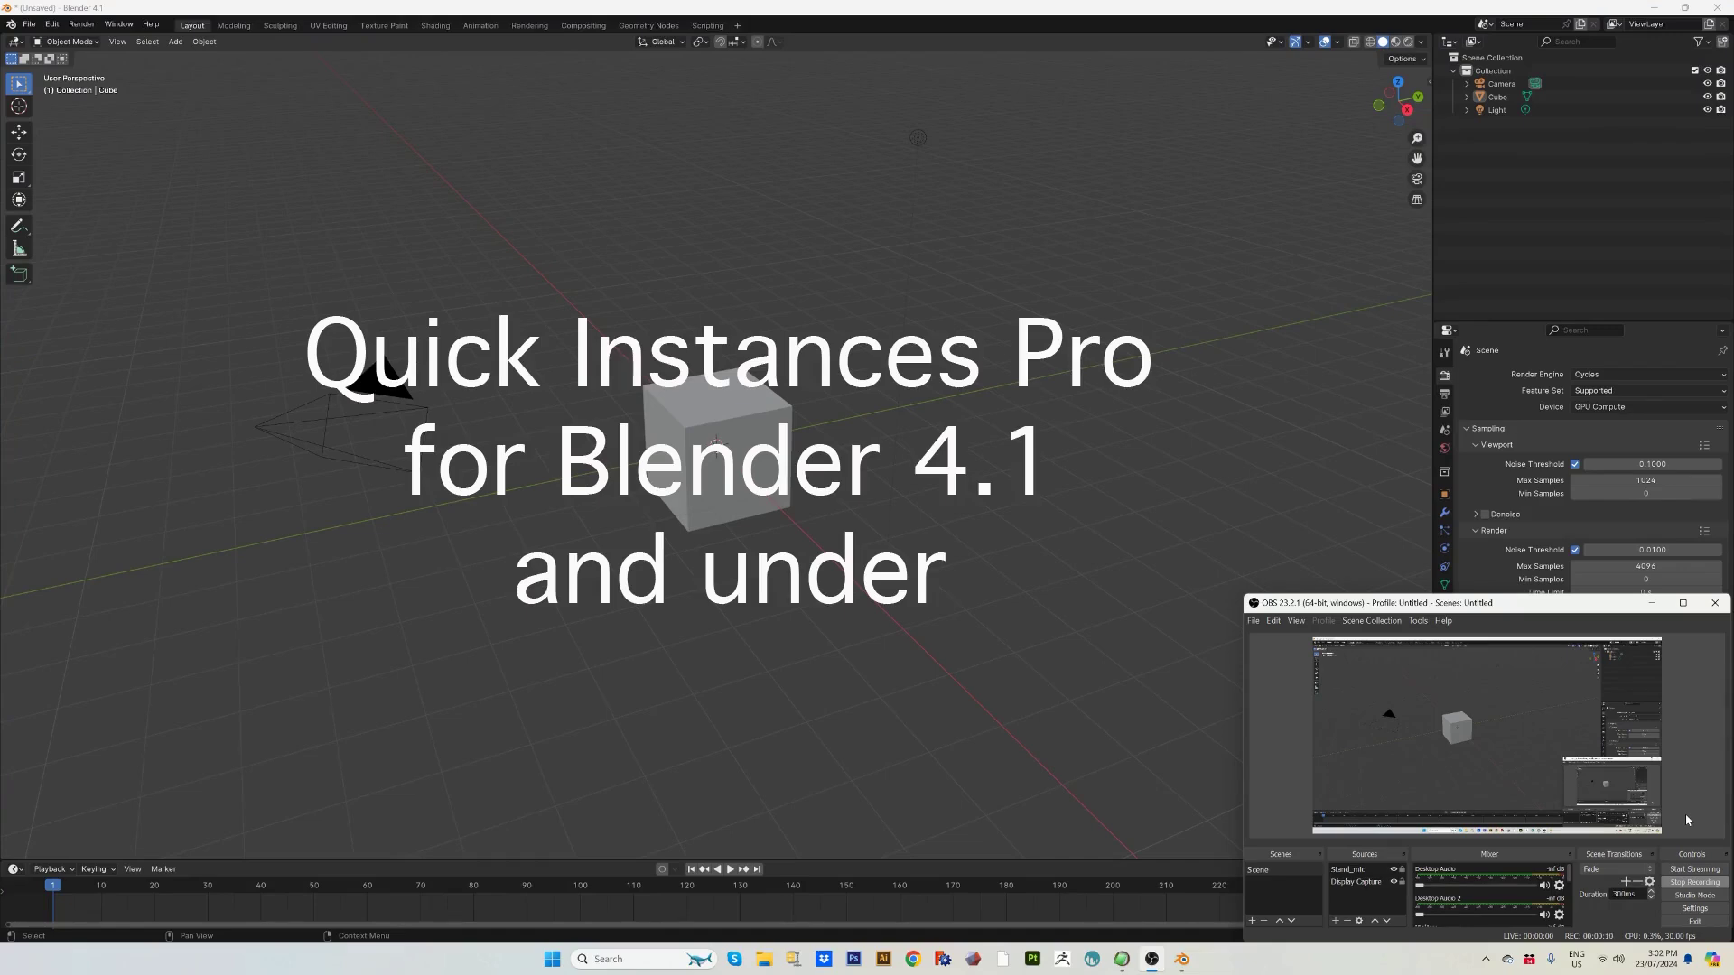
Bring the Blender window with the default cube scene in front of the OBS recorder.
click(1225, 496)
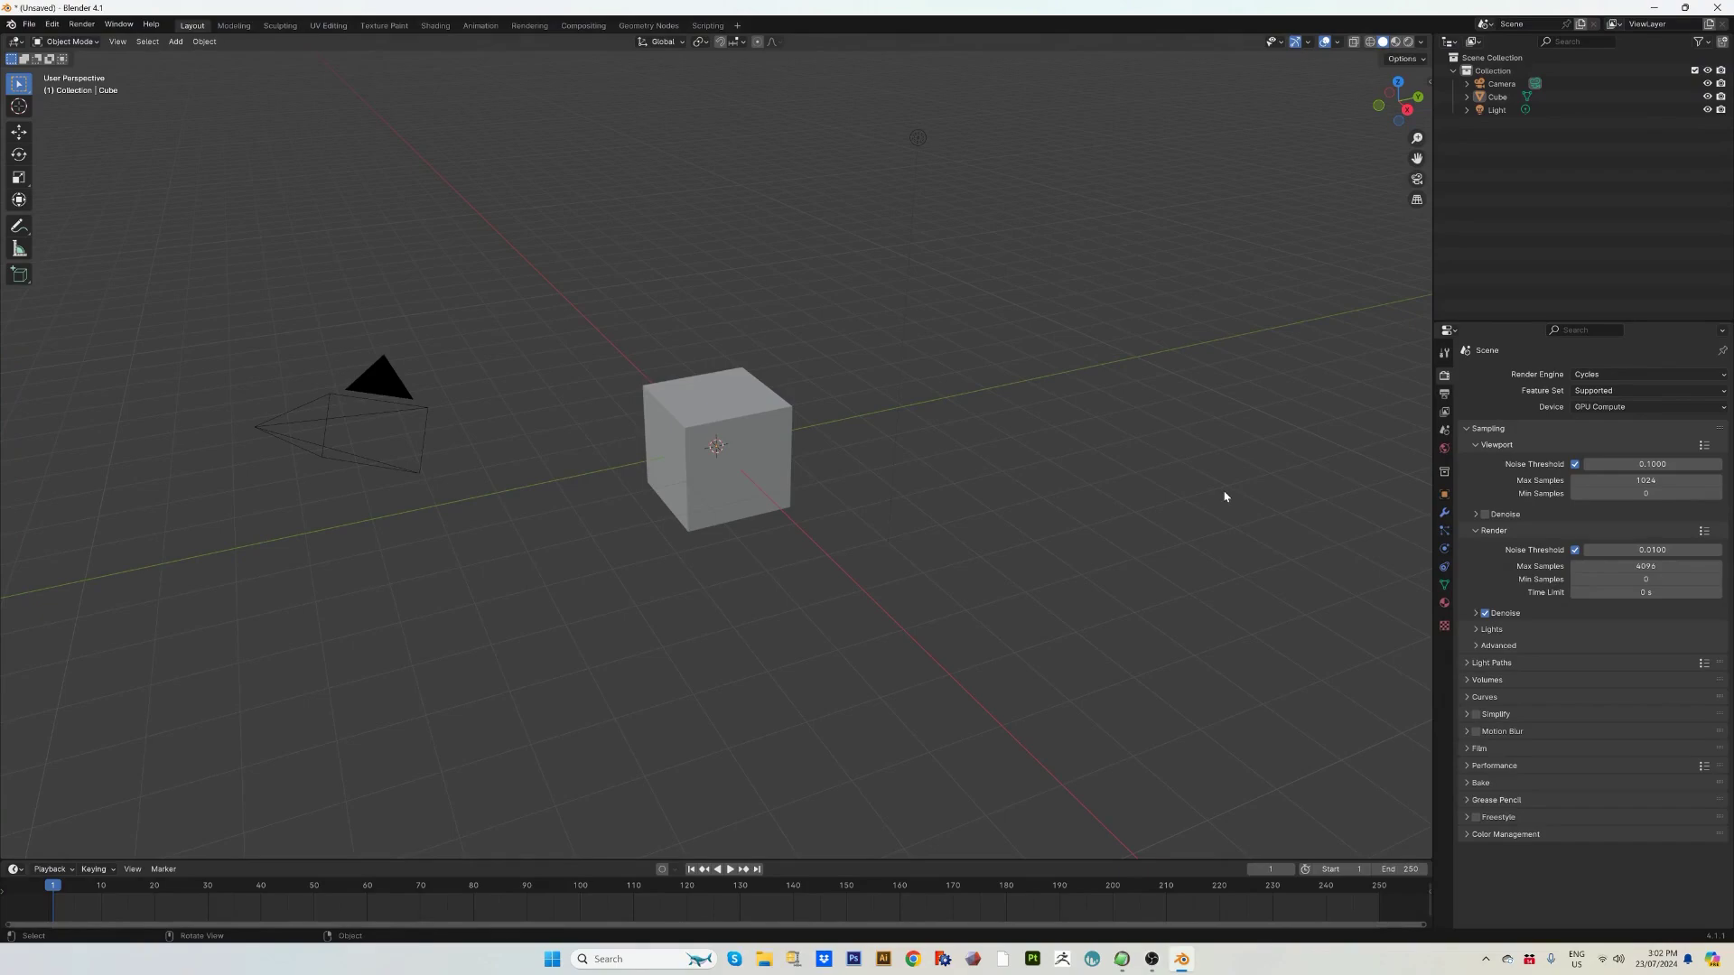
Move the cube right of centre and delete the light and the camera.
click(770, 518)
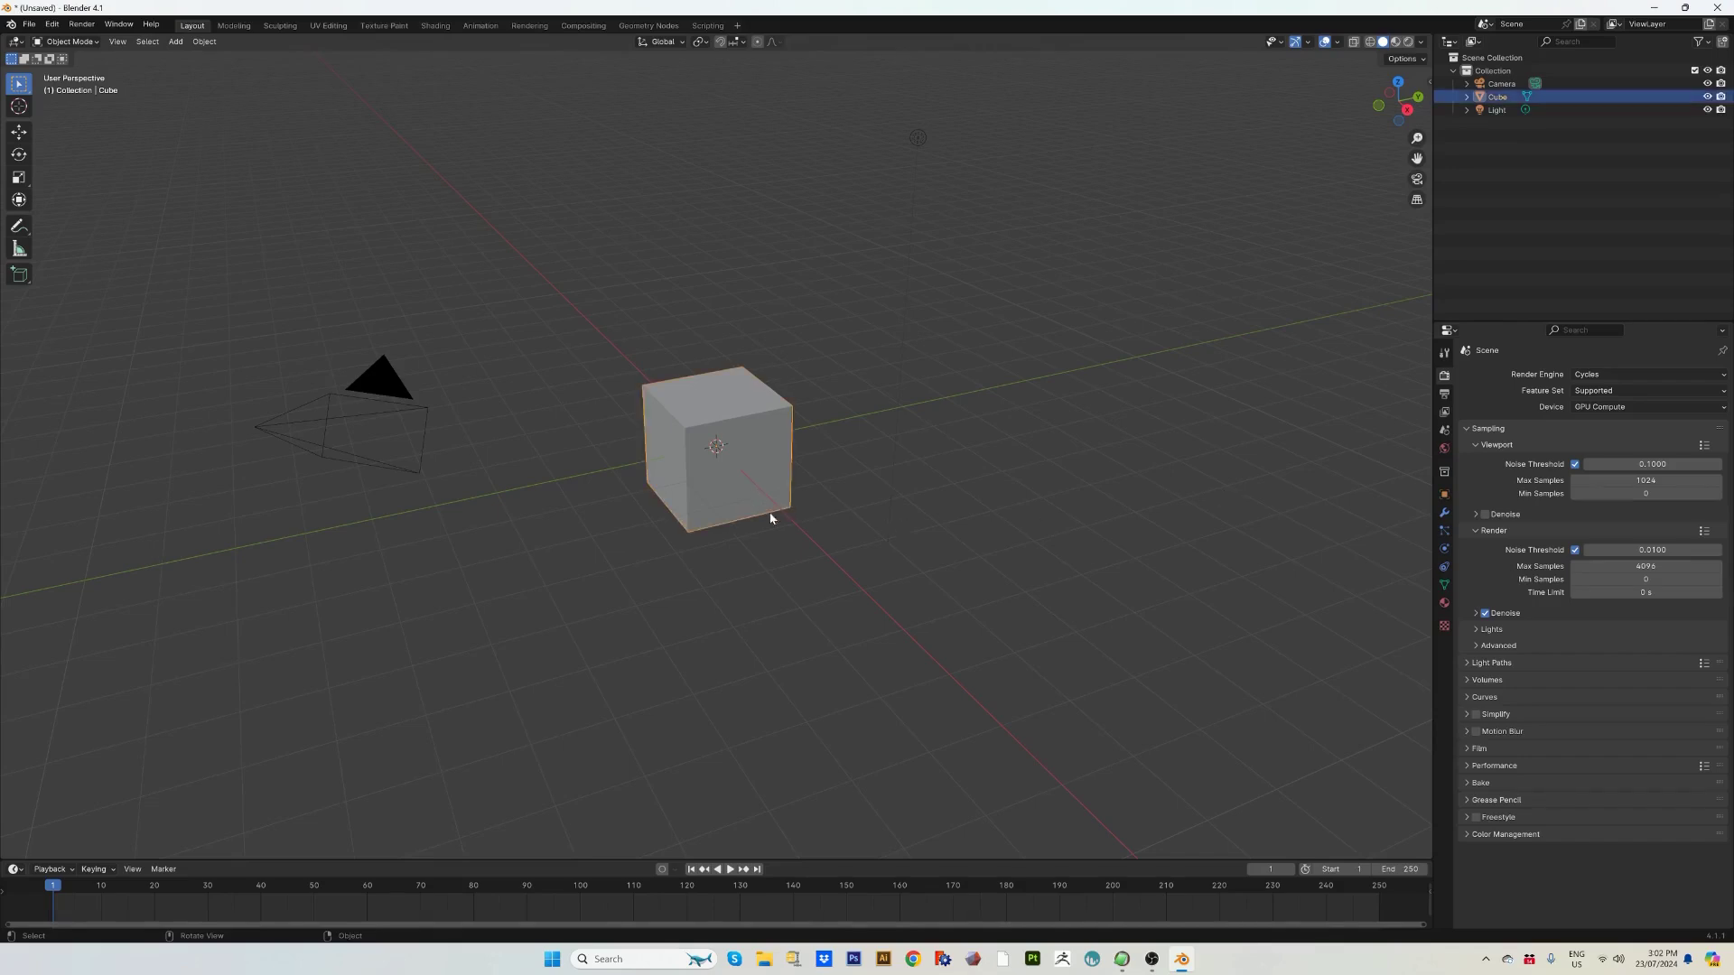
drag(722, 467, 1032, 495)
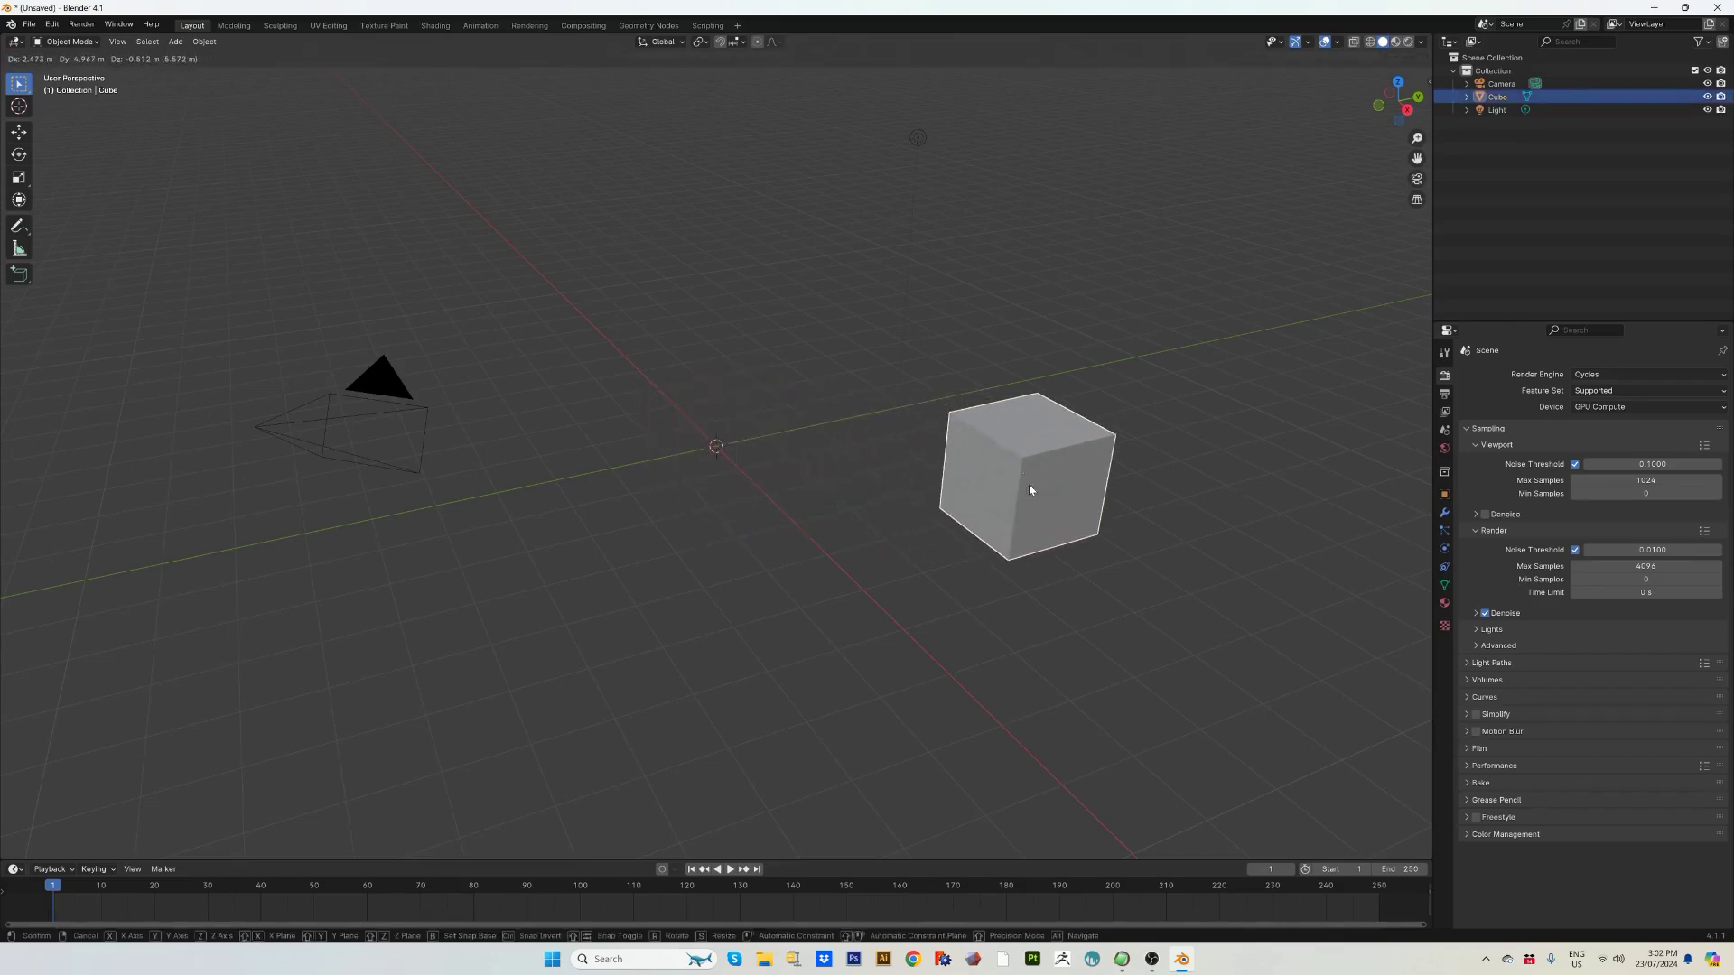
click(1501, 109)
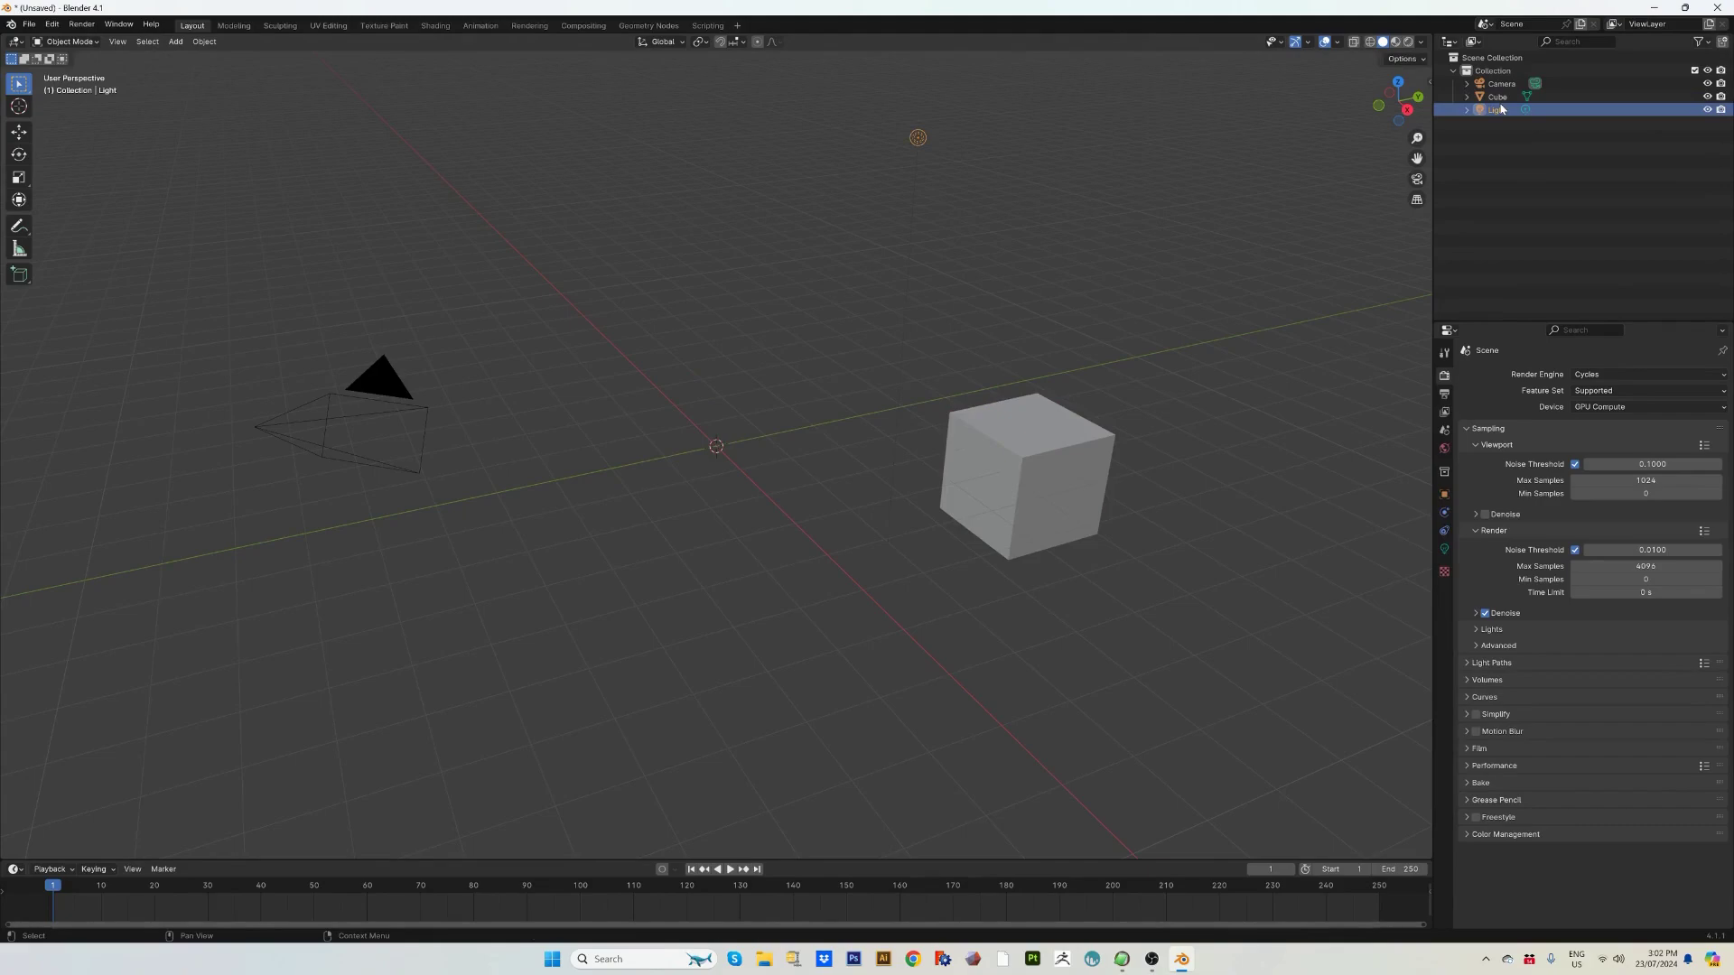
key(Delete)
click(1501, 83)
key(Delete)
Duplicate the cube twice, above and to the left, and box-select all three cubes.
click(1085, 494)
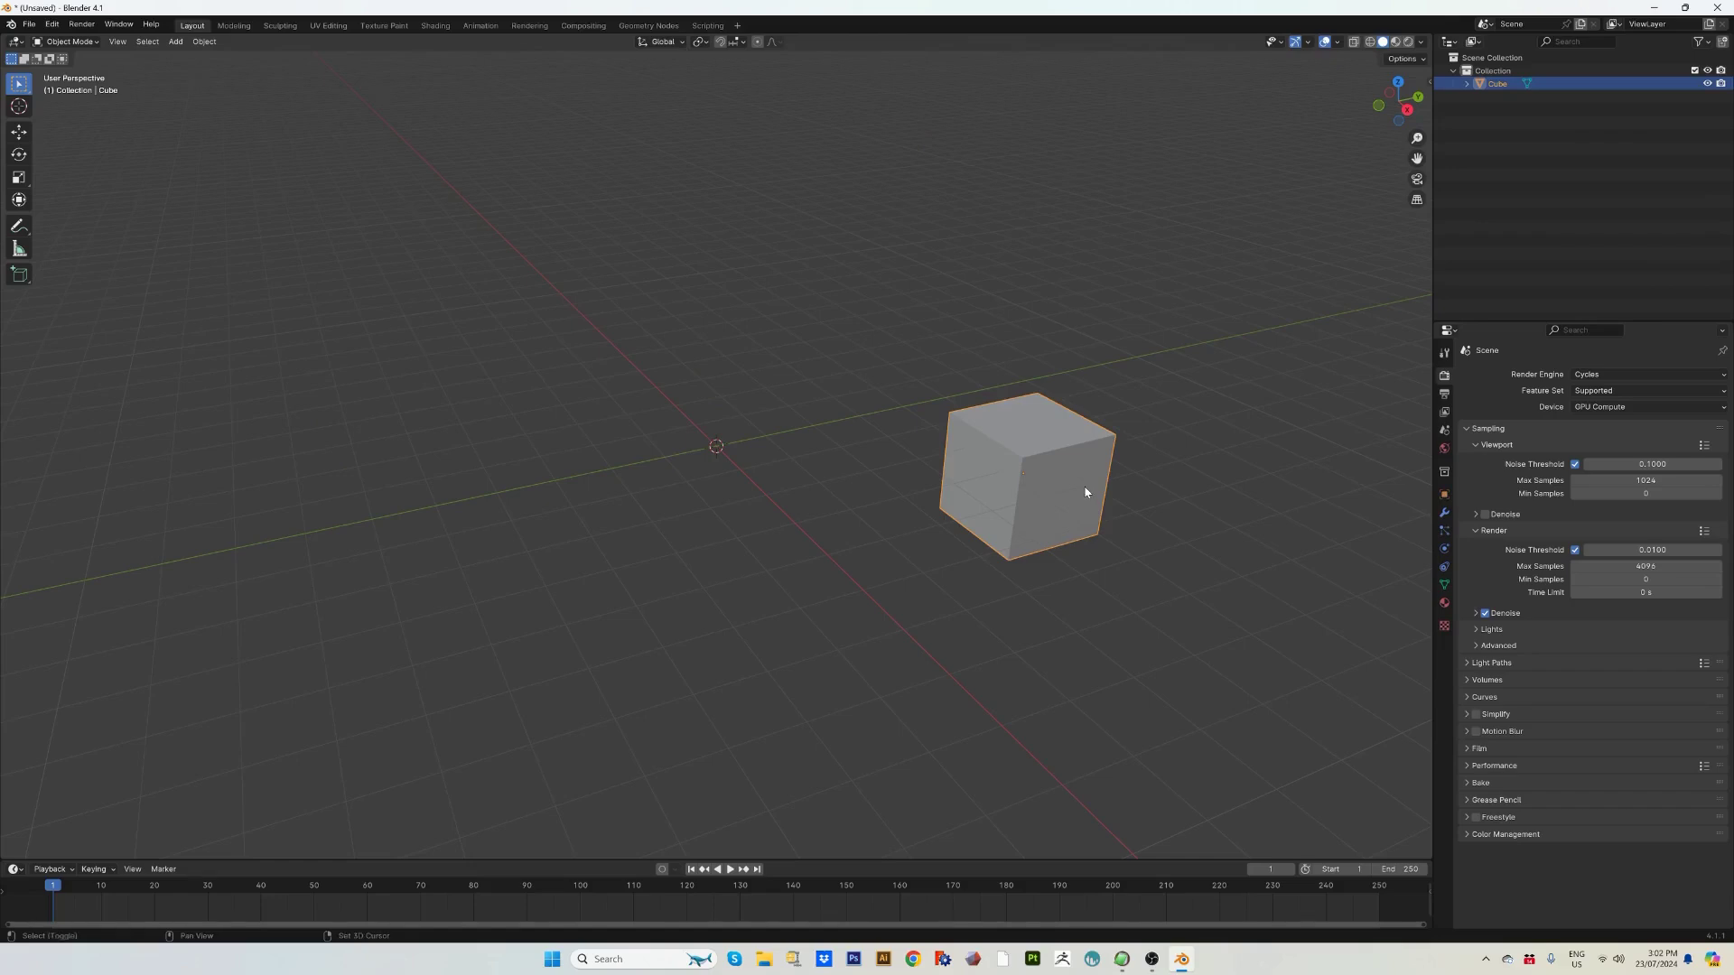
key(shift+d)
click(1012, 318)
key(shift+d)
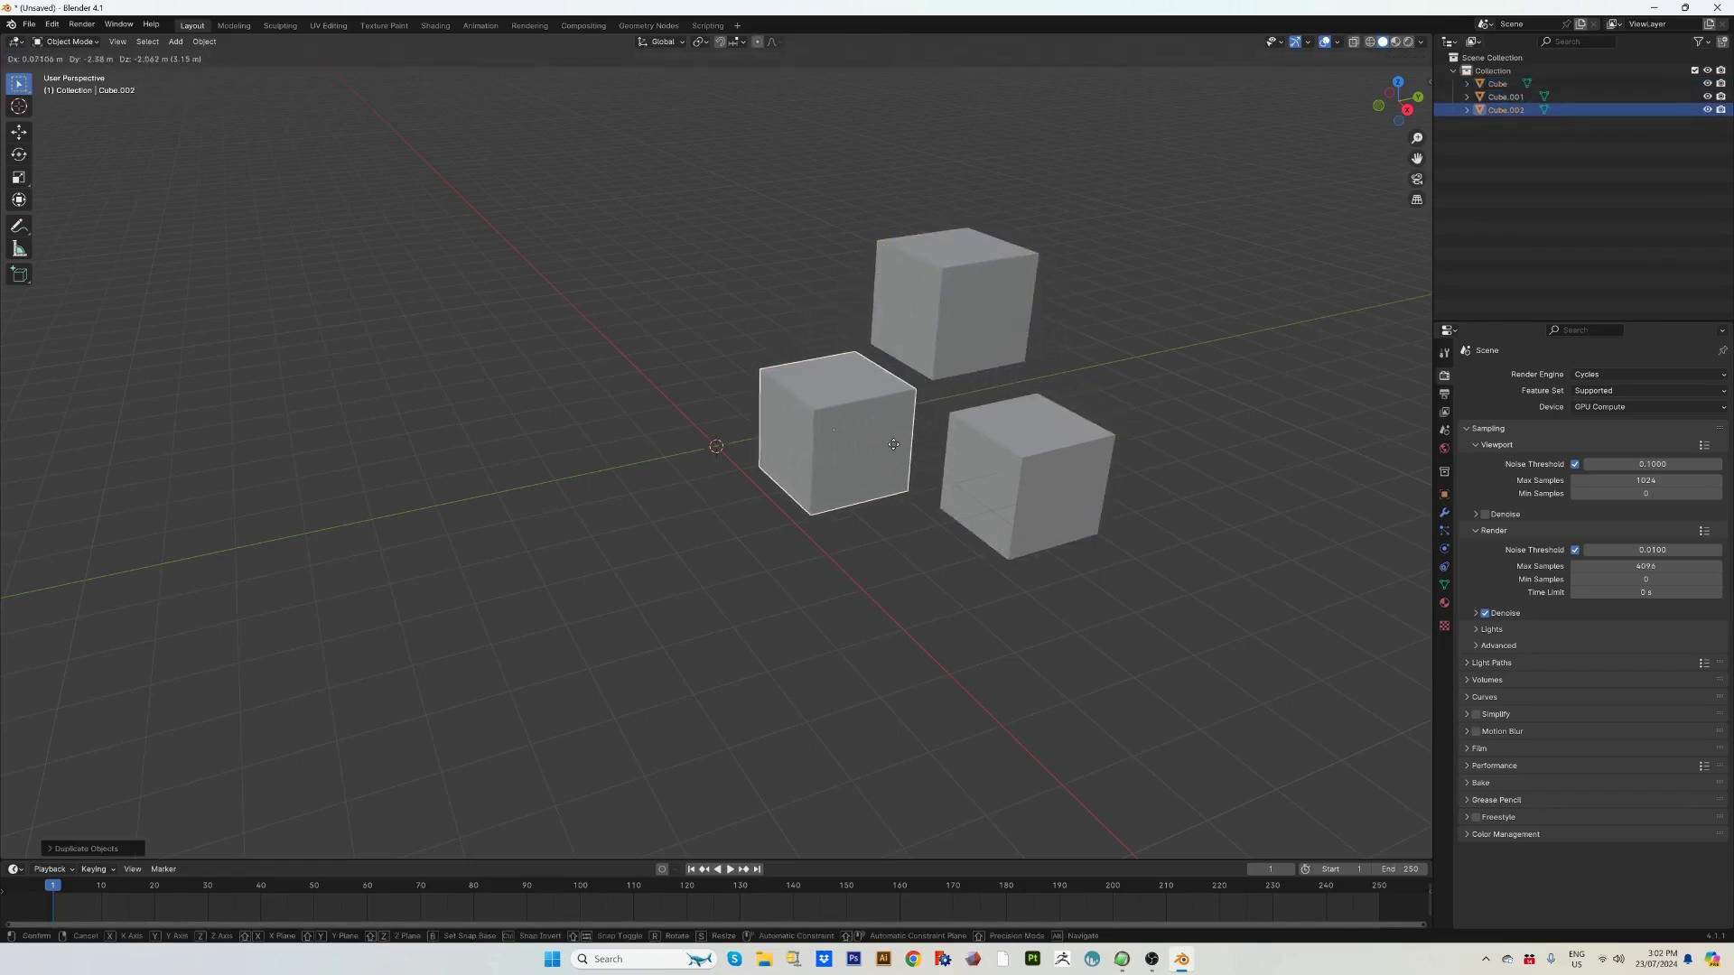
click(898, 438)
drag(794, 255, 1031, 525)
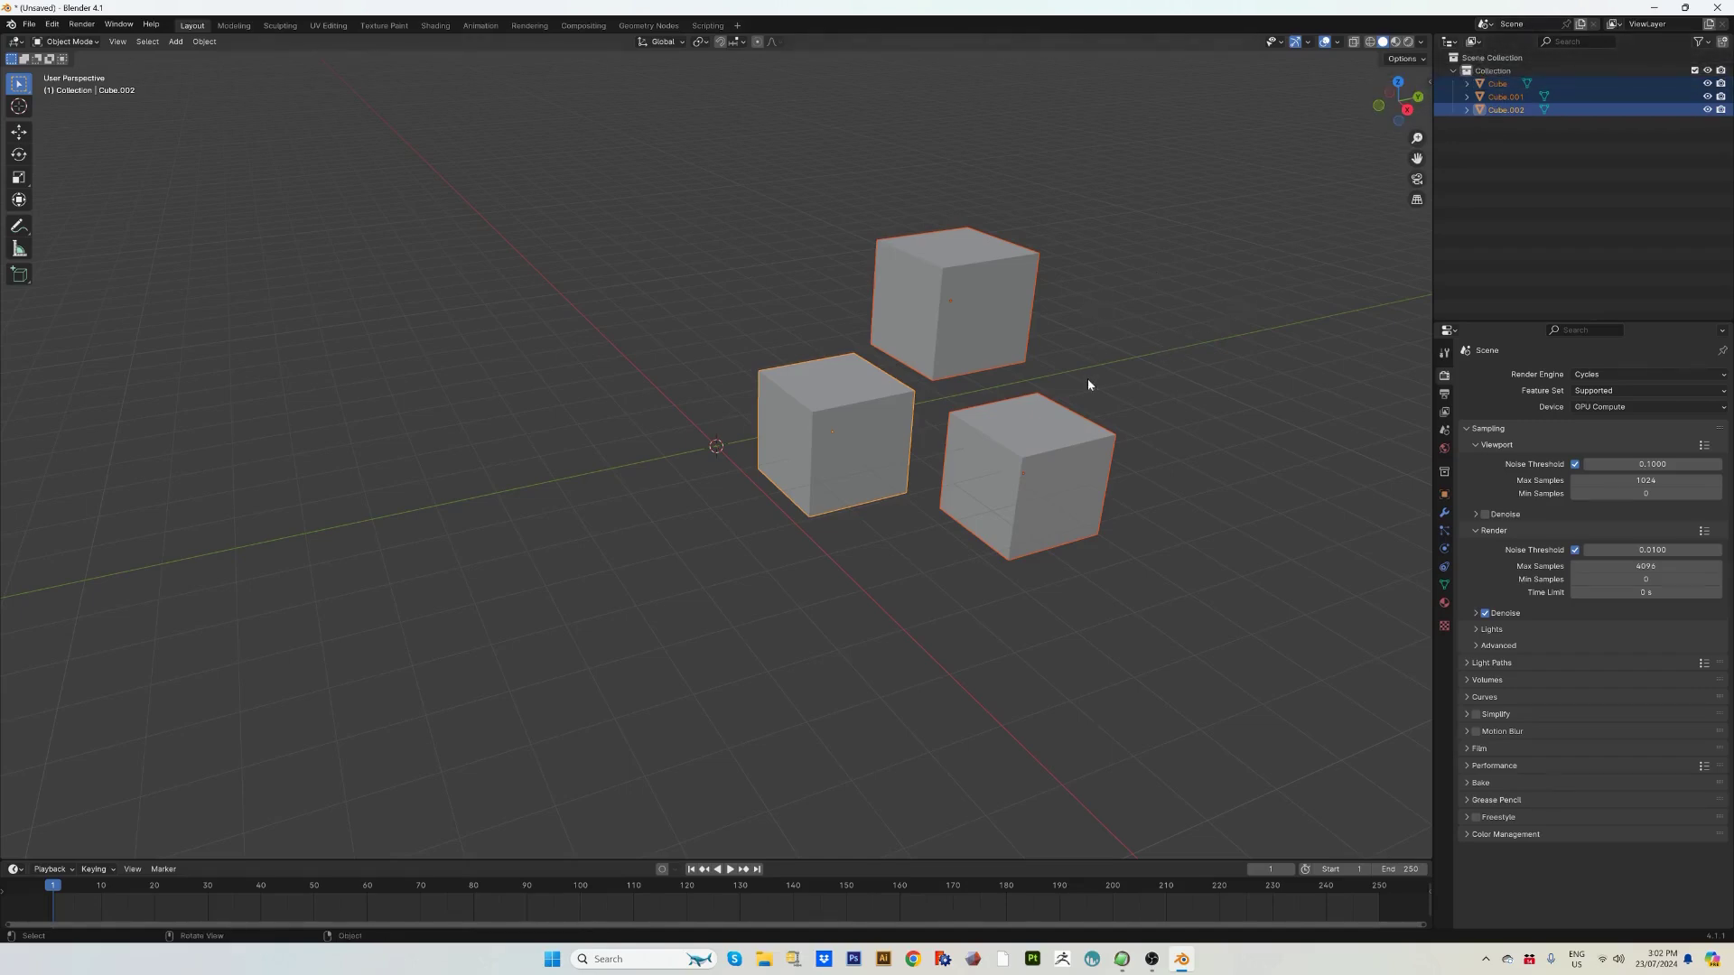
Parent the top and left cubes to the right-hand Cube using Object (Keep Transform).
click(1090, 320)
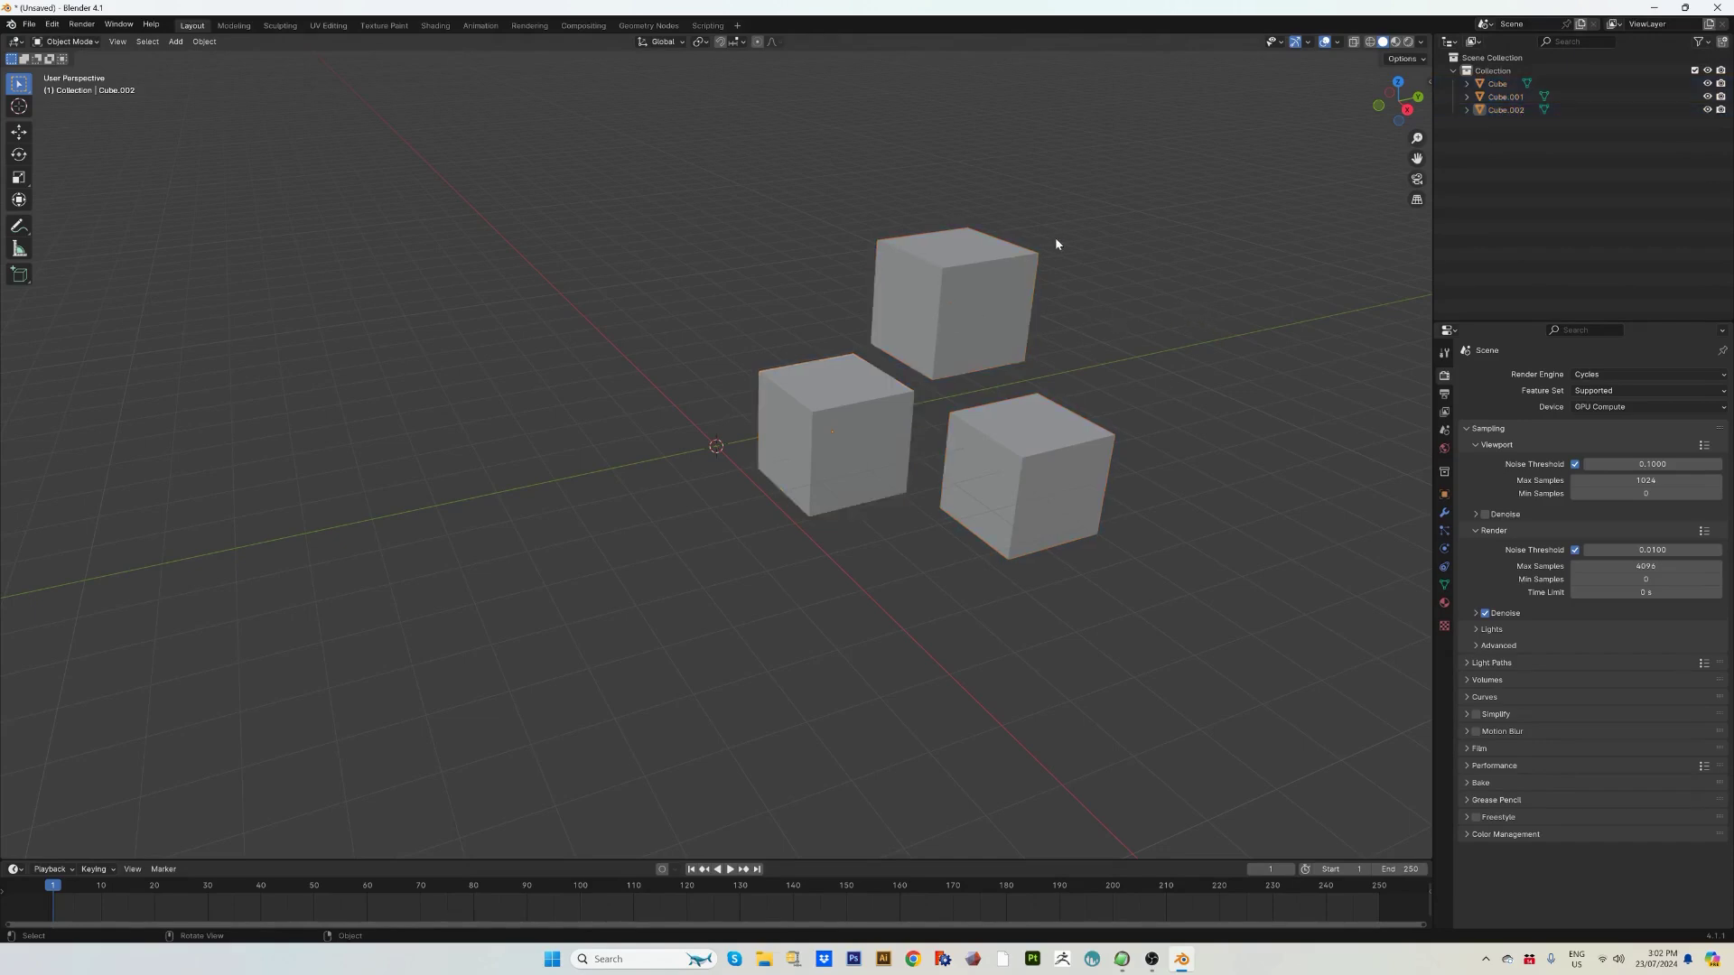
click(931, 325)
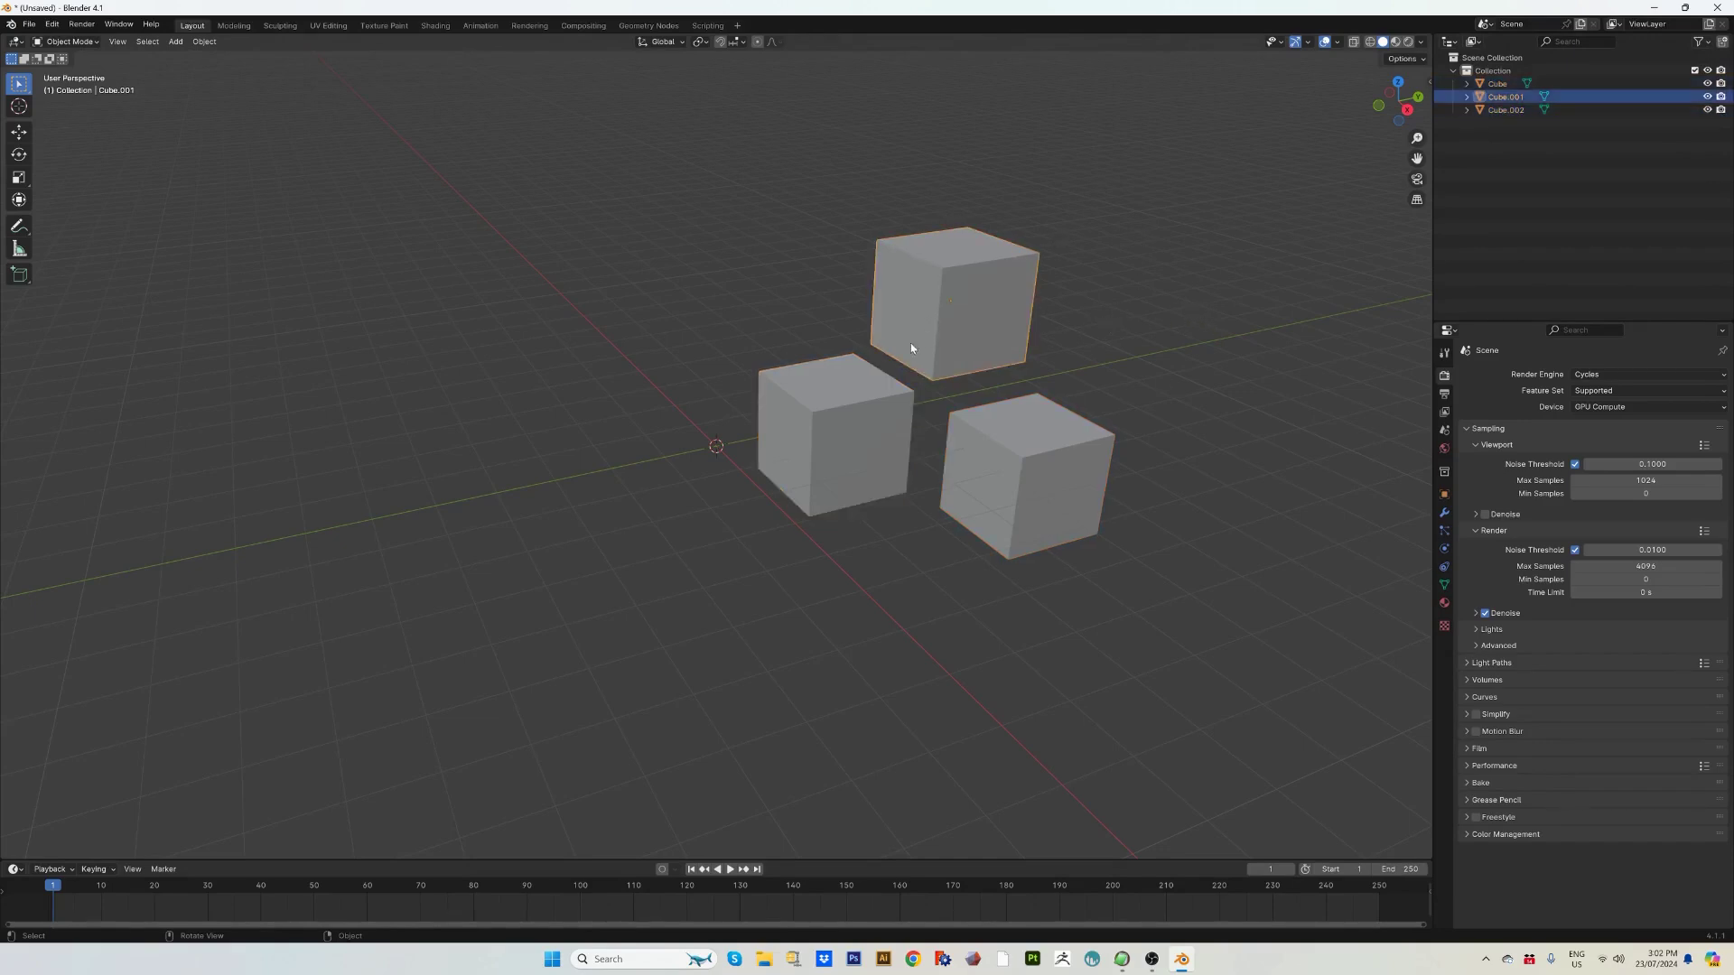
shift+click(899, 392)
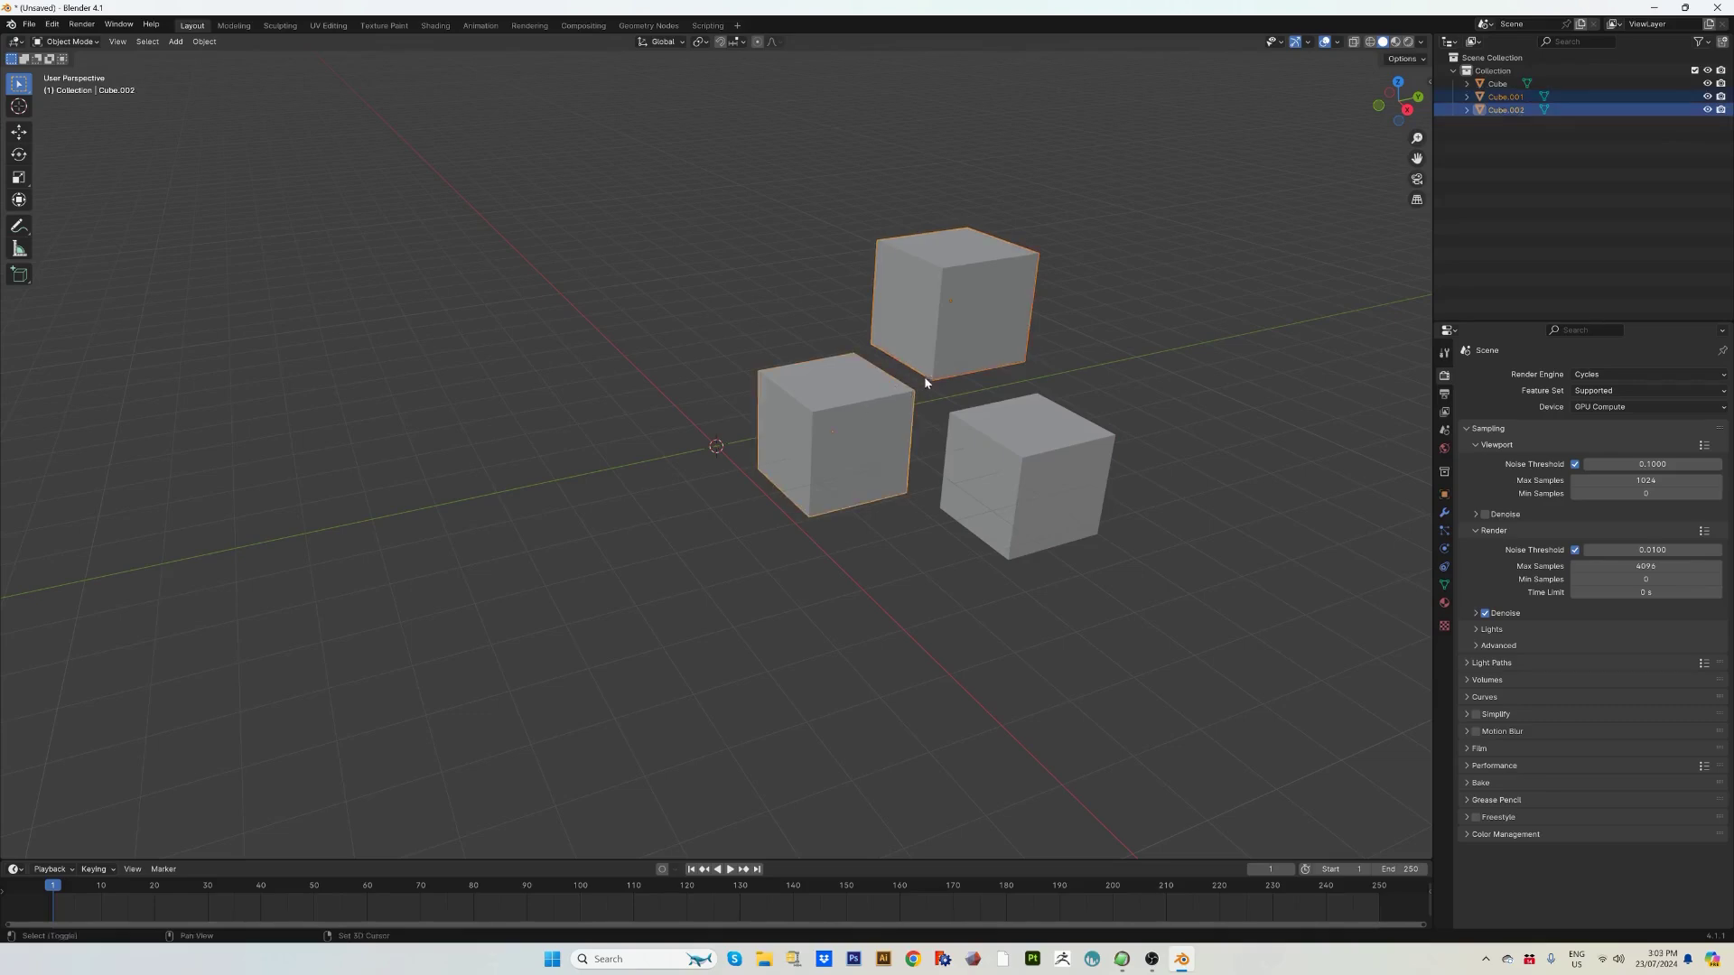
shift+click(1026, 460)
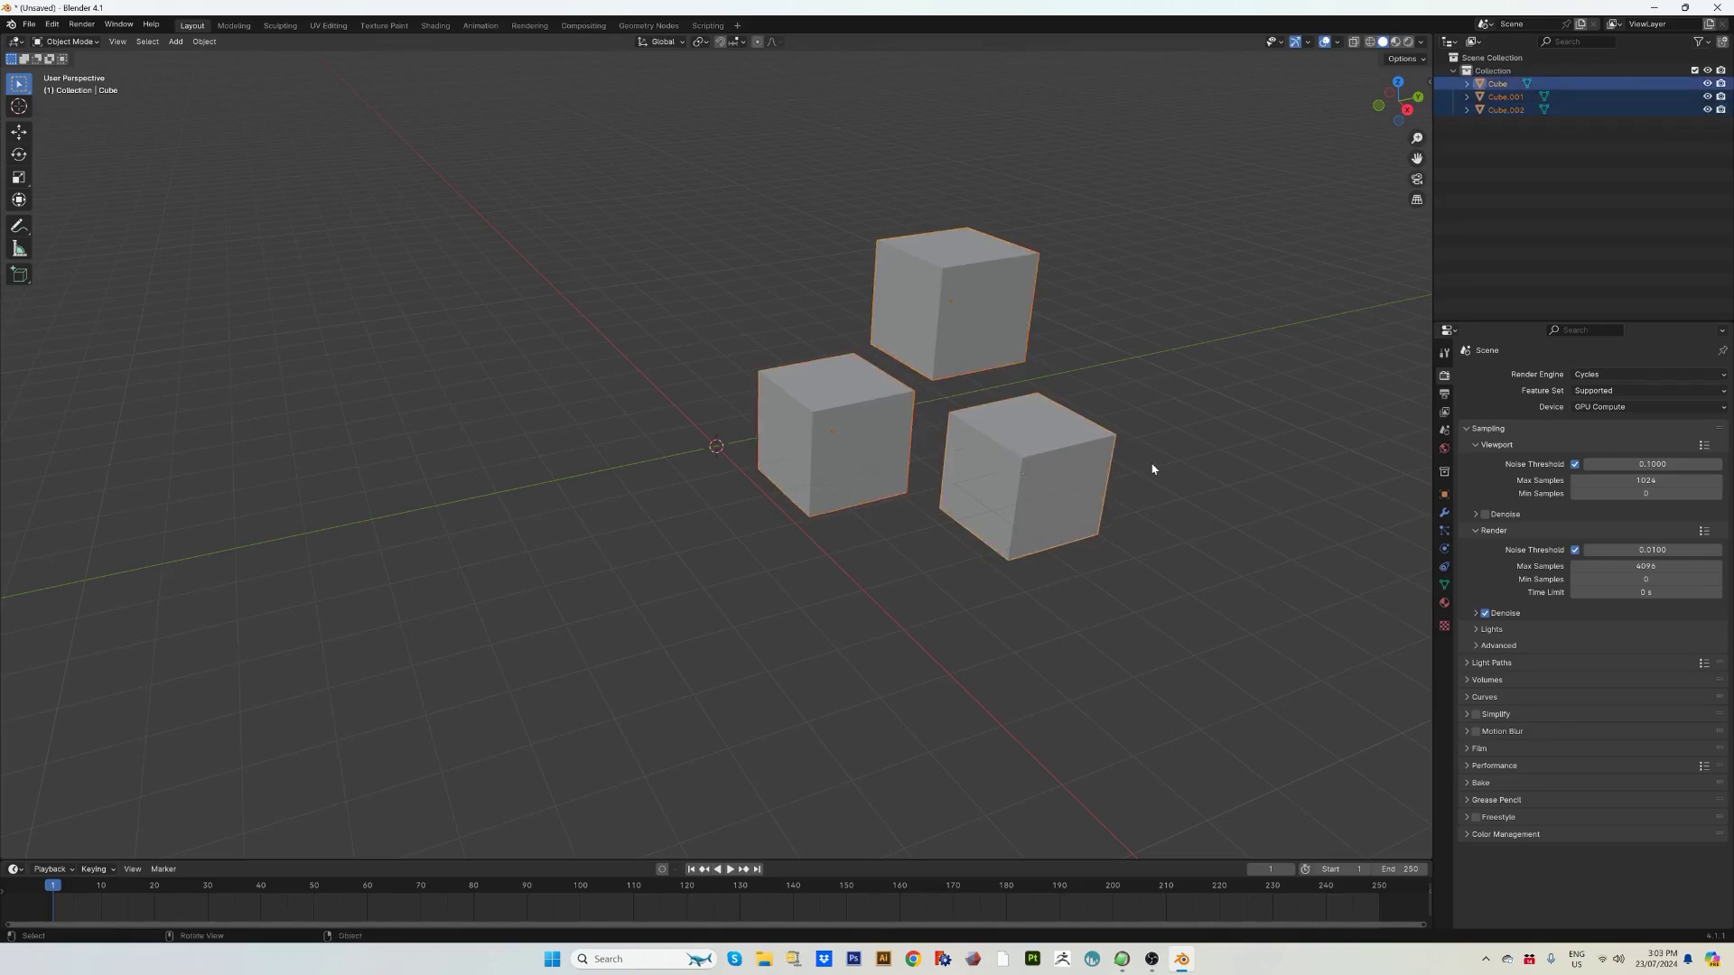
key(ctrl+p)
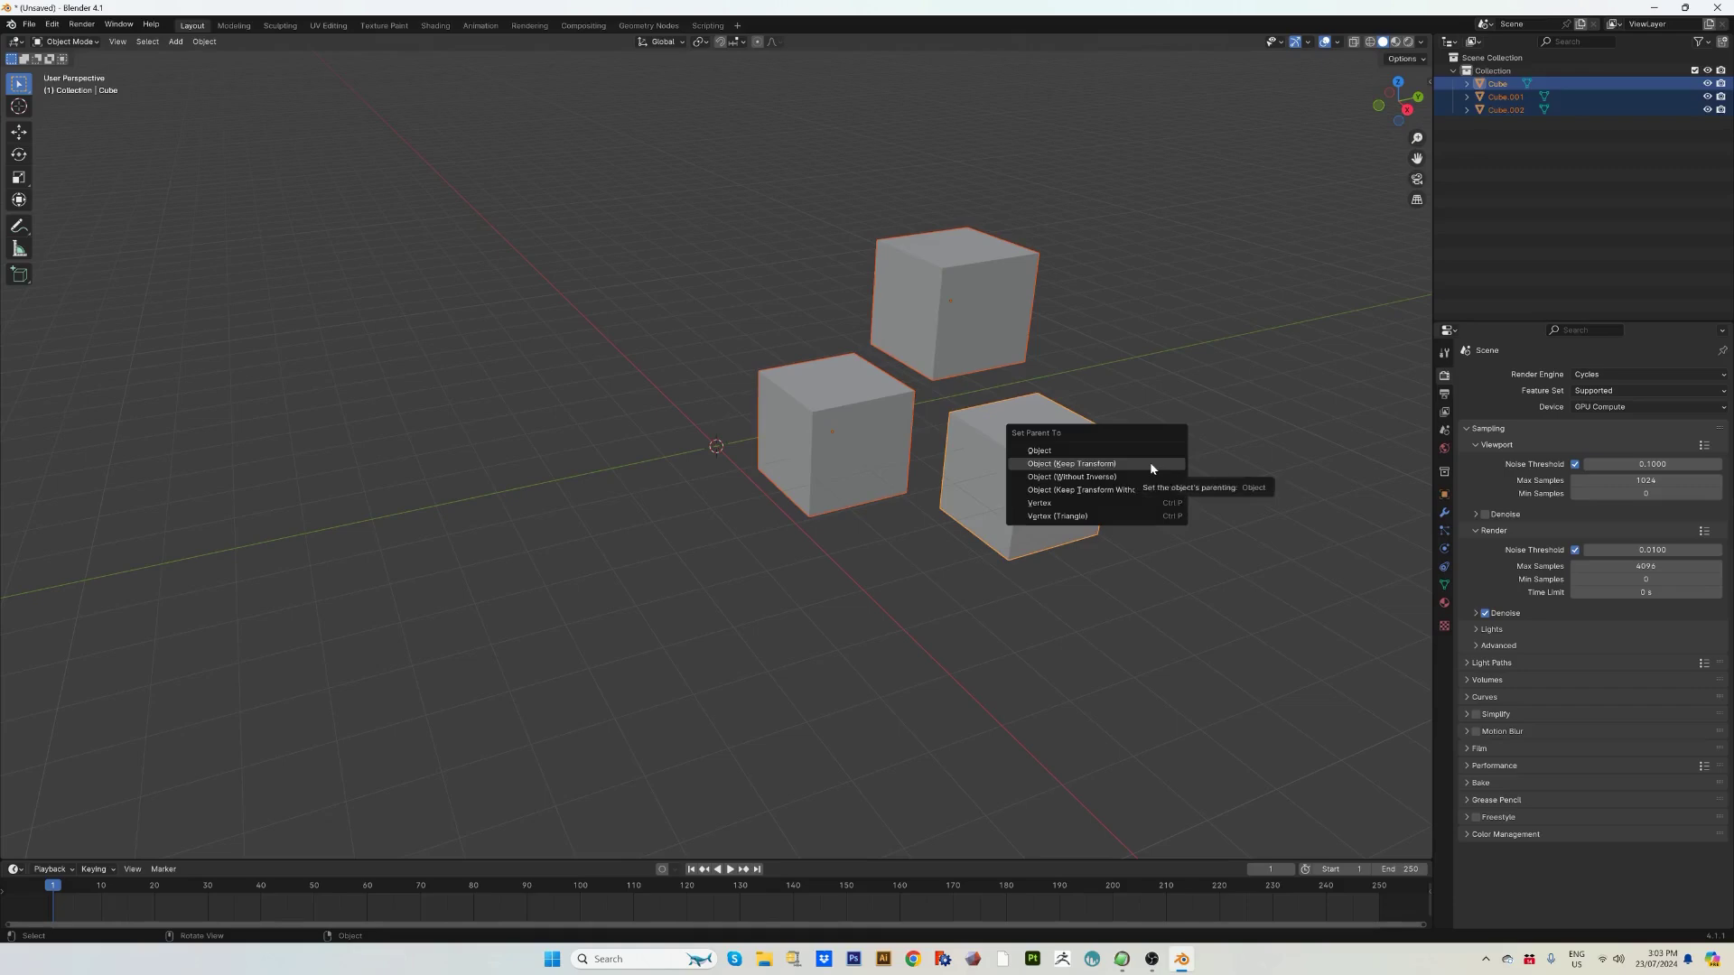
click(1151, 464)
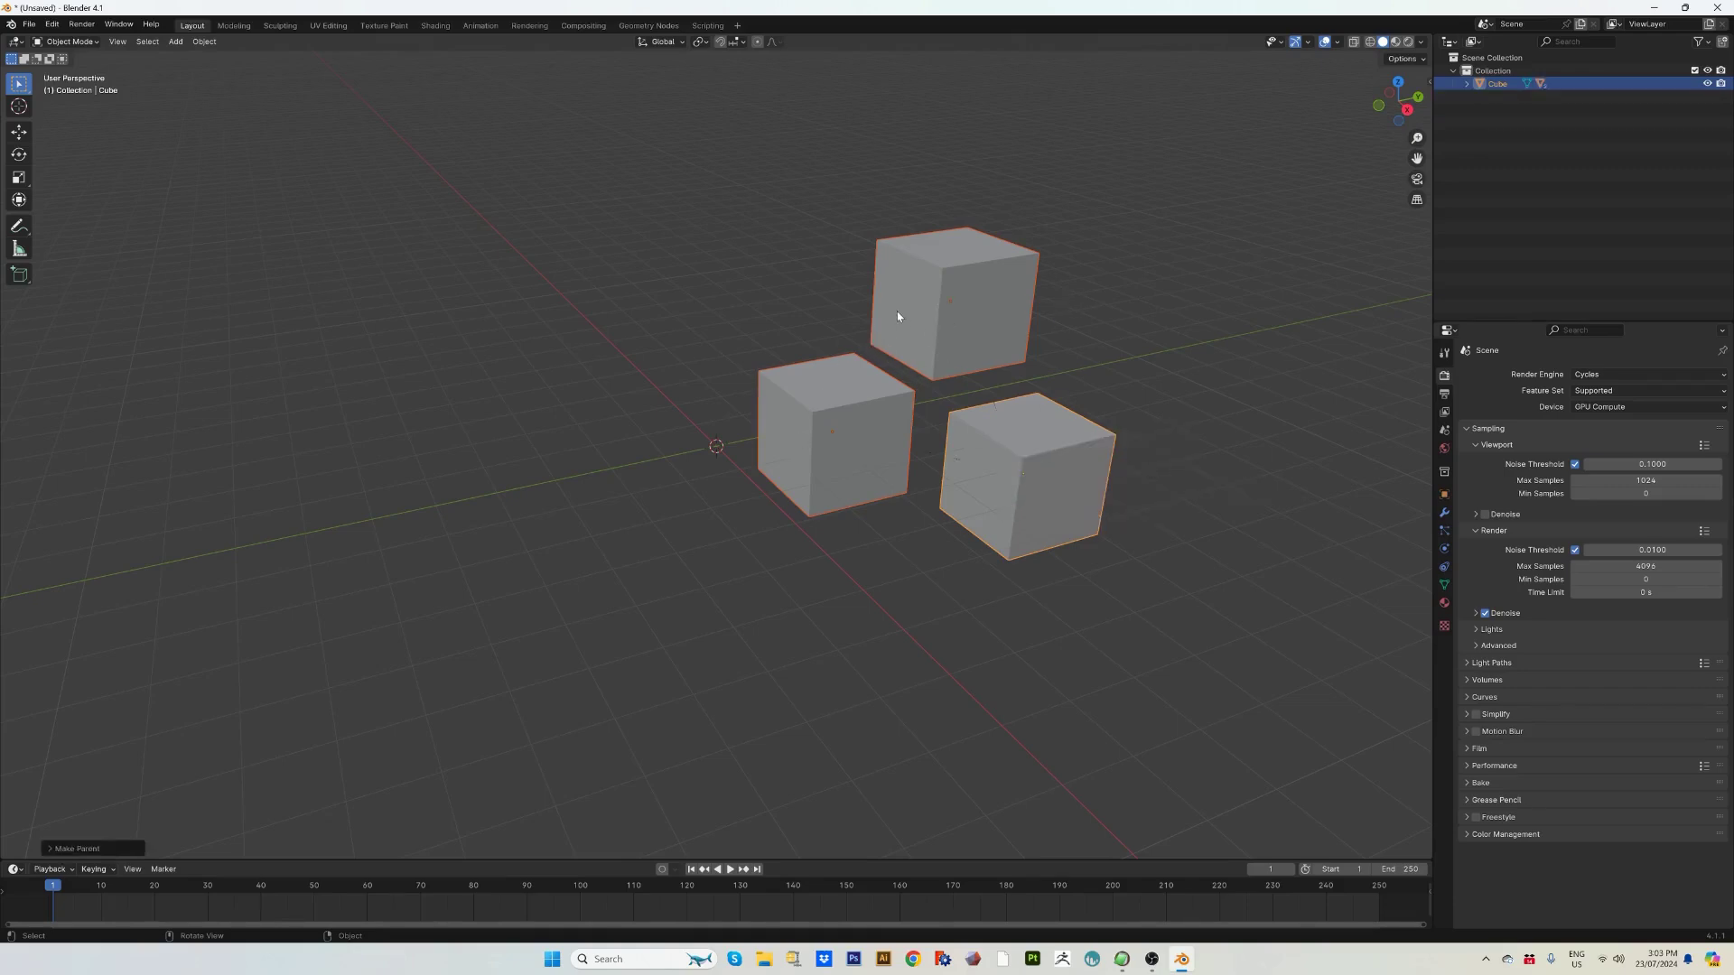
Move the right parent cube so its two child cubes follow it.
click(1029, 450)
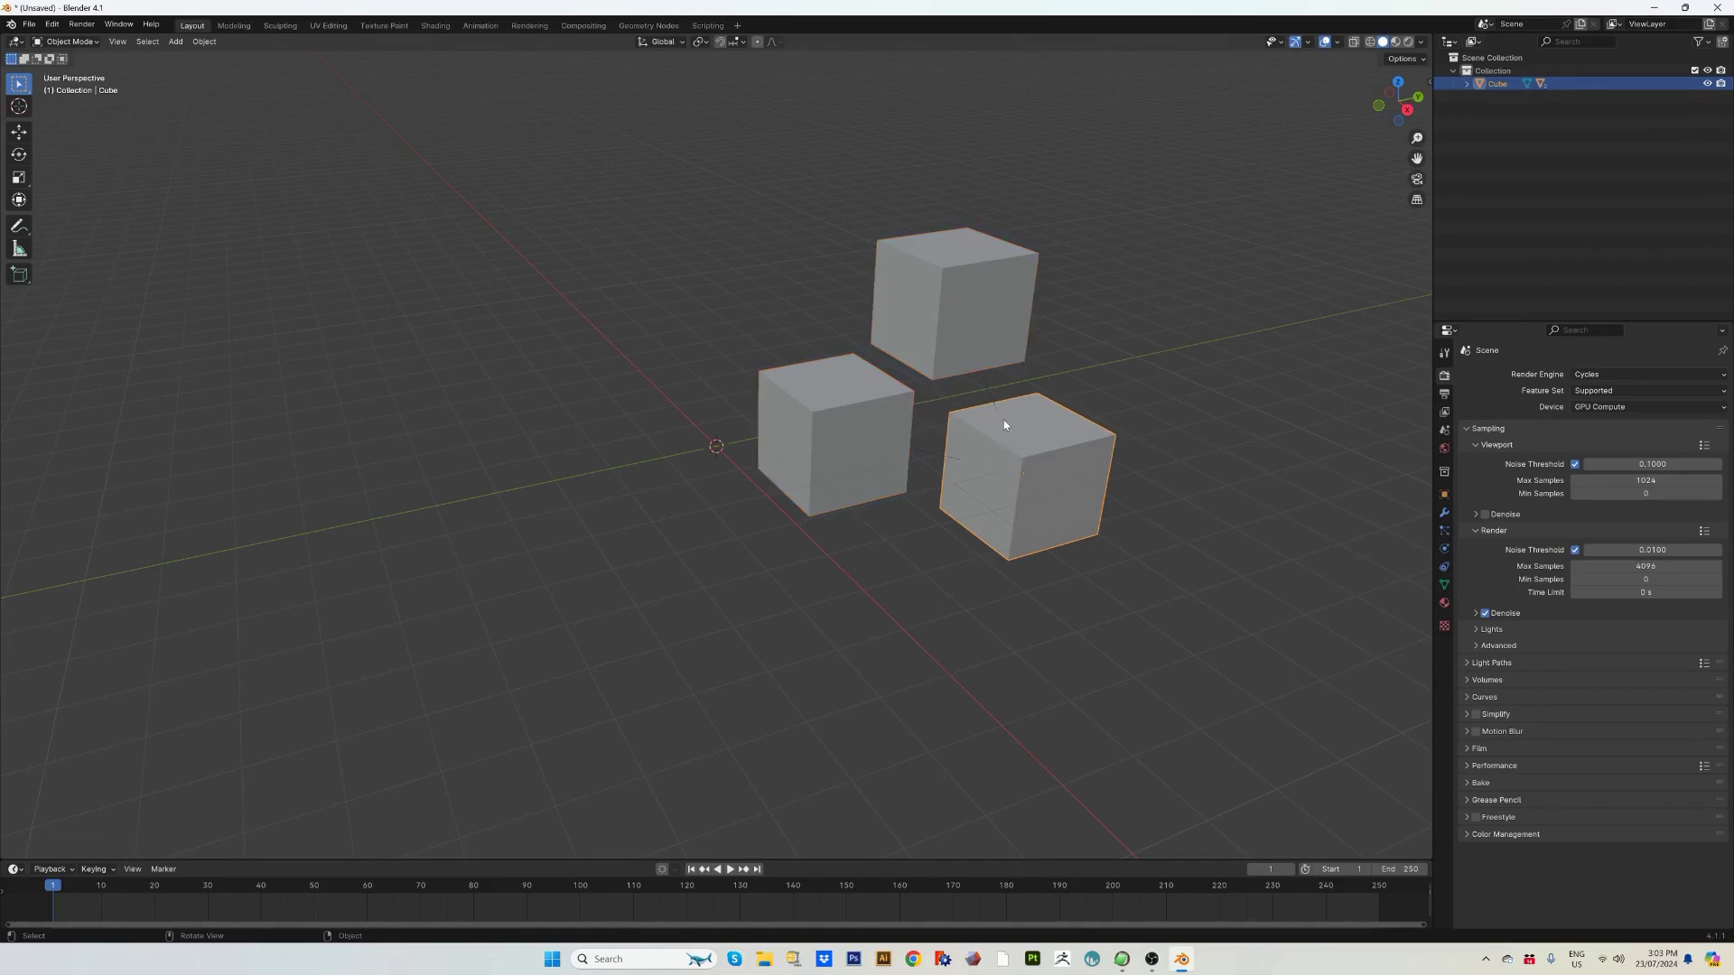
click(964, 348)
click(865, 433)
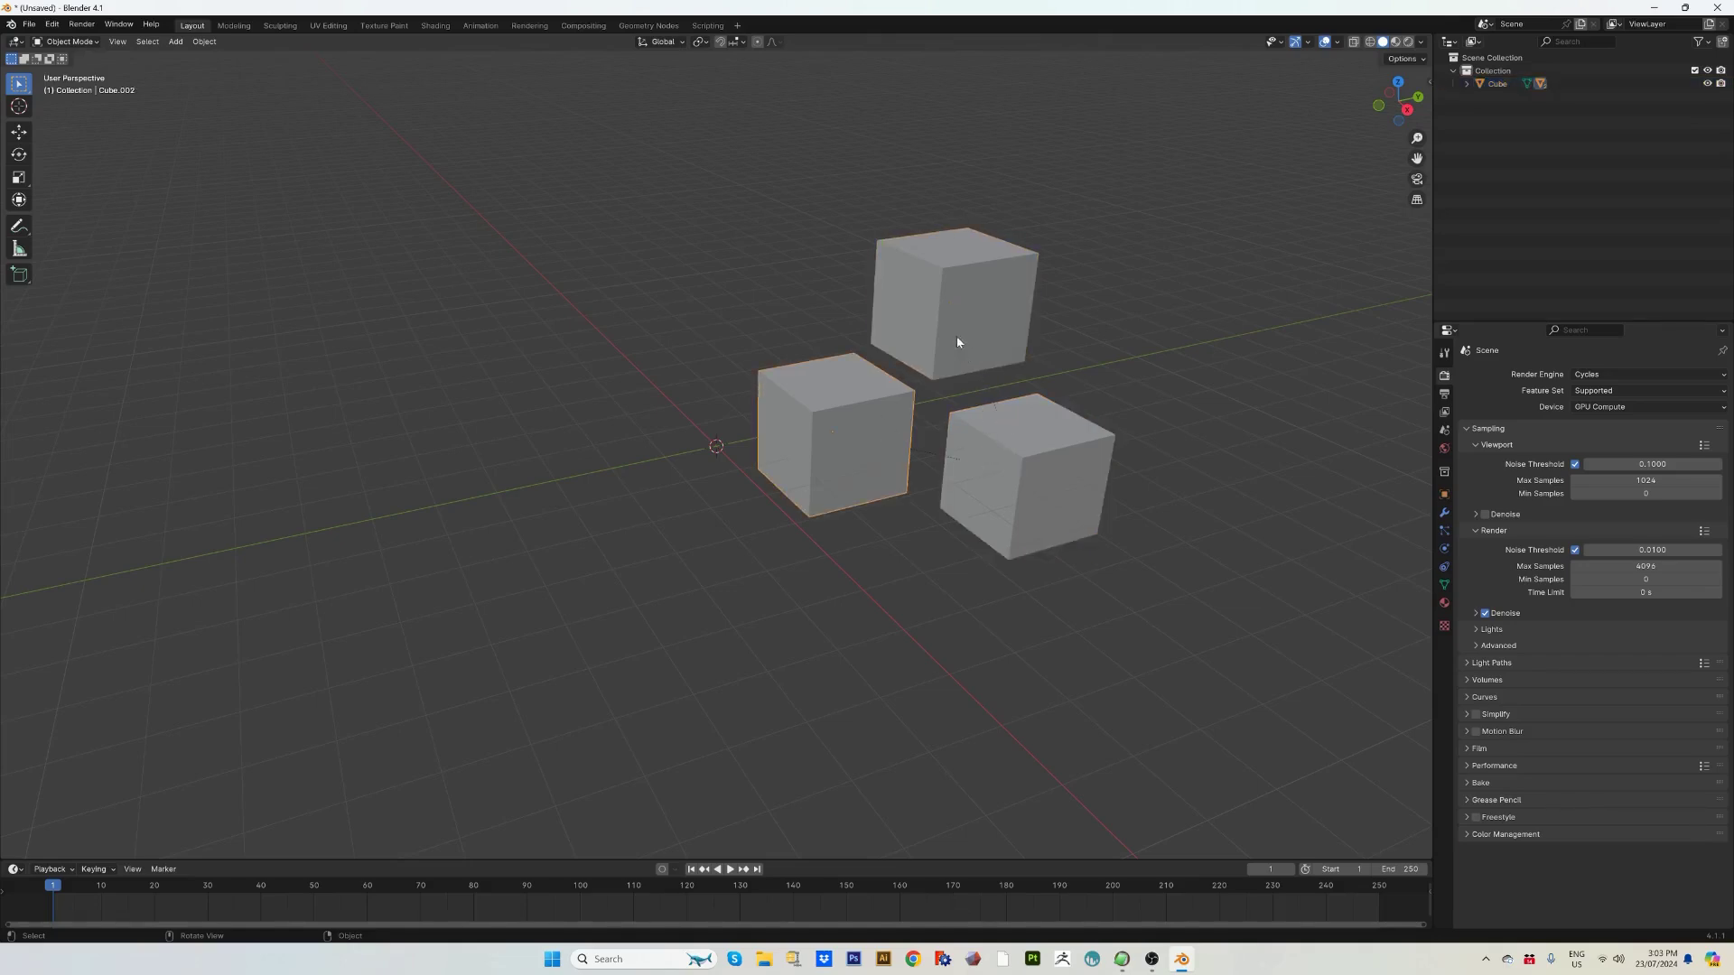
click(1052, 458)
drag(1051, 464, 1186, 486)
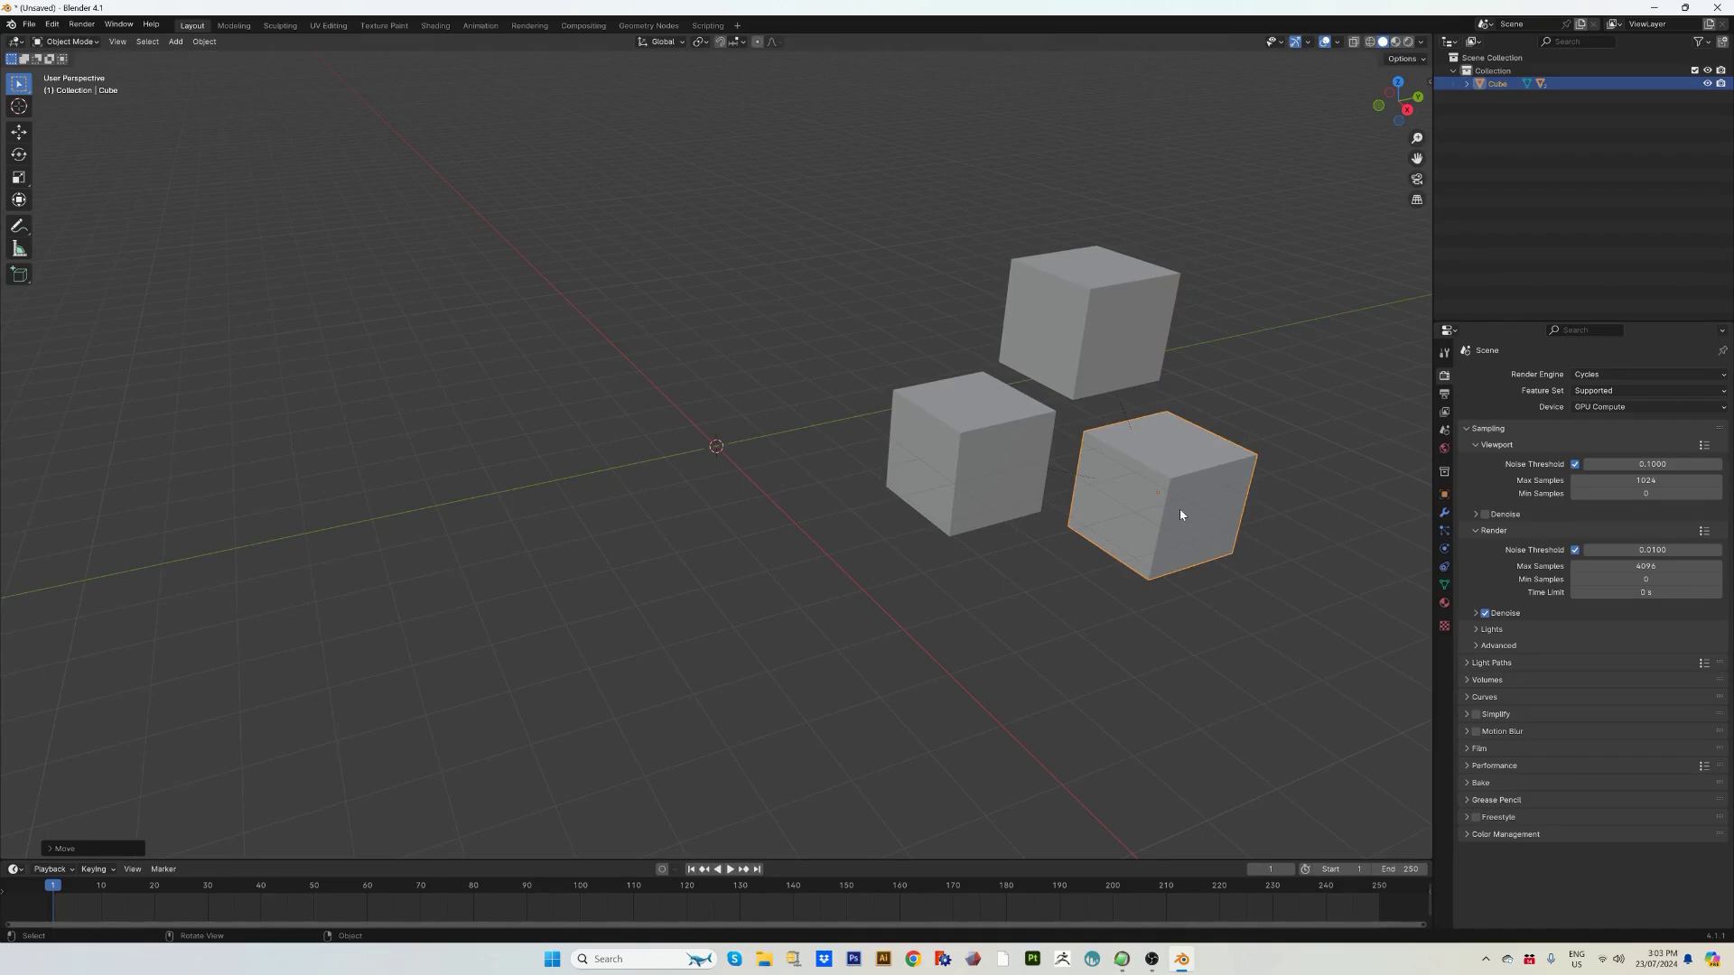
Move the top cube higher and right and the left cube further up-left.
click(1096, 347)
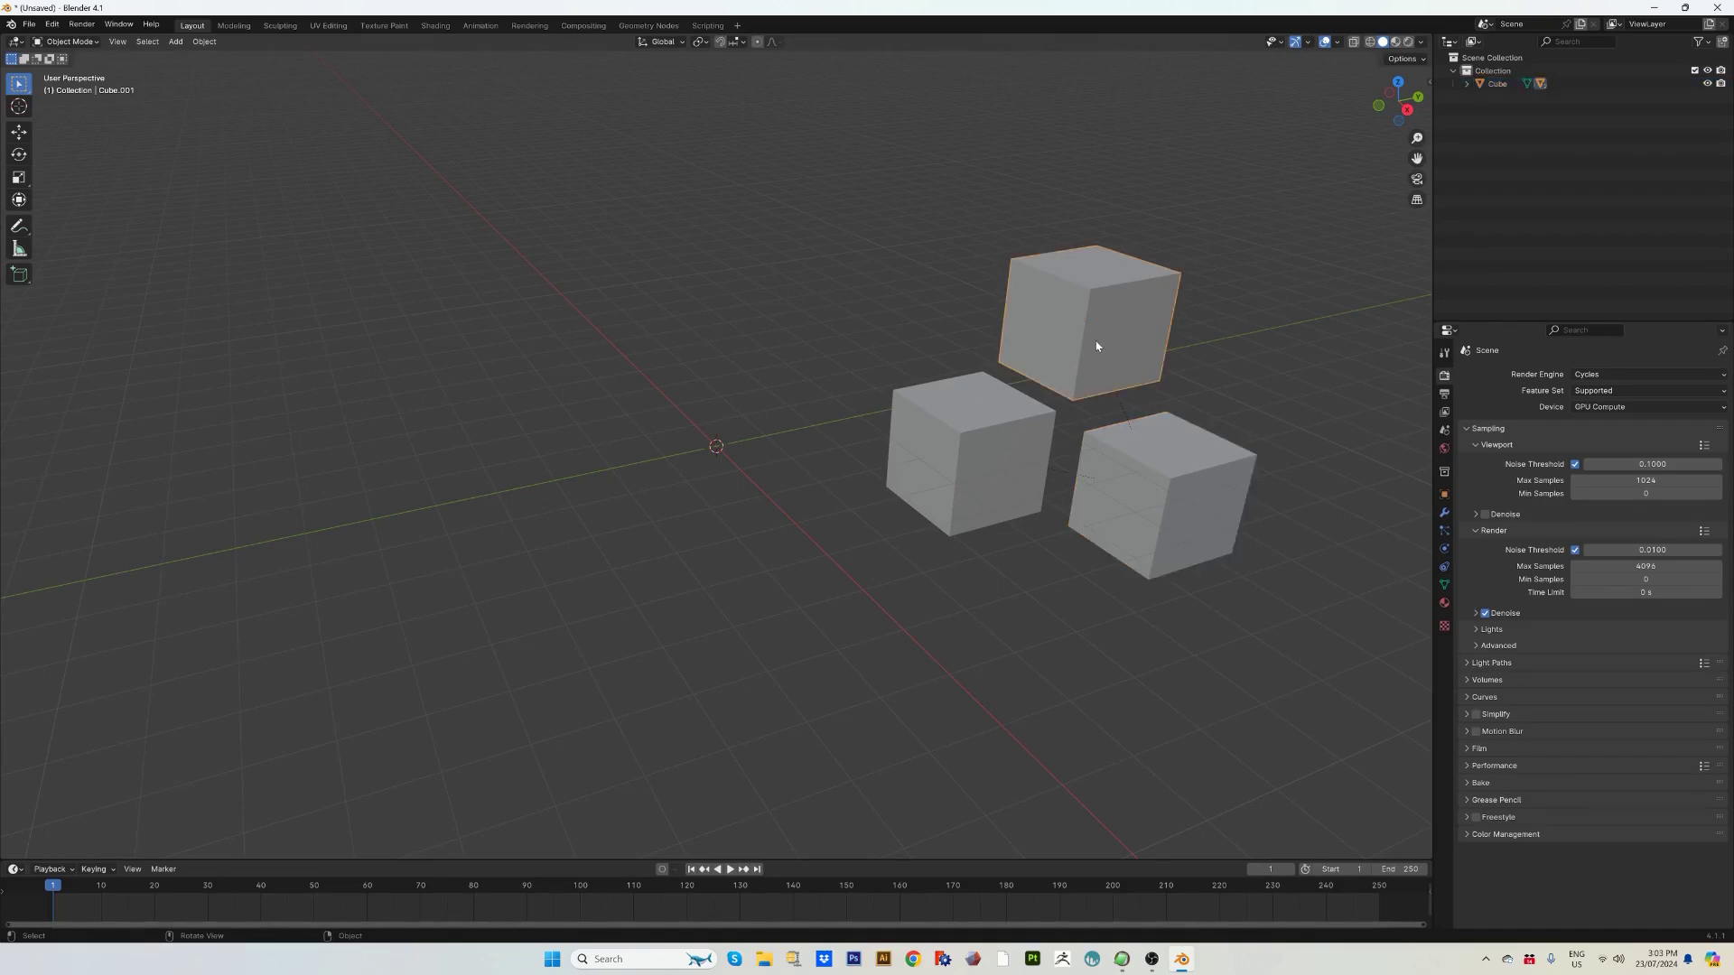
key(g)
click(1053, 365)
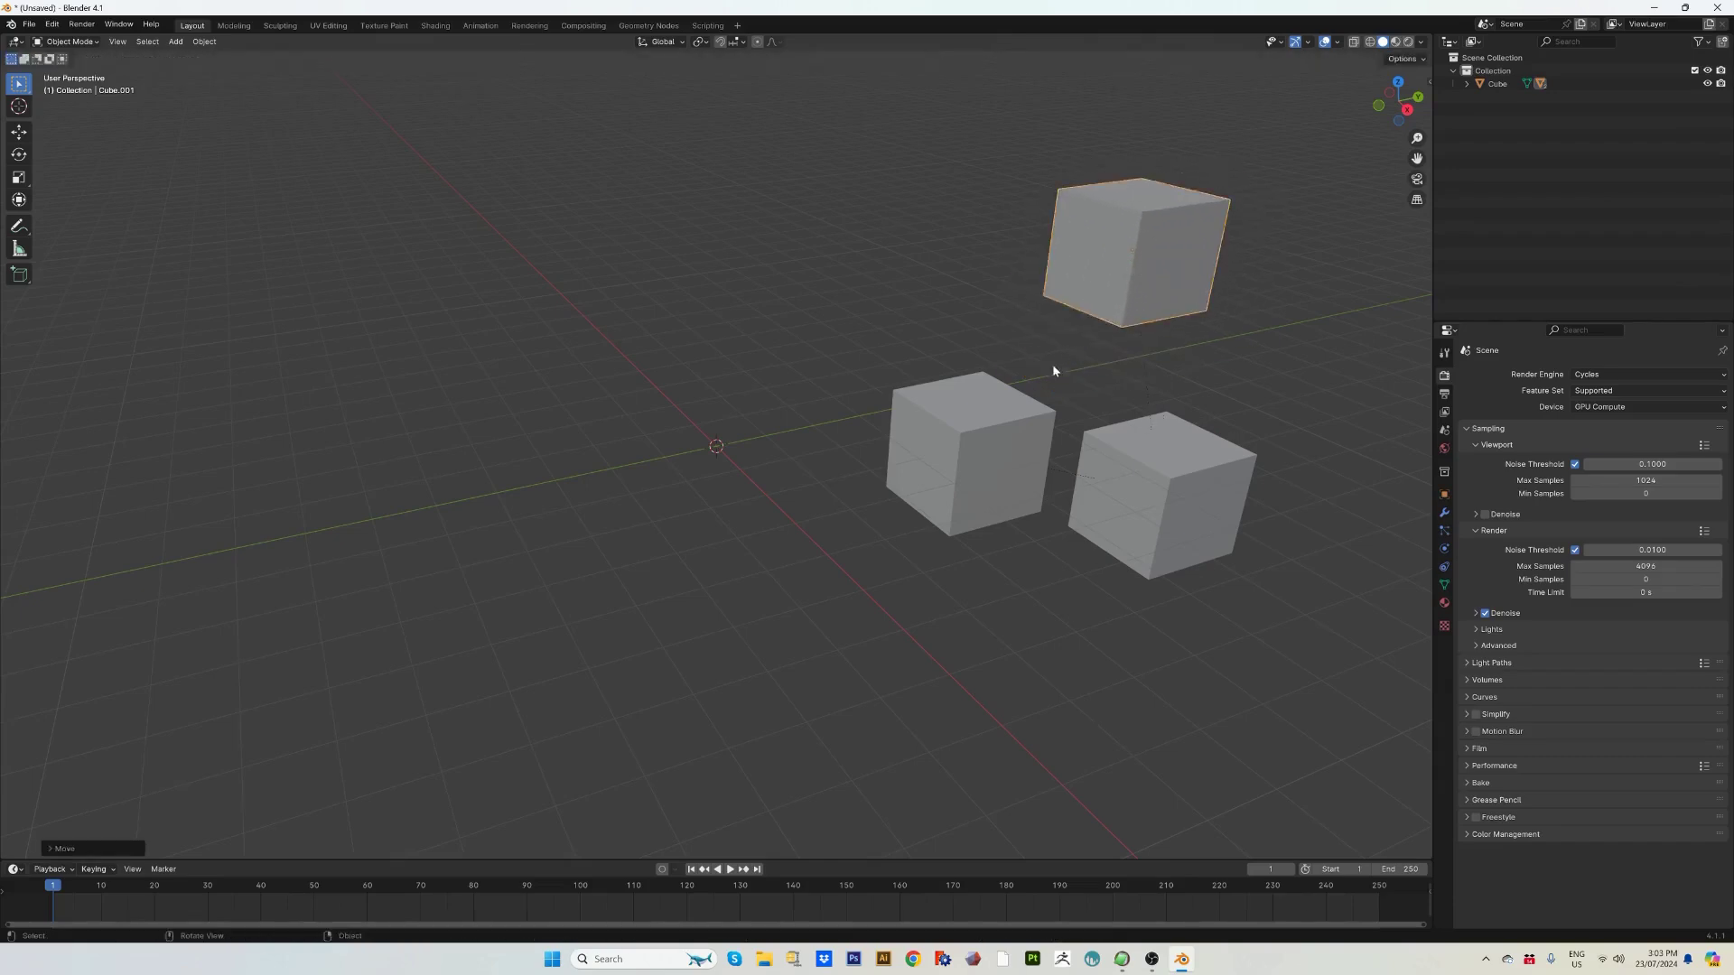
shift+click(1013, 427)
key(g)
click(953, 343)
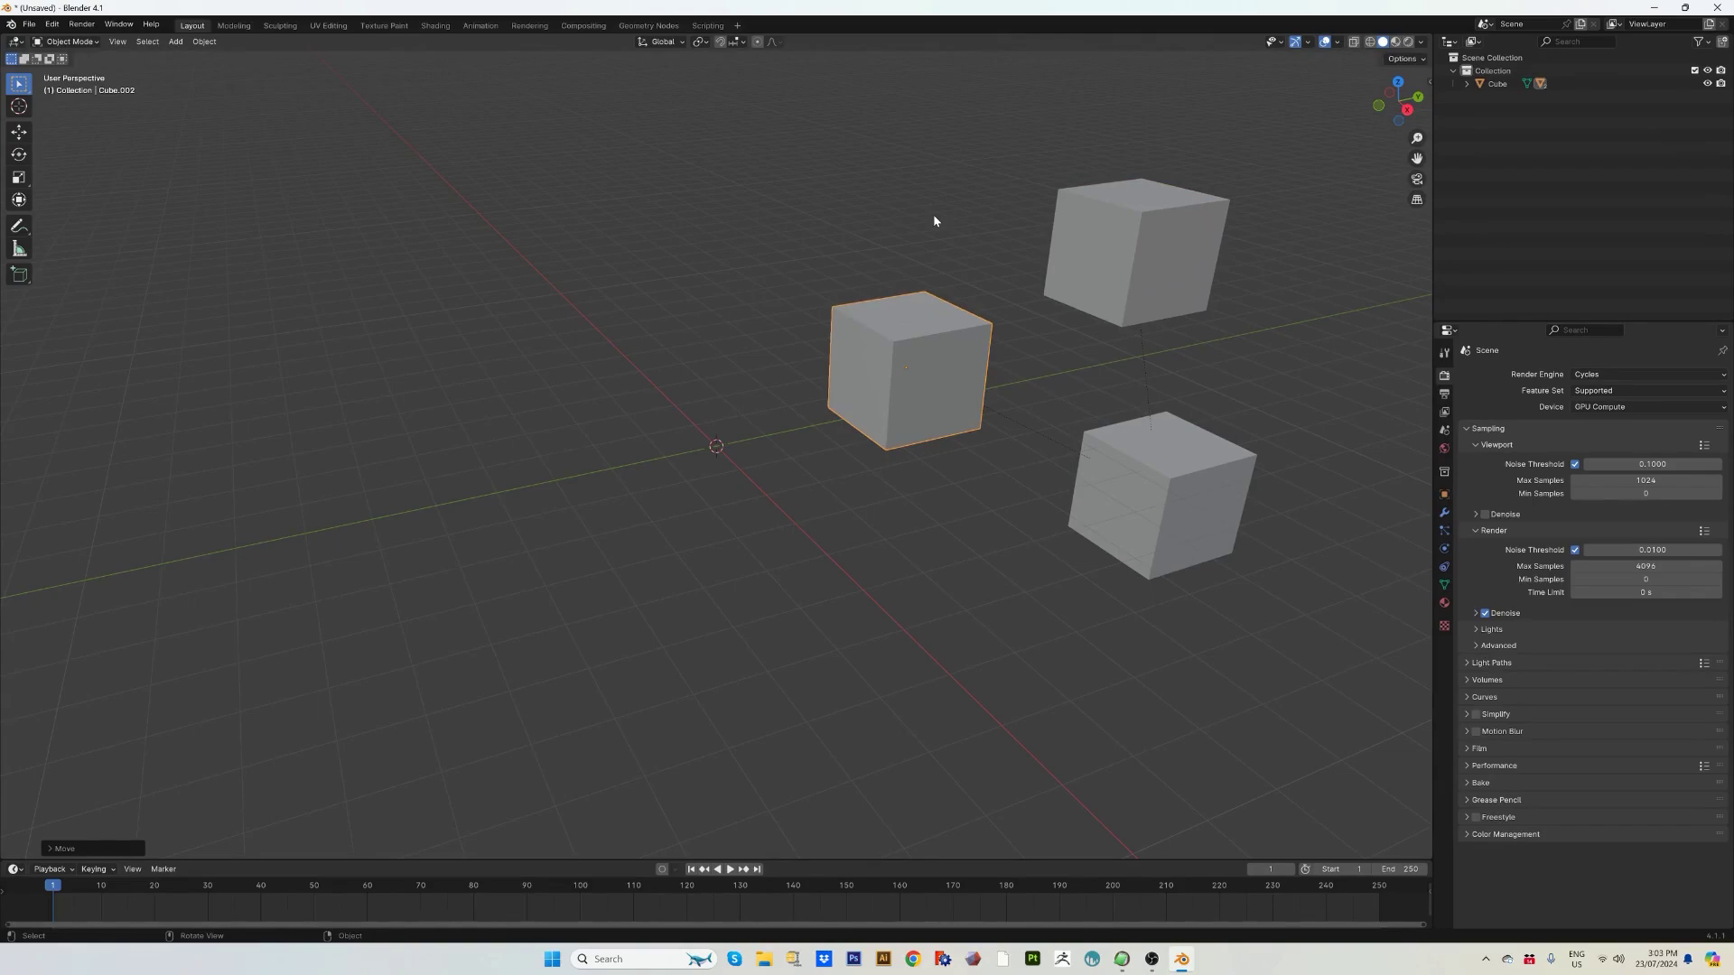
Rotate the parent cube, turning its children along with it.
click(1155, 489)
key(r)
click(1152, 311)
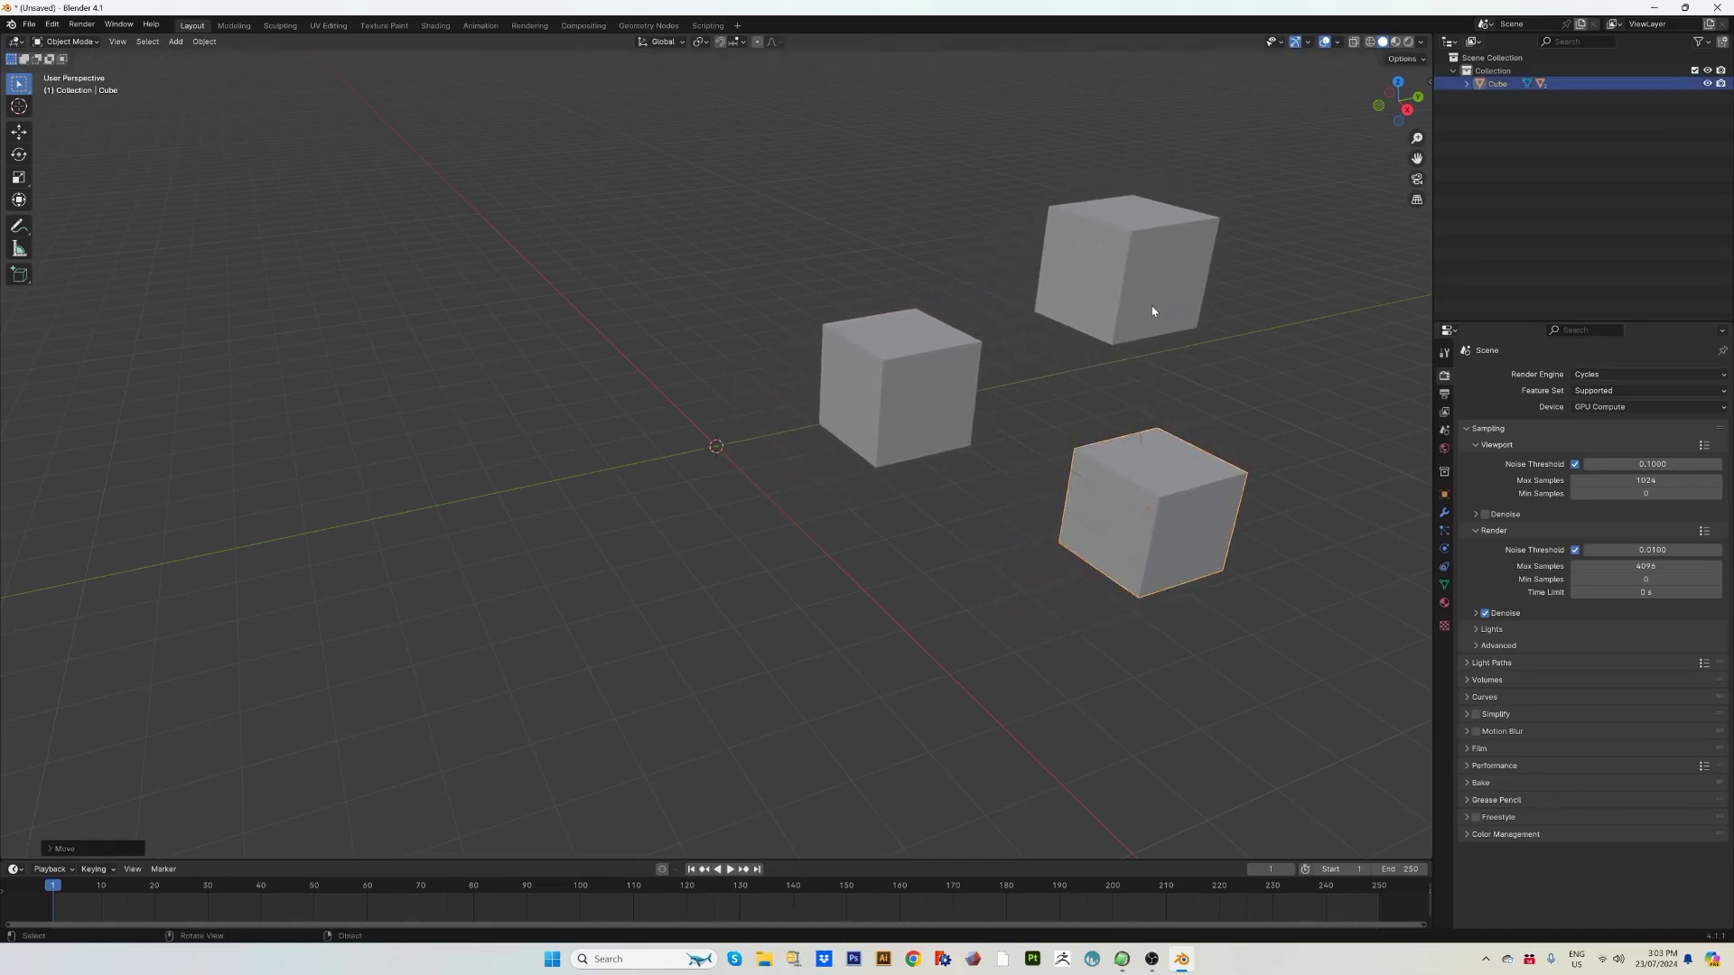
Unparent the two child cubes with Clear and Keep Transformation, then deselect everything.
click(1148, 268)
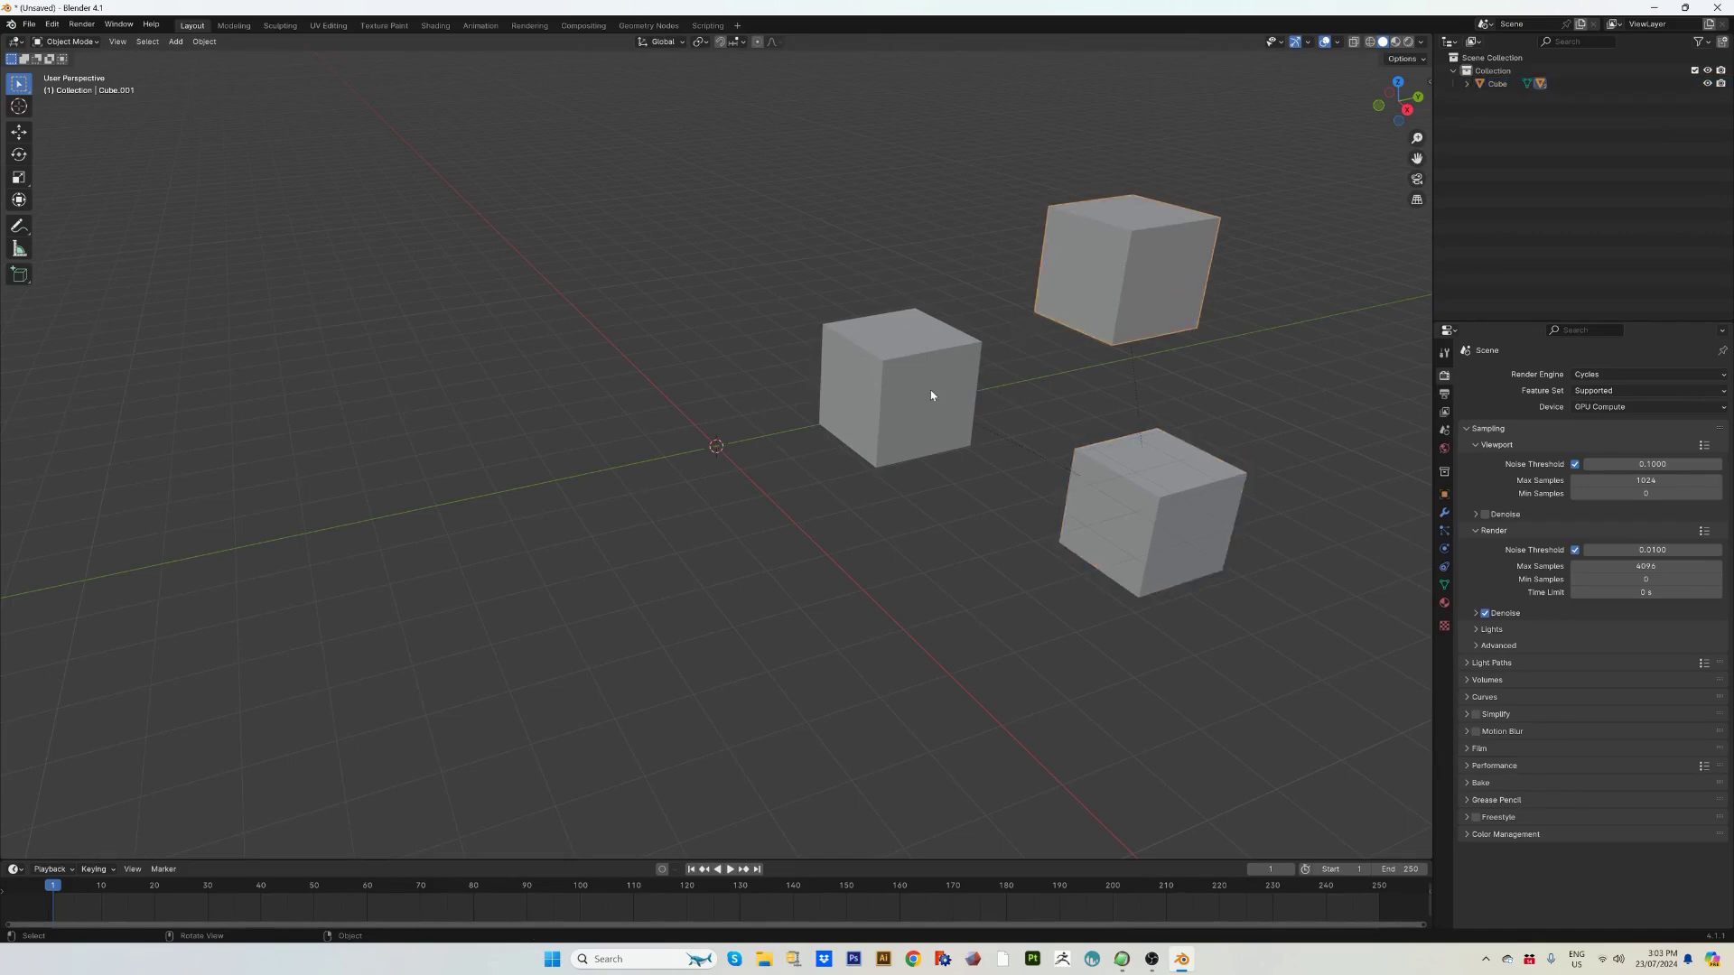
shift+click(951, 383)
key(alt+p)
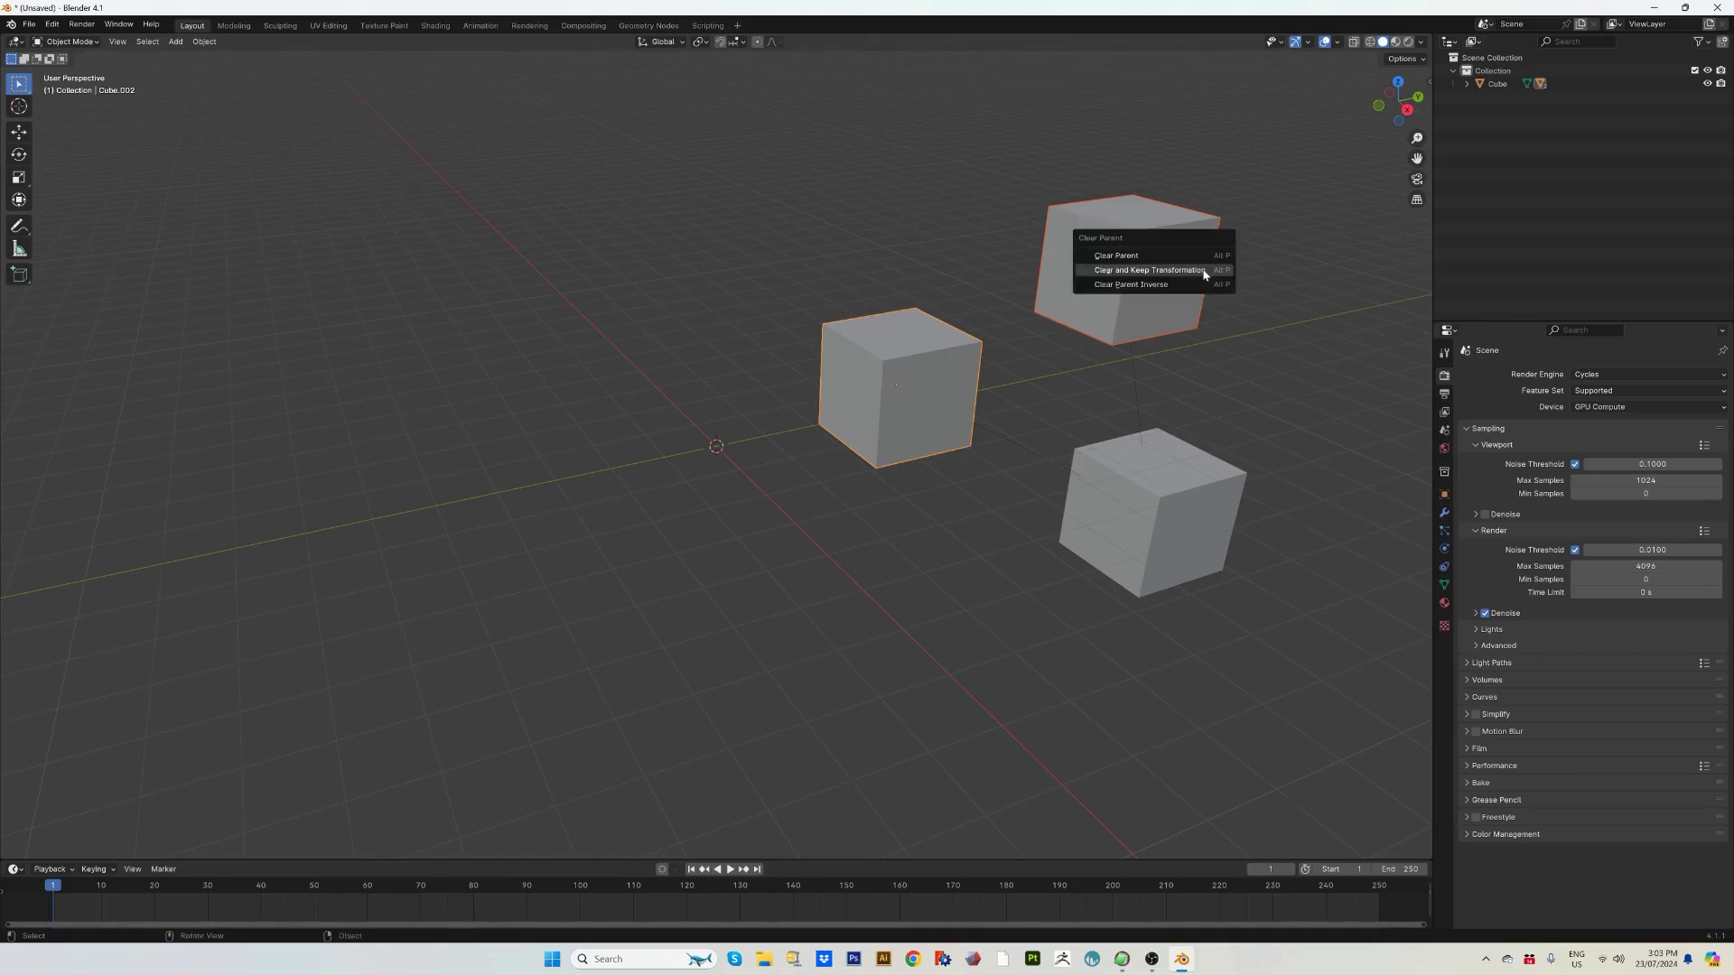
click(1204, 275)
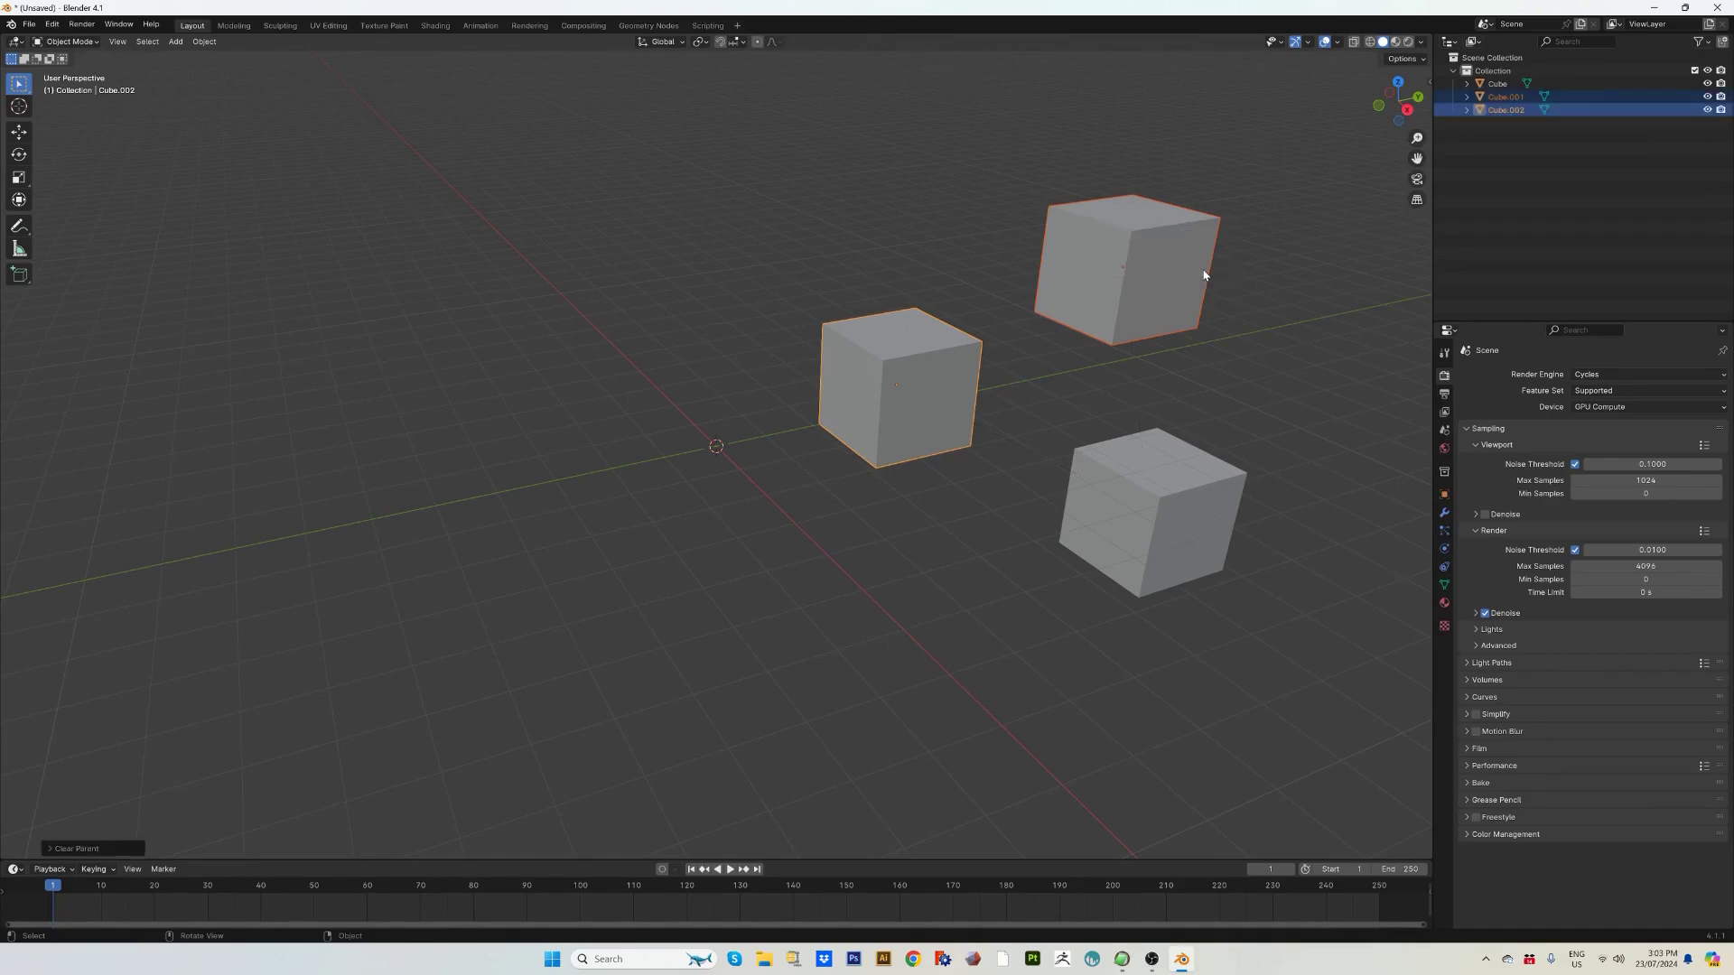
click(886, 251)
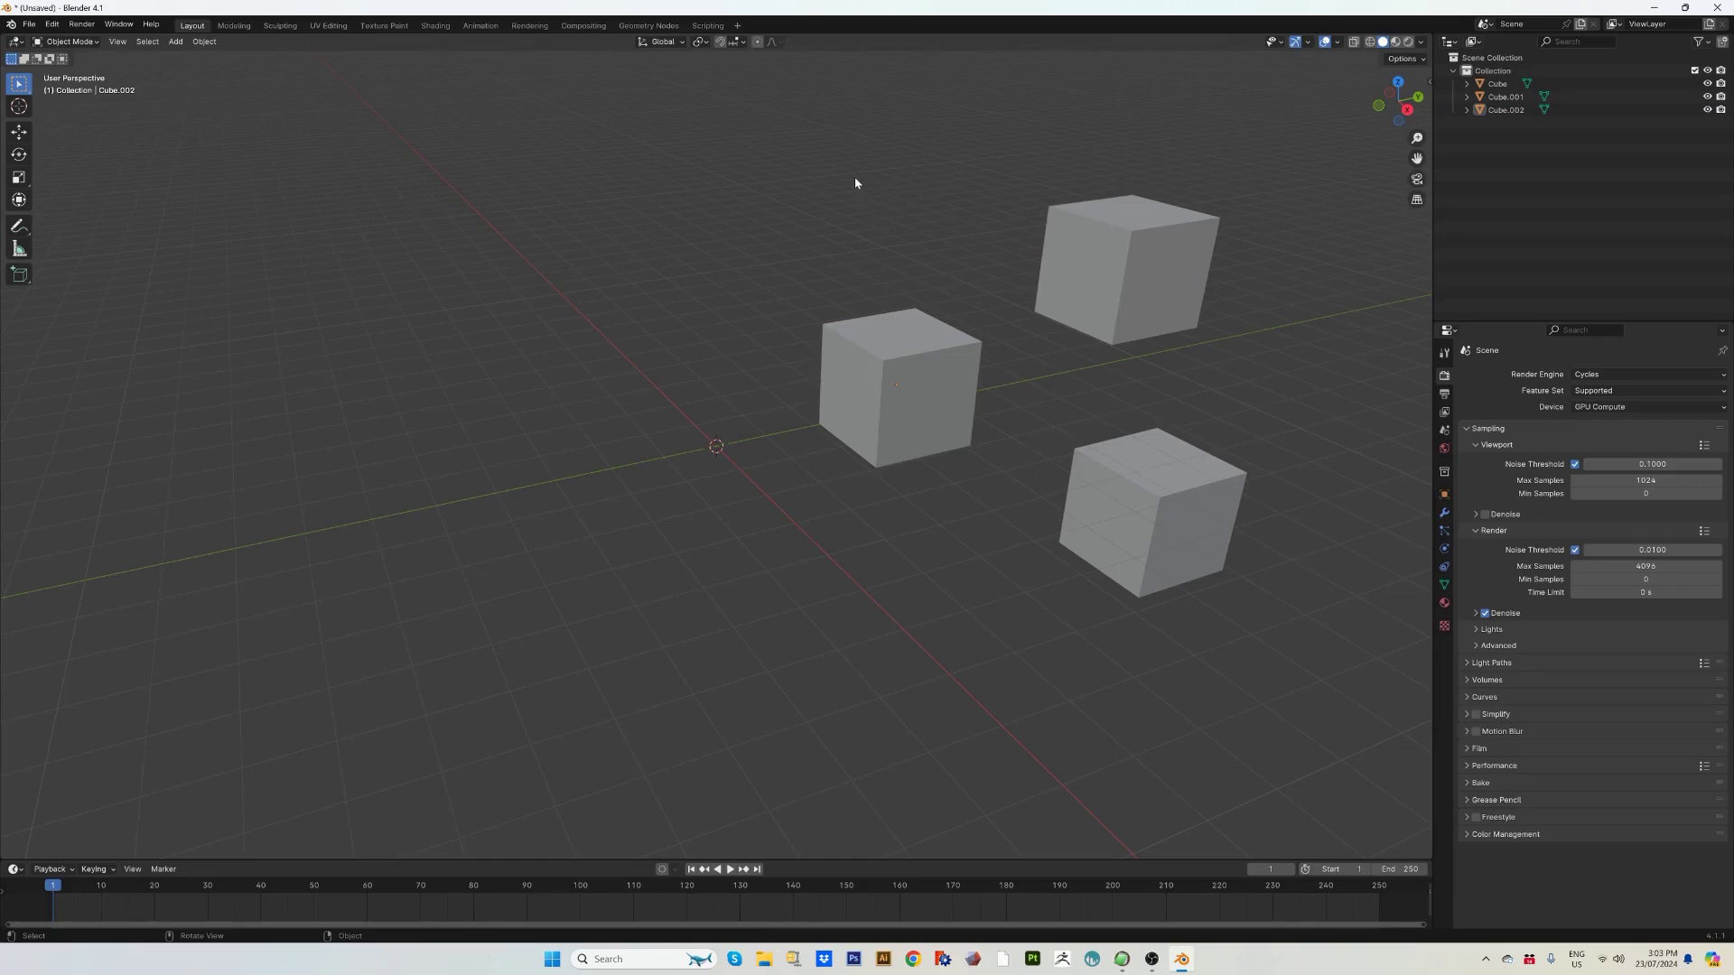
Join the three cubes into one object with Ctrl+J and move it to a new spot.
drag(855, 182, 1162, 522)
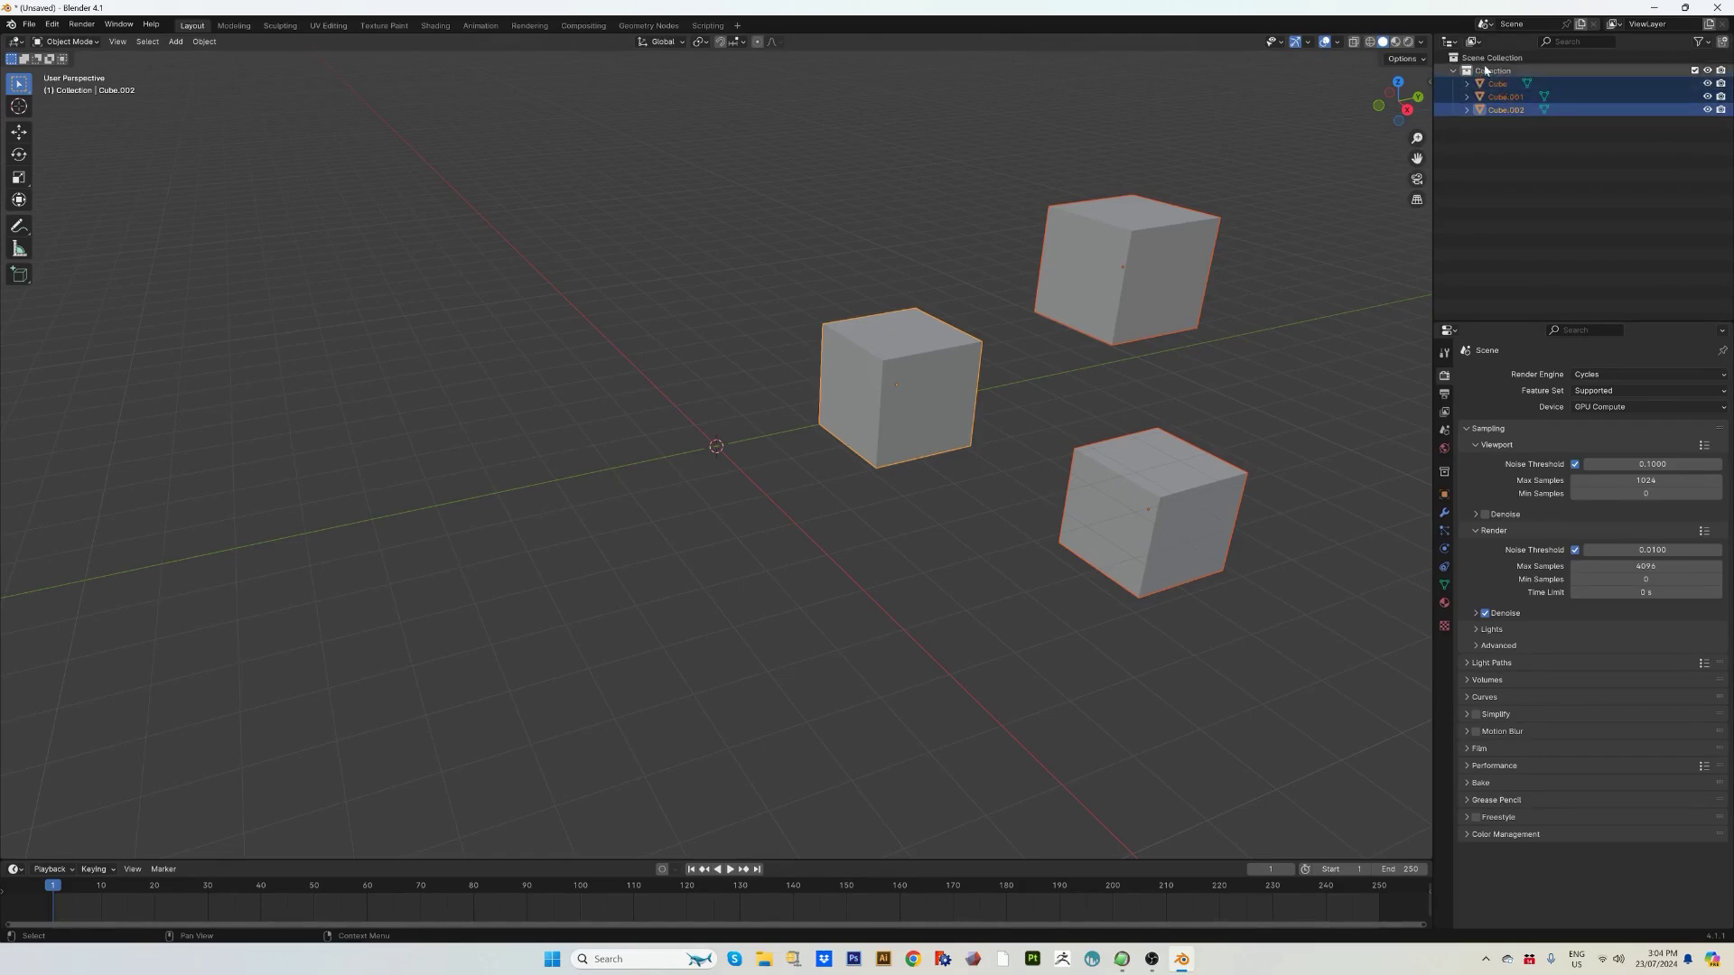
drag(912, 241, 1184, 528)
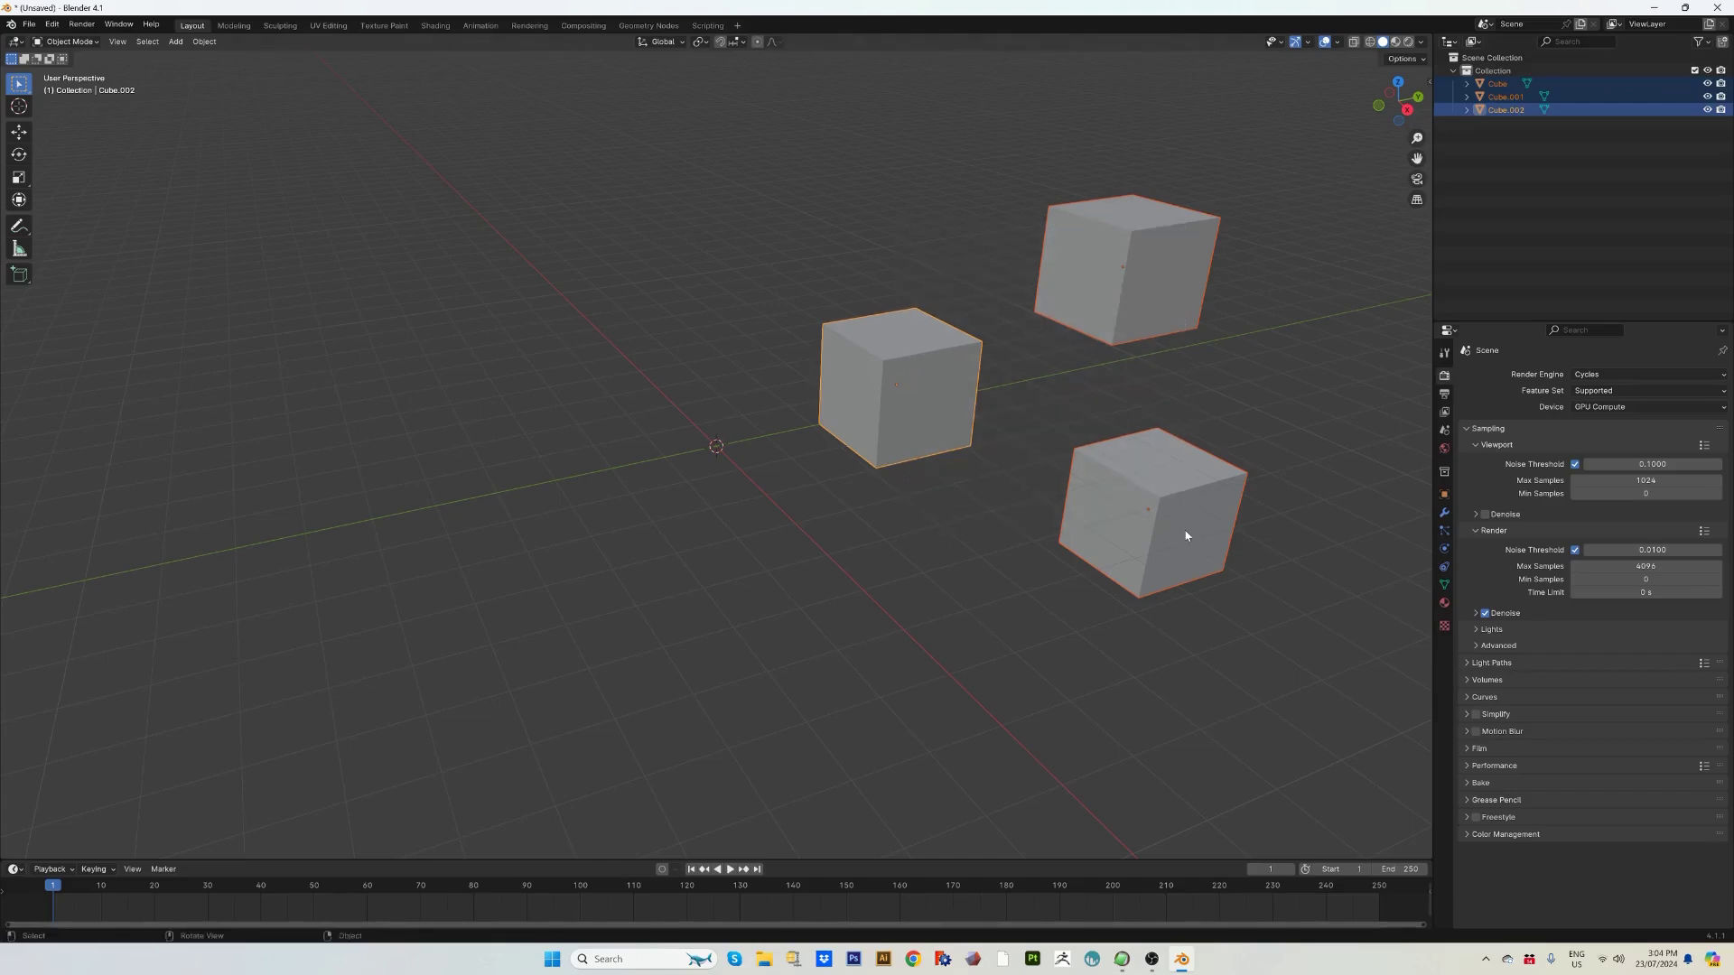
key(ctrl+j)
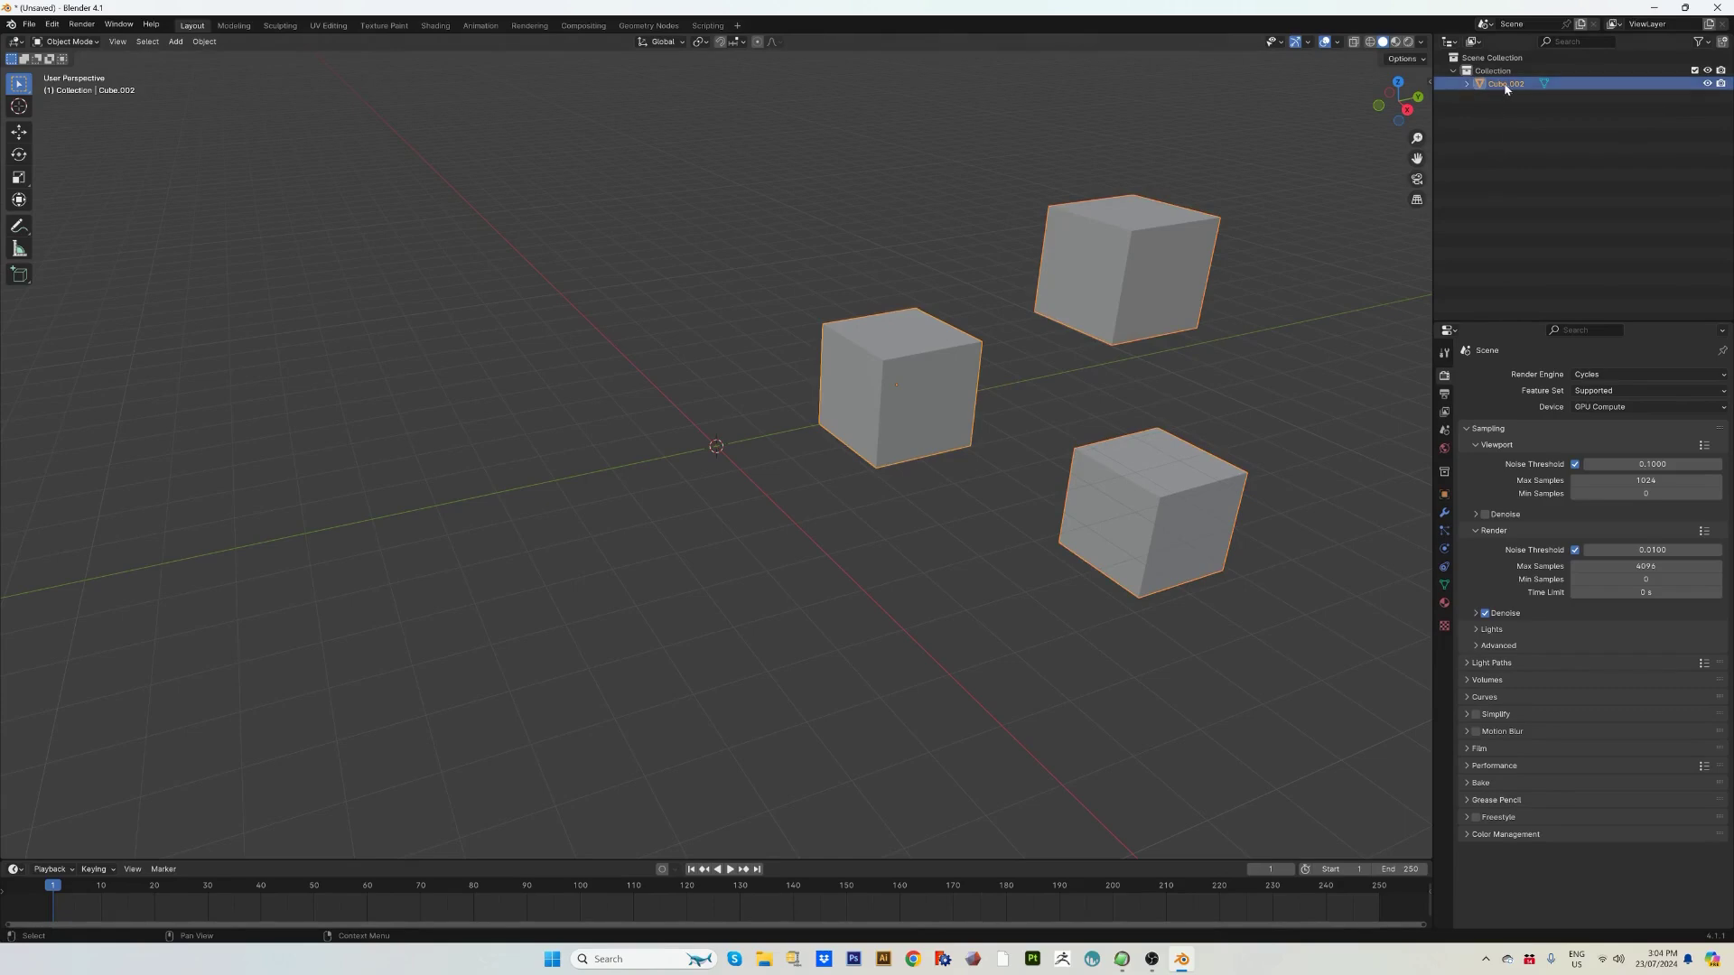
click(1468, 84)
click(1467, 83)
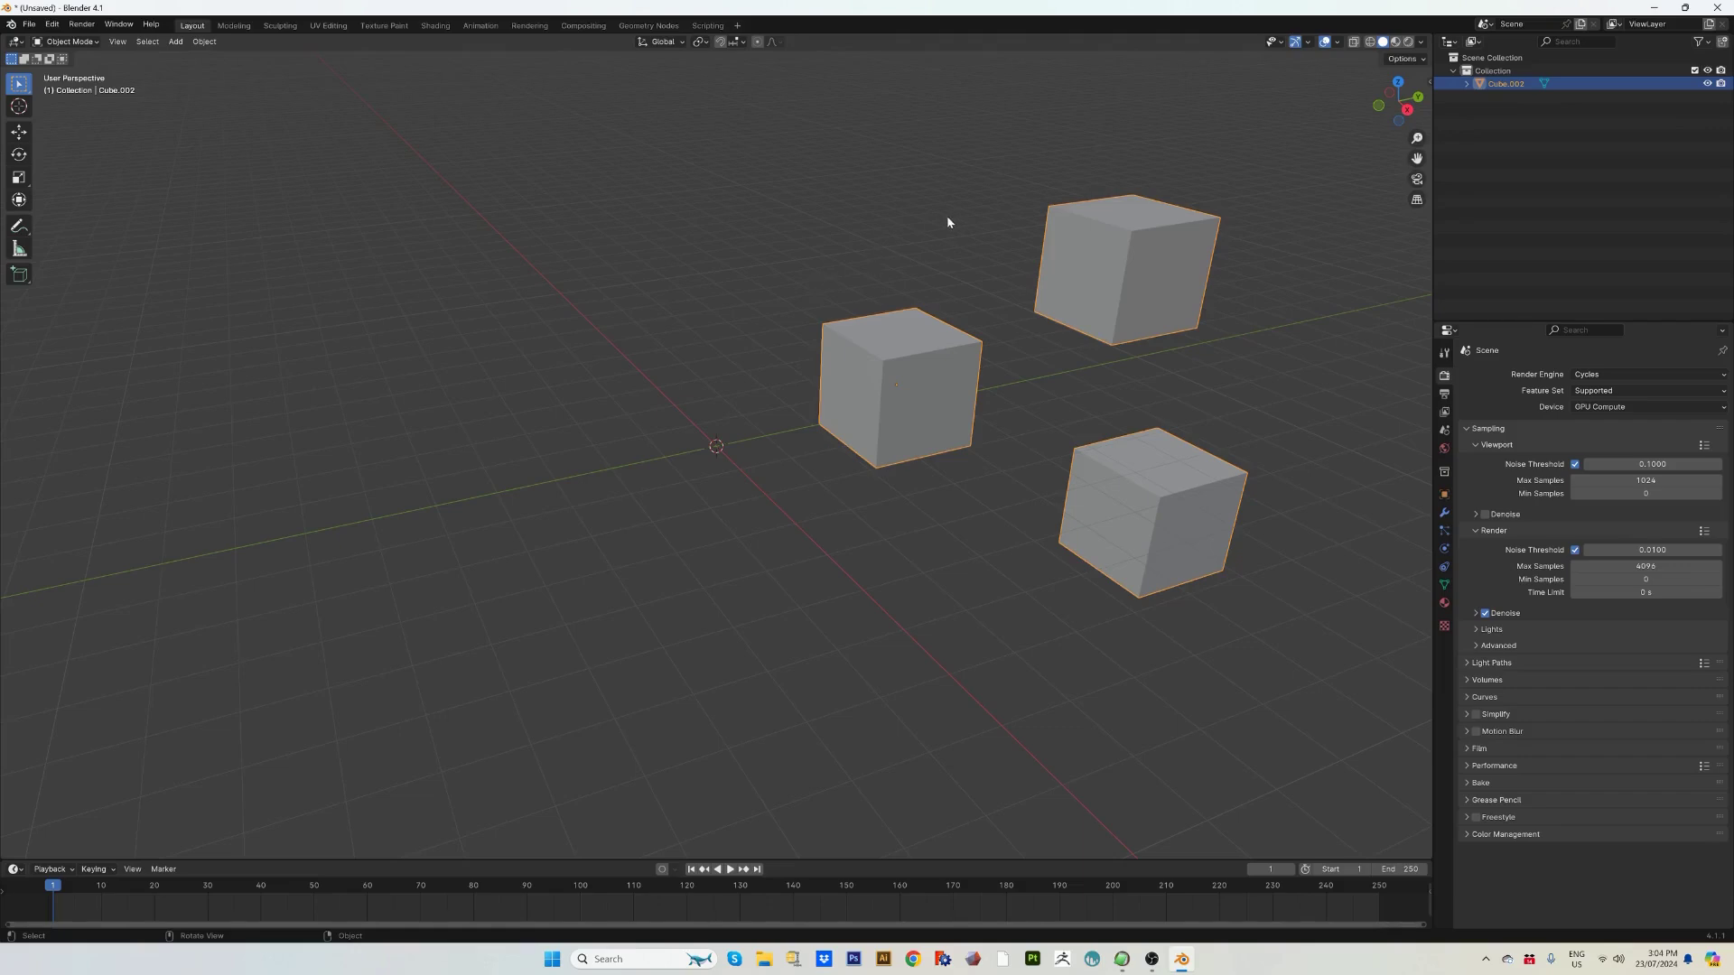
key(g)
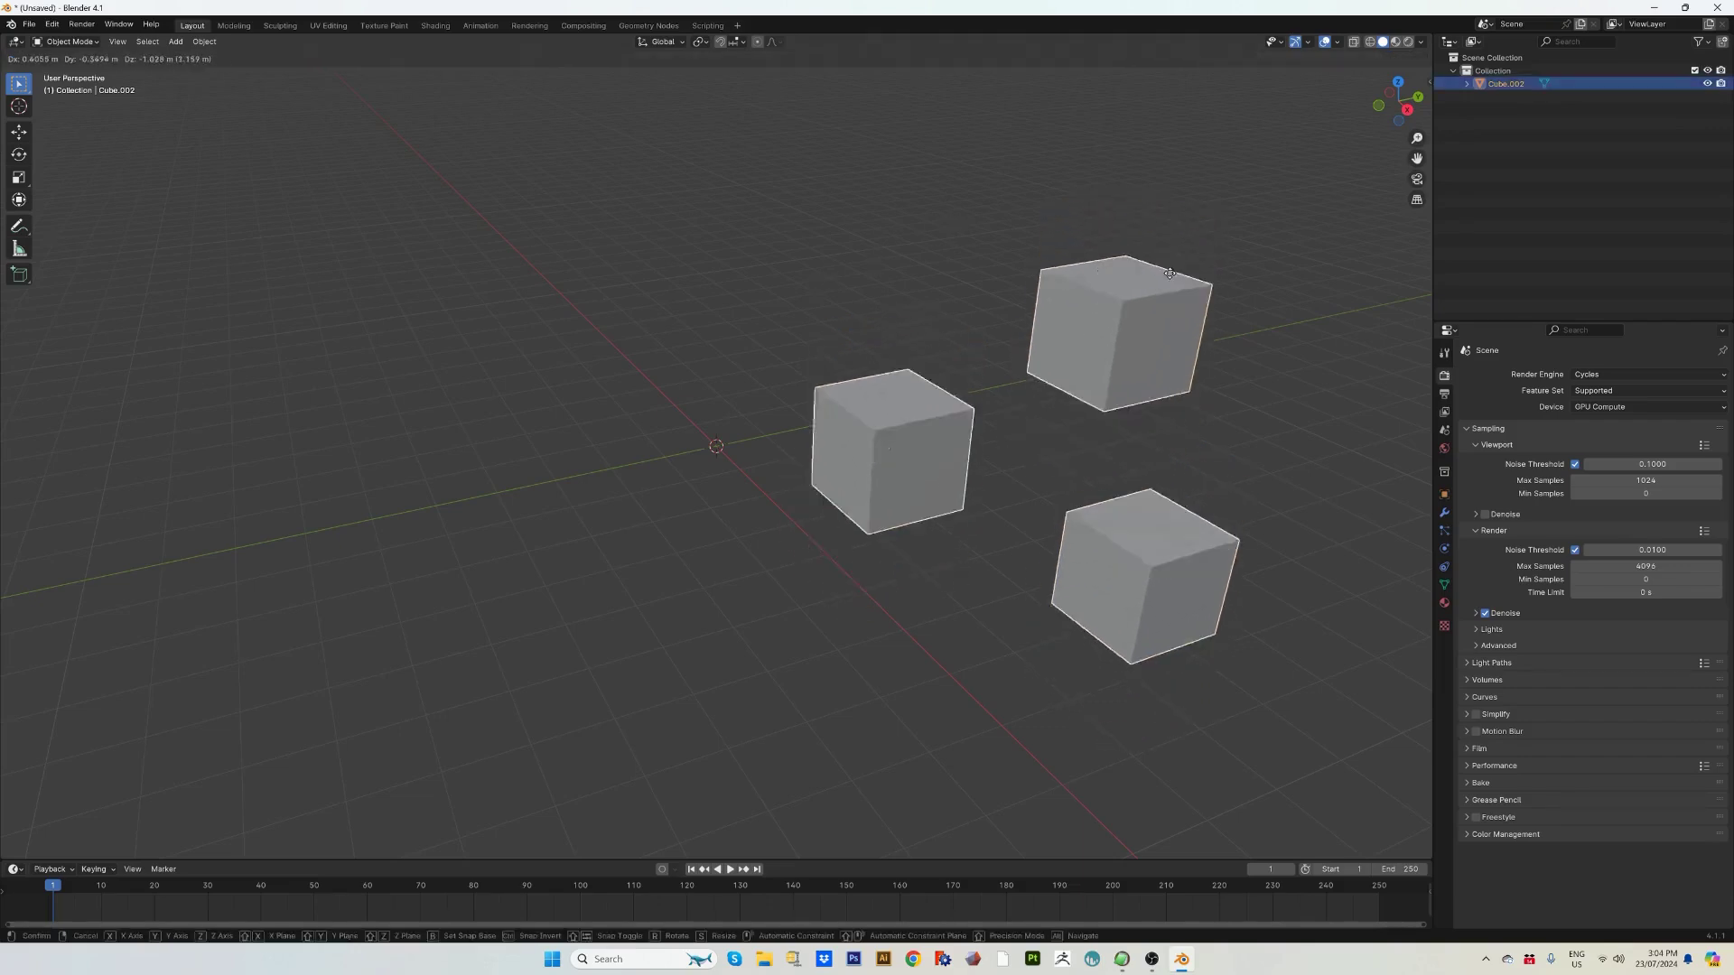
click(1131, 354)
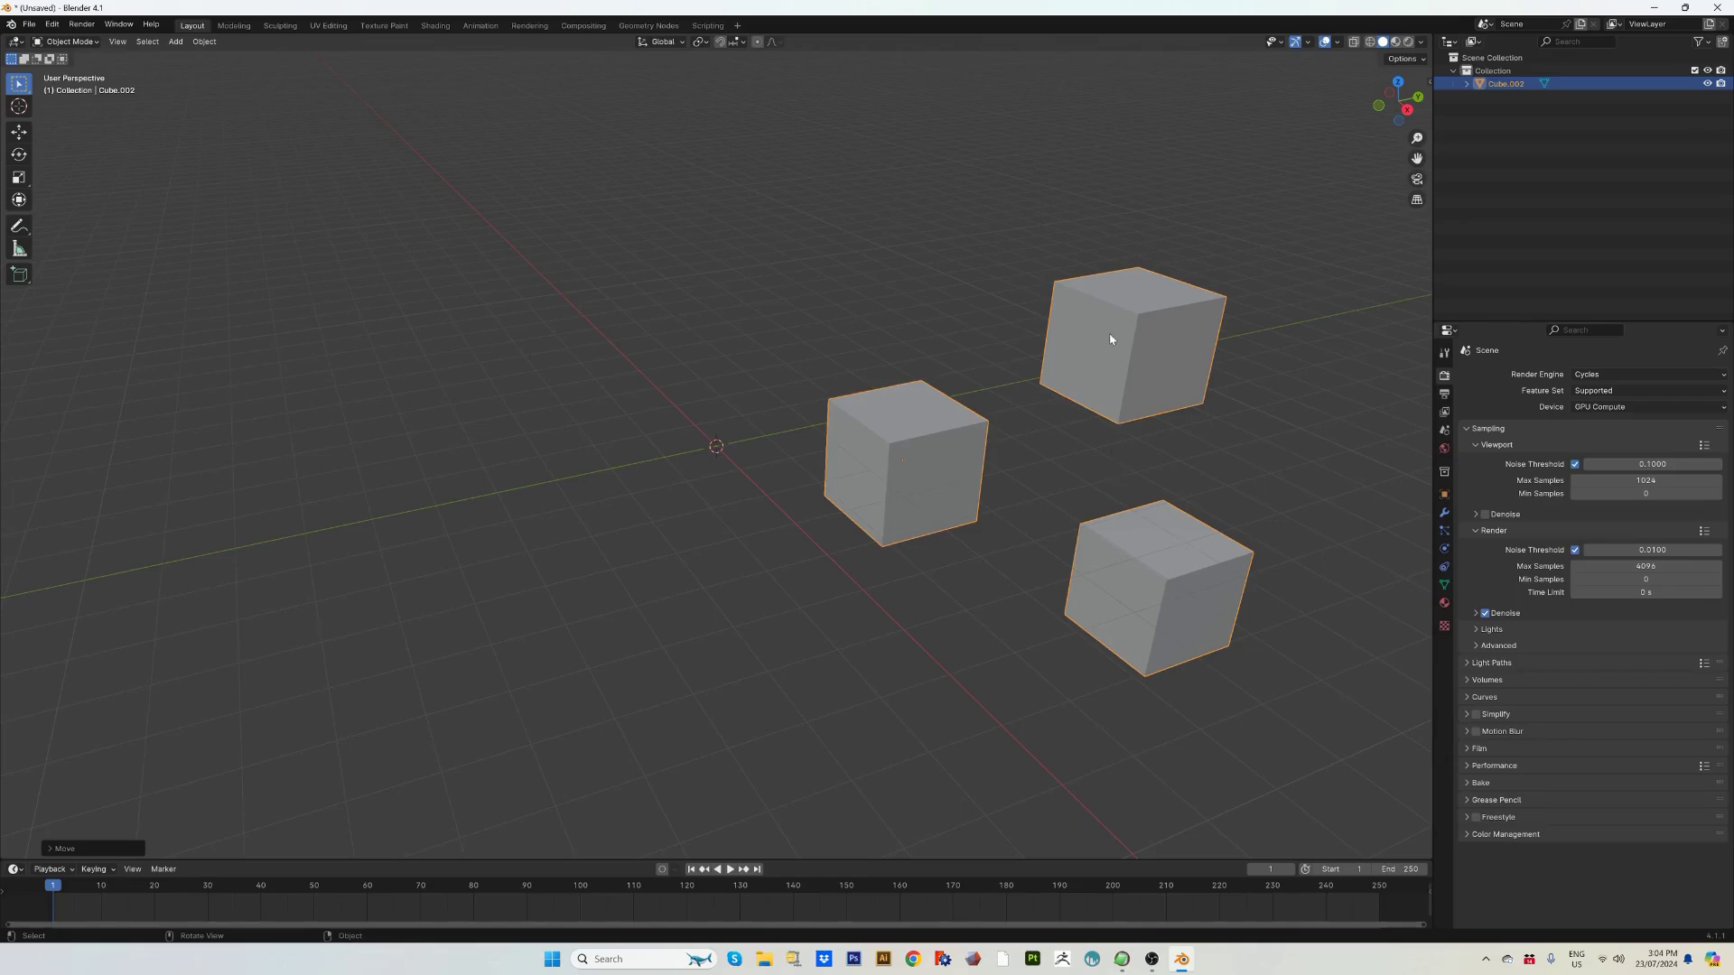
Enter Edit Mode and select the top cube's connected vertices, then a single corner vertex.
key(ctrl+Tab)
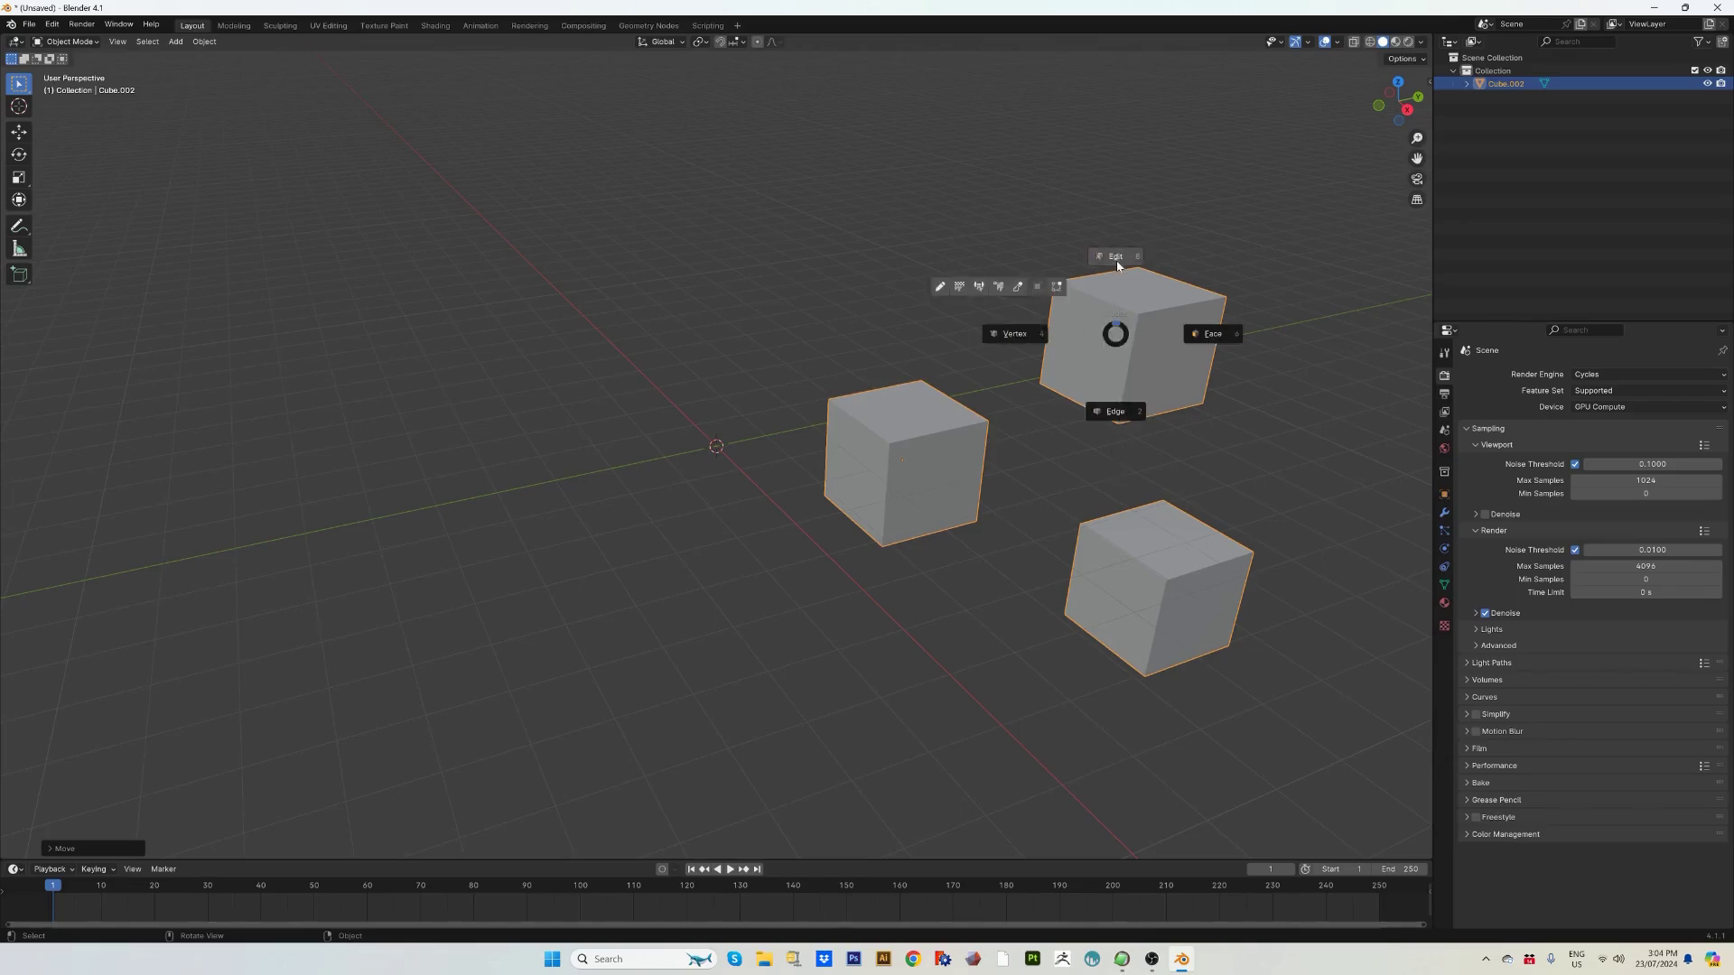
click(1116, 271)
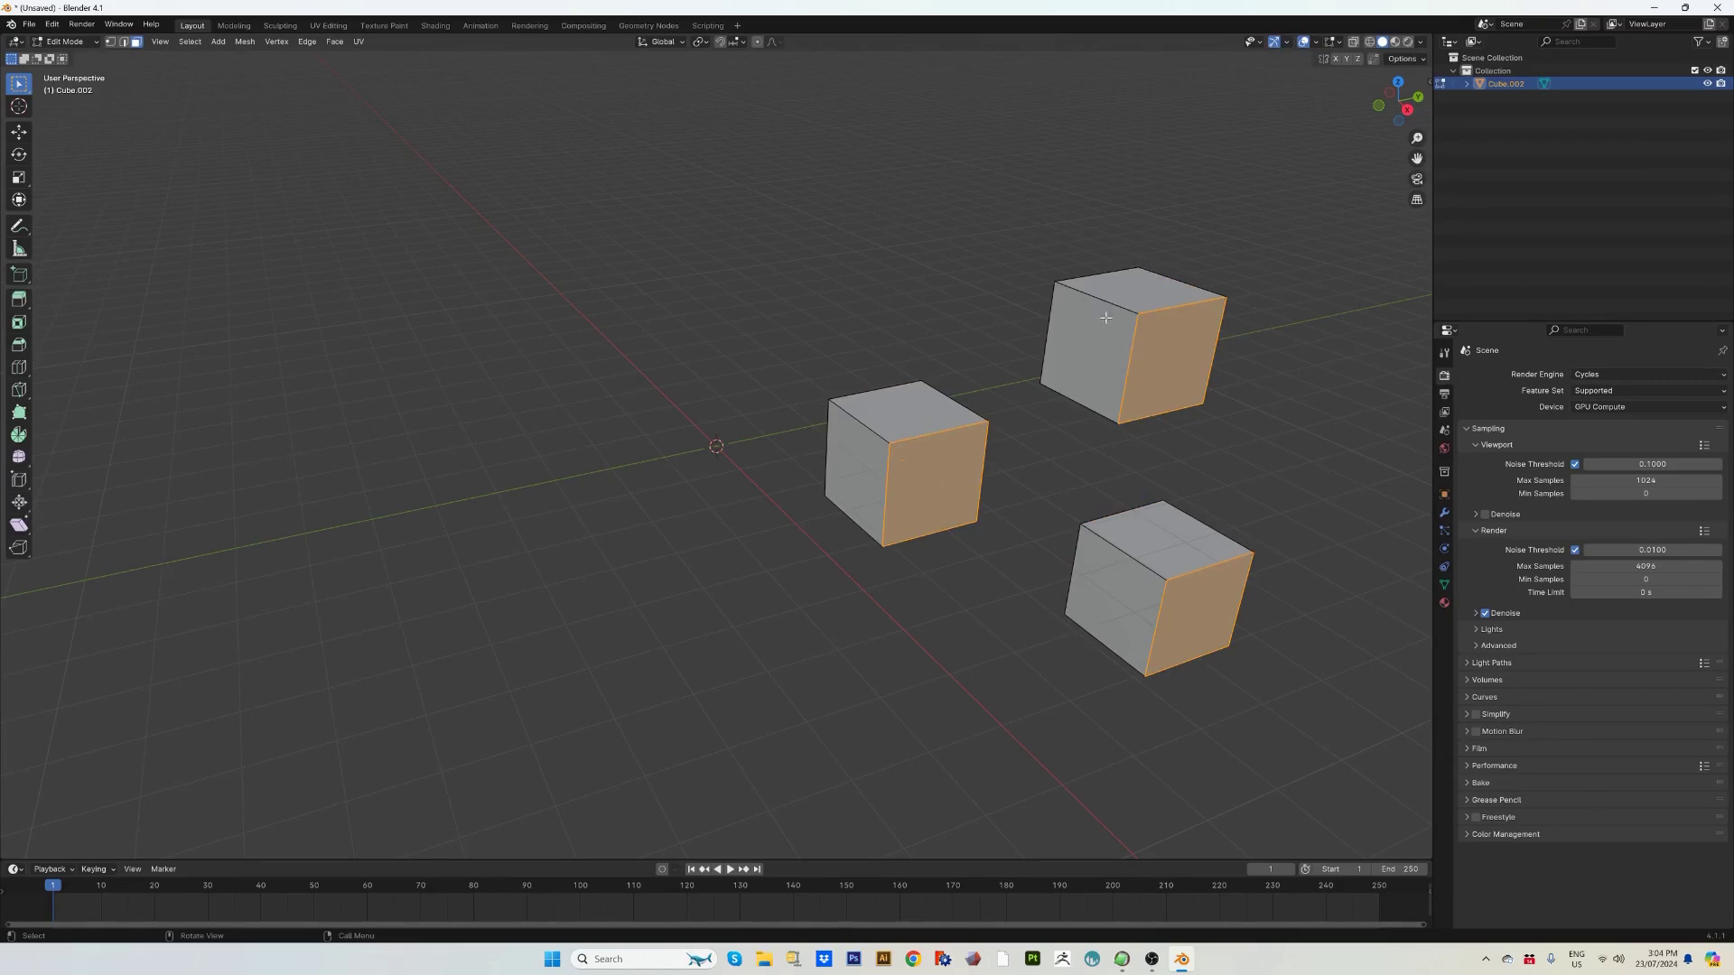
key(1)
drag(1056, 233, 1155, 379)
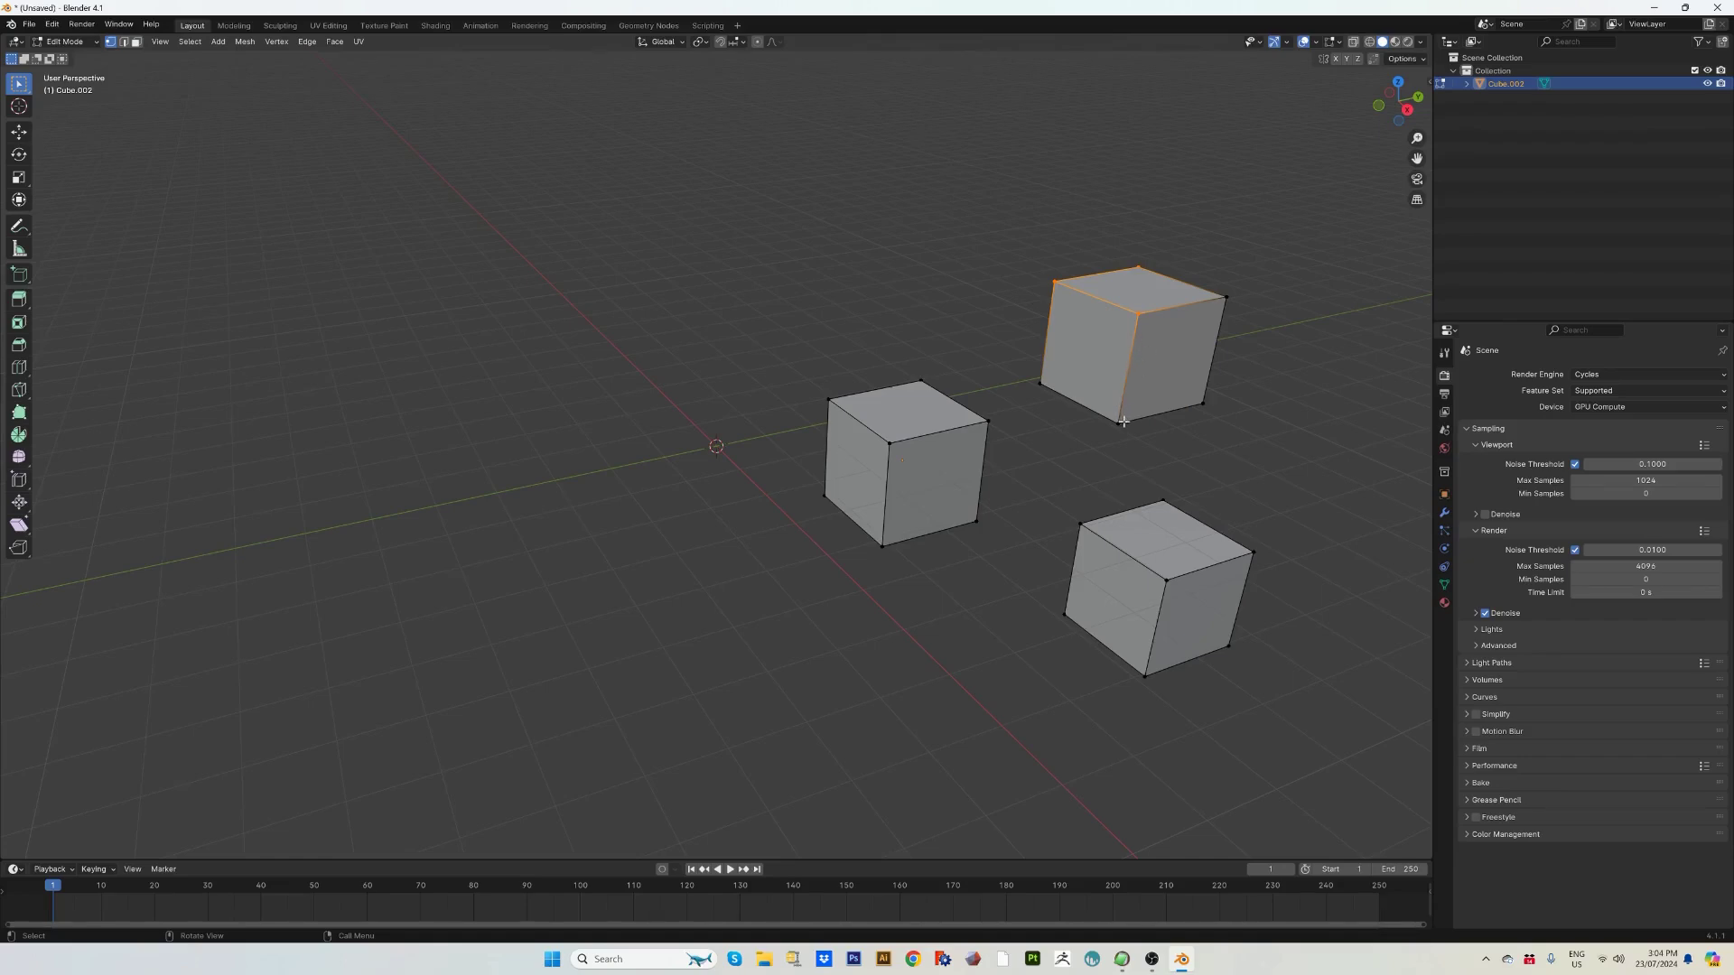
key(ctrl+l)
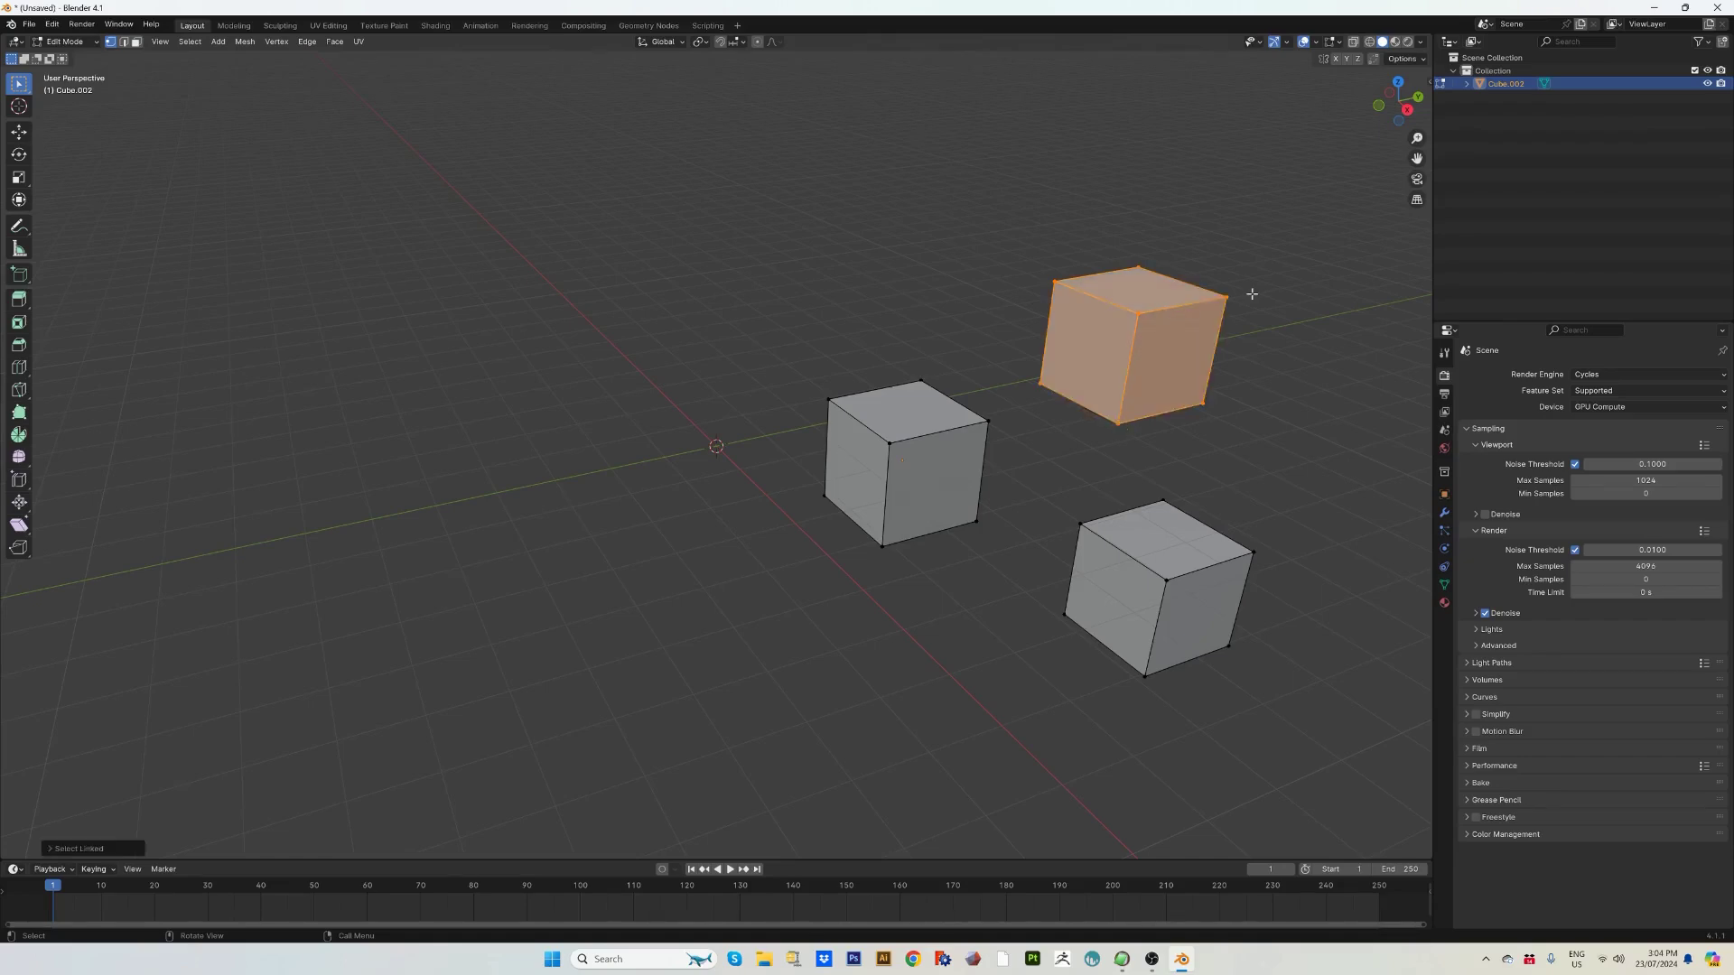
click(1250, 294)
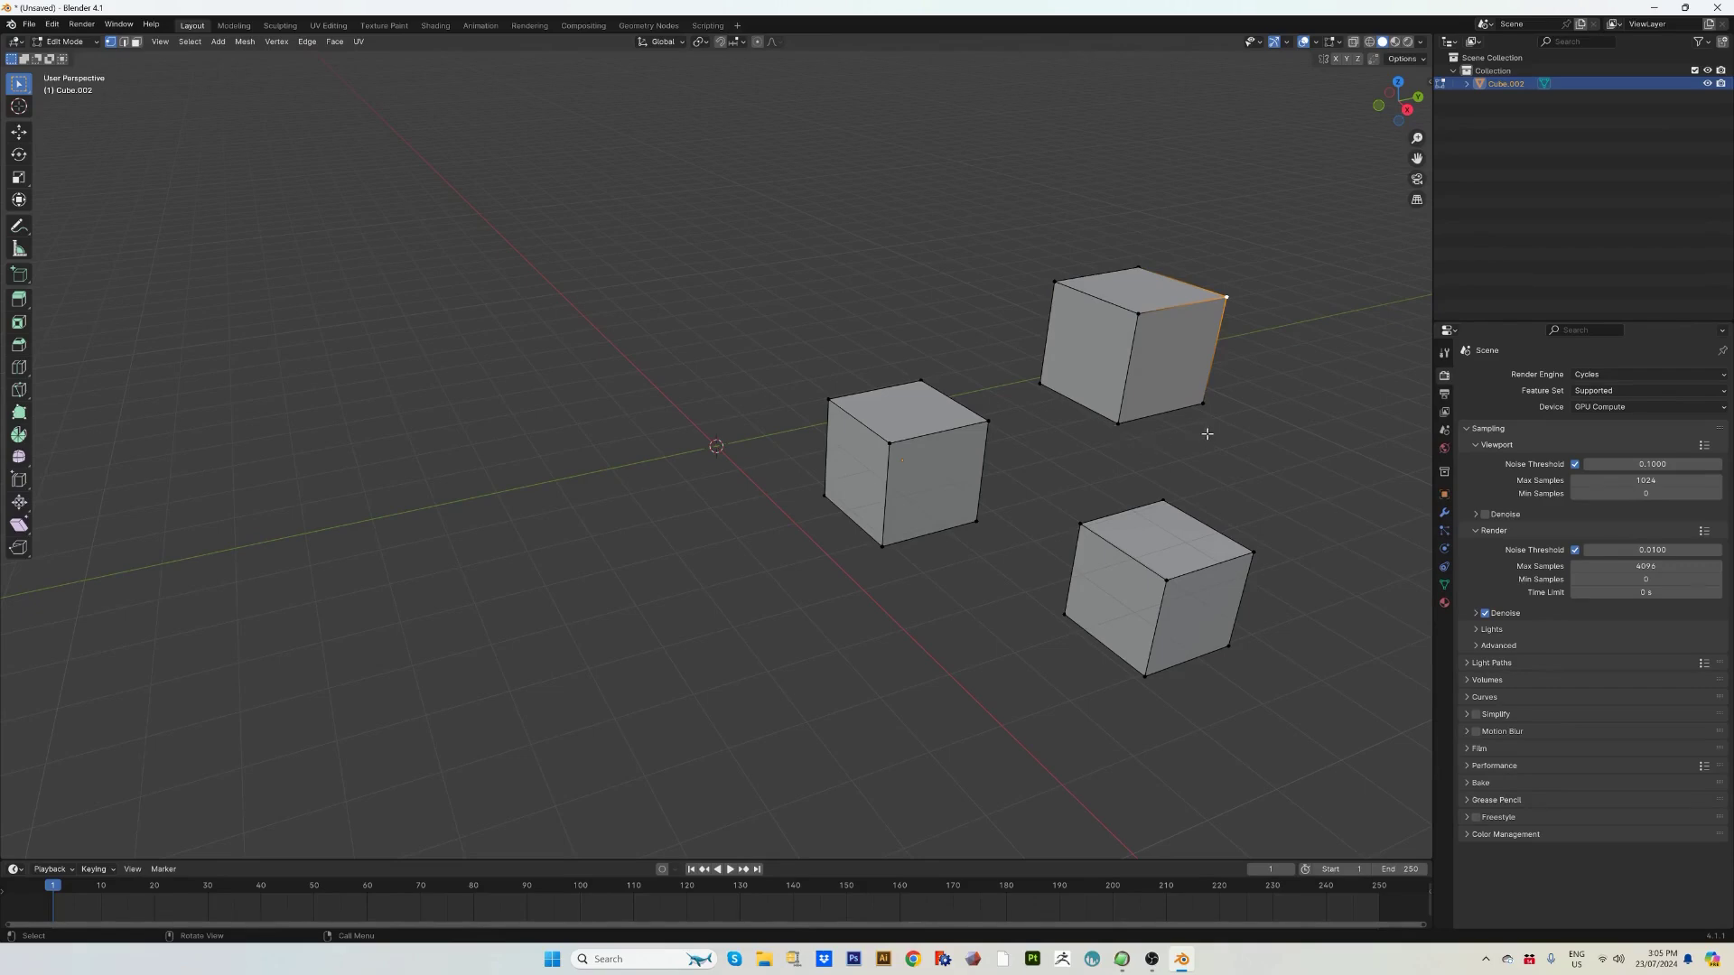
Select all geometry in Edit Mode and separate the mesh By Loose Parts.
key(Tab)
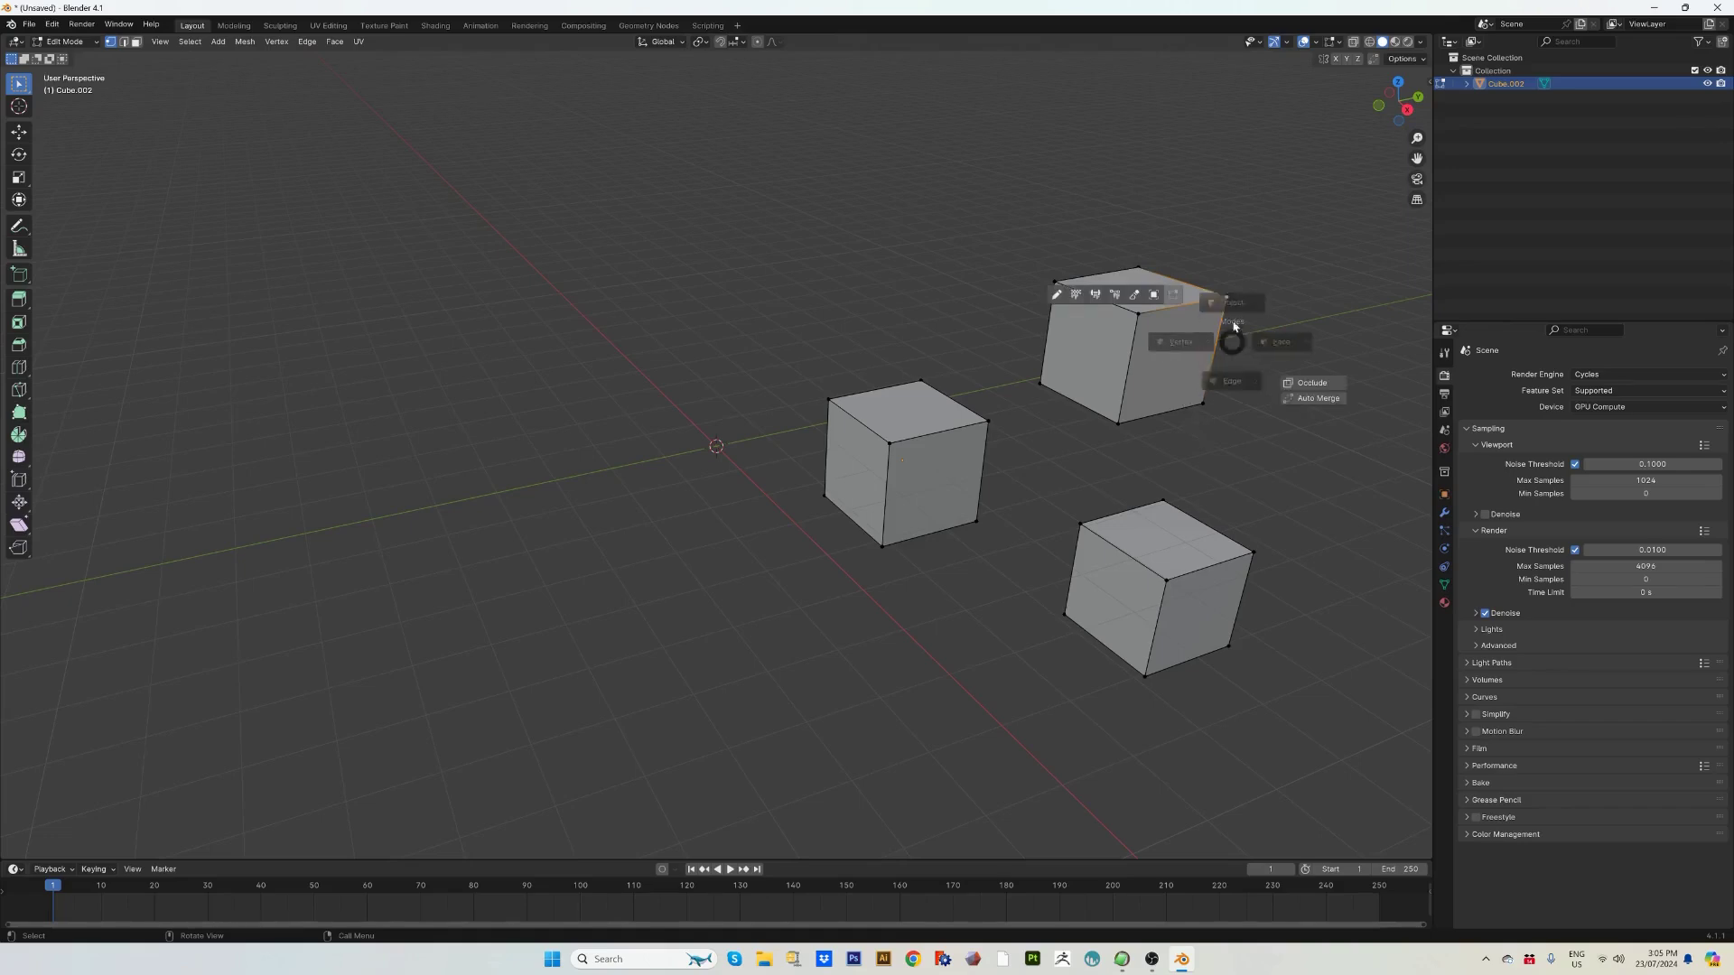
key(Tab)
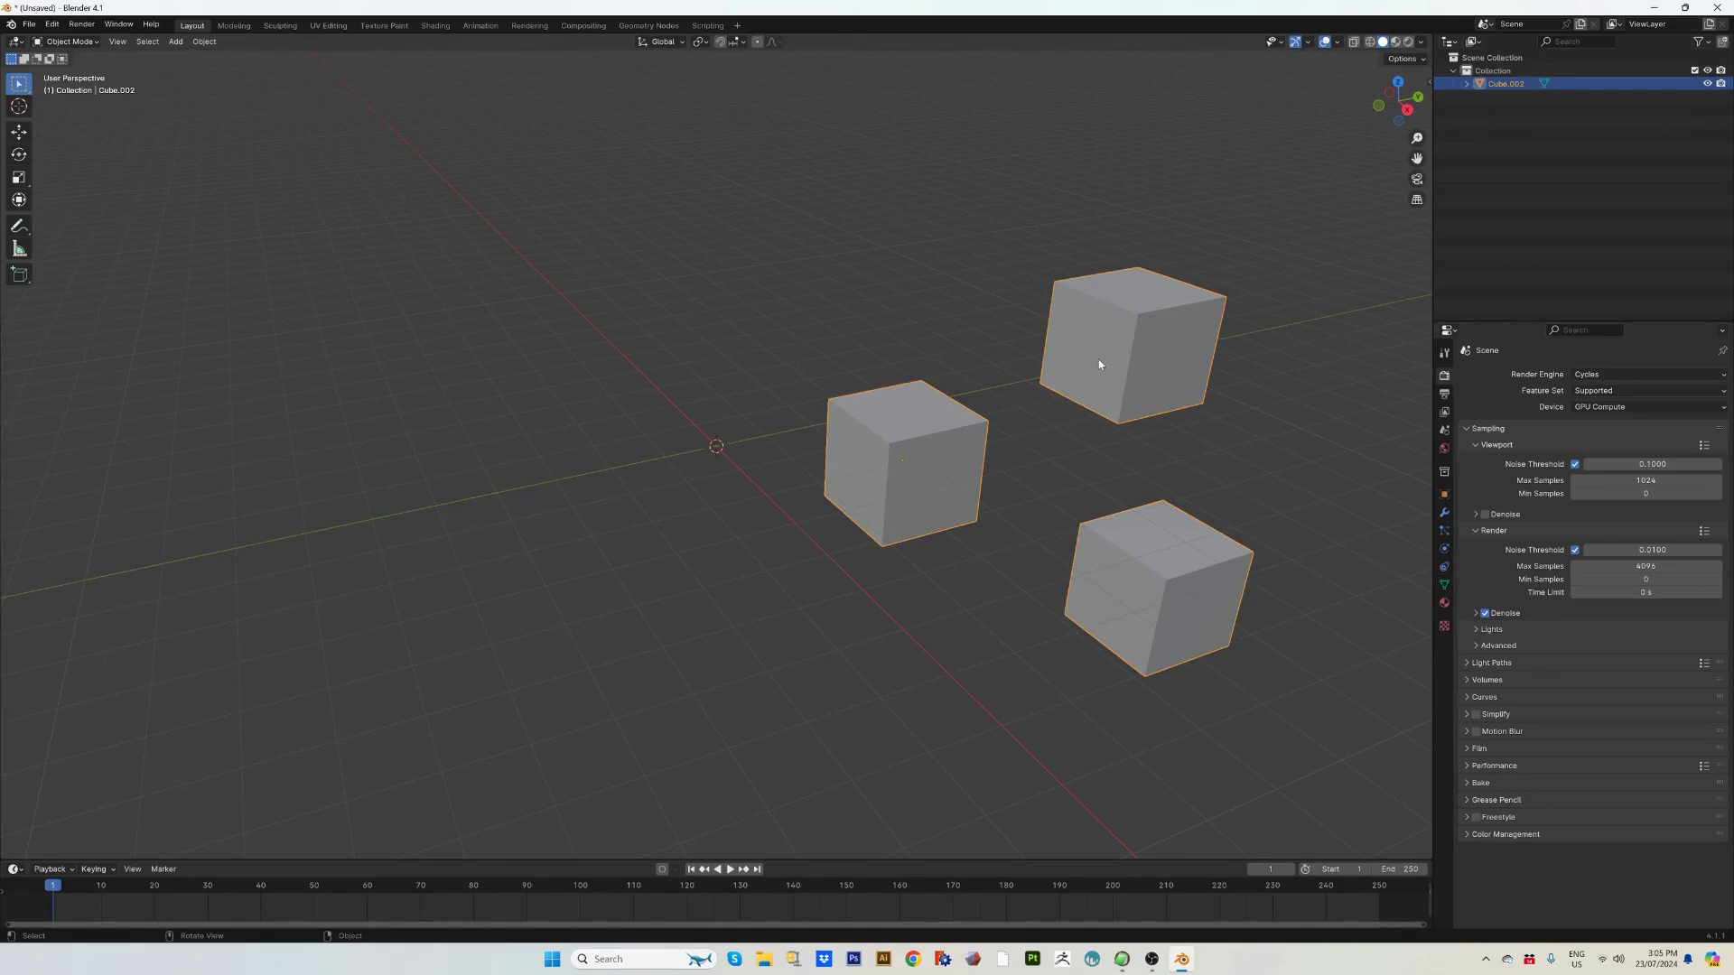
key(Tab)
key(Tab)
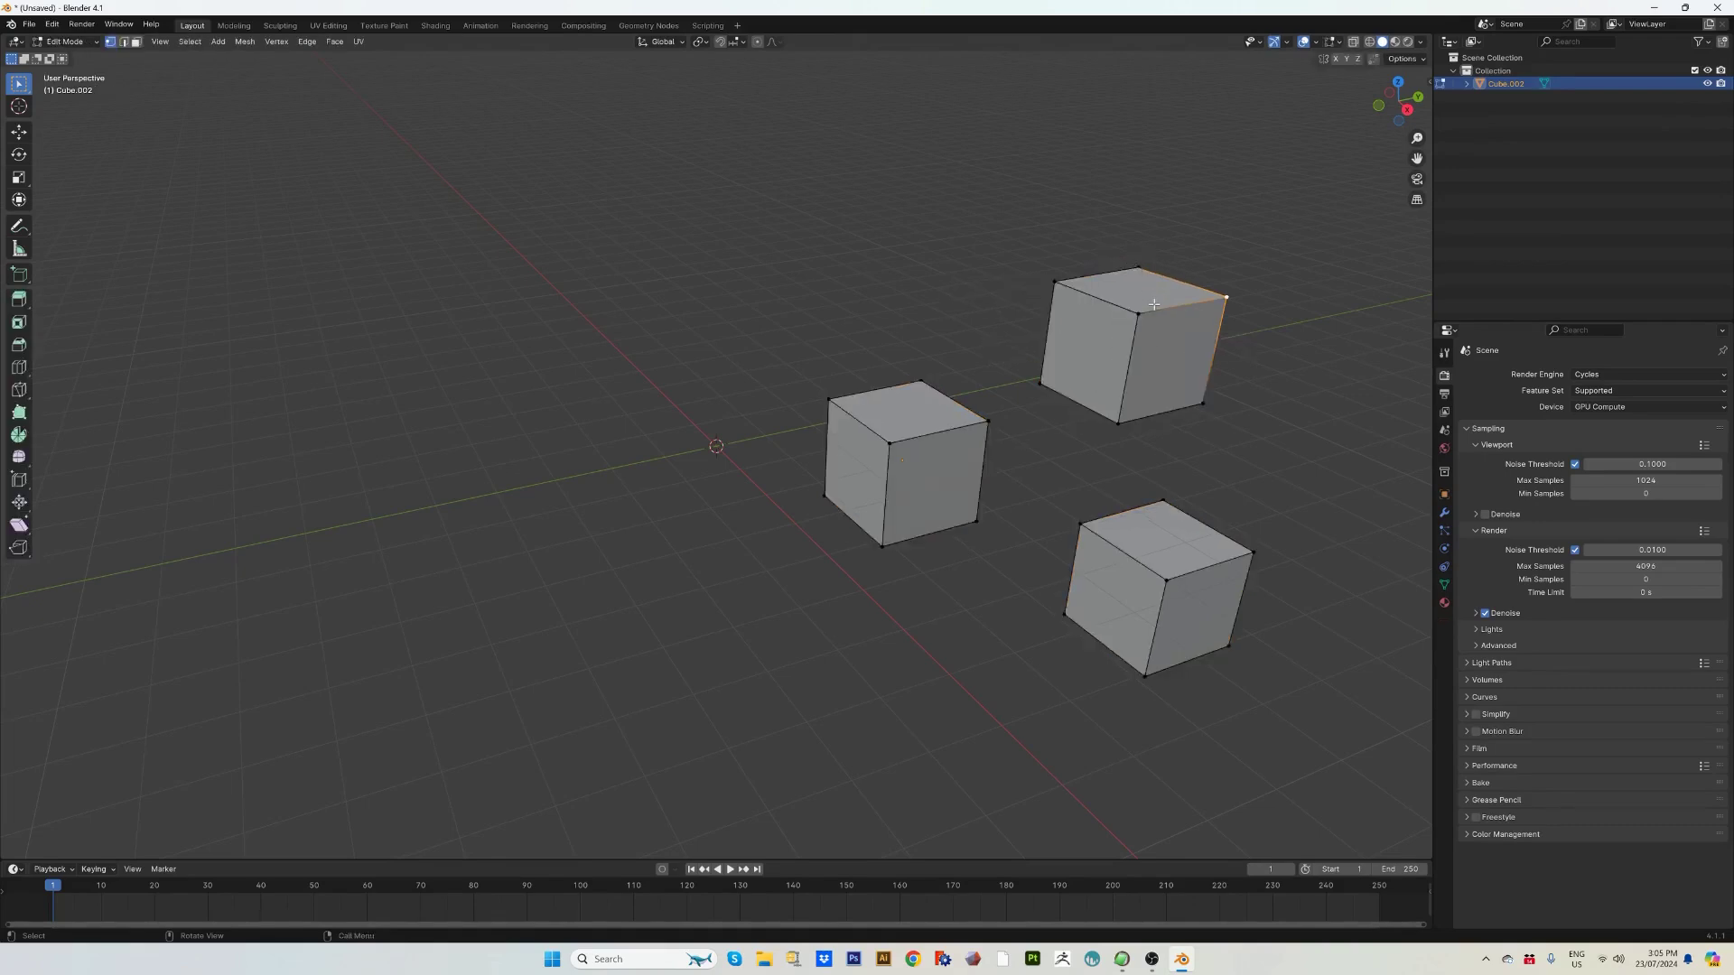
key(a)
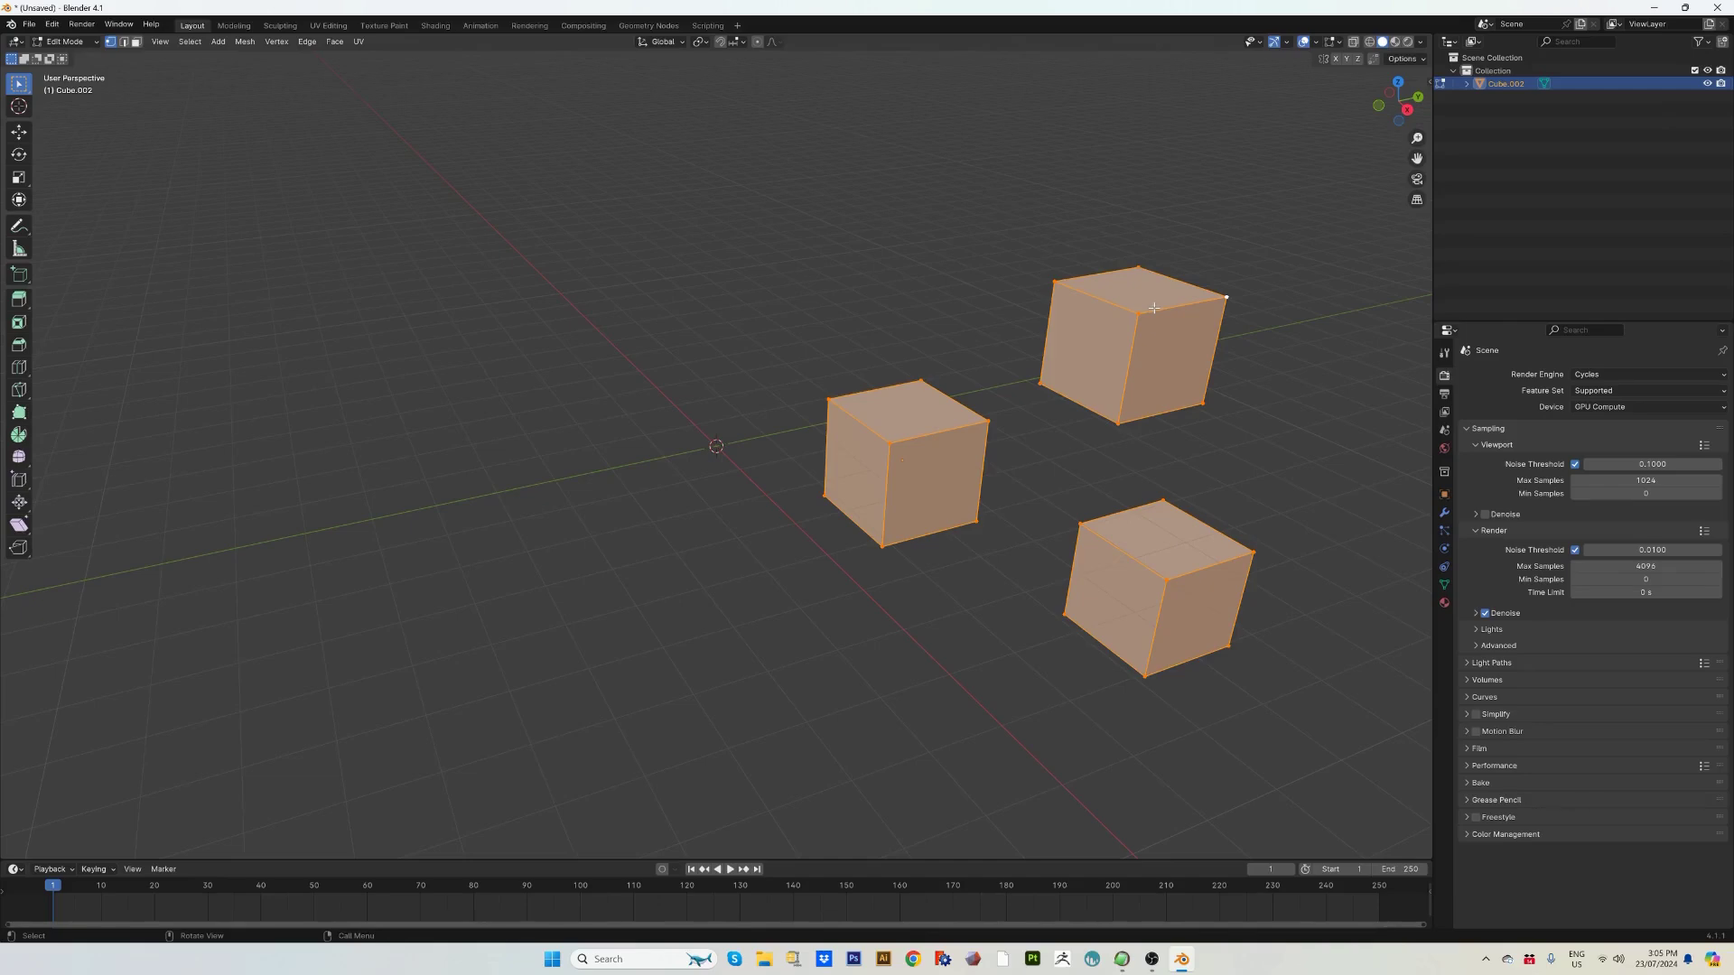
key(p)
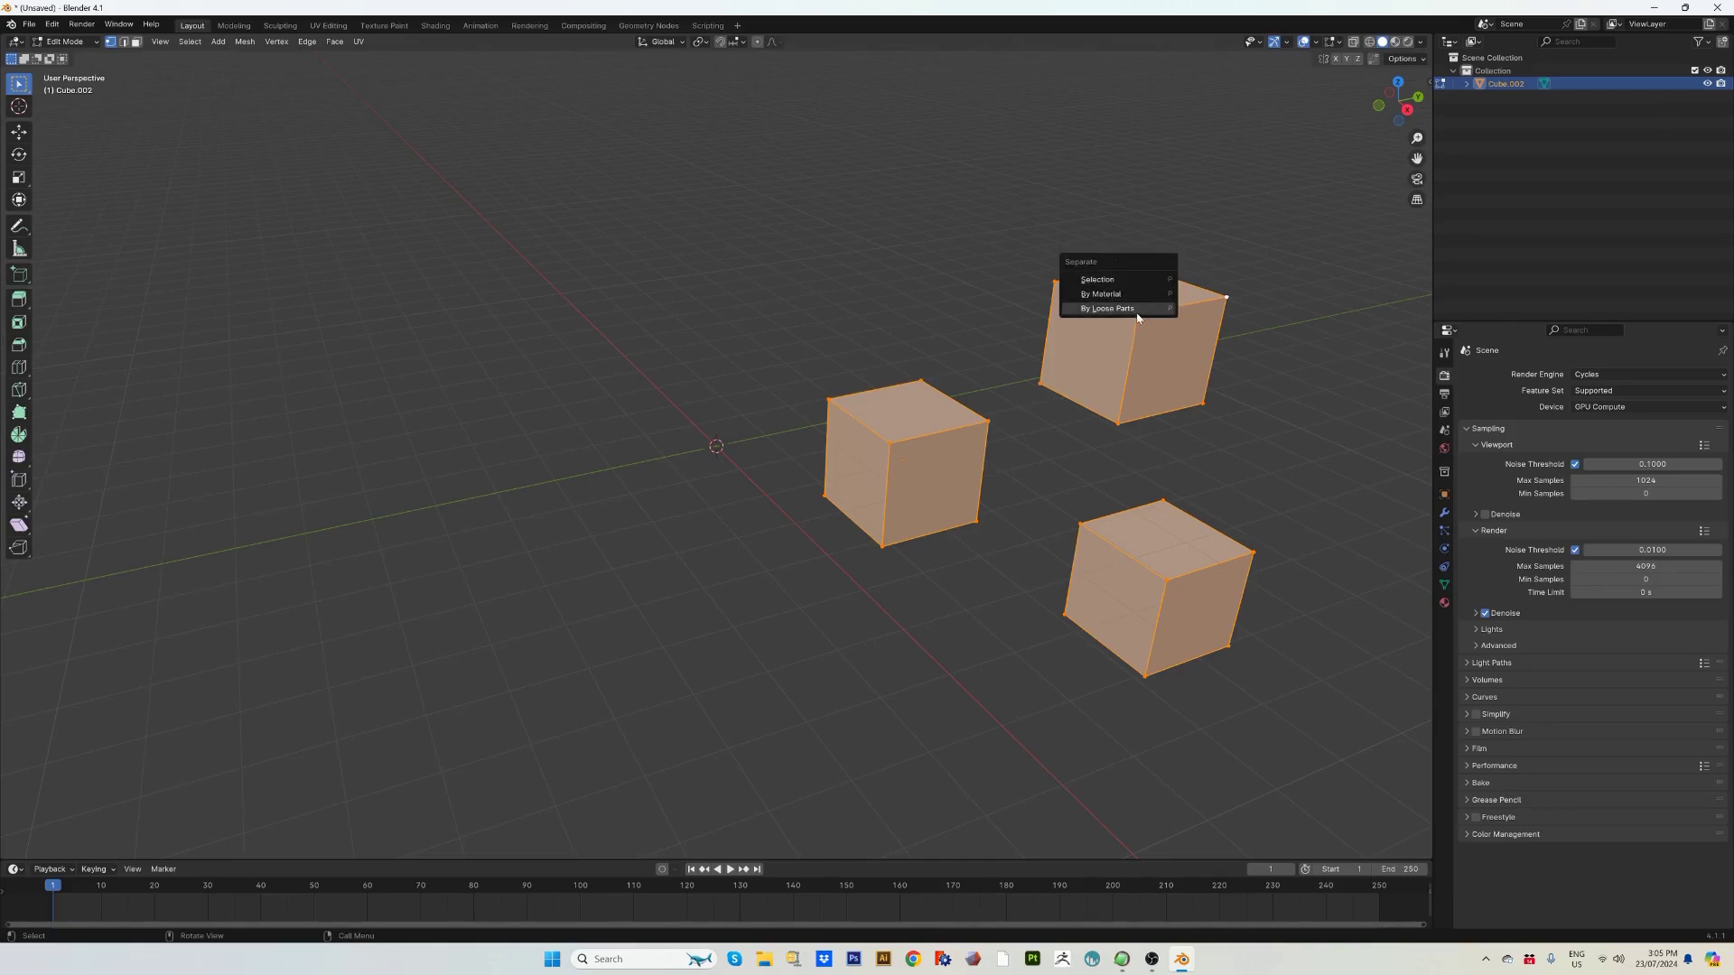
click(1132, 308)
Return to Object Mode, box-select the three cubes, and make Collection the active collection.
key(ctrl+Tab)
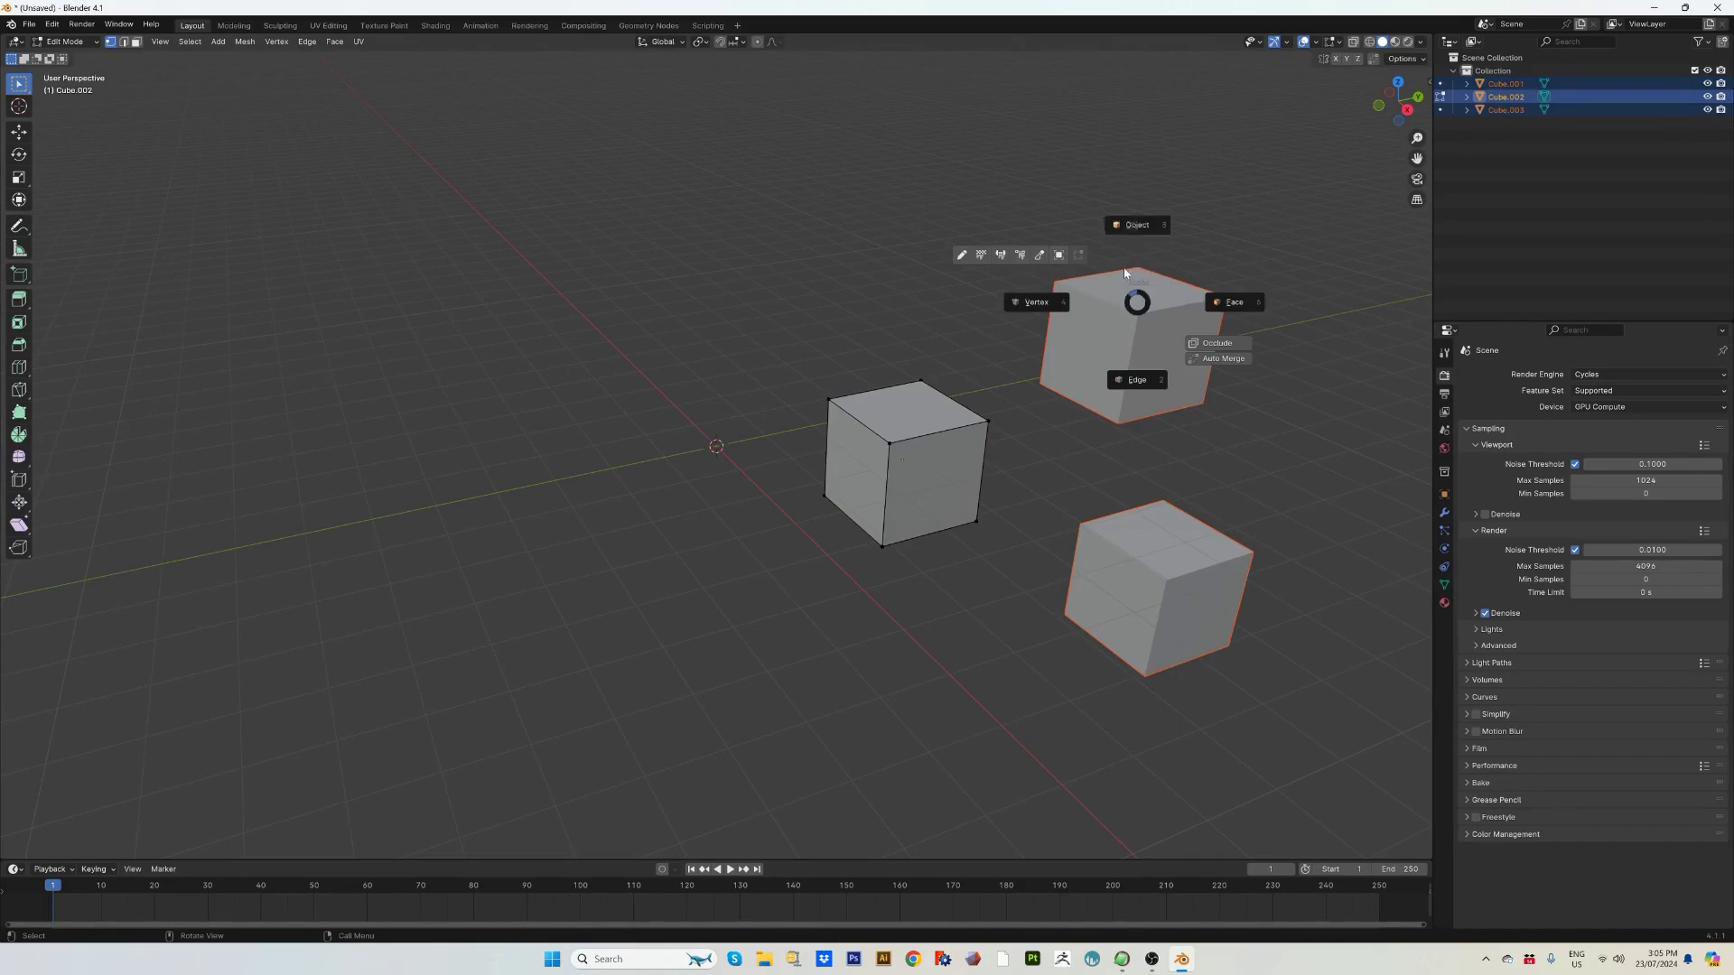
click(1127, 235)
click(1136, 305)
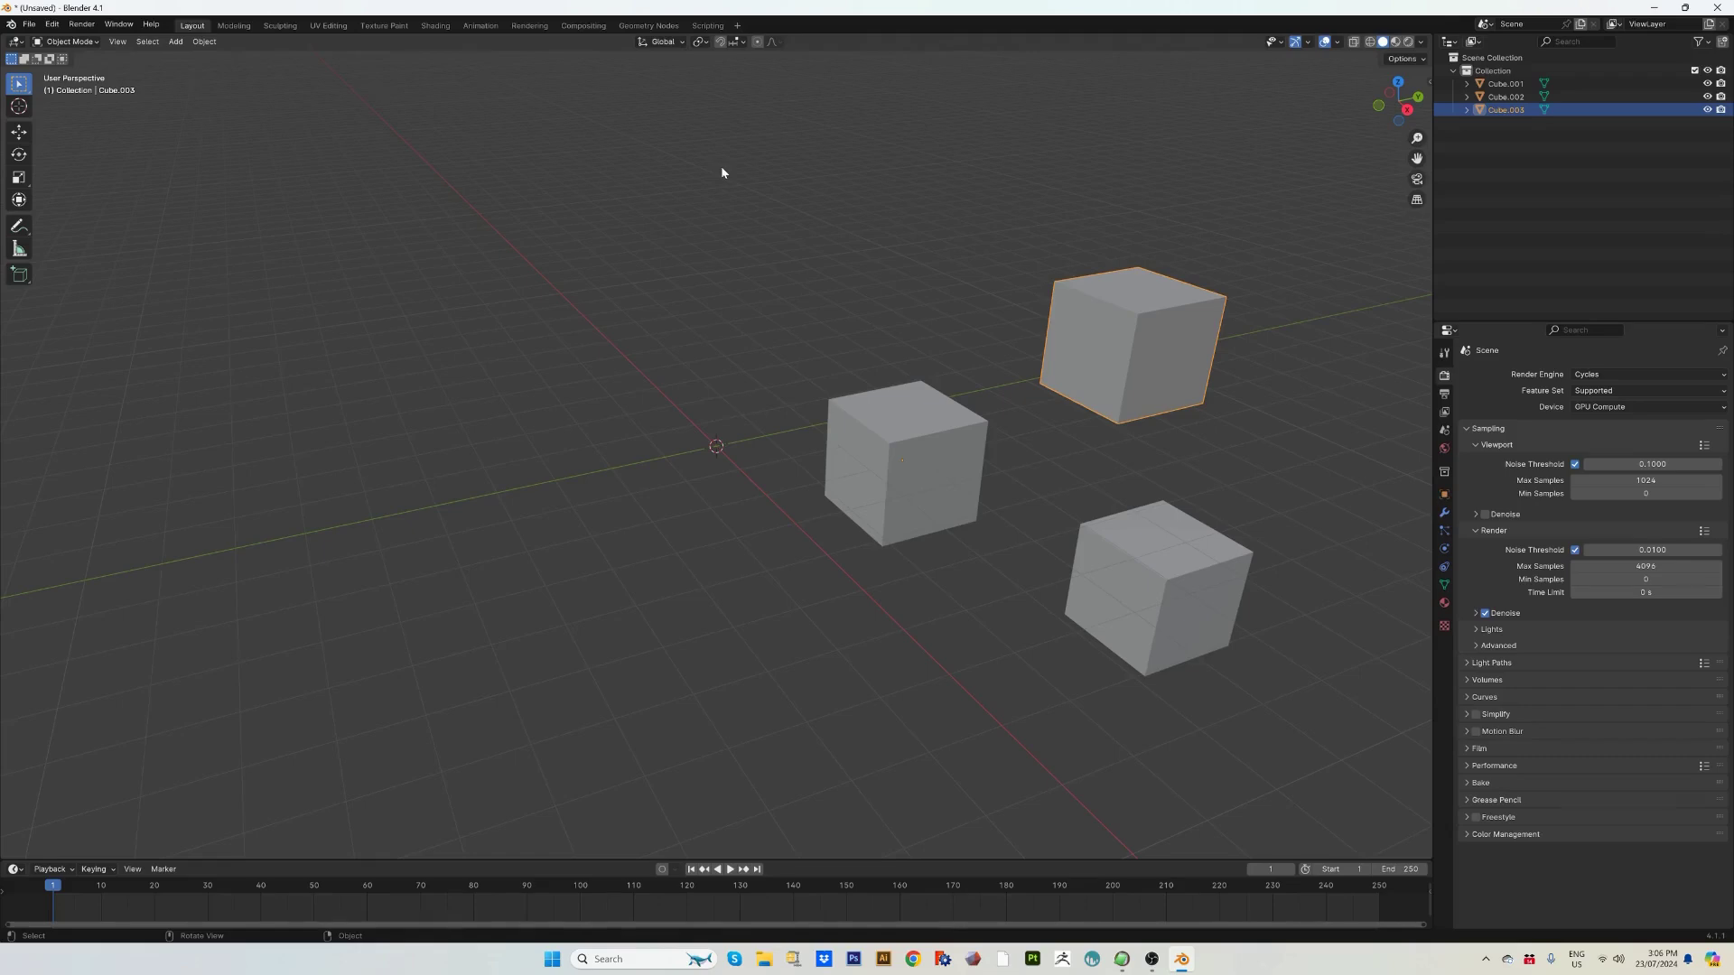
click(678, 185)
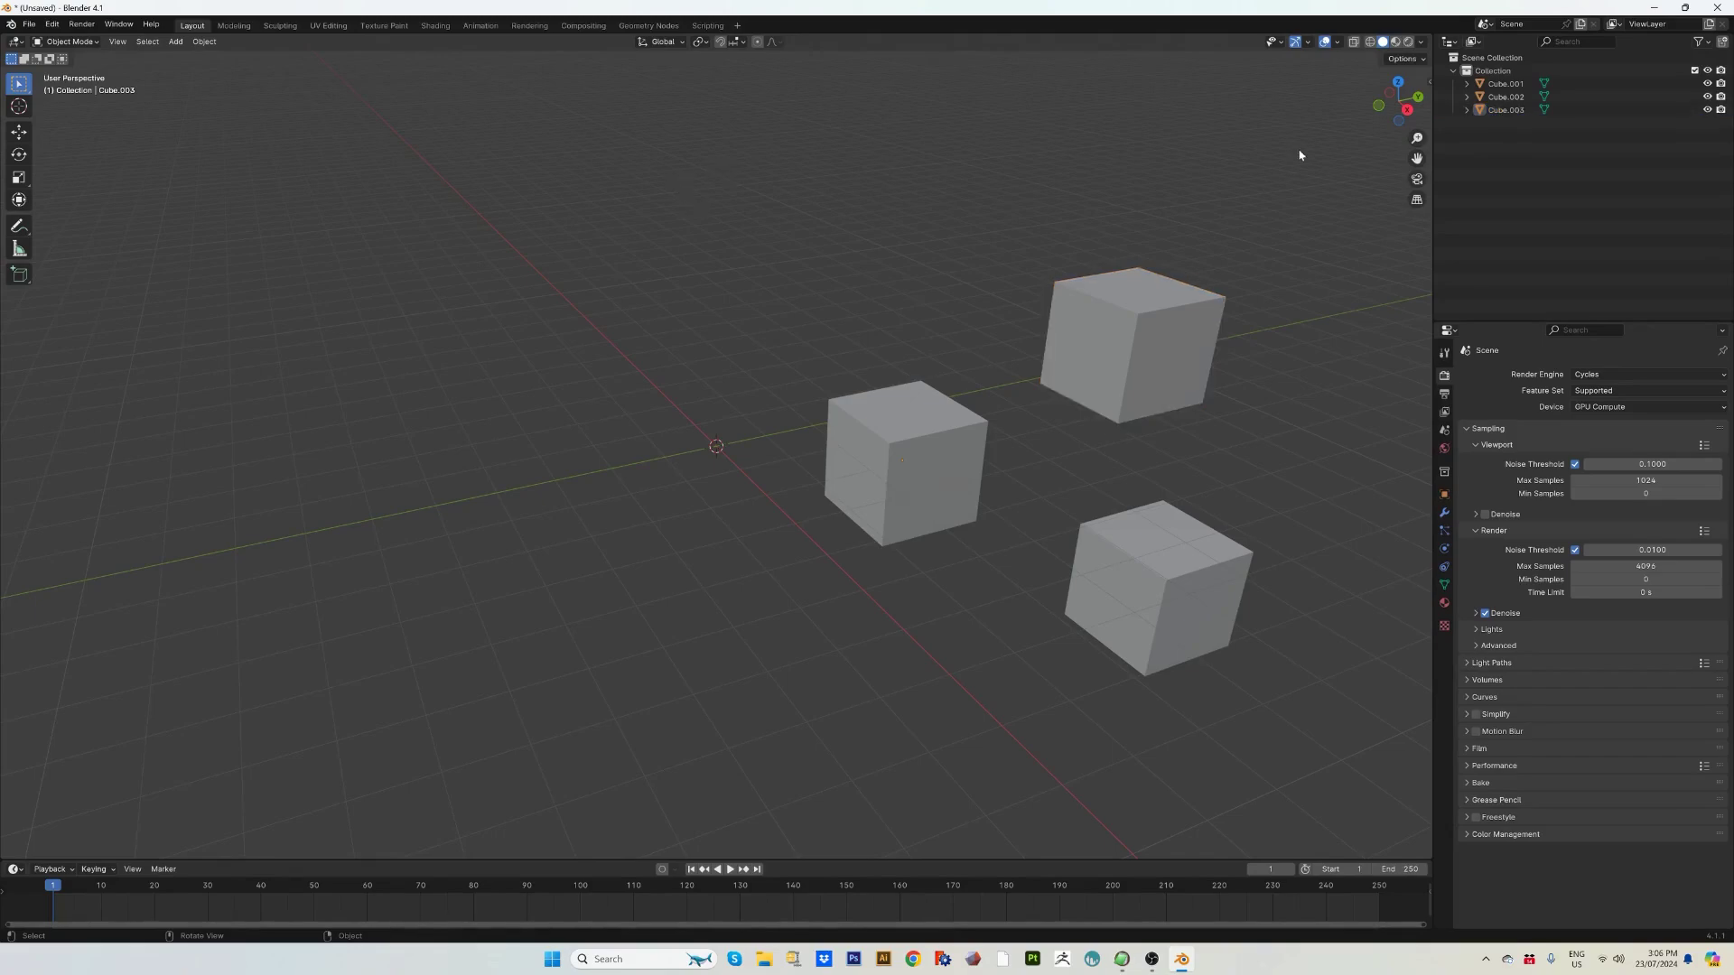
drag(851, 267, 1154, 626)
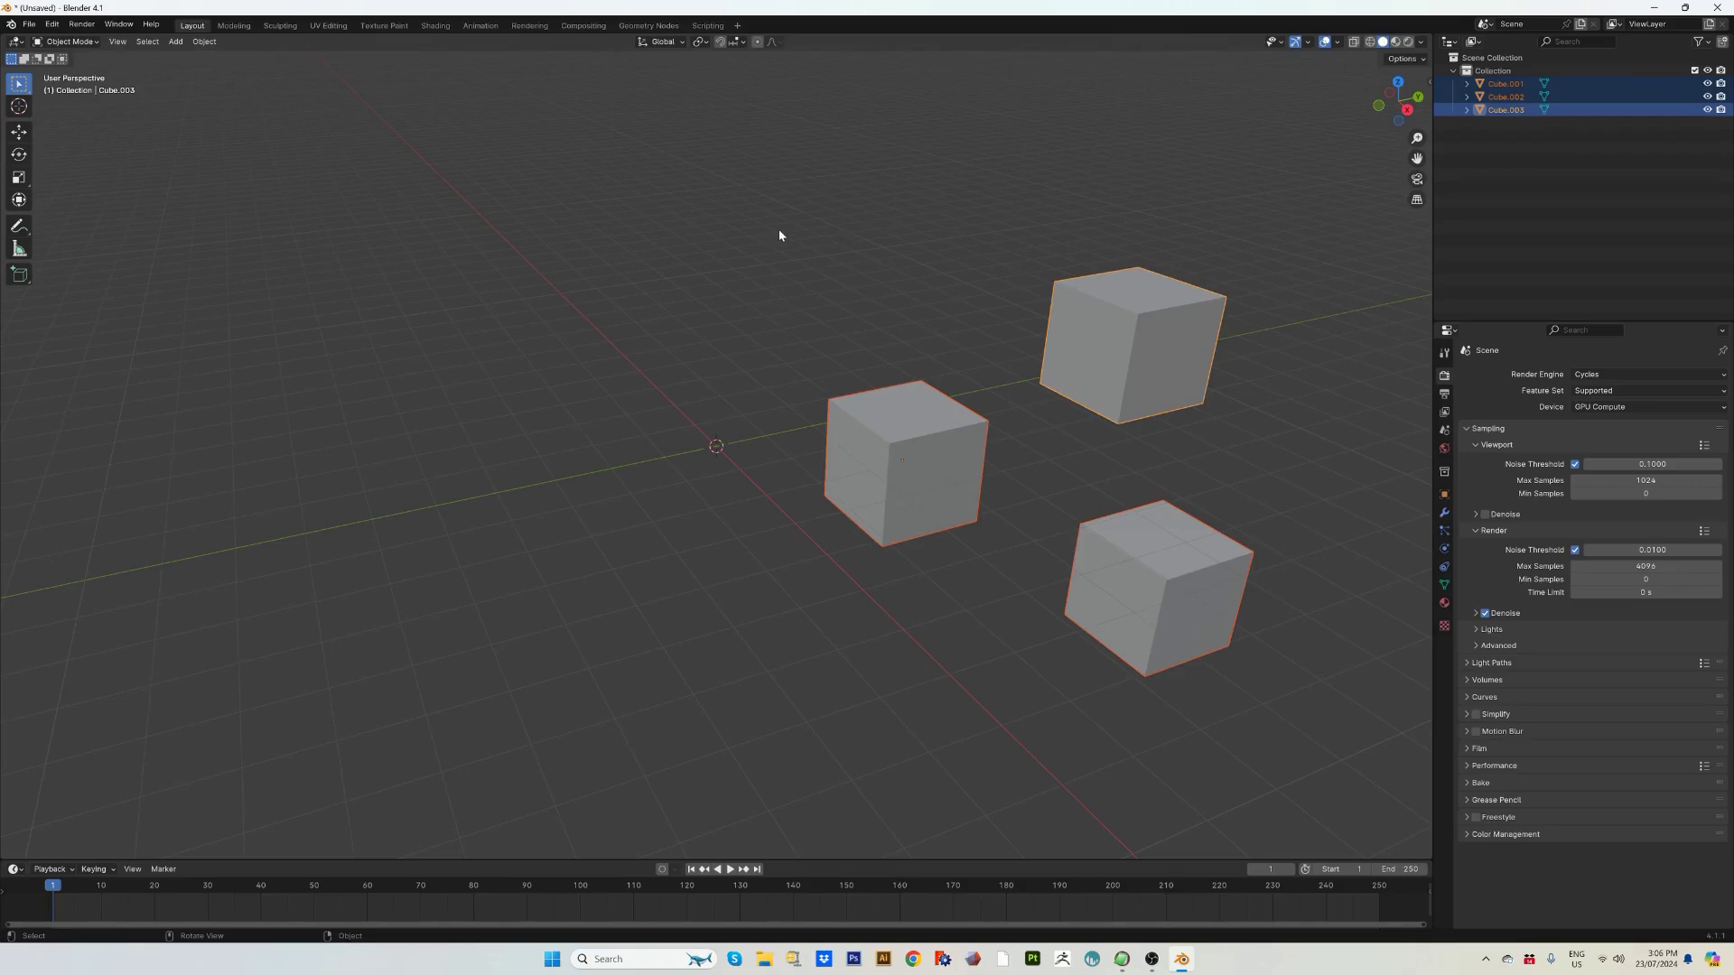
click(1491, 70)
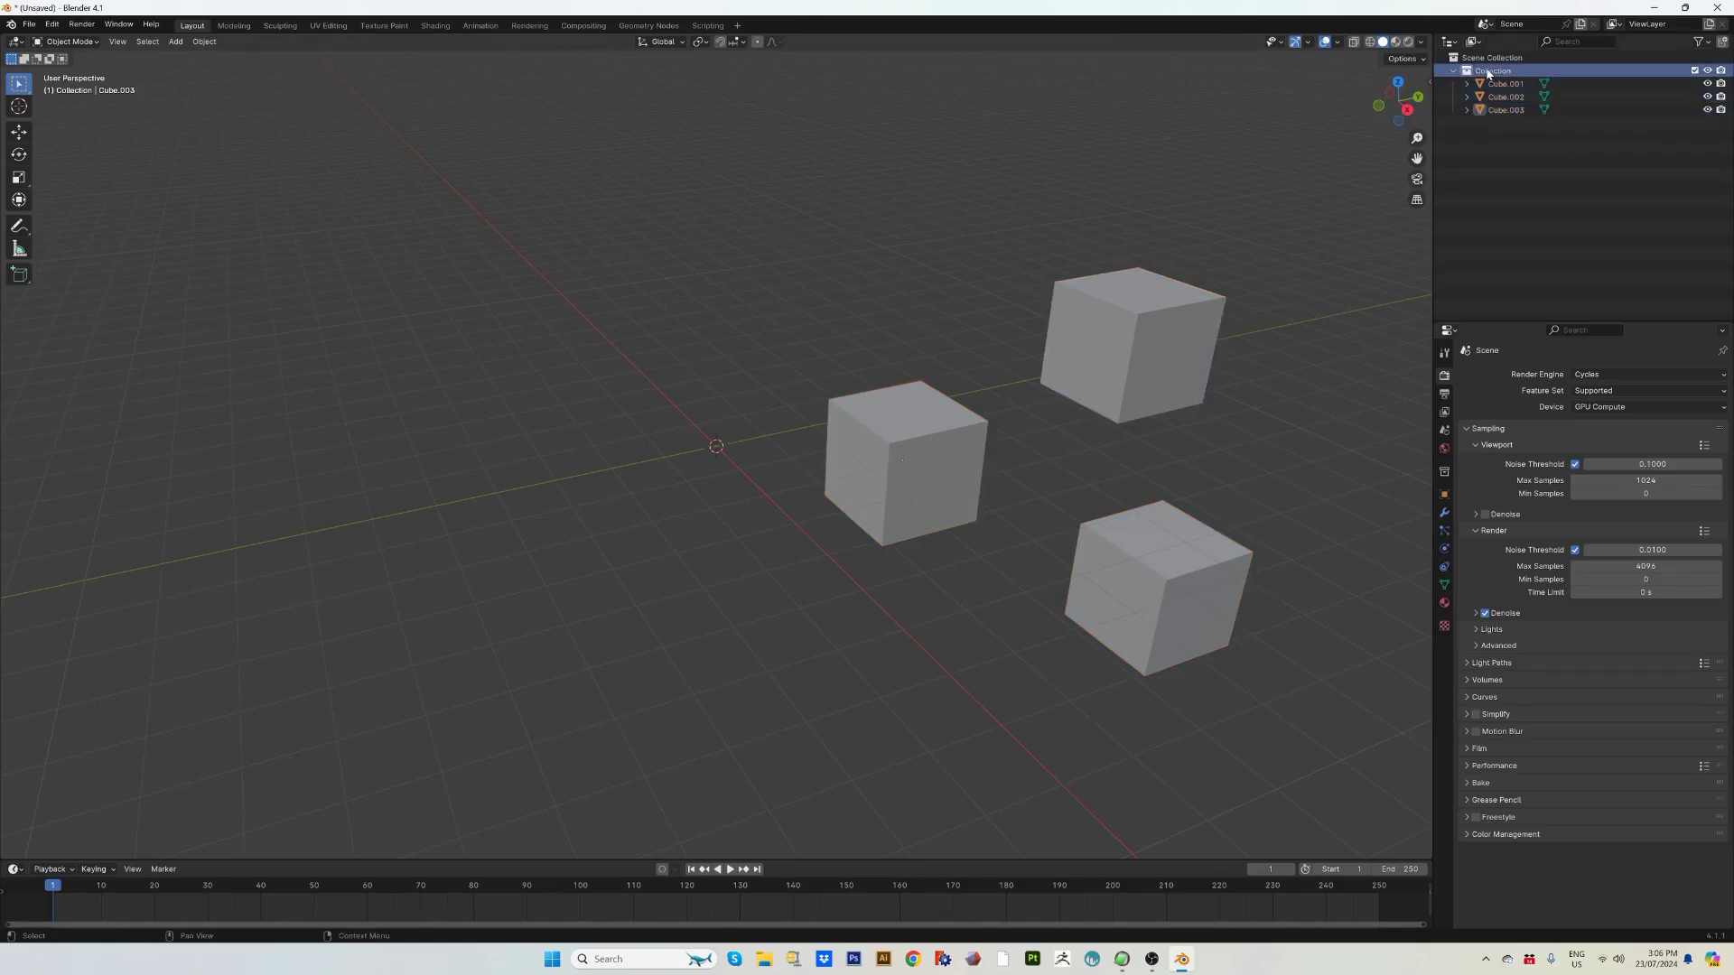
Add a Collection Instance of Collection and start moving it off the original cubes.
click(175, 42)
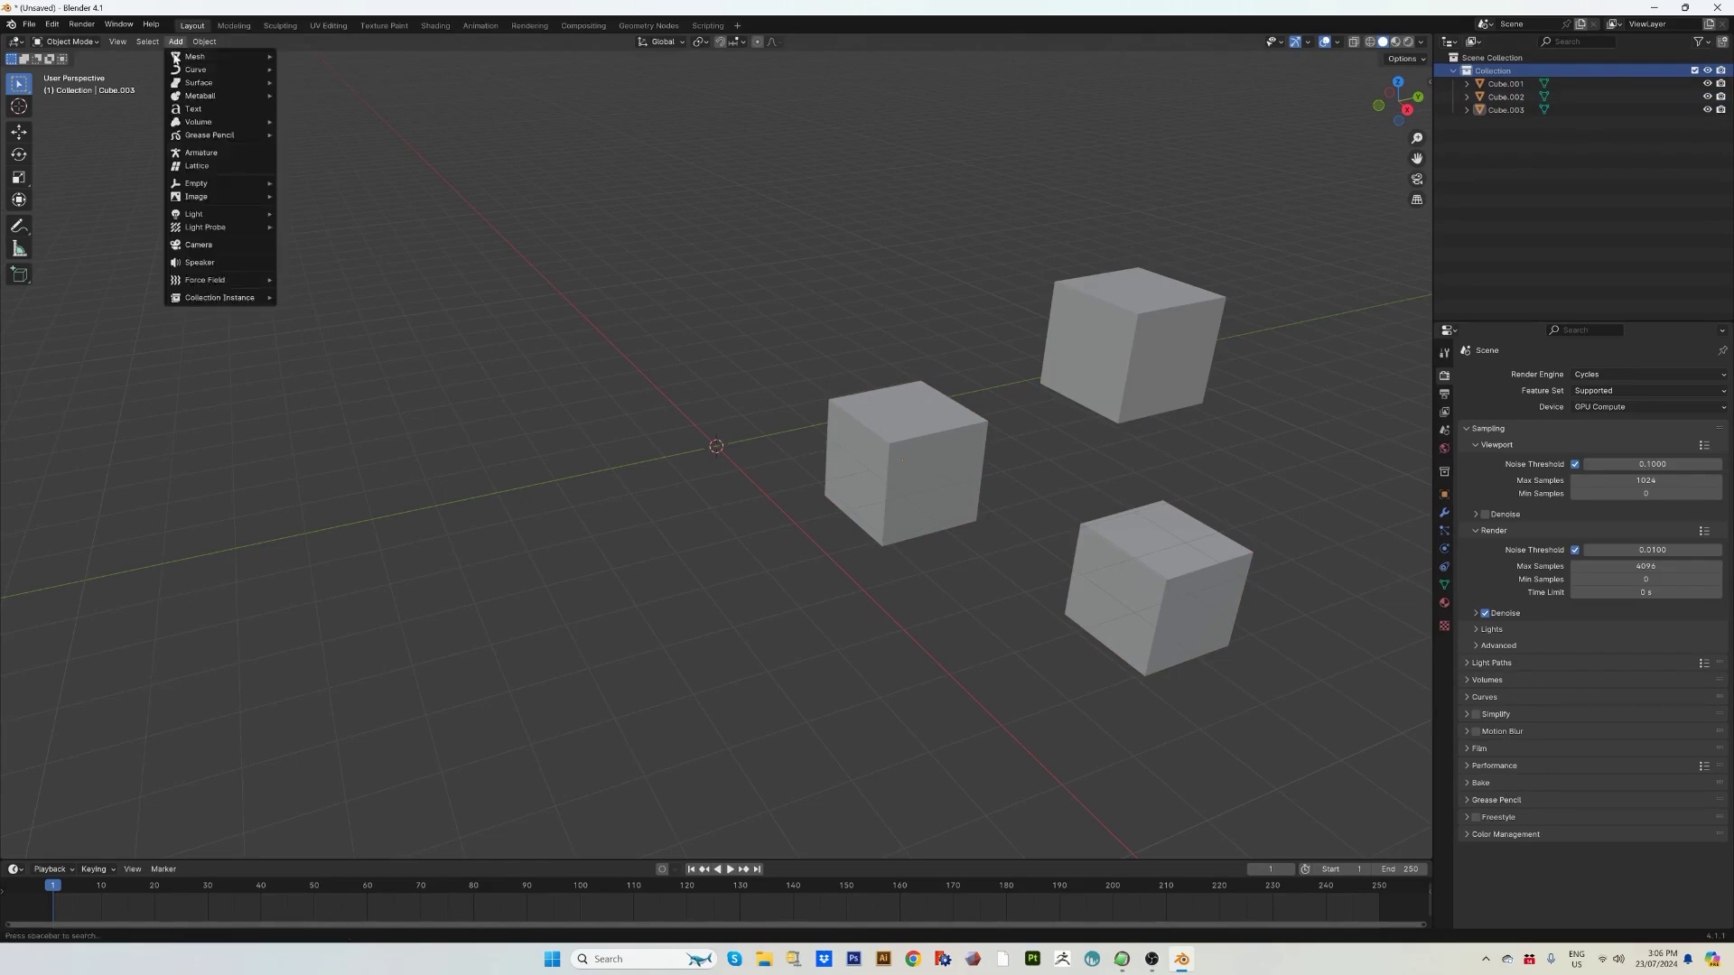
mouse_move(220, 296)
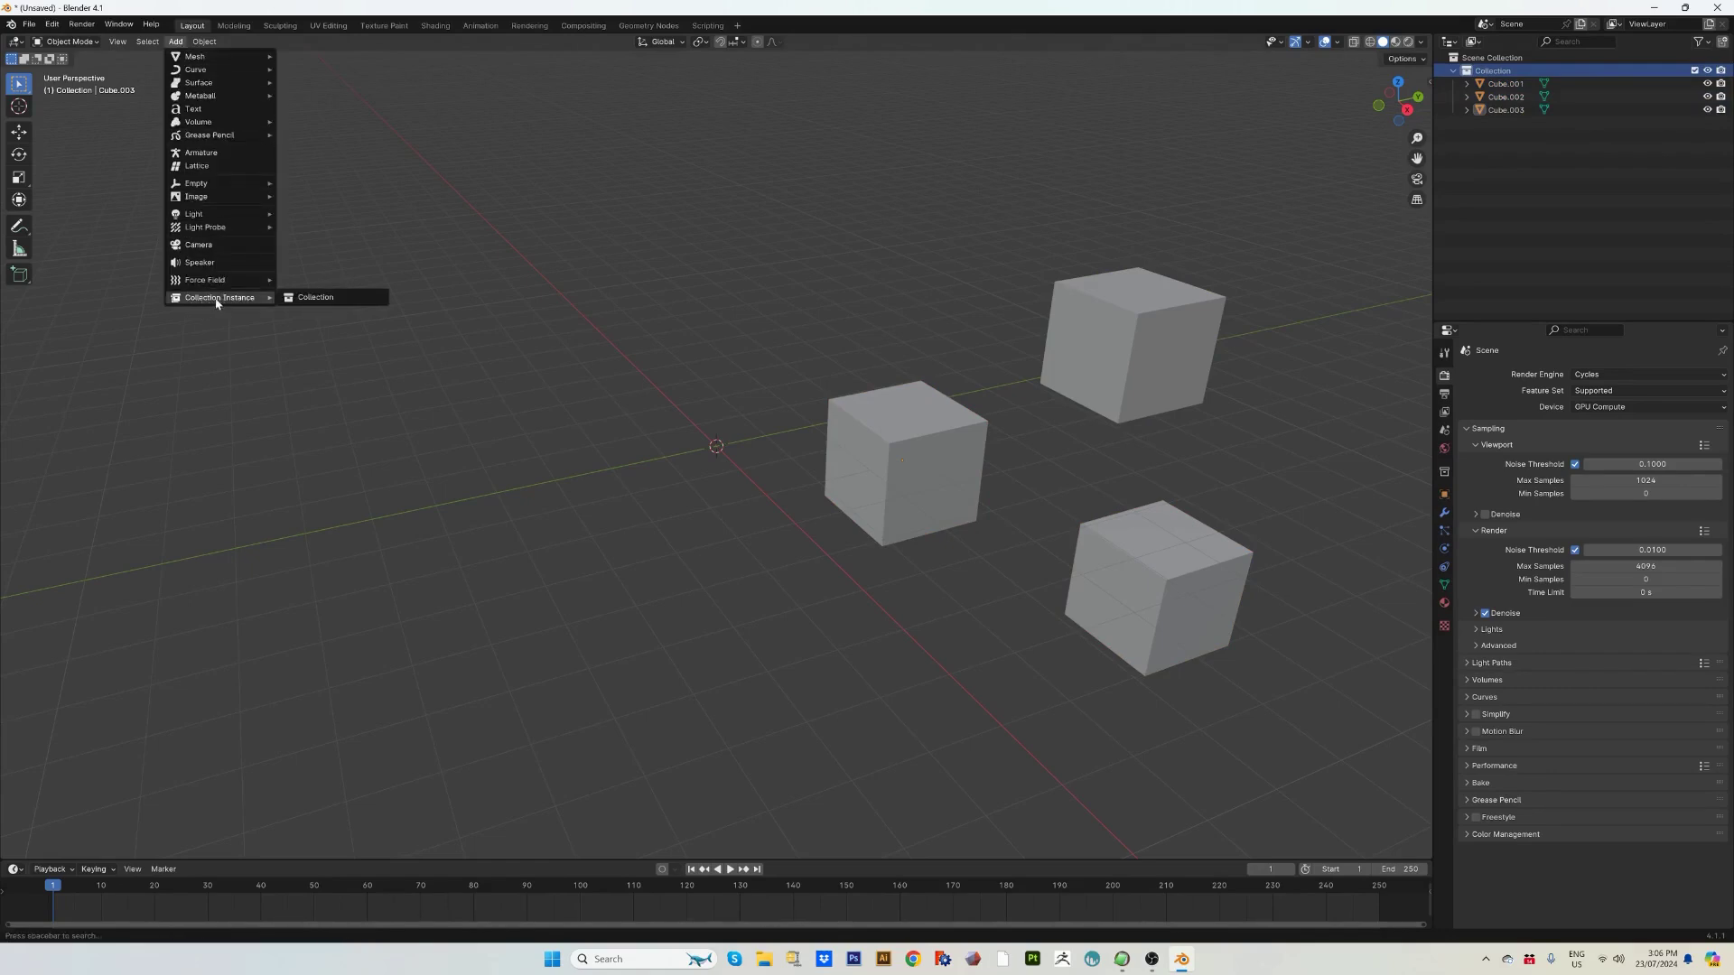
click(318, 303)
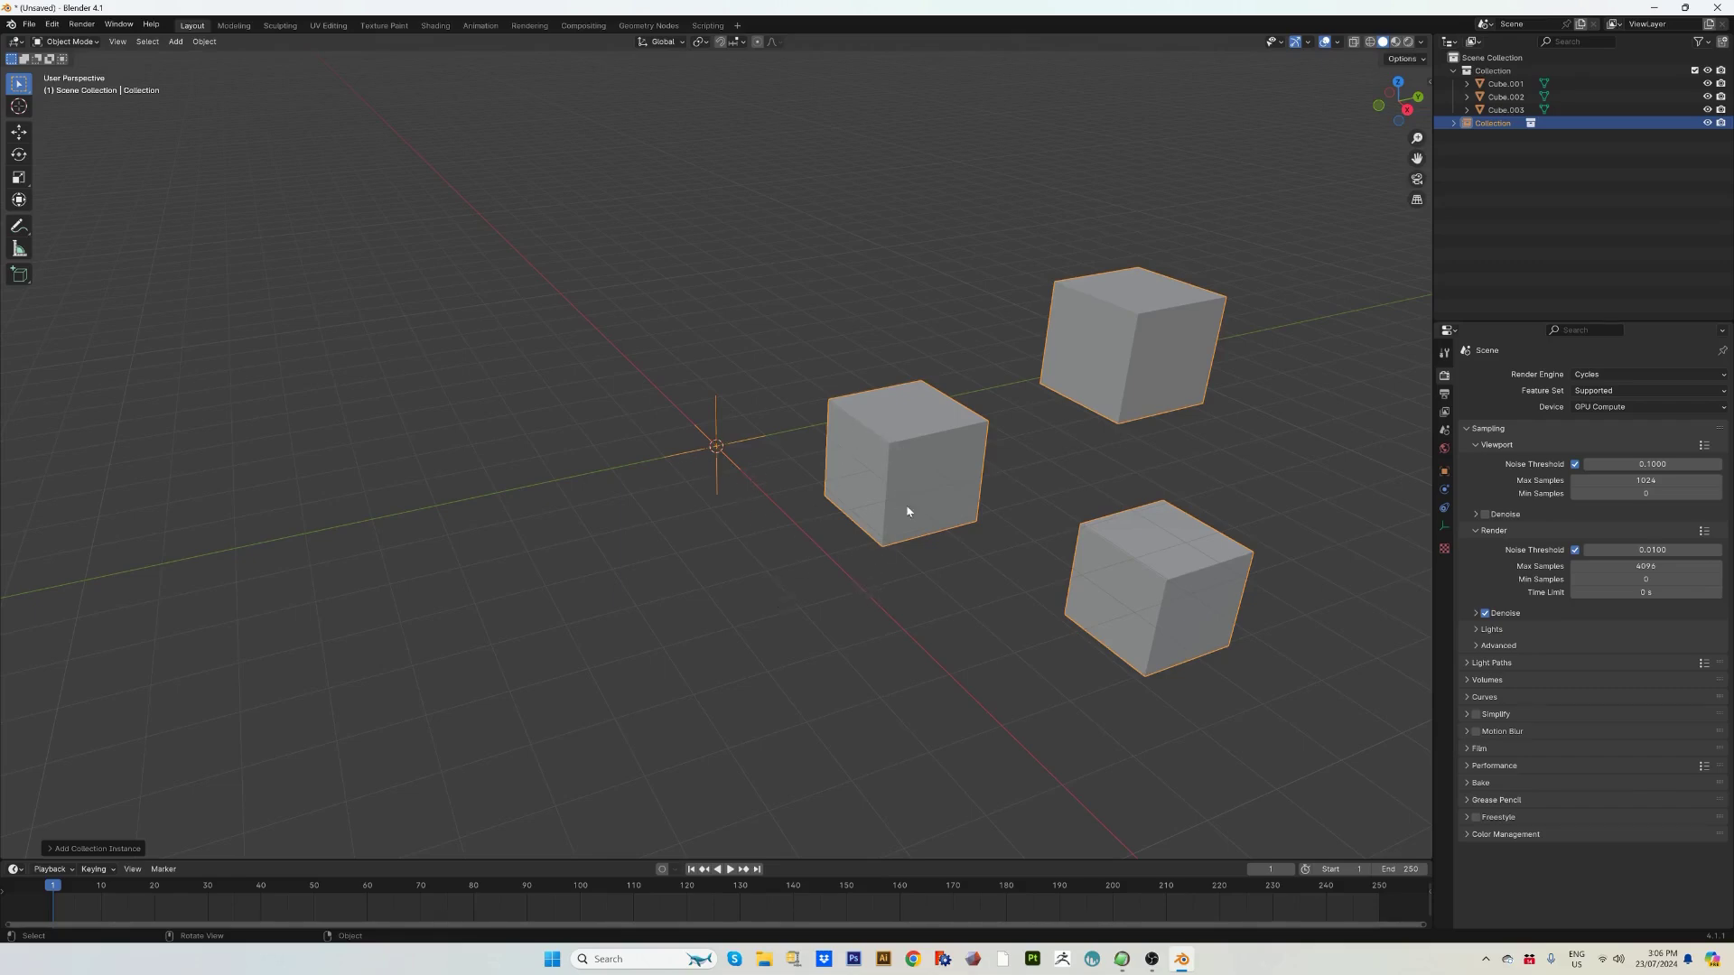
key(shift+d)
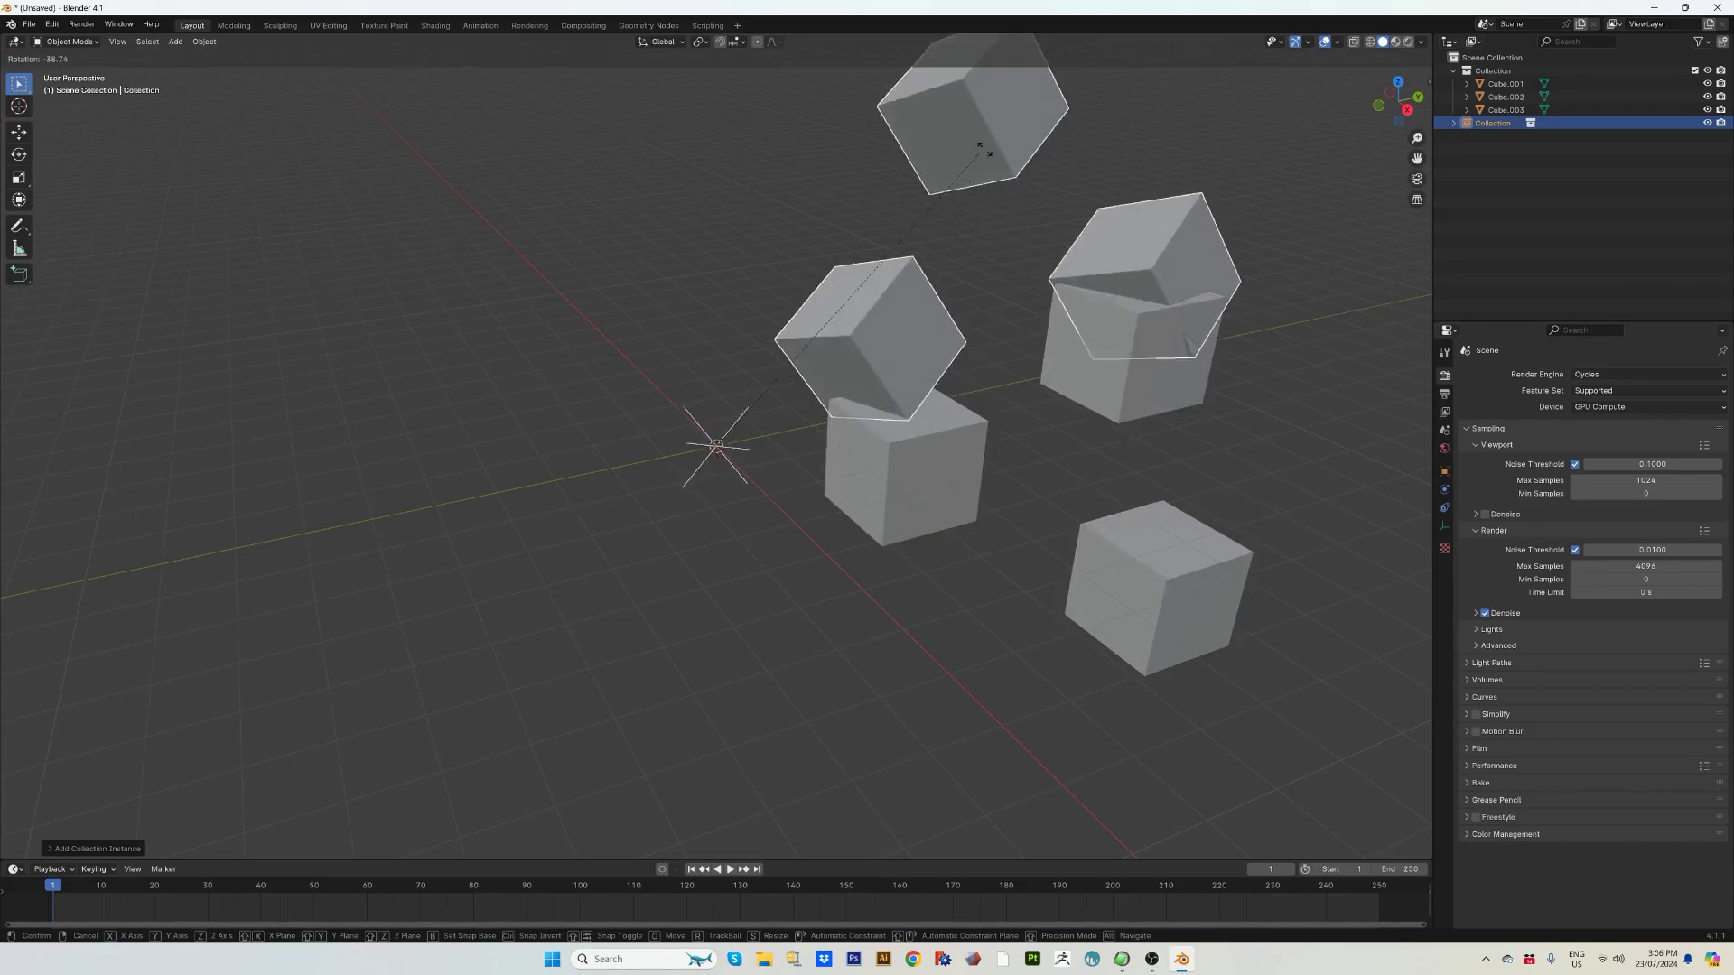
key(r)
key(Escape)
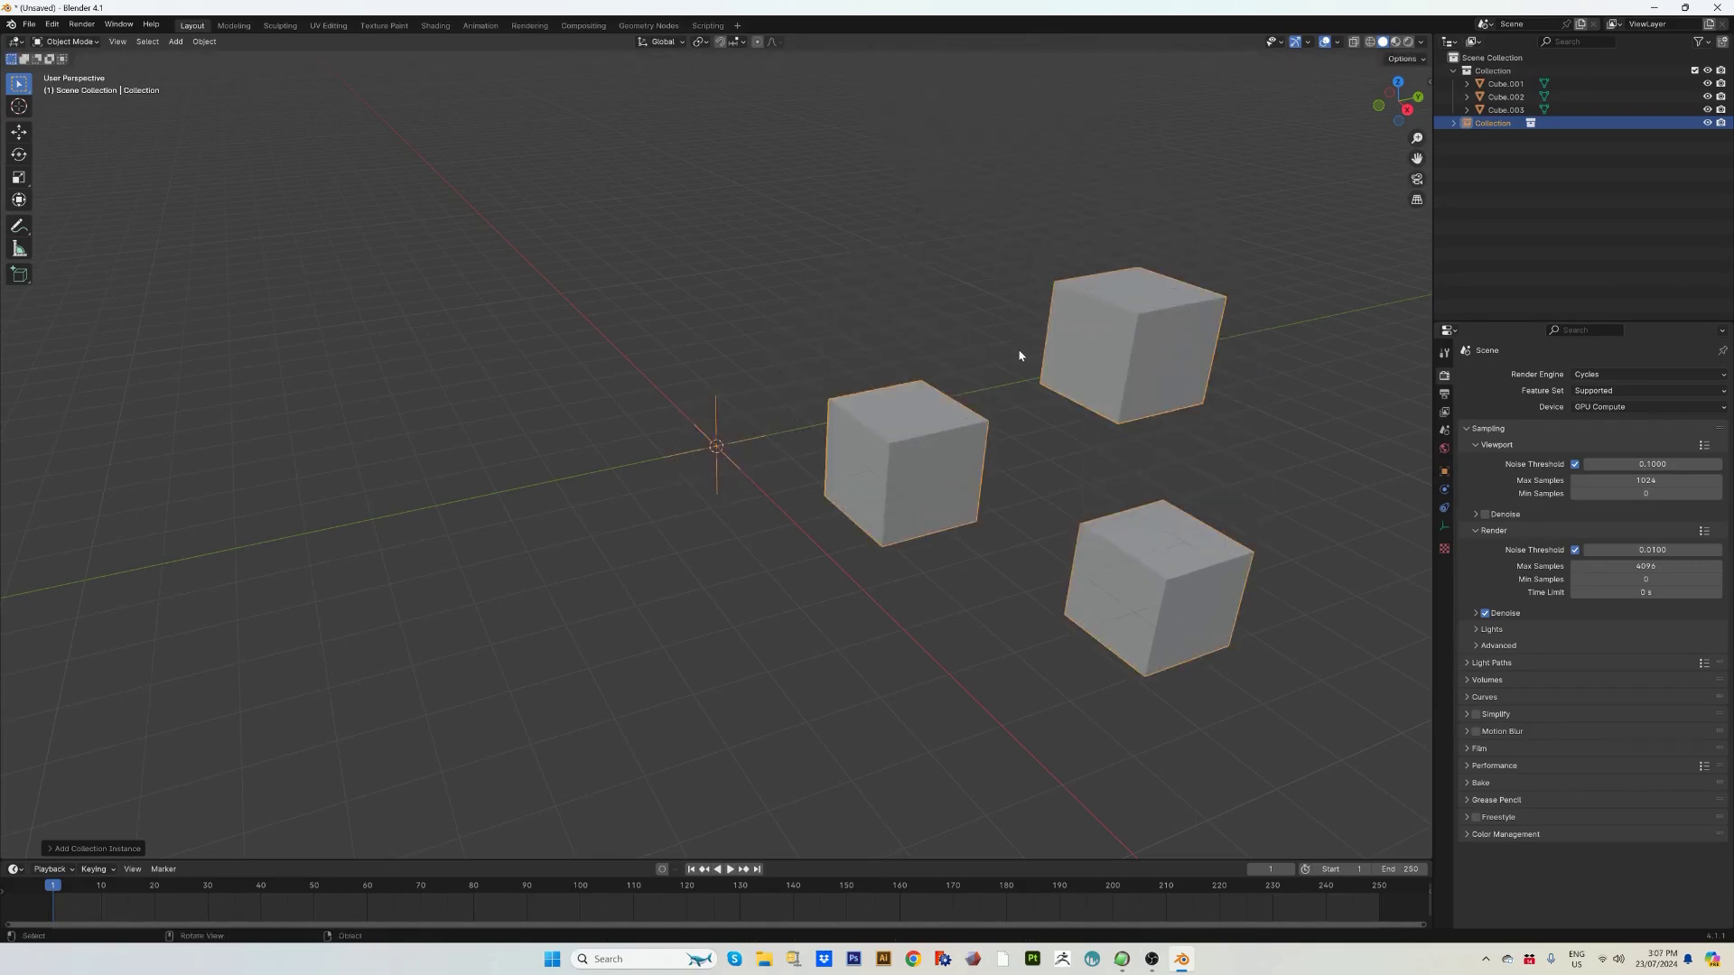
key(g)
click(615, 323)
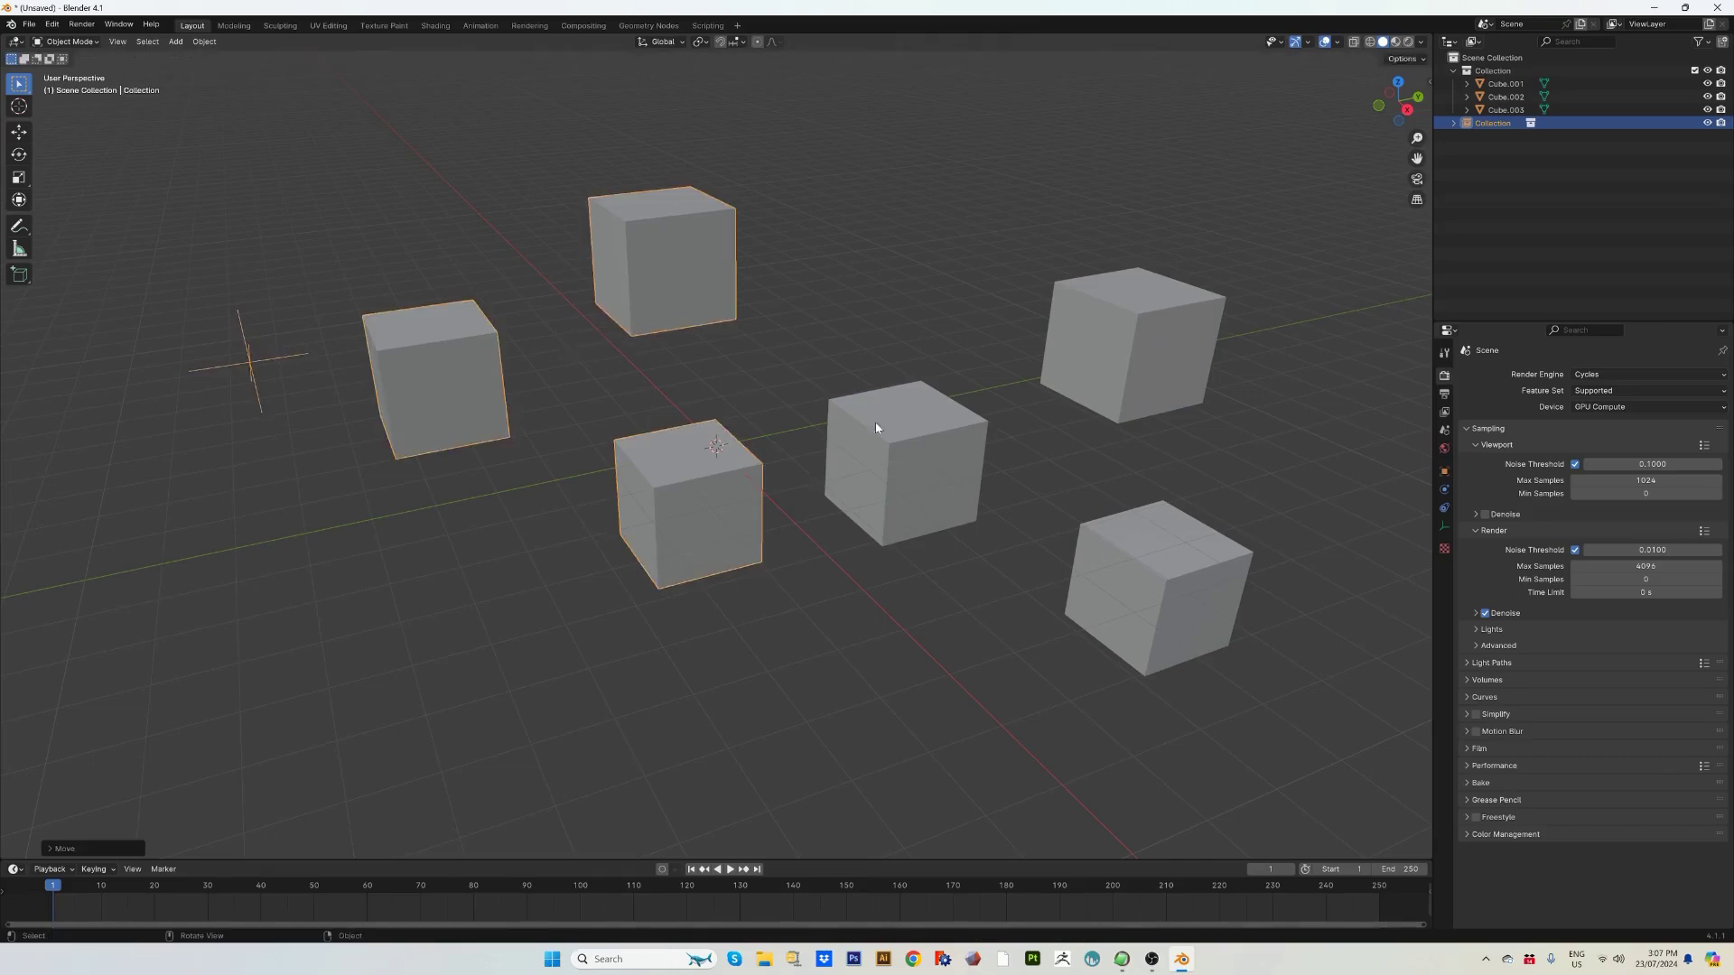
drag(864, 195, 1229, 659)
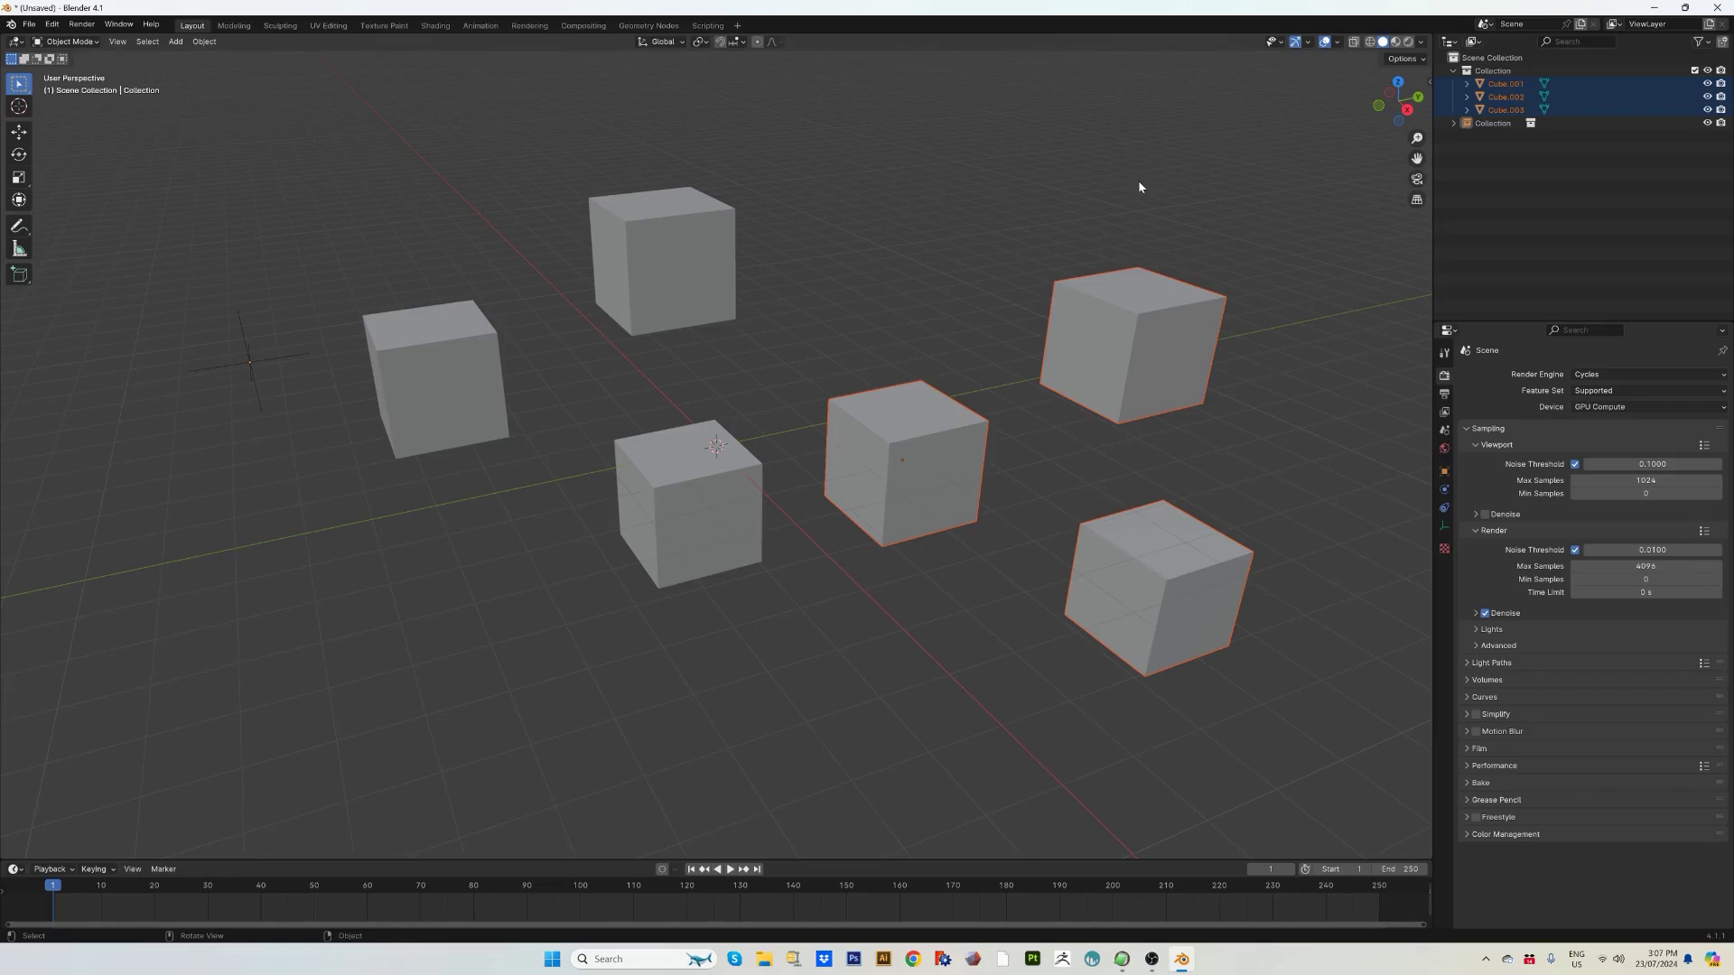
click(1694, 71)
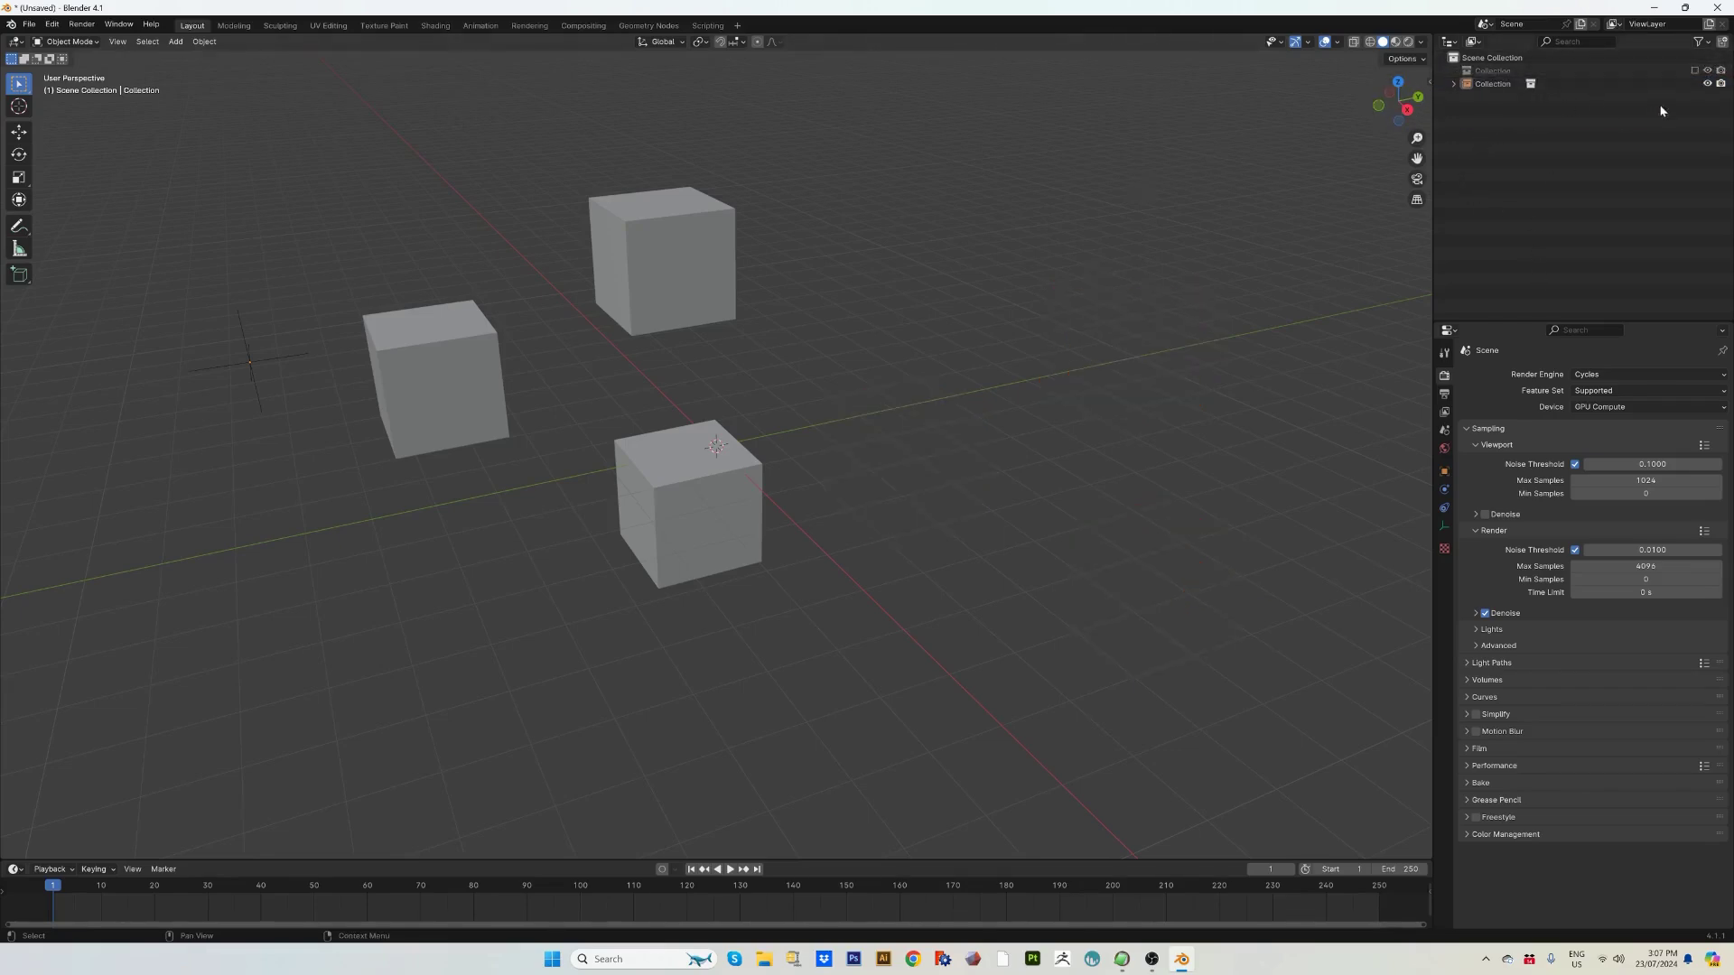
click(1694, 70)
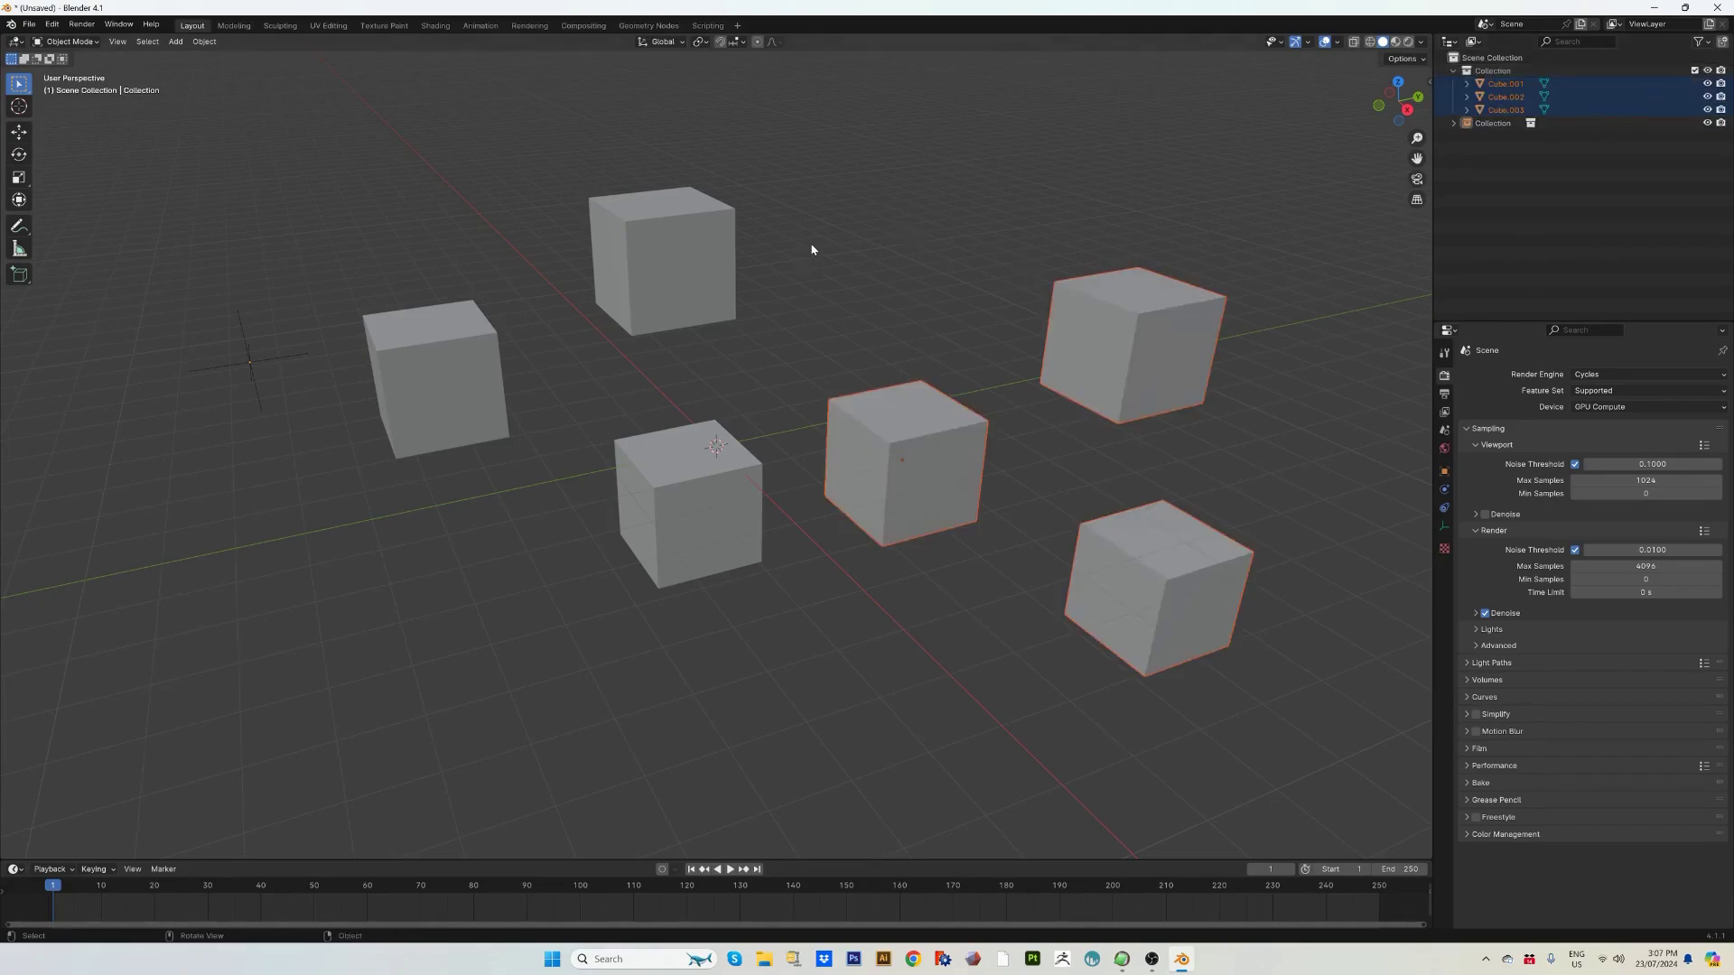
click(670, 287)
key(g)
click(614, 305)
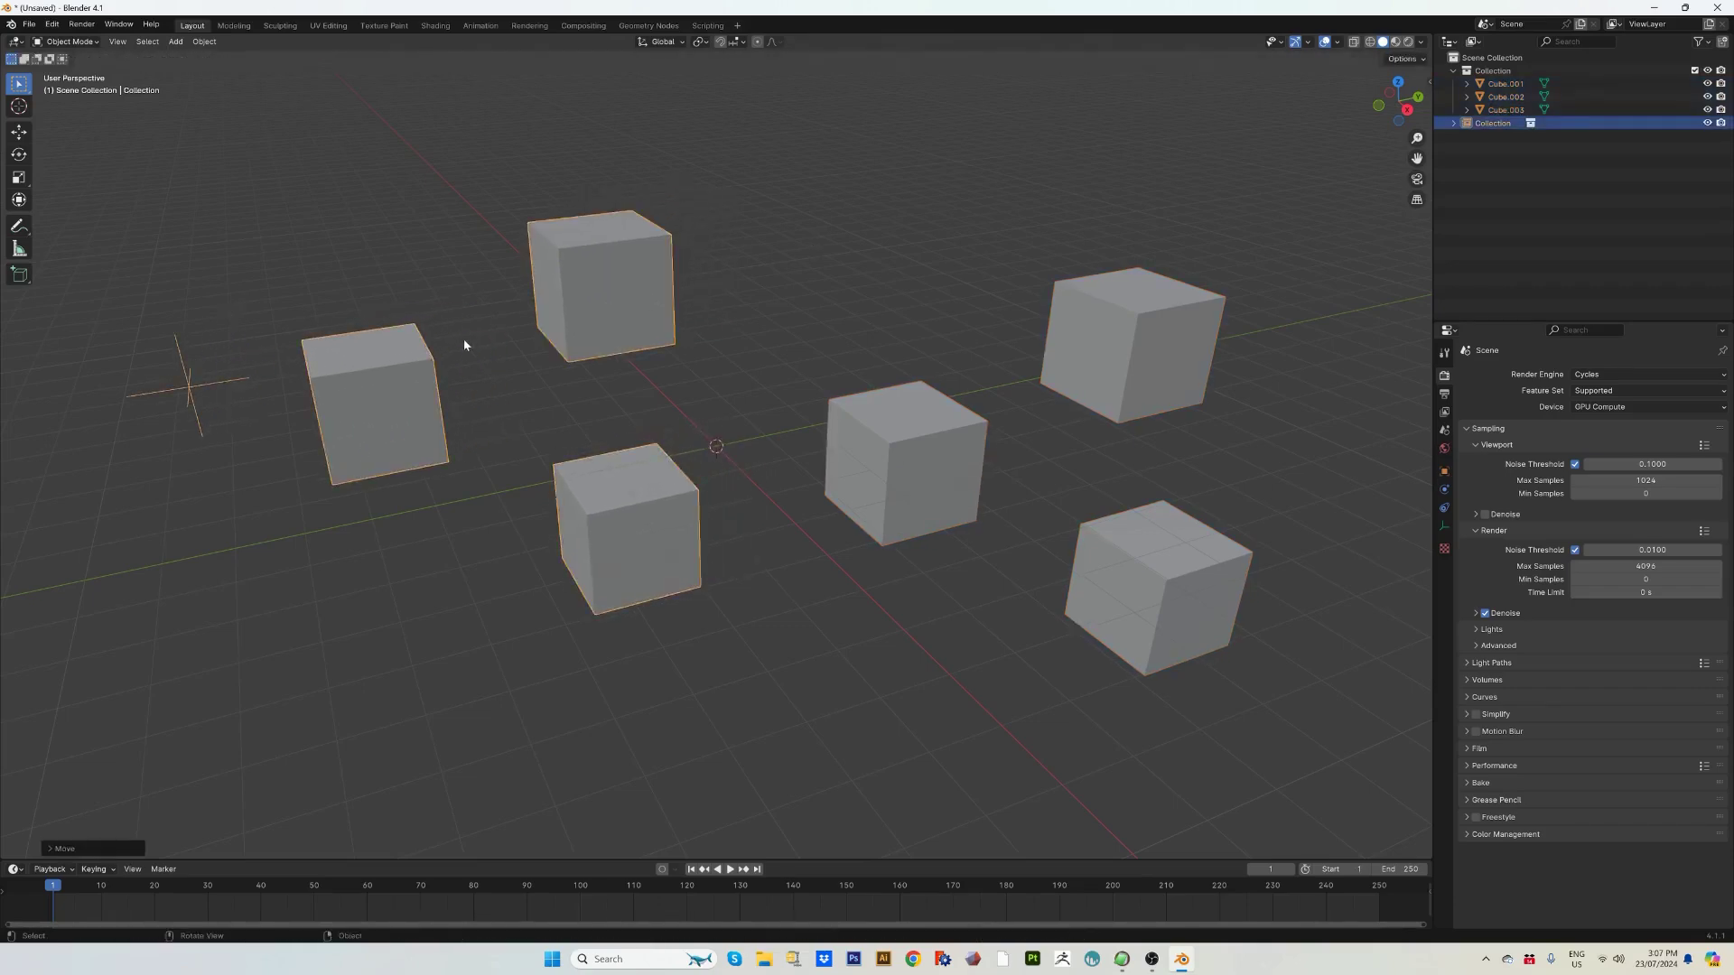
click(923, 447)
key(g)
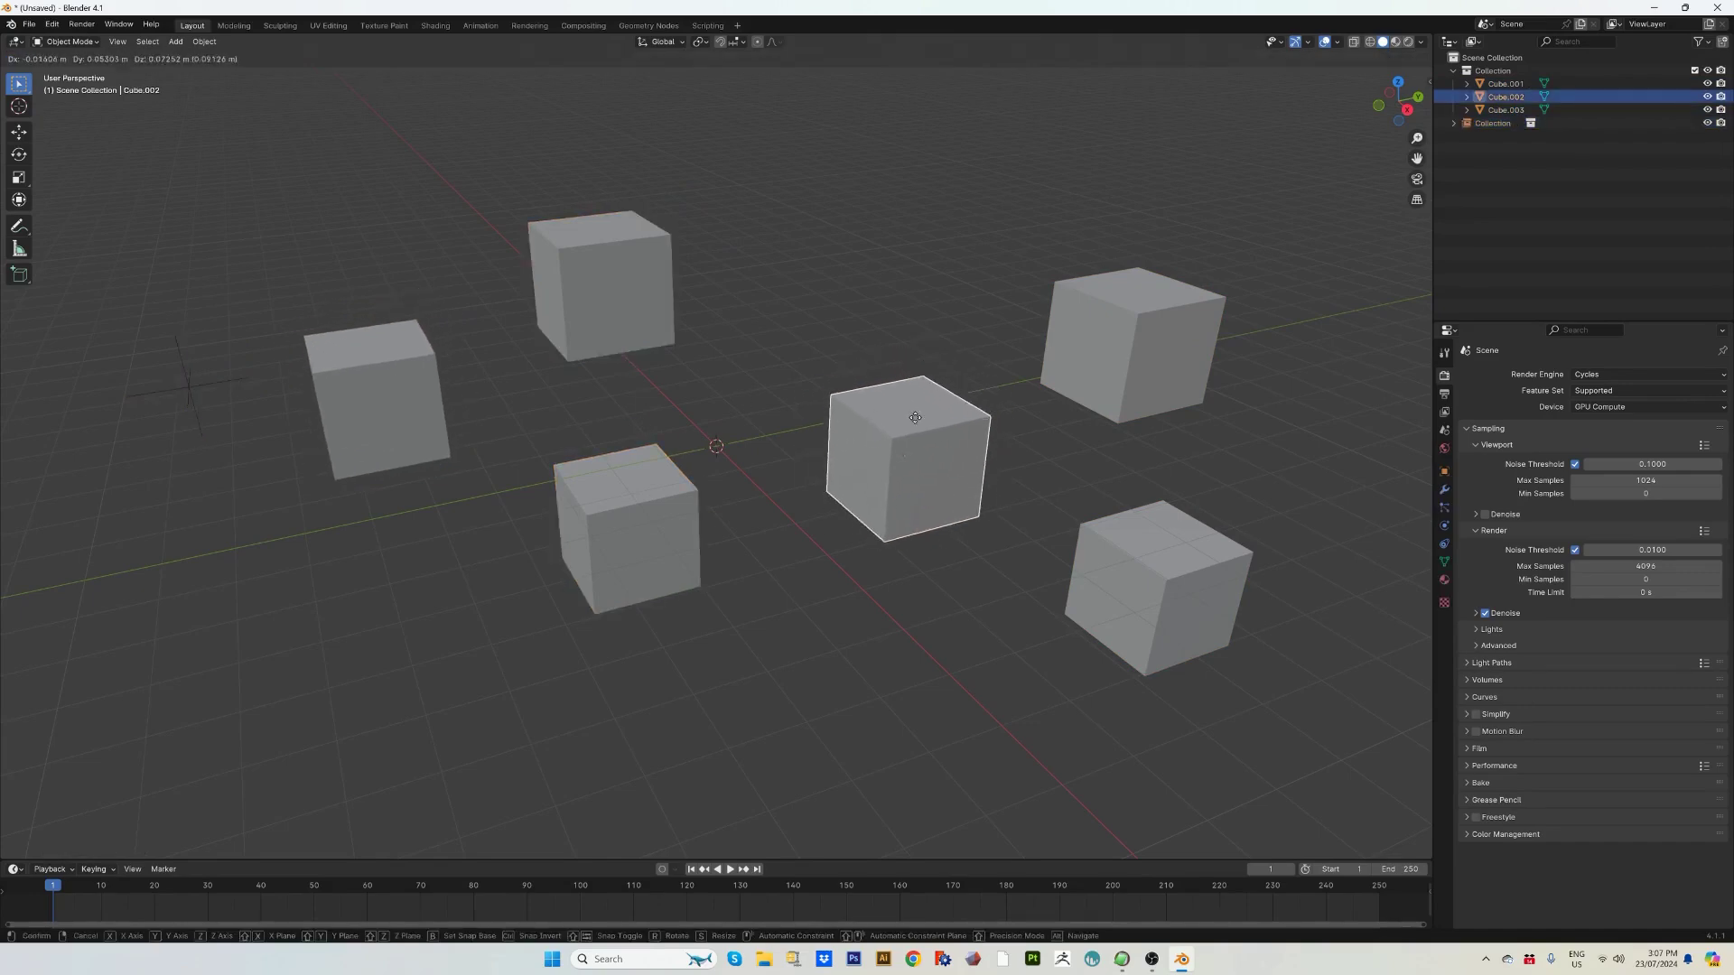
click(915, 417)
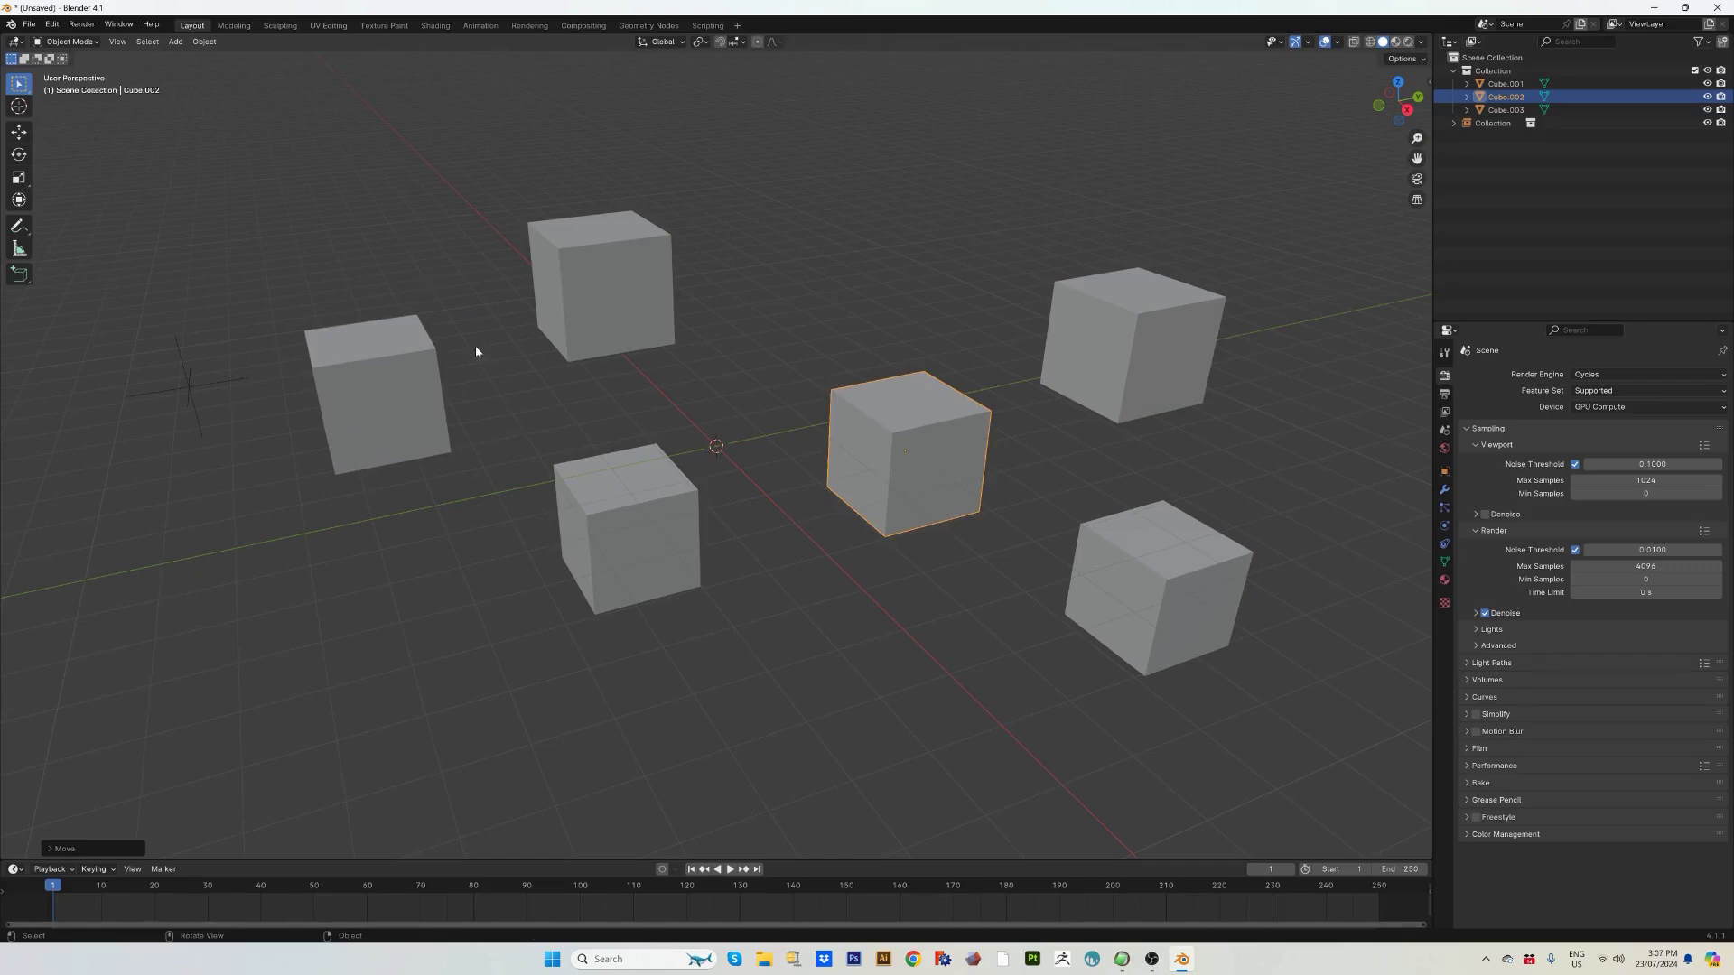
click(426, 427)
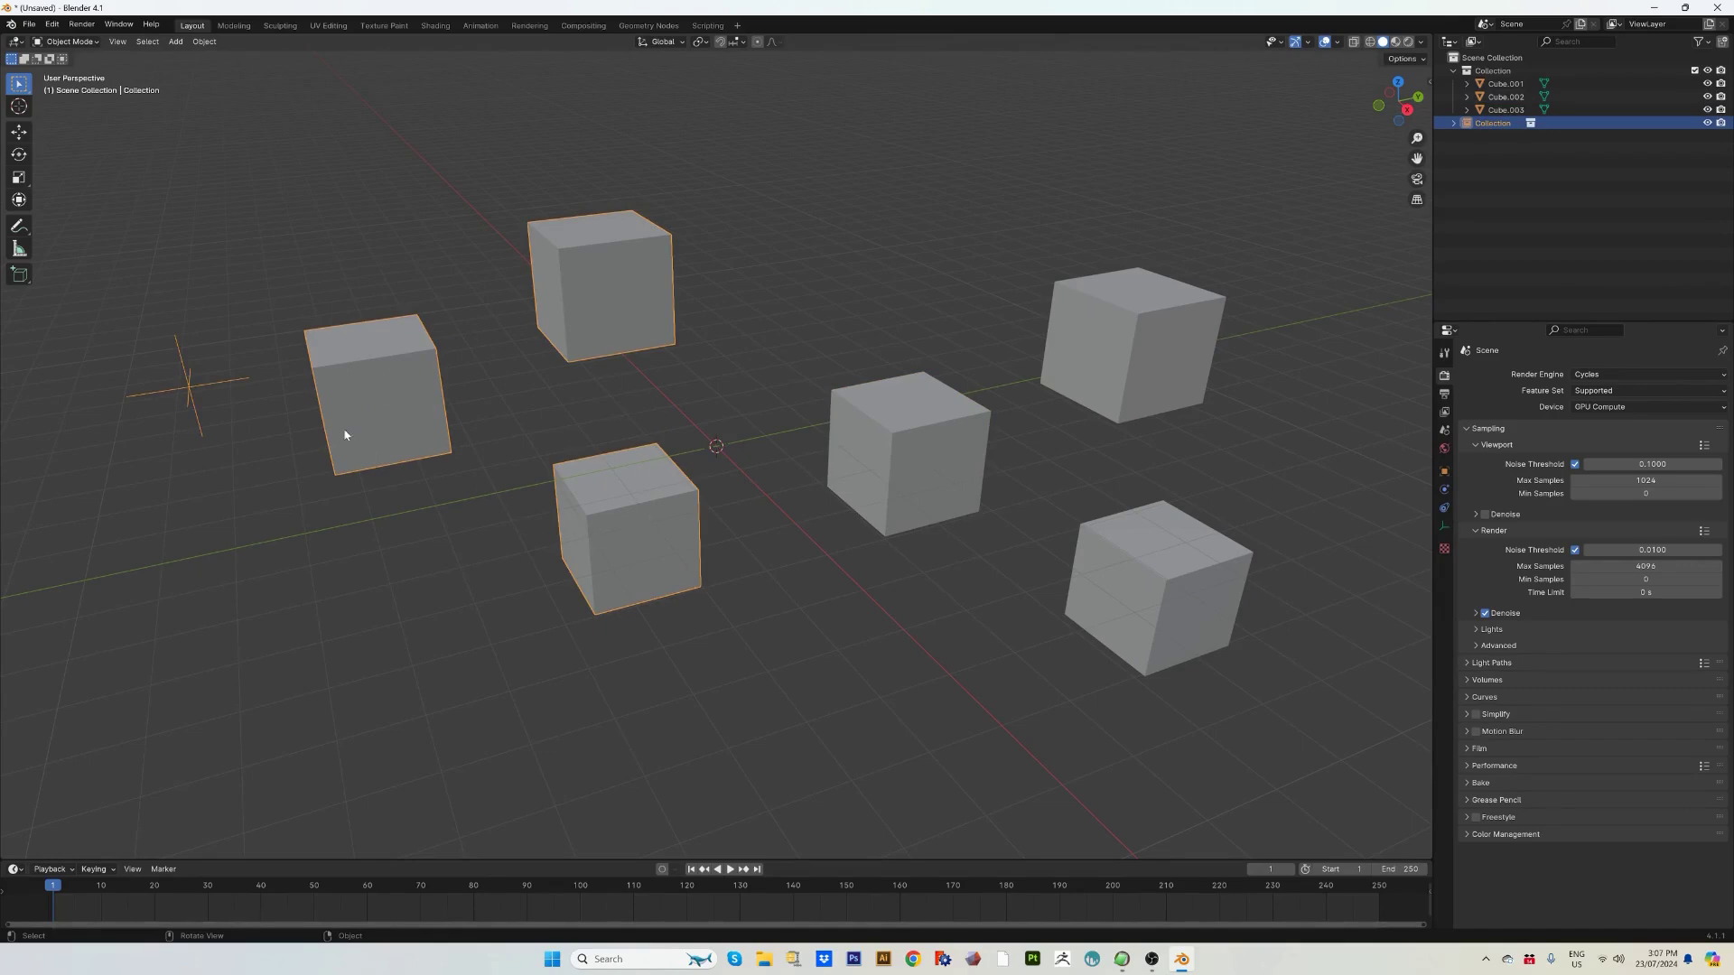
drag(401, 405, 448, 405)
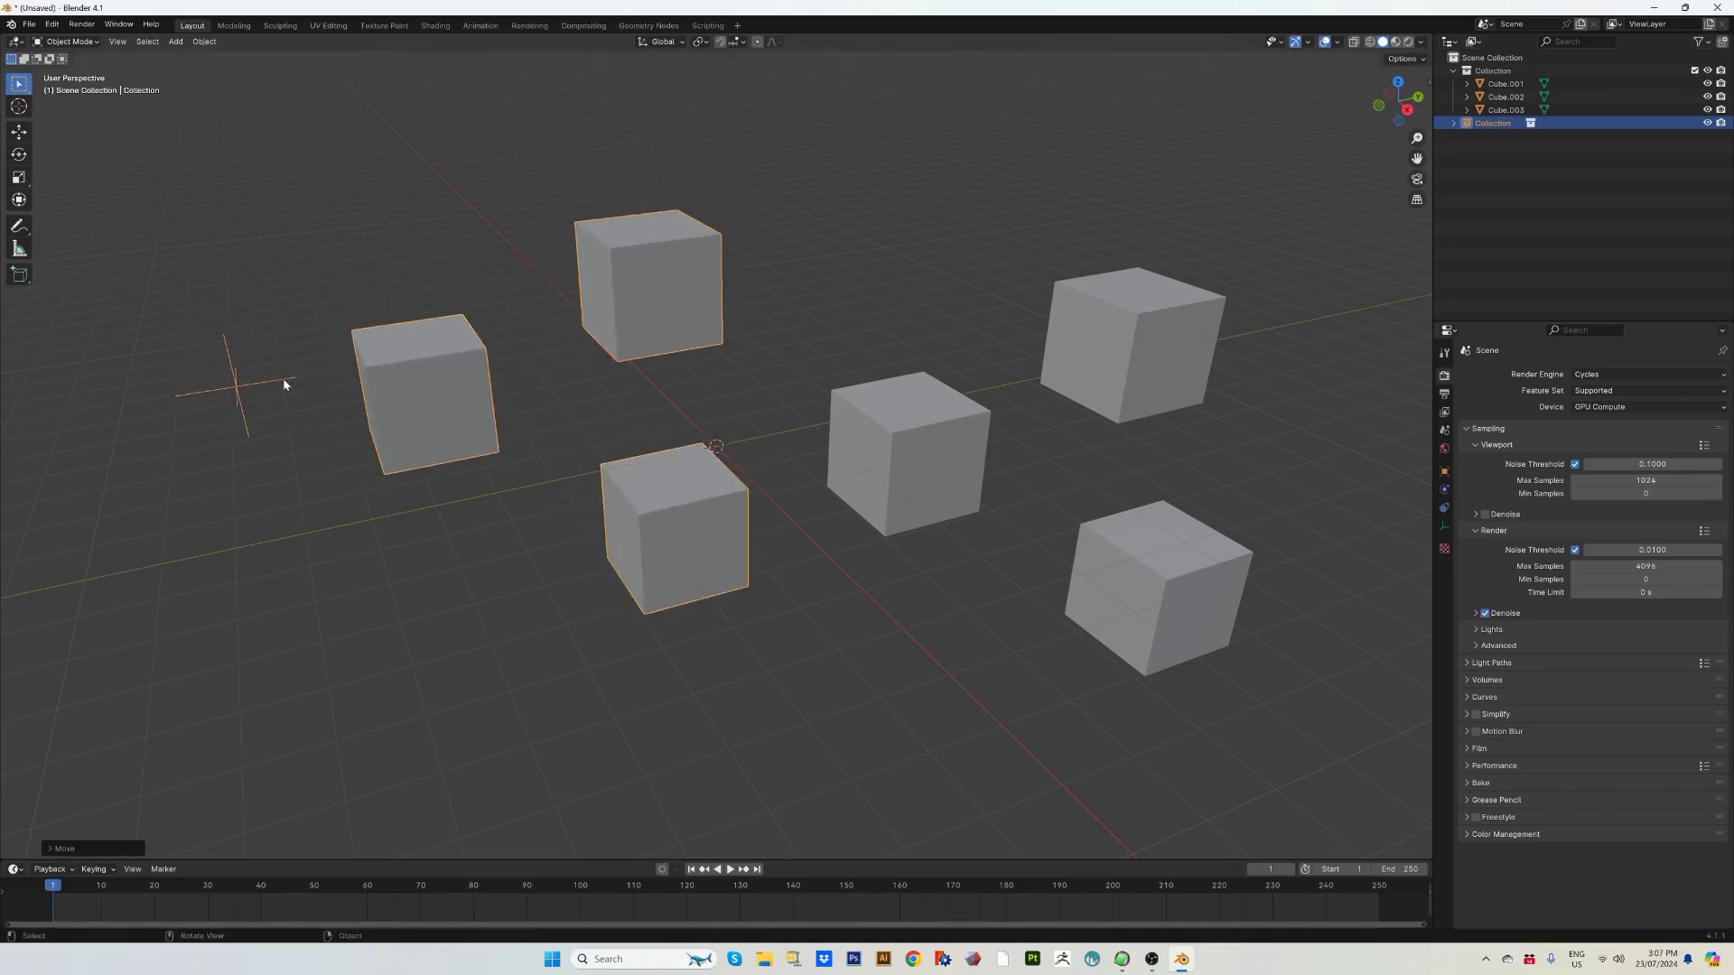
click(257, 380)
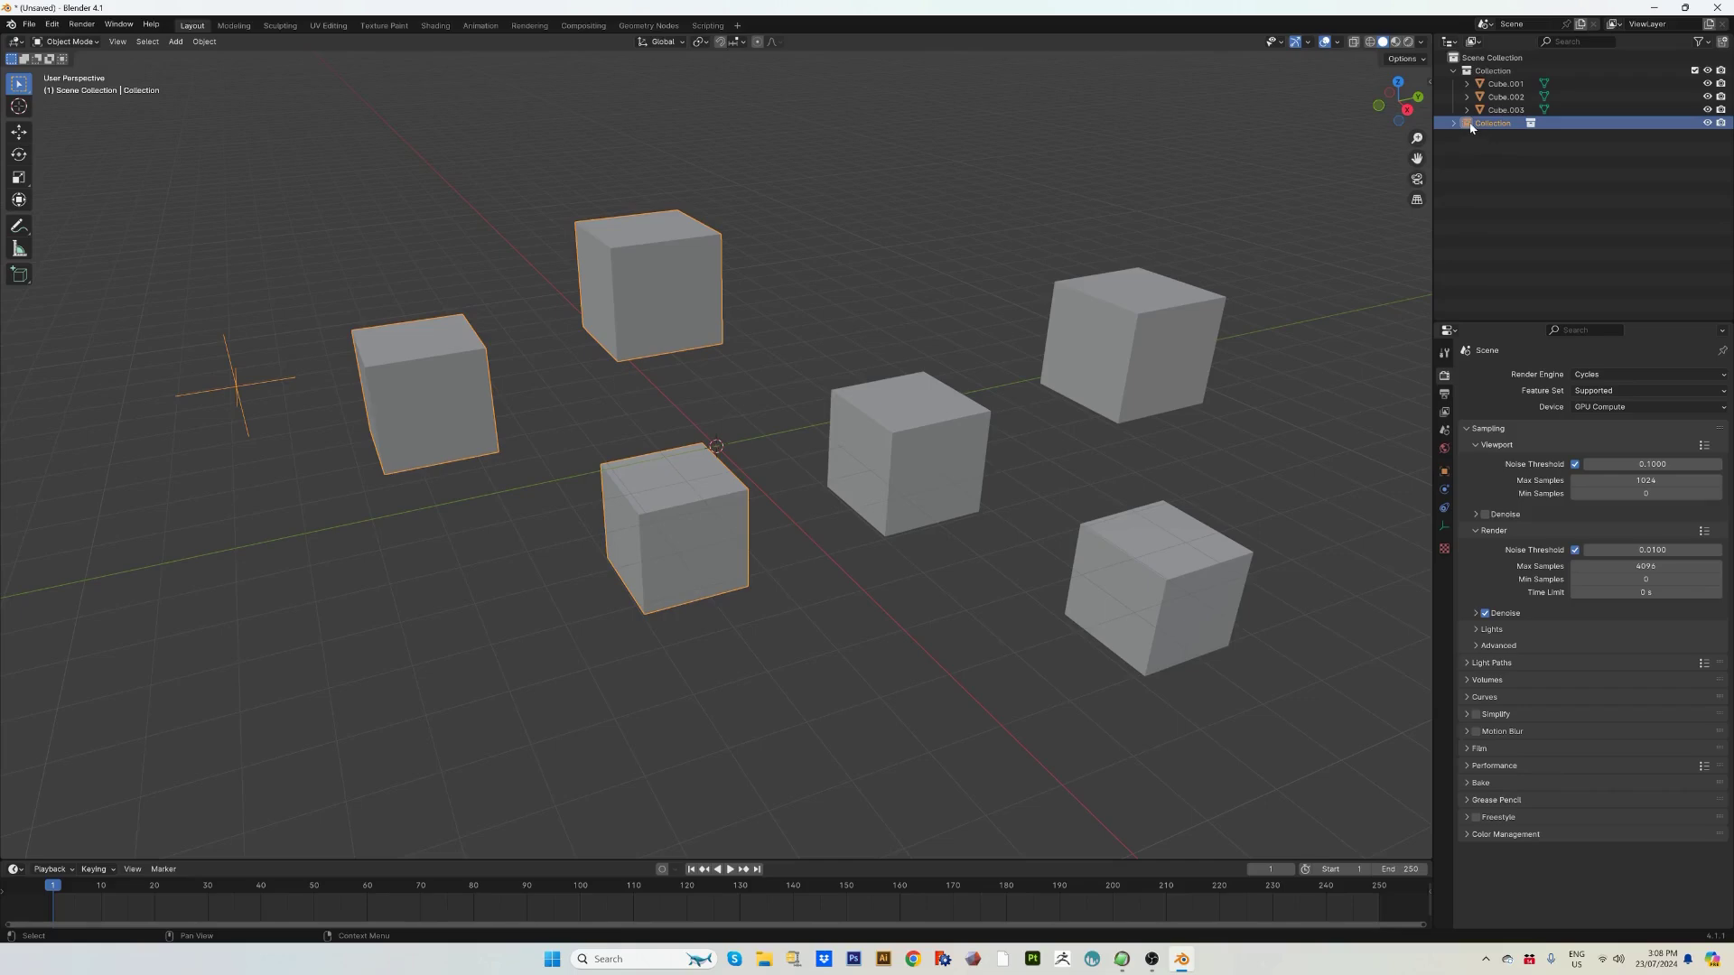
key(Up)
key(Up)
key(Up)
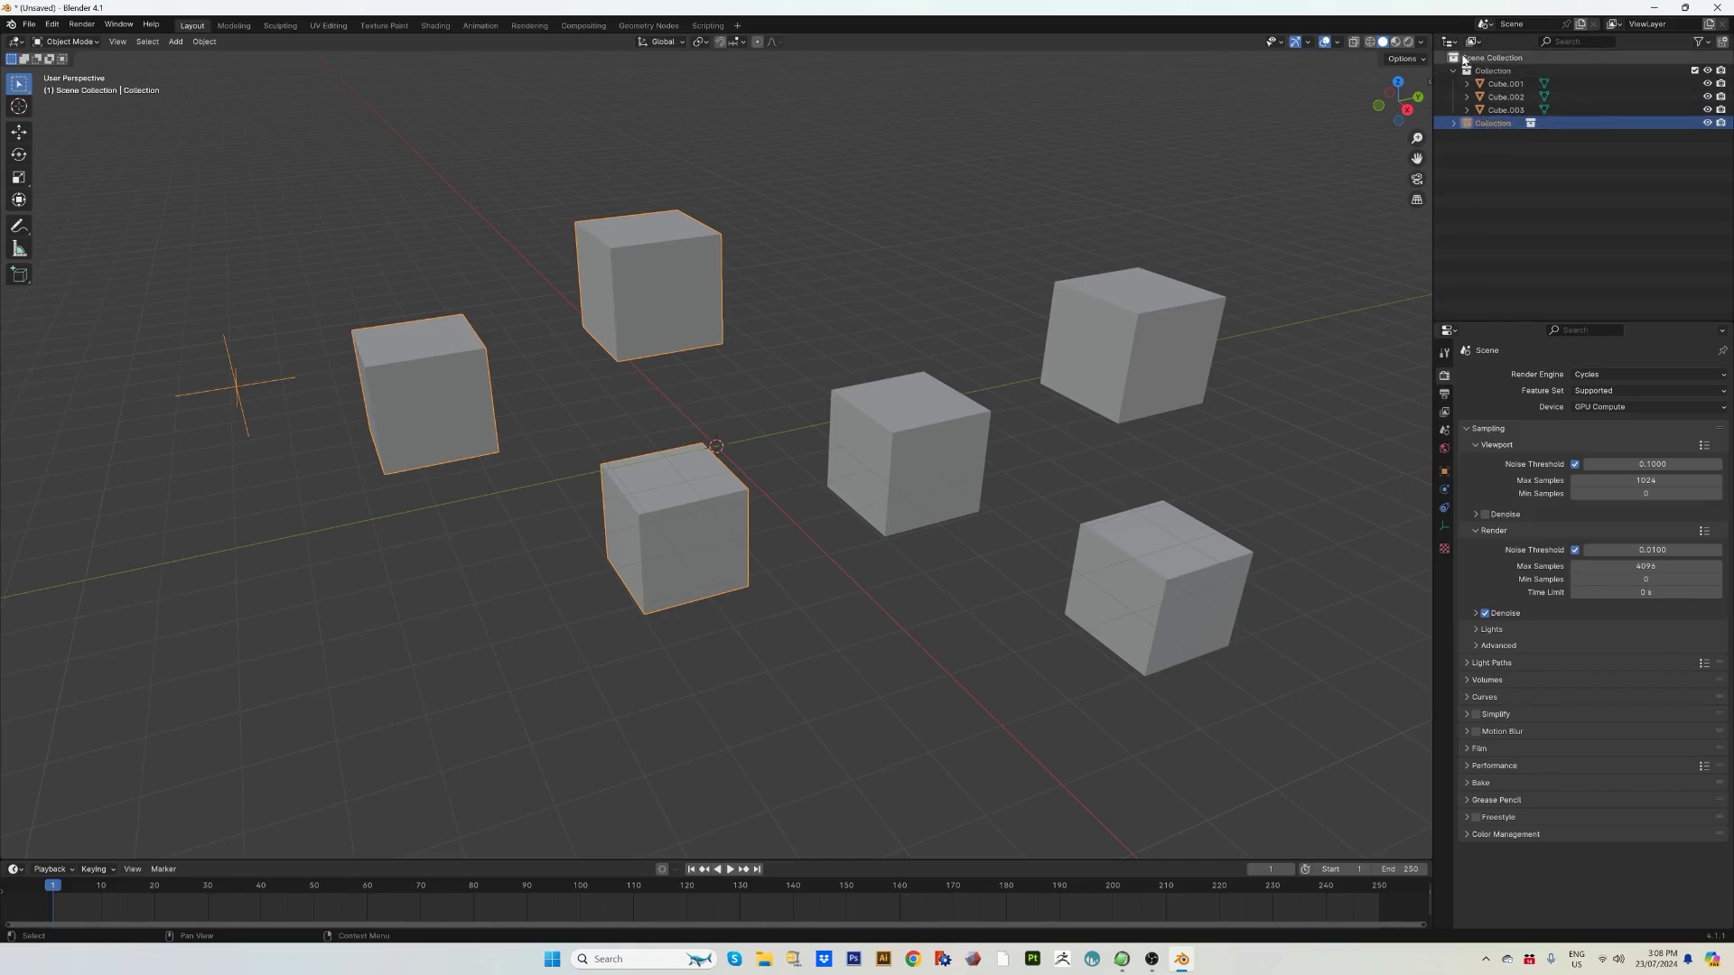
key(Up)
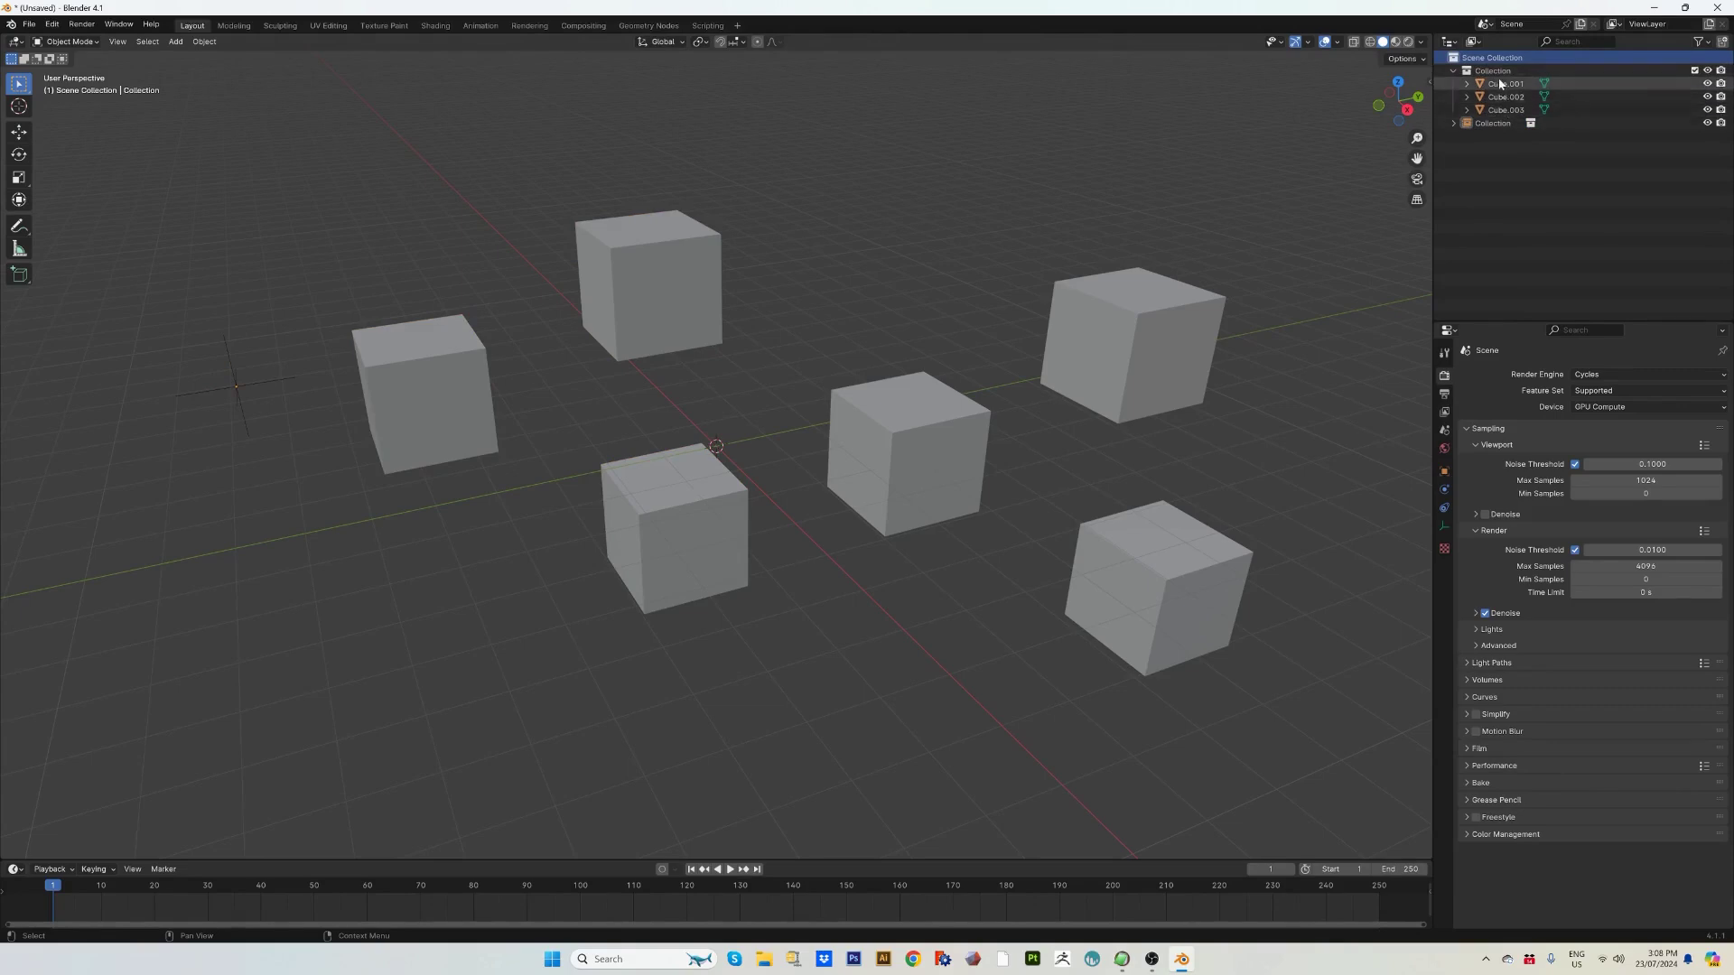
click(1492, 71)
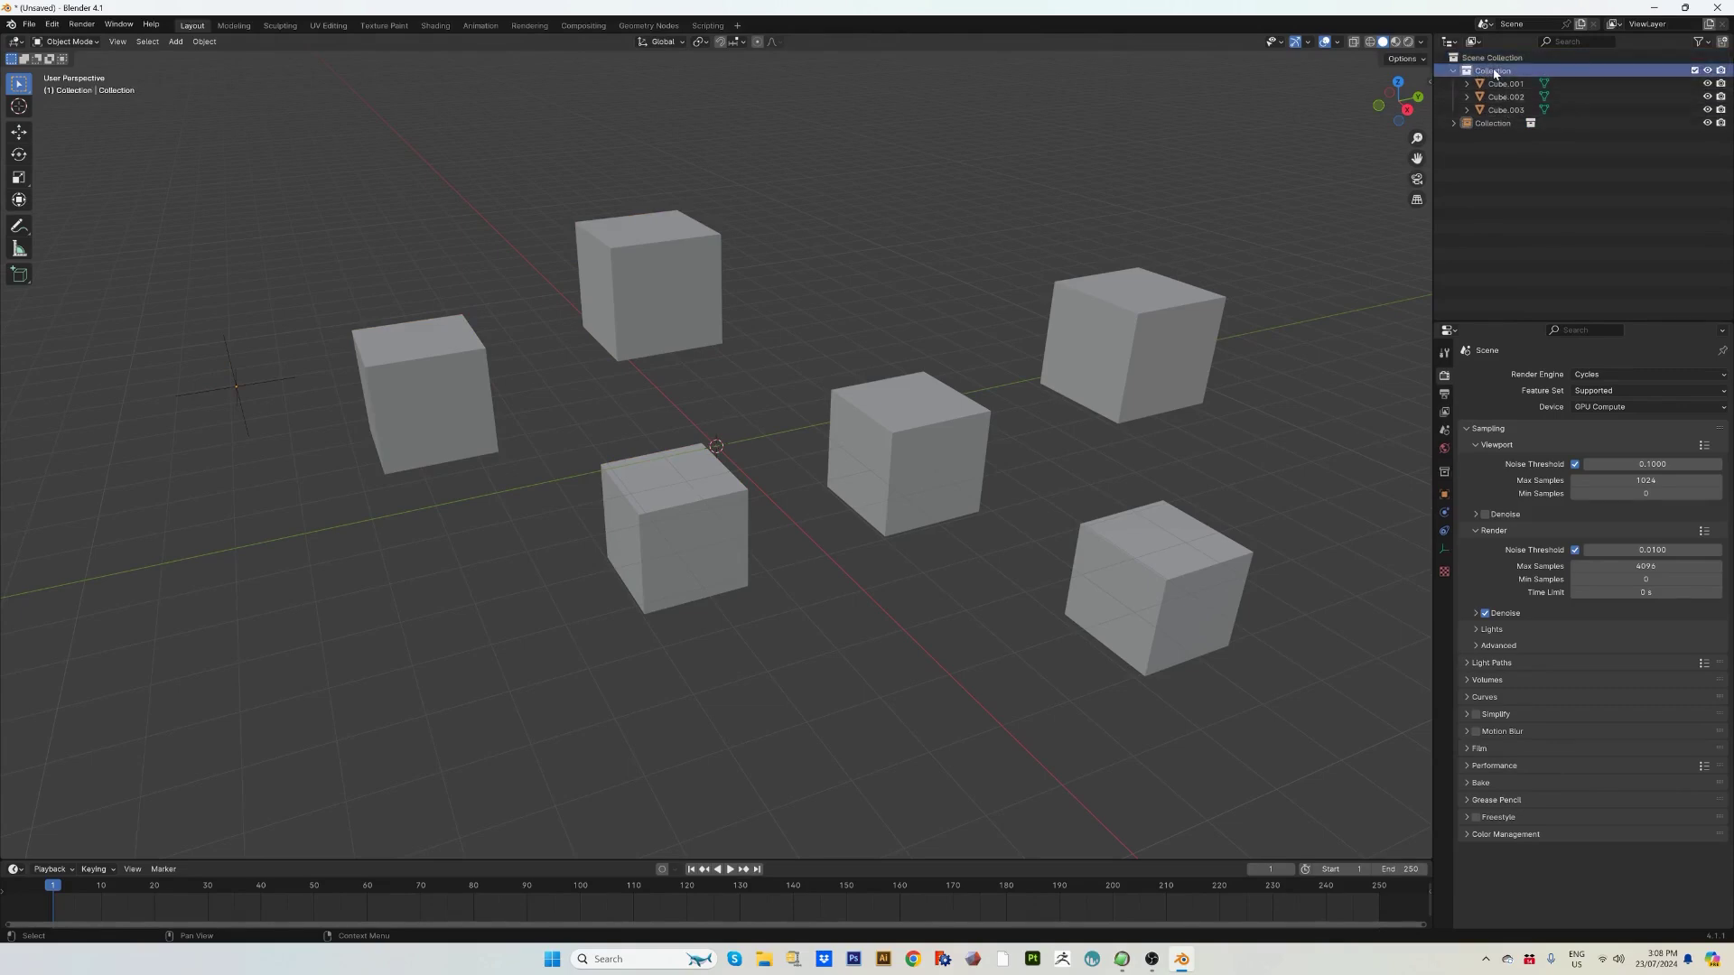
click(1492, 124)
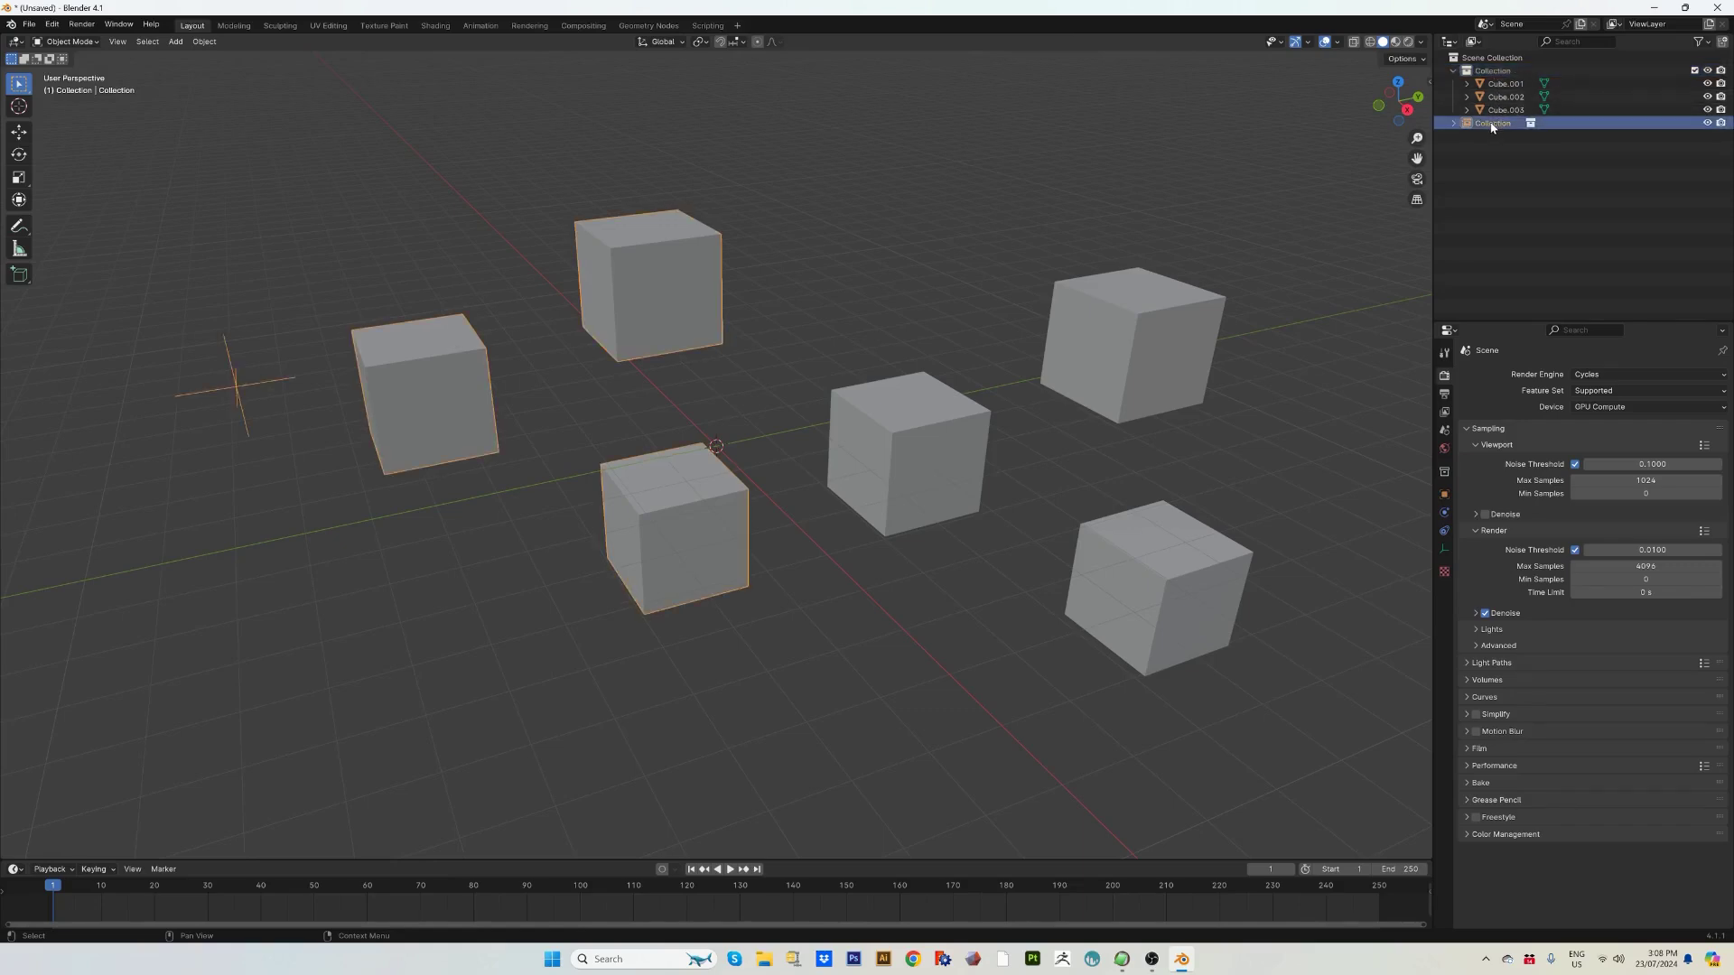
click(1478, 59)
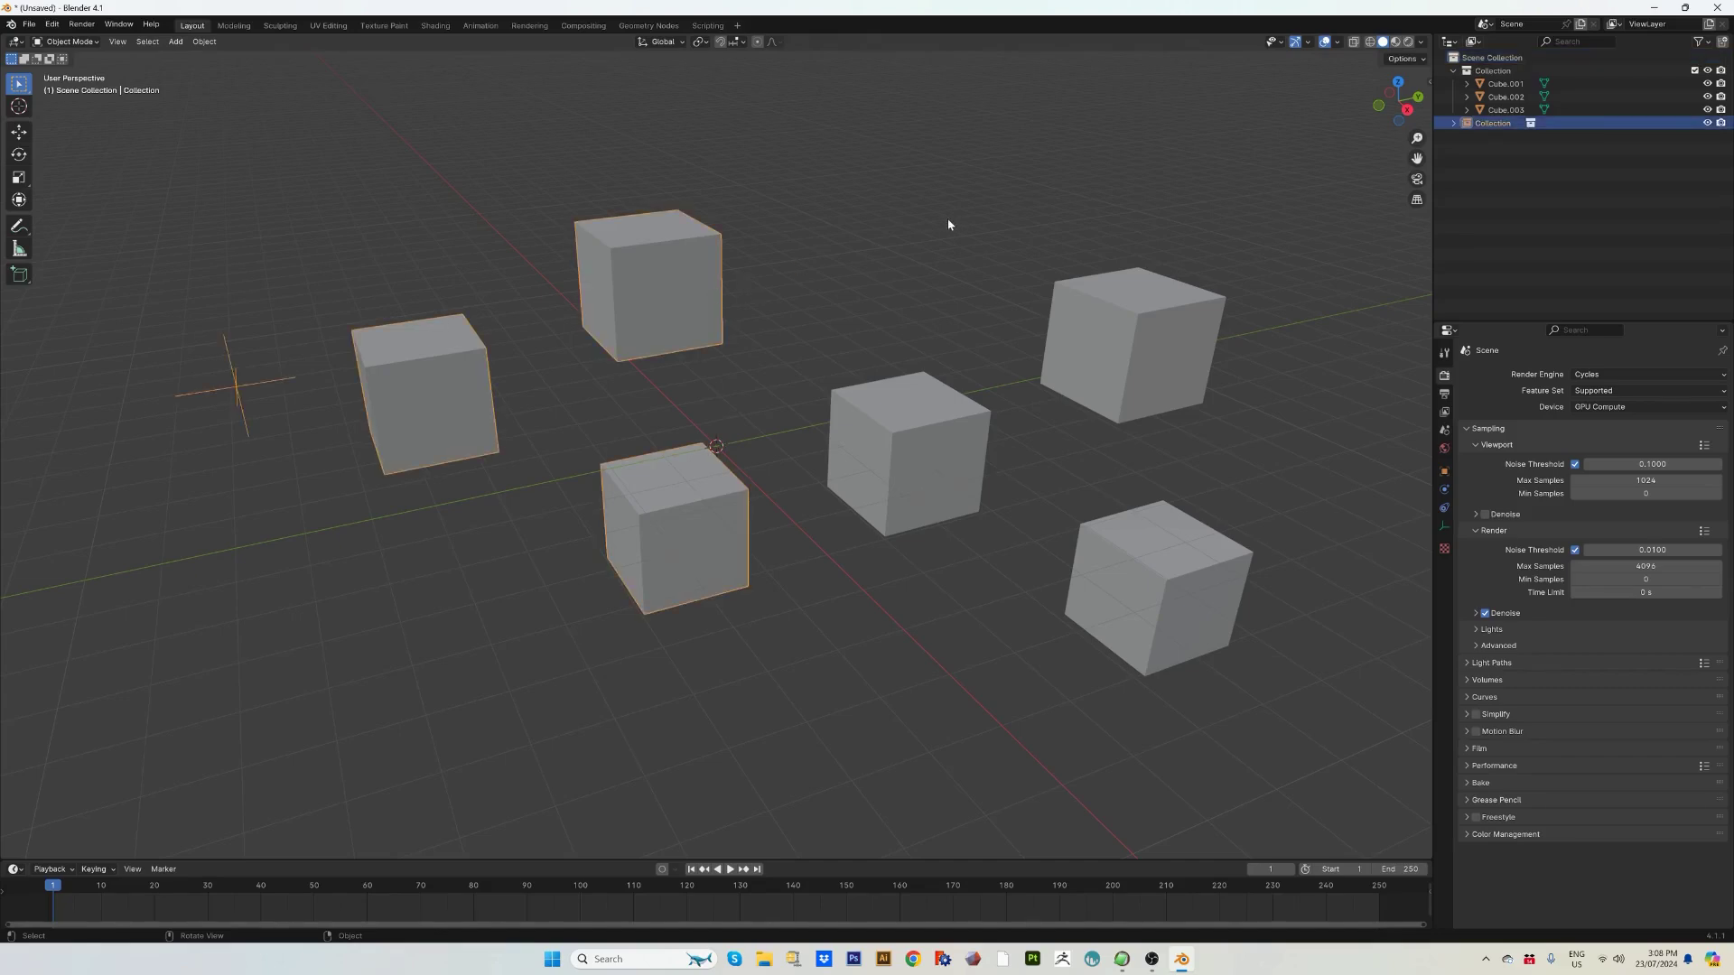
Delete the selected left-hand cubes together with their empty and the second collection.
key(x)
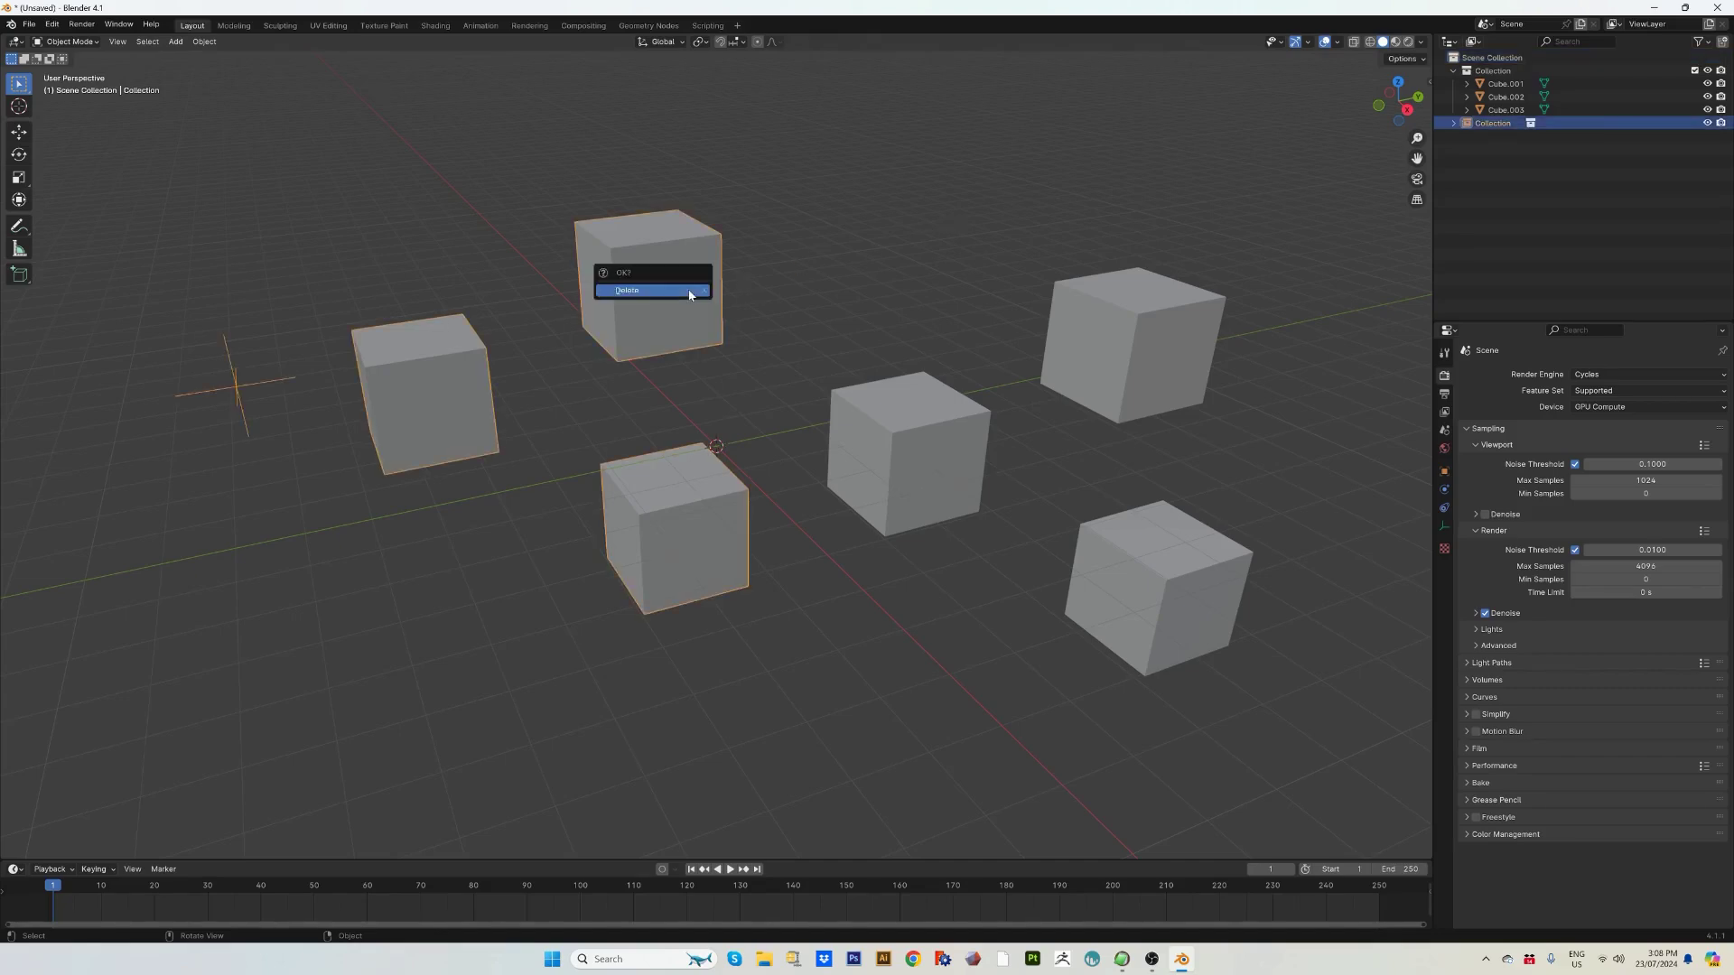
click(690, 293)
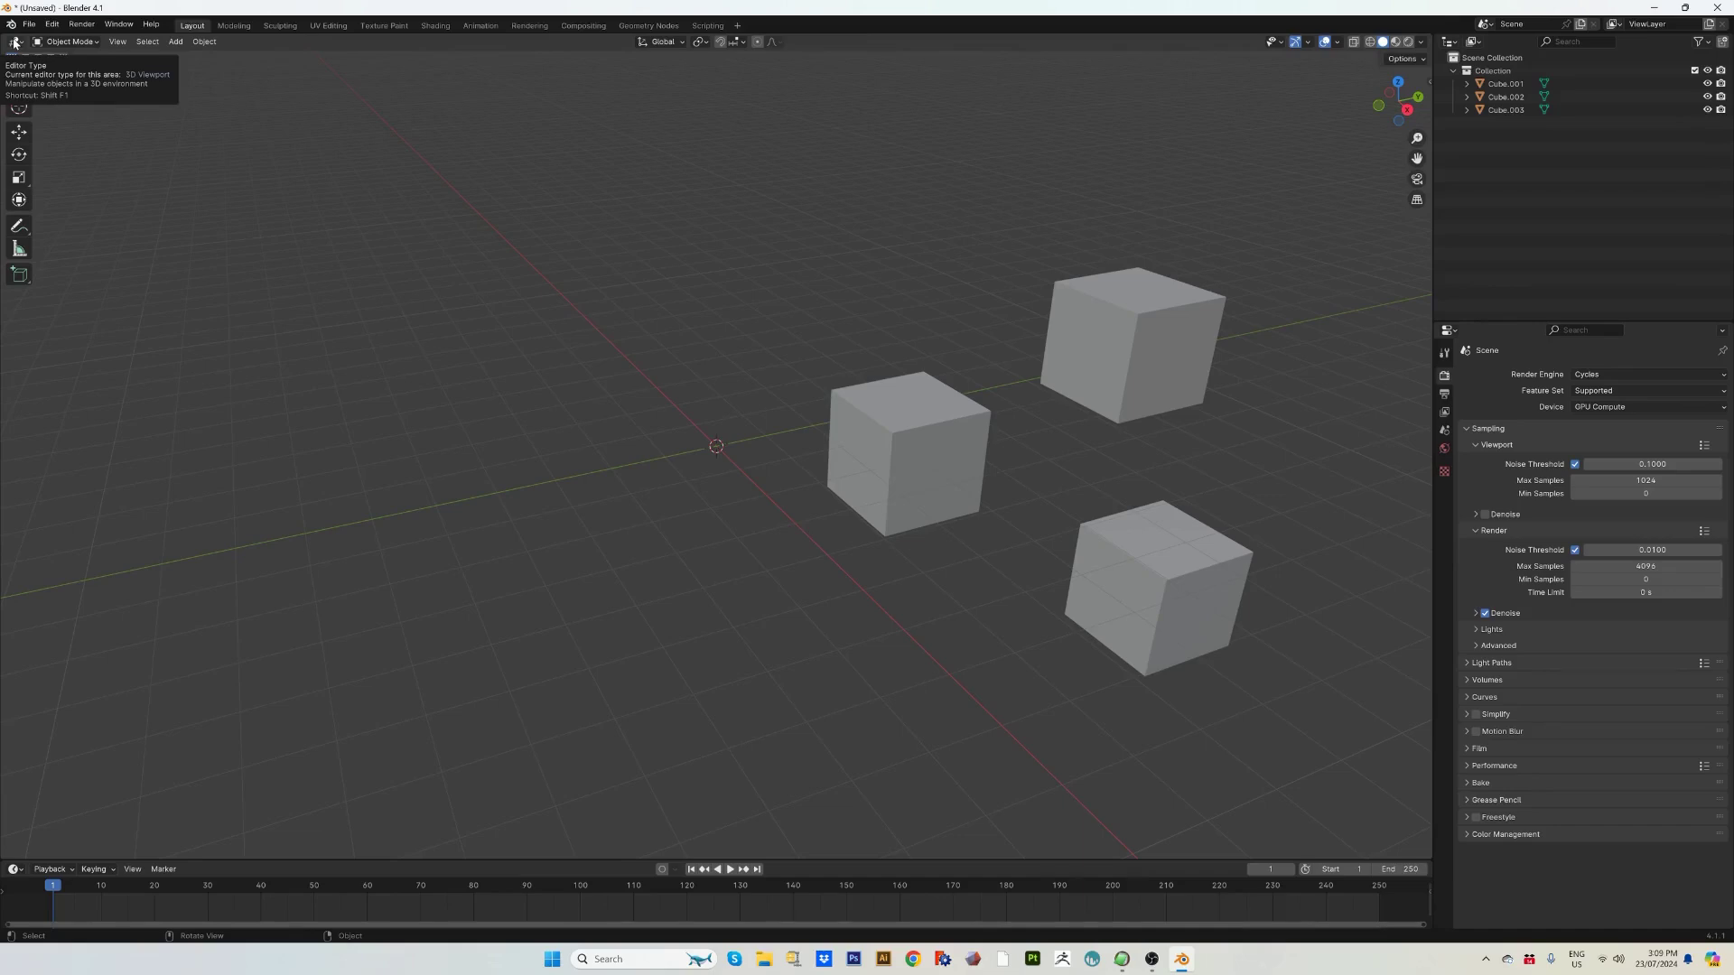
Install the Quick_Instances_Pro zip from the Desktop in Preferences and enable the add-on.
click(14, 42)
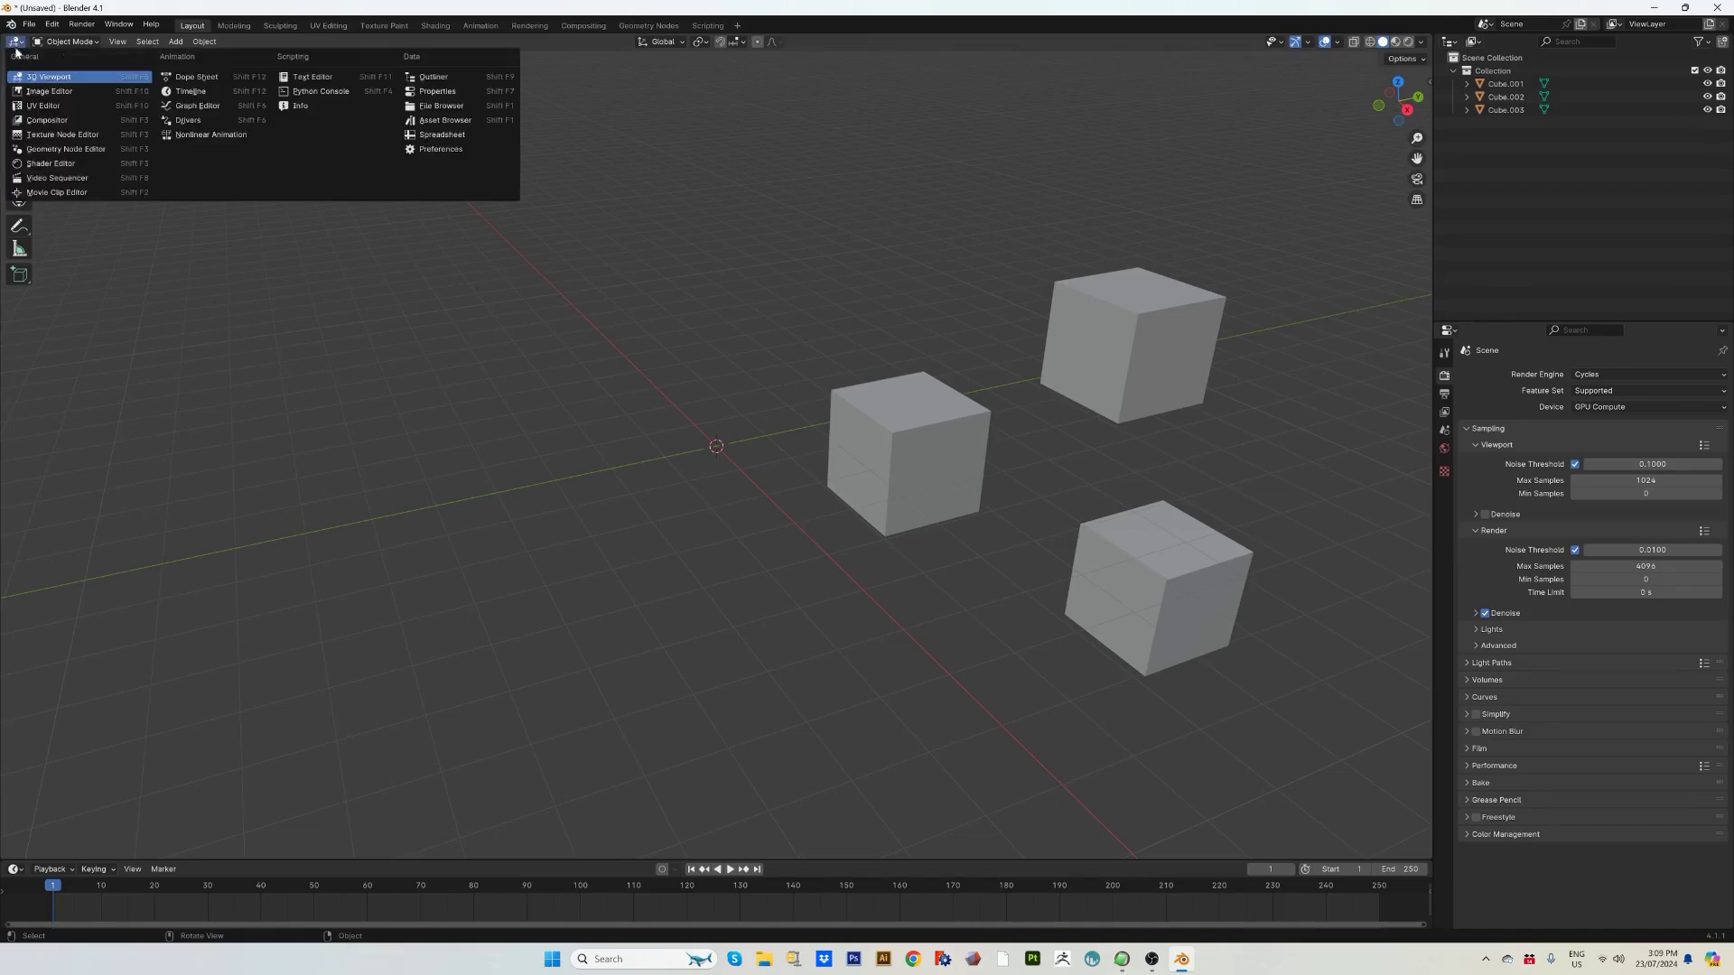
click(420, 152)
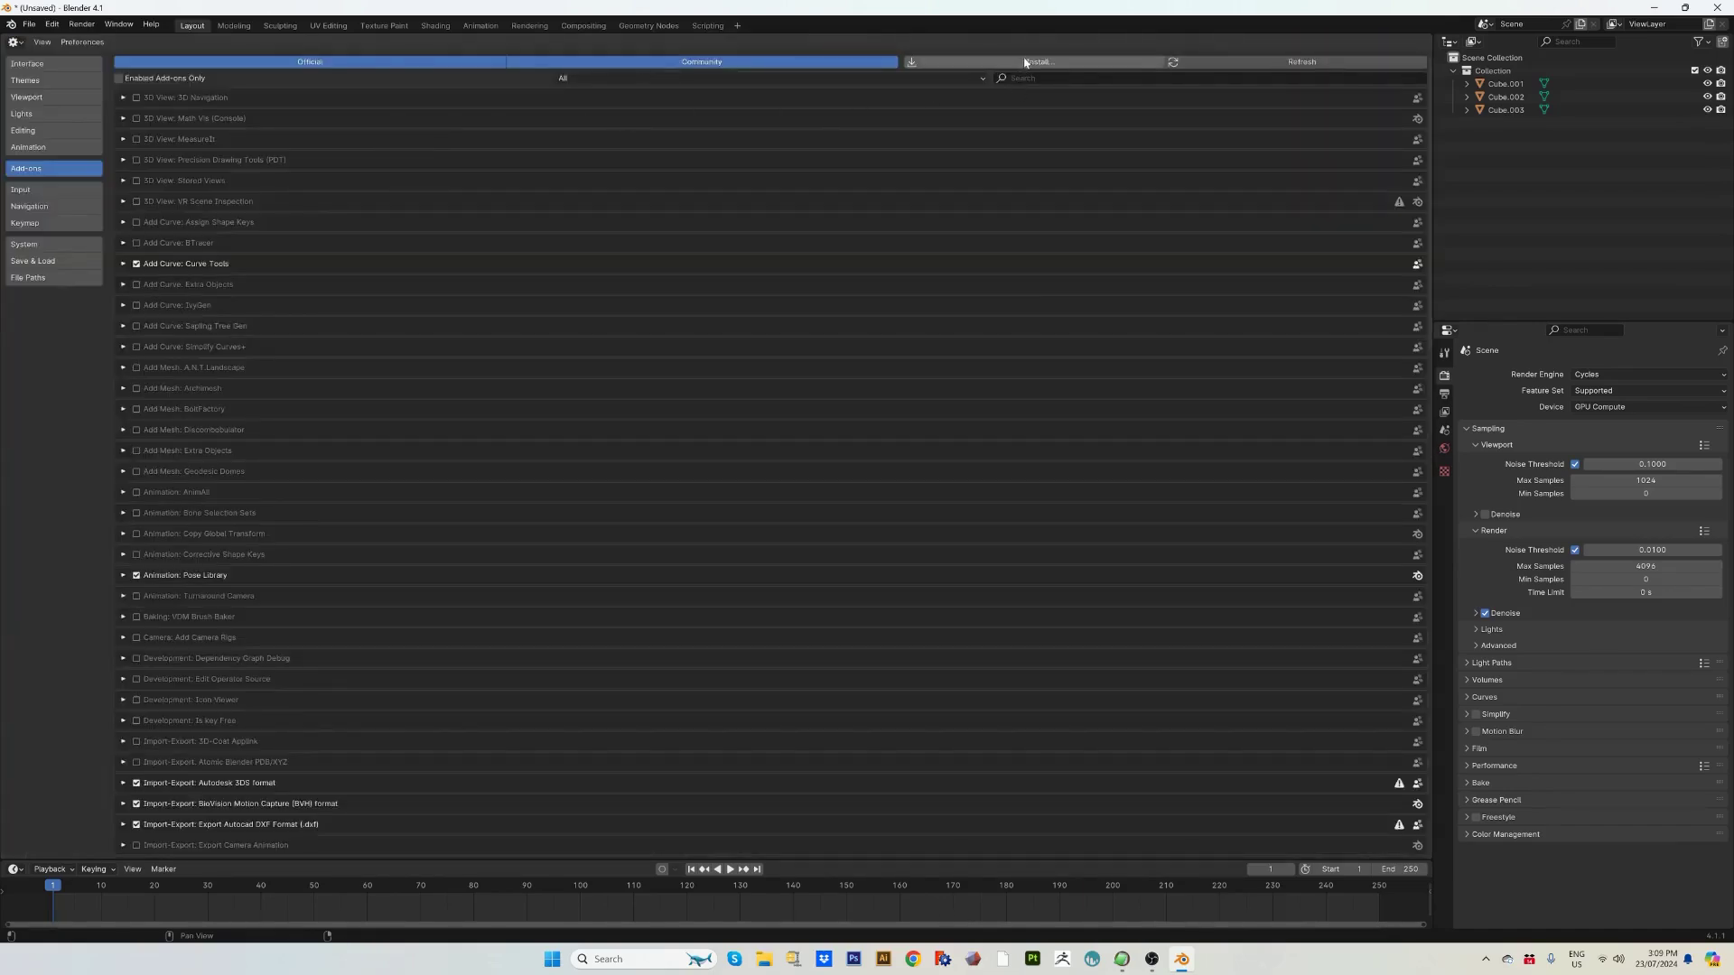
click(995, 62)
click(542, 364)
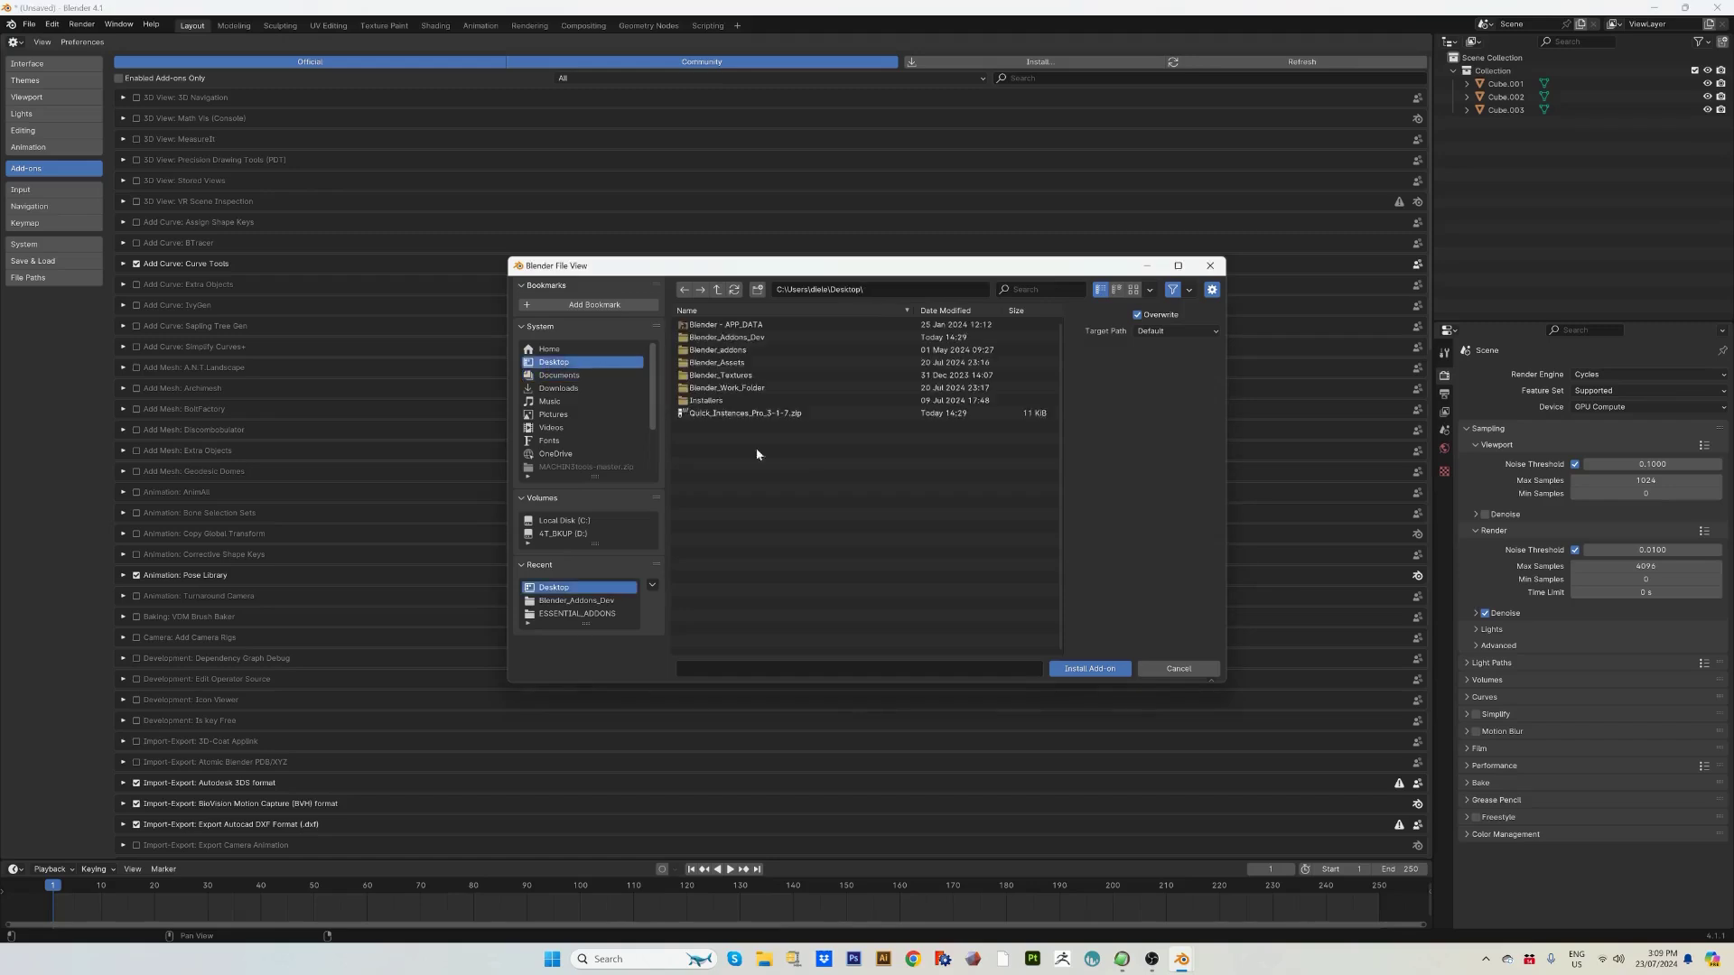
click(747, 414)
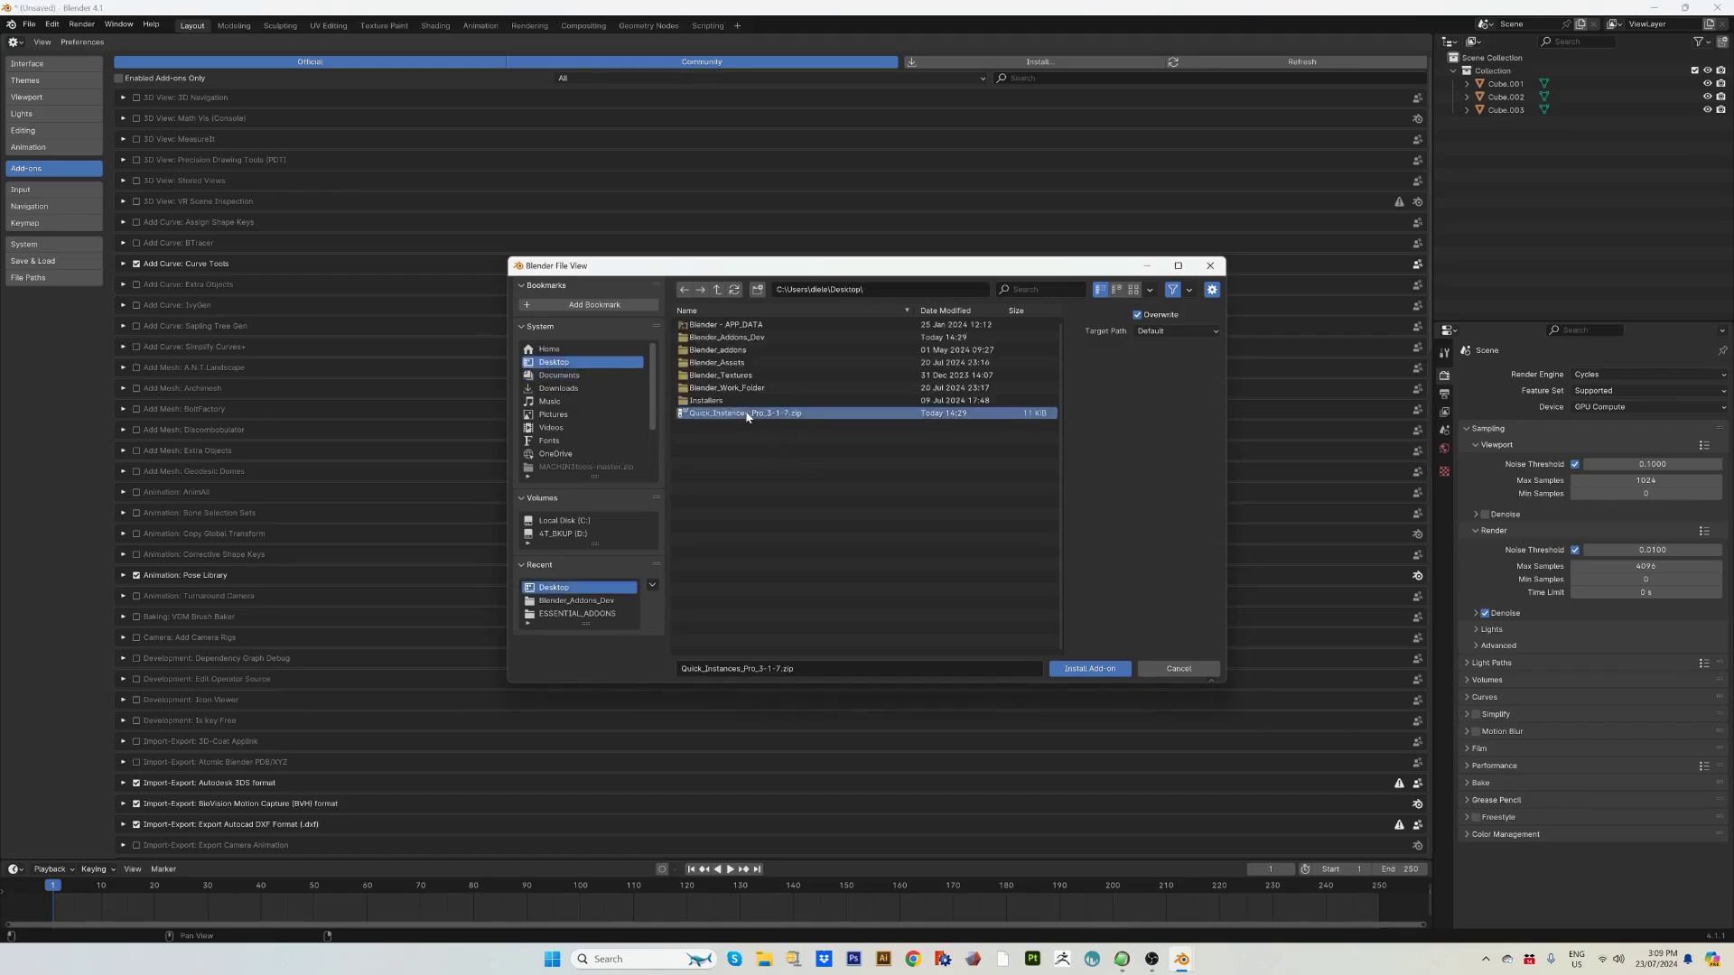
click(1089, 668)
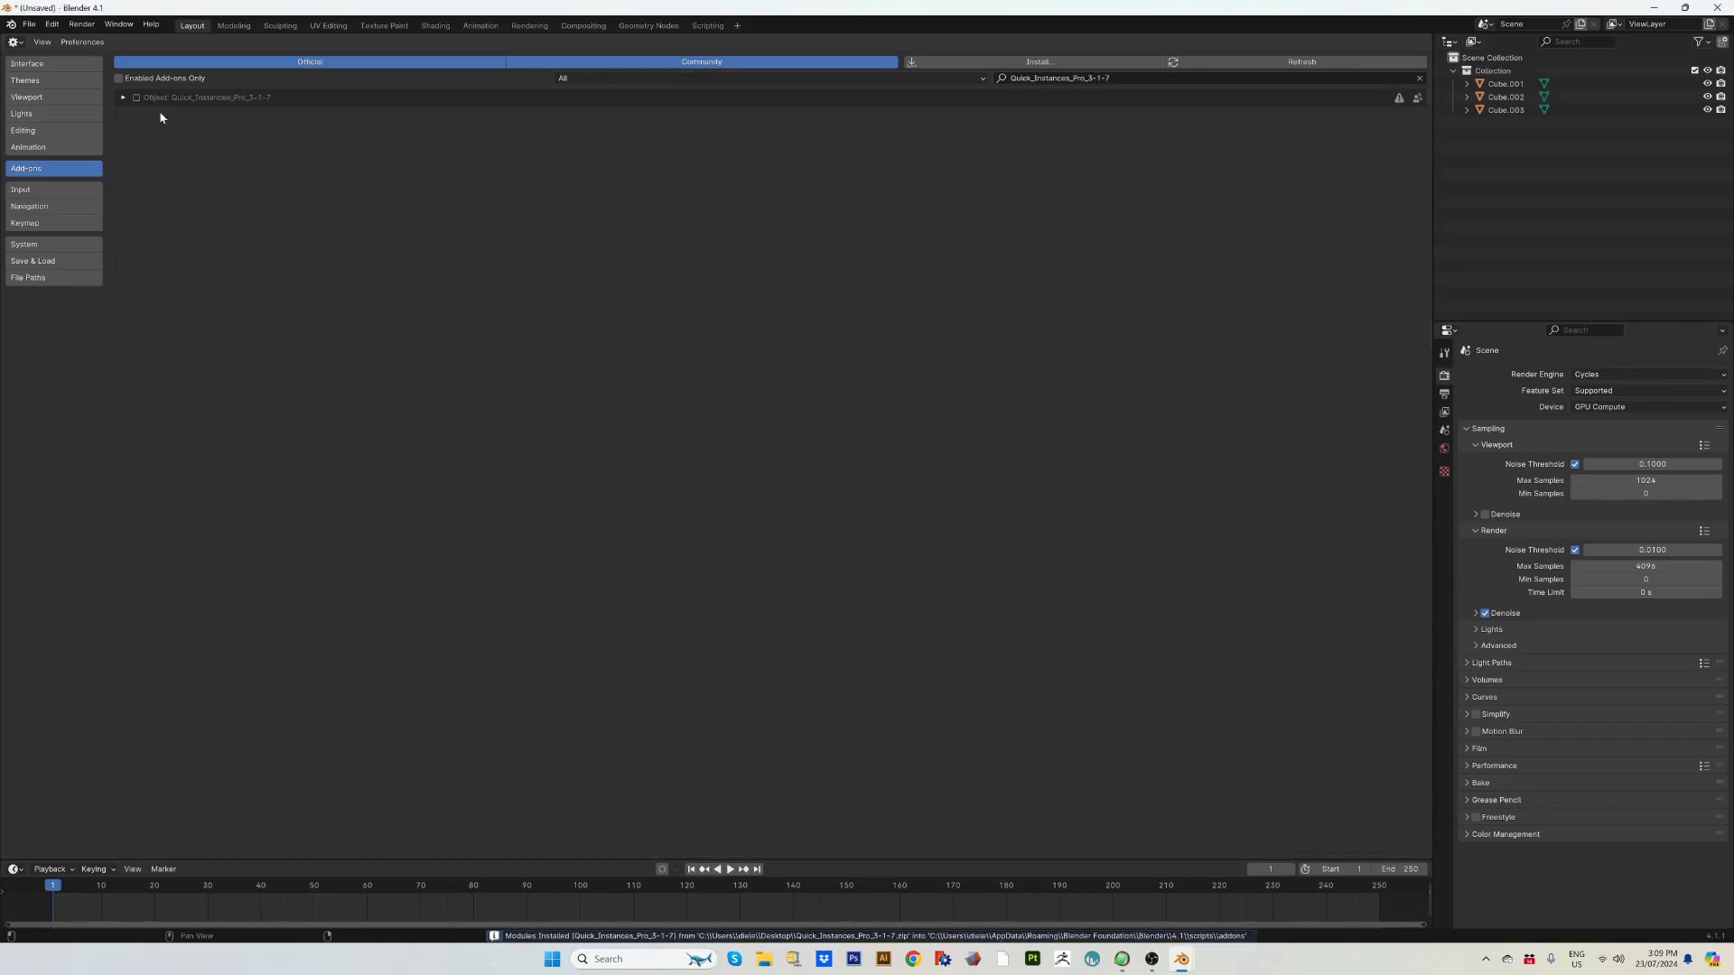
click(136, 98)
Save the preferences and switch the area back to the 3D Viewport.
click(20, 43)
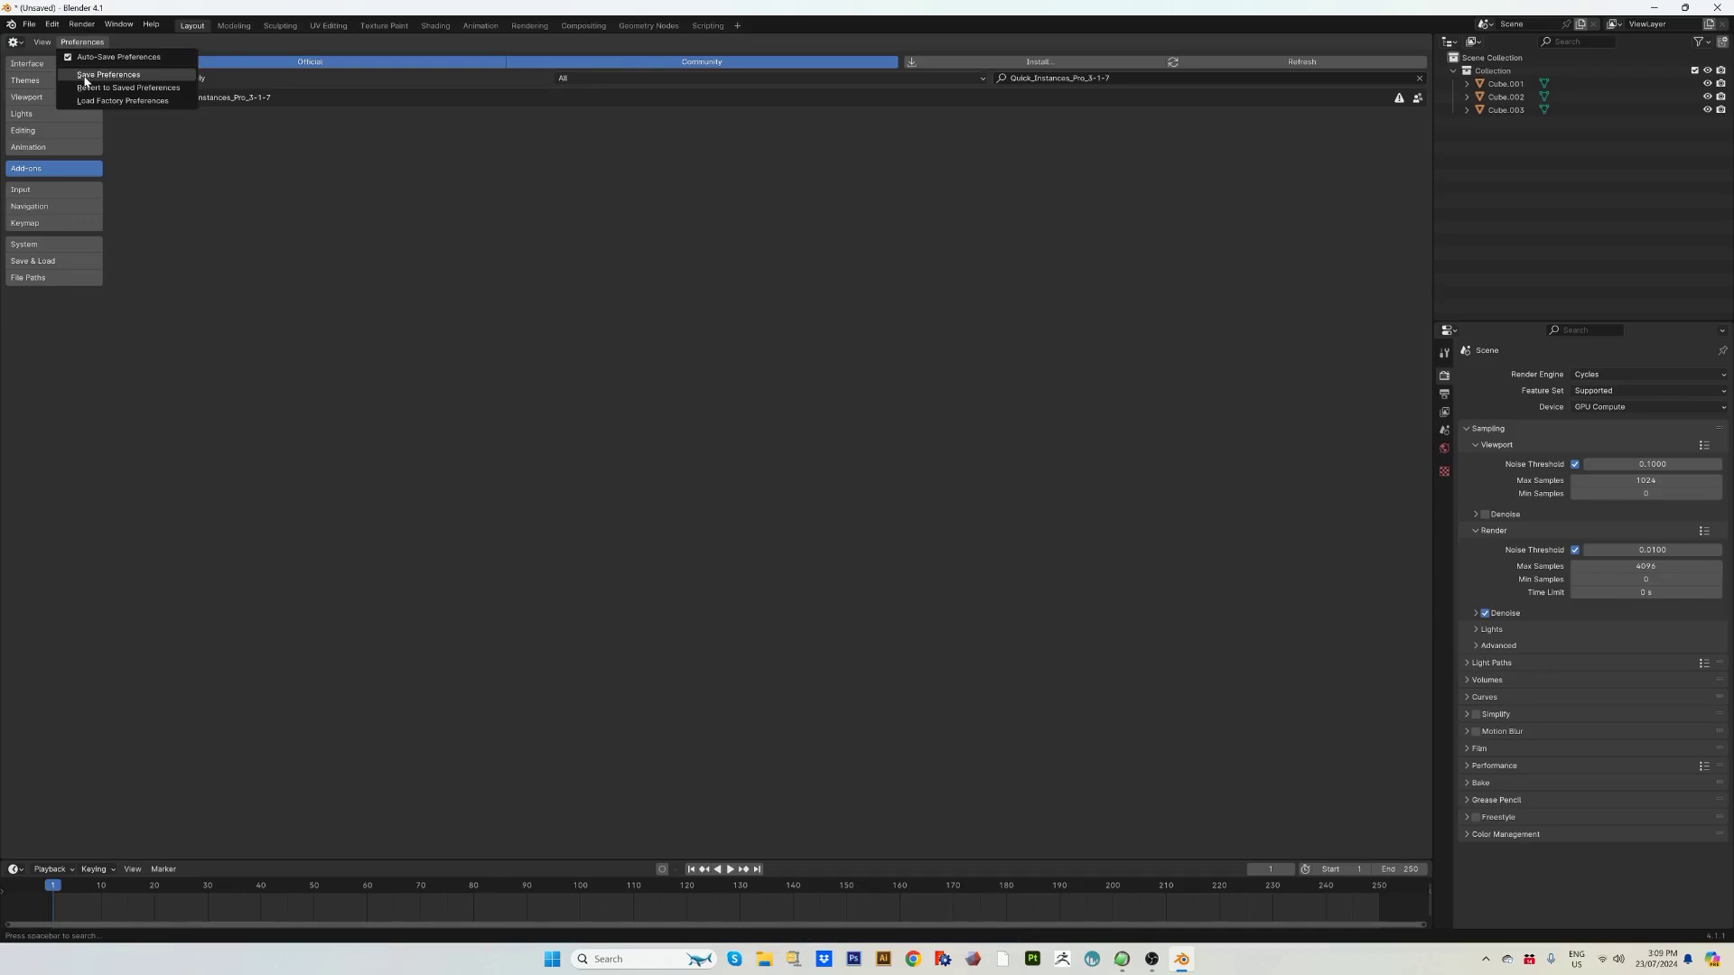
click(86, 74)
click(21, 44)
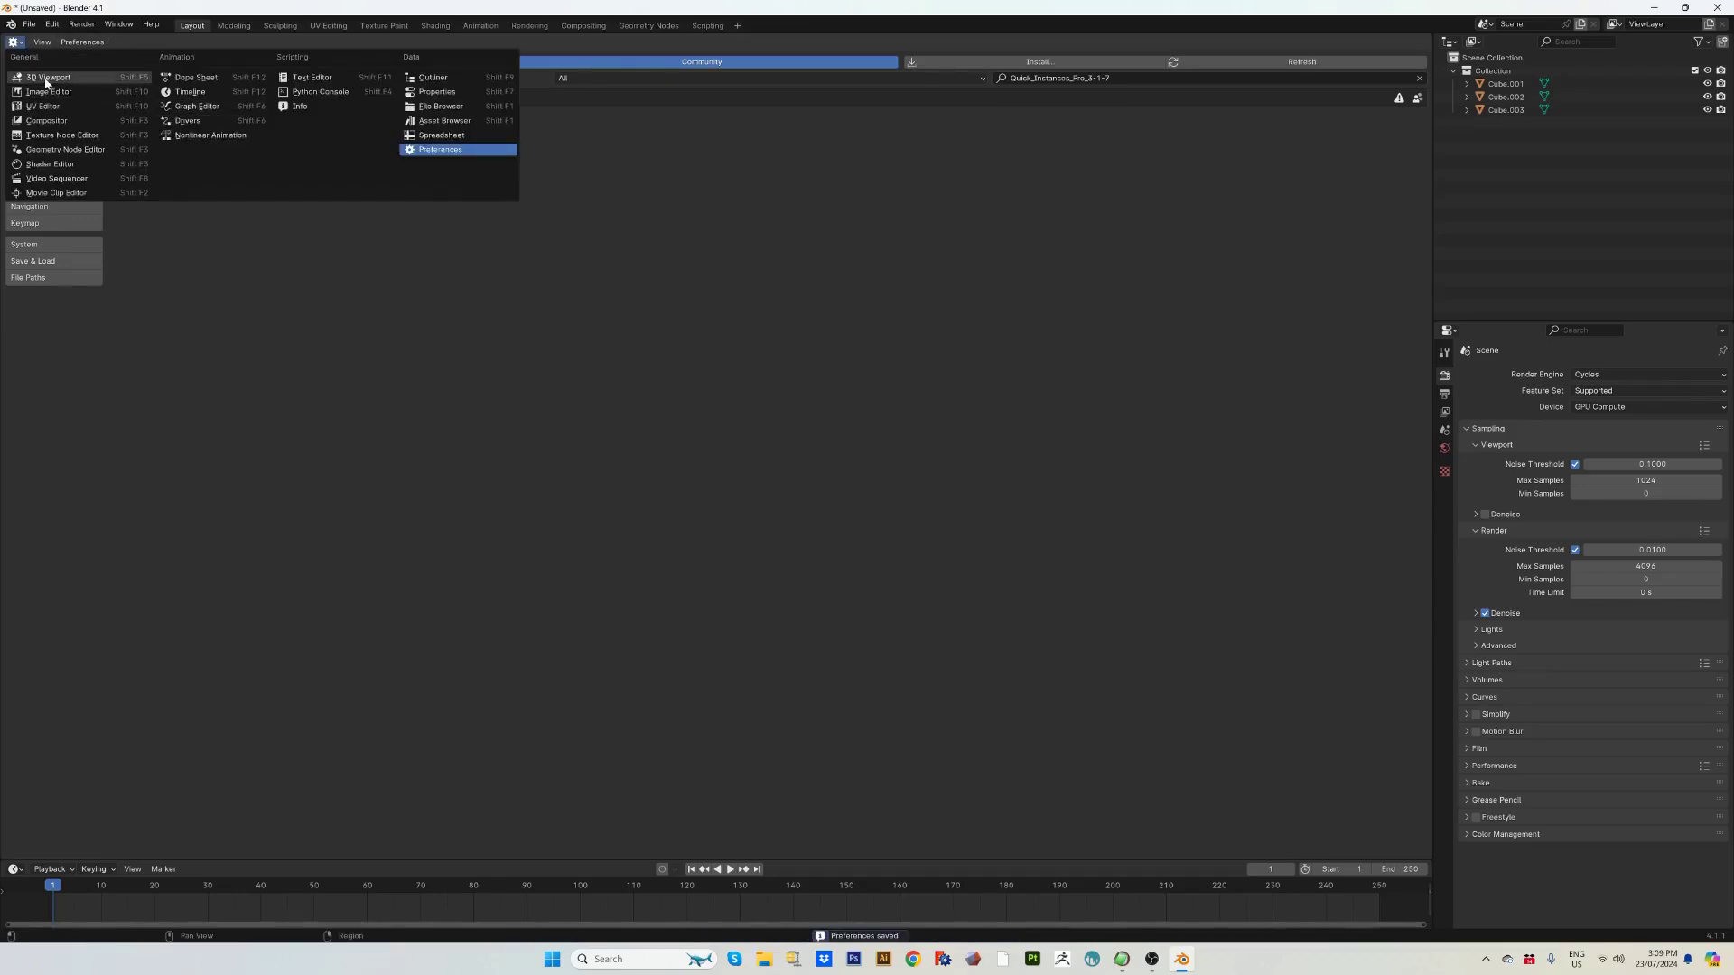
click(105, 80)
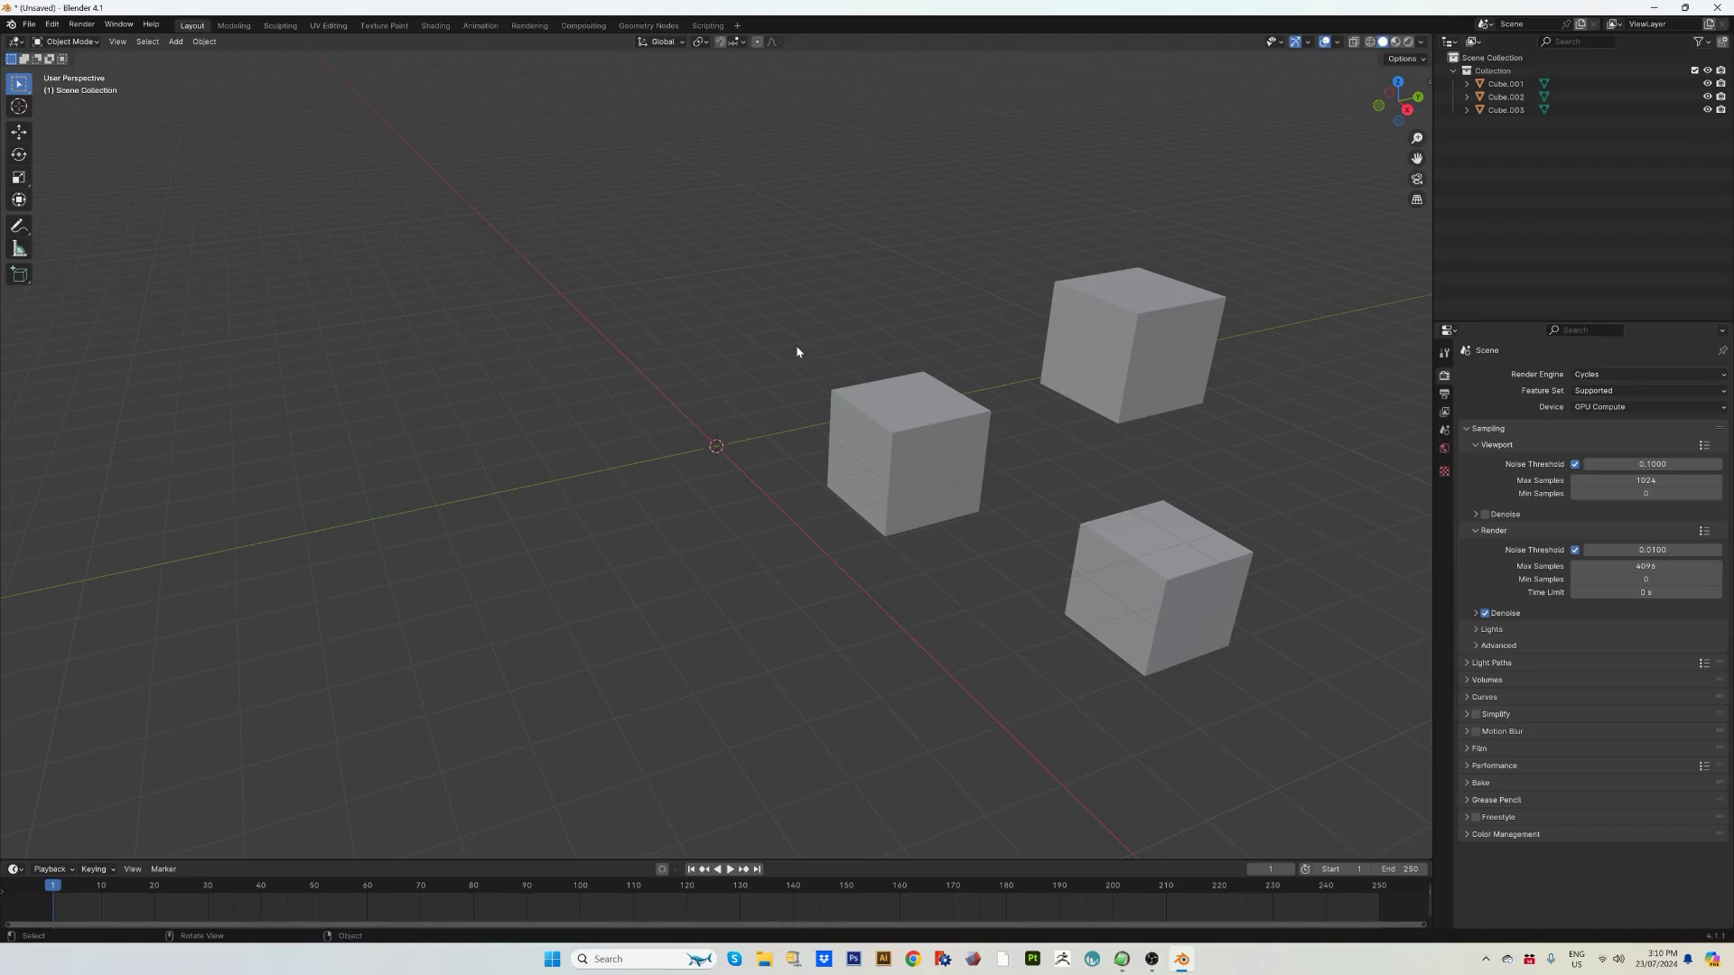
key(ctrl+shift+g)
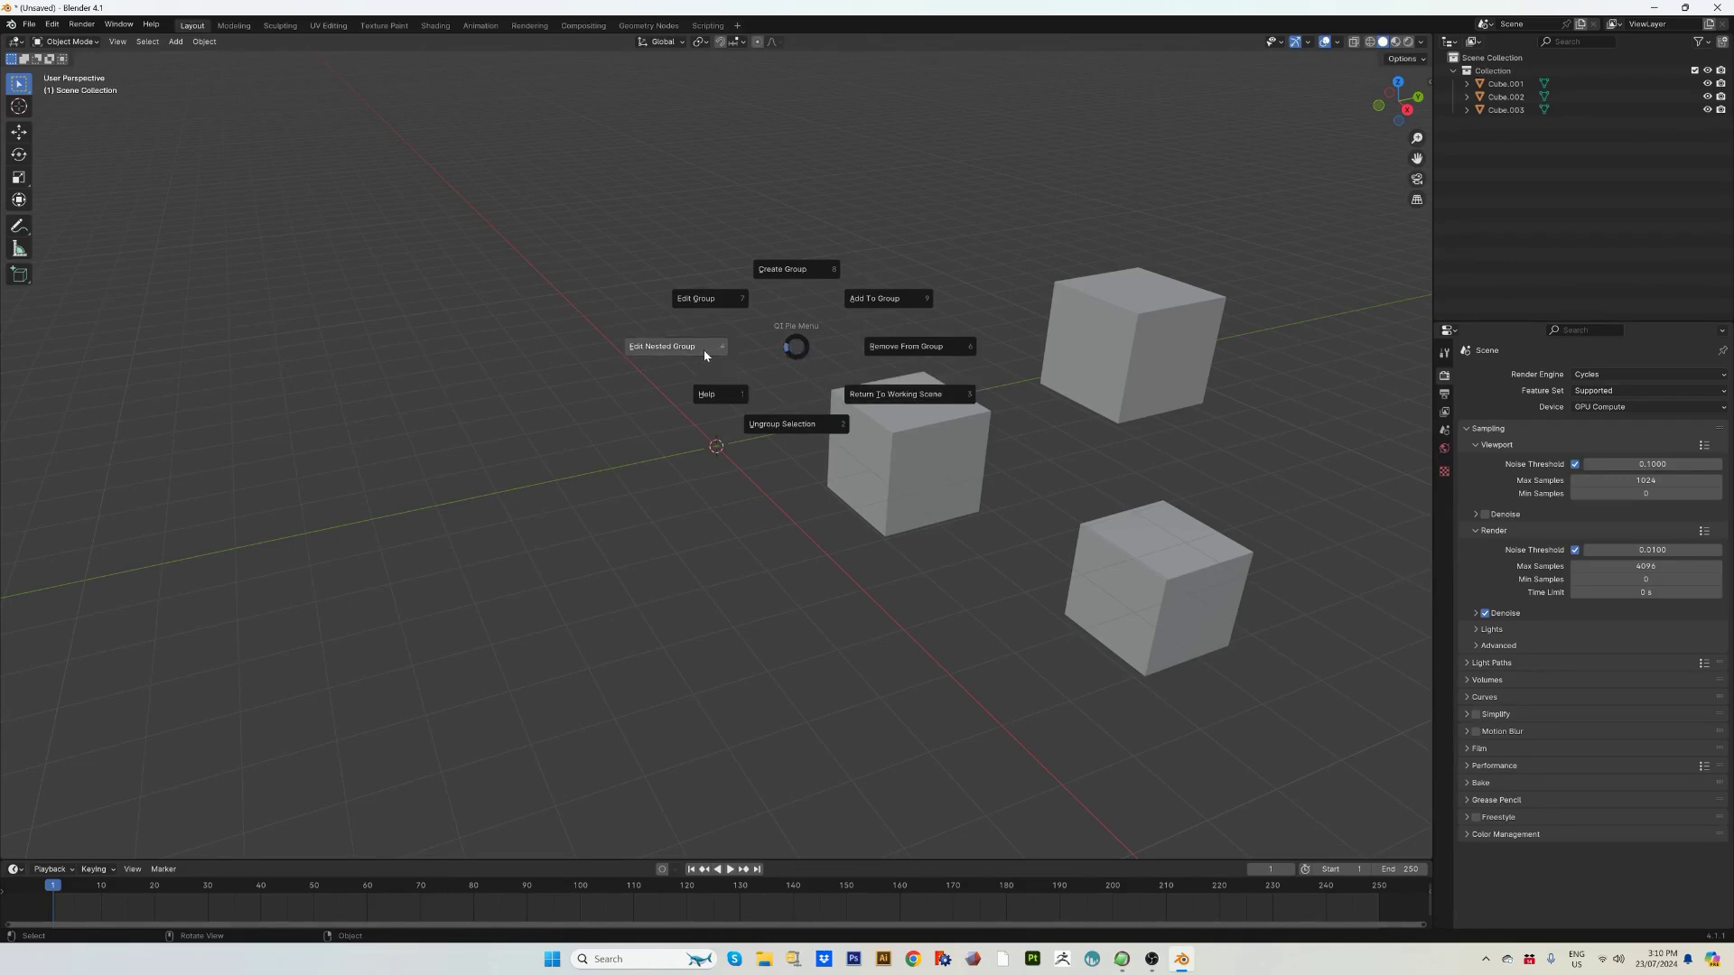
click(720, 402)
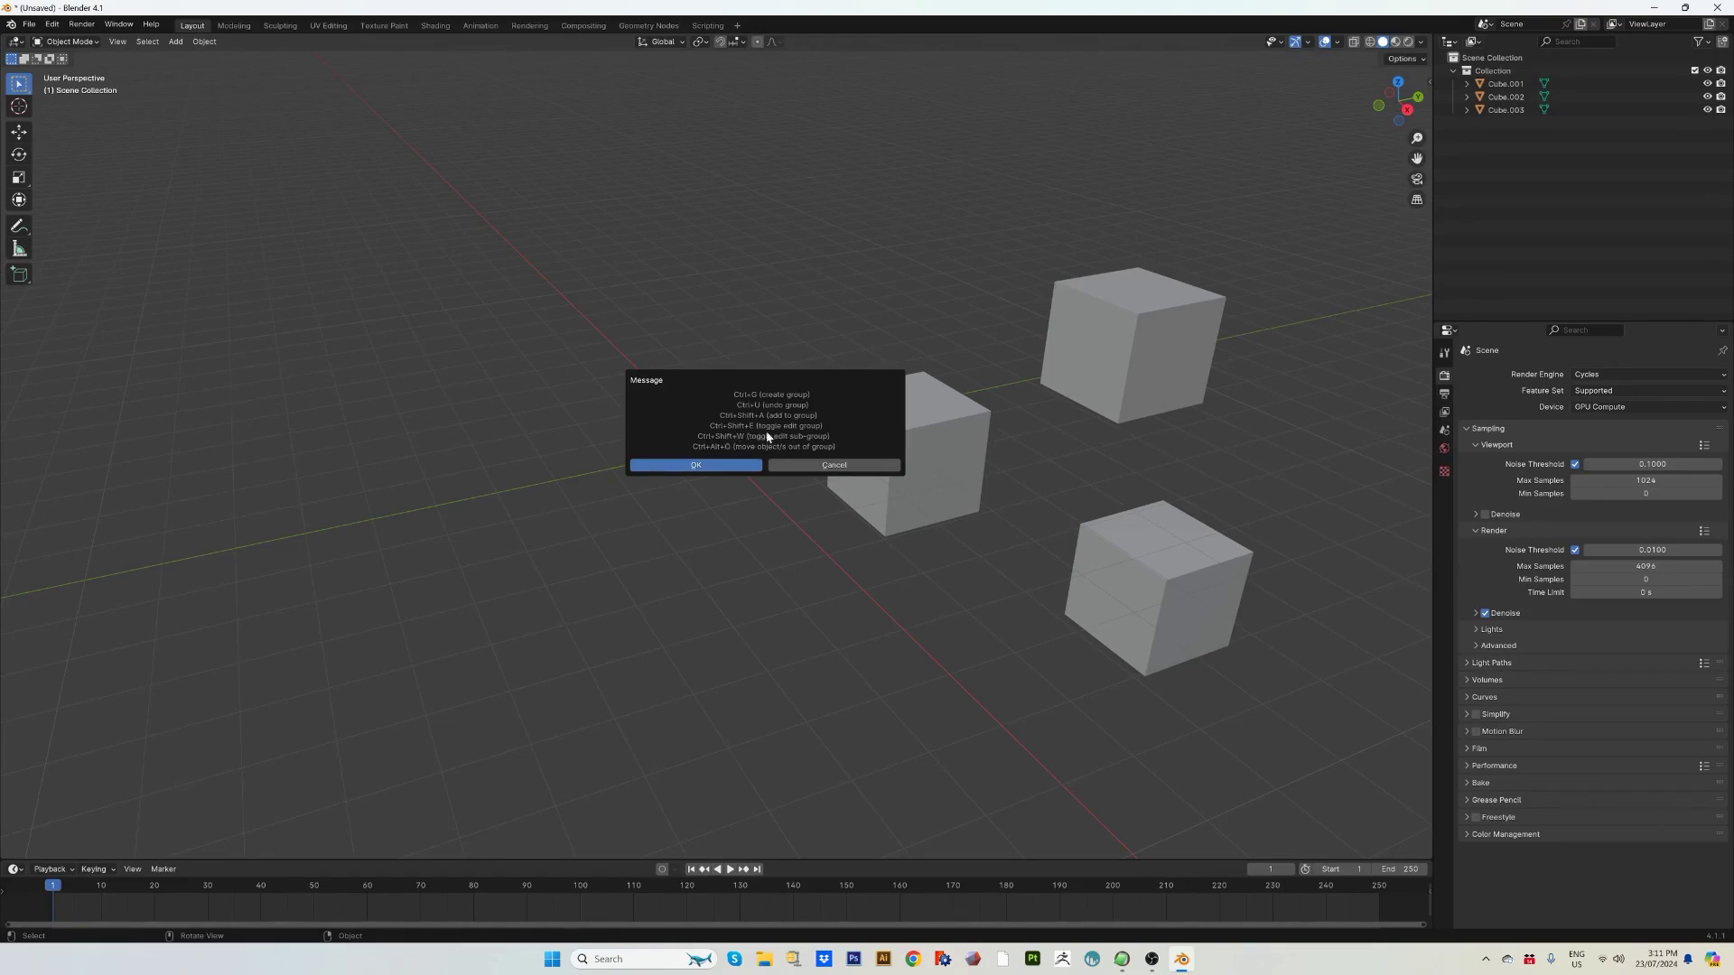
click(717, 465)
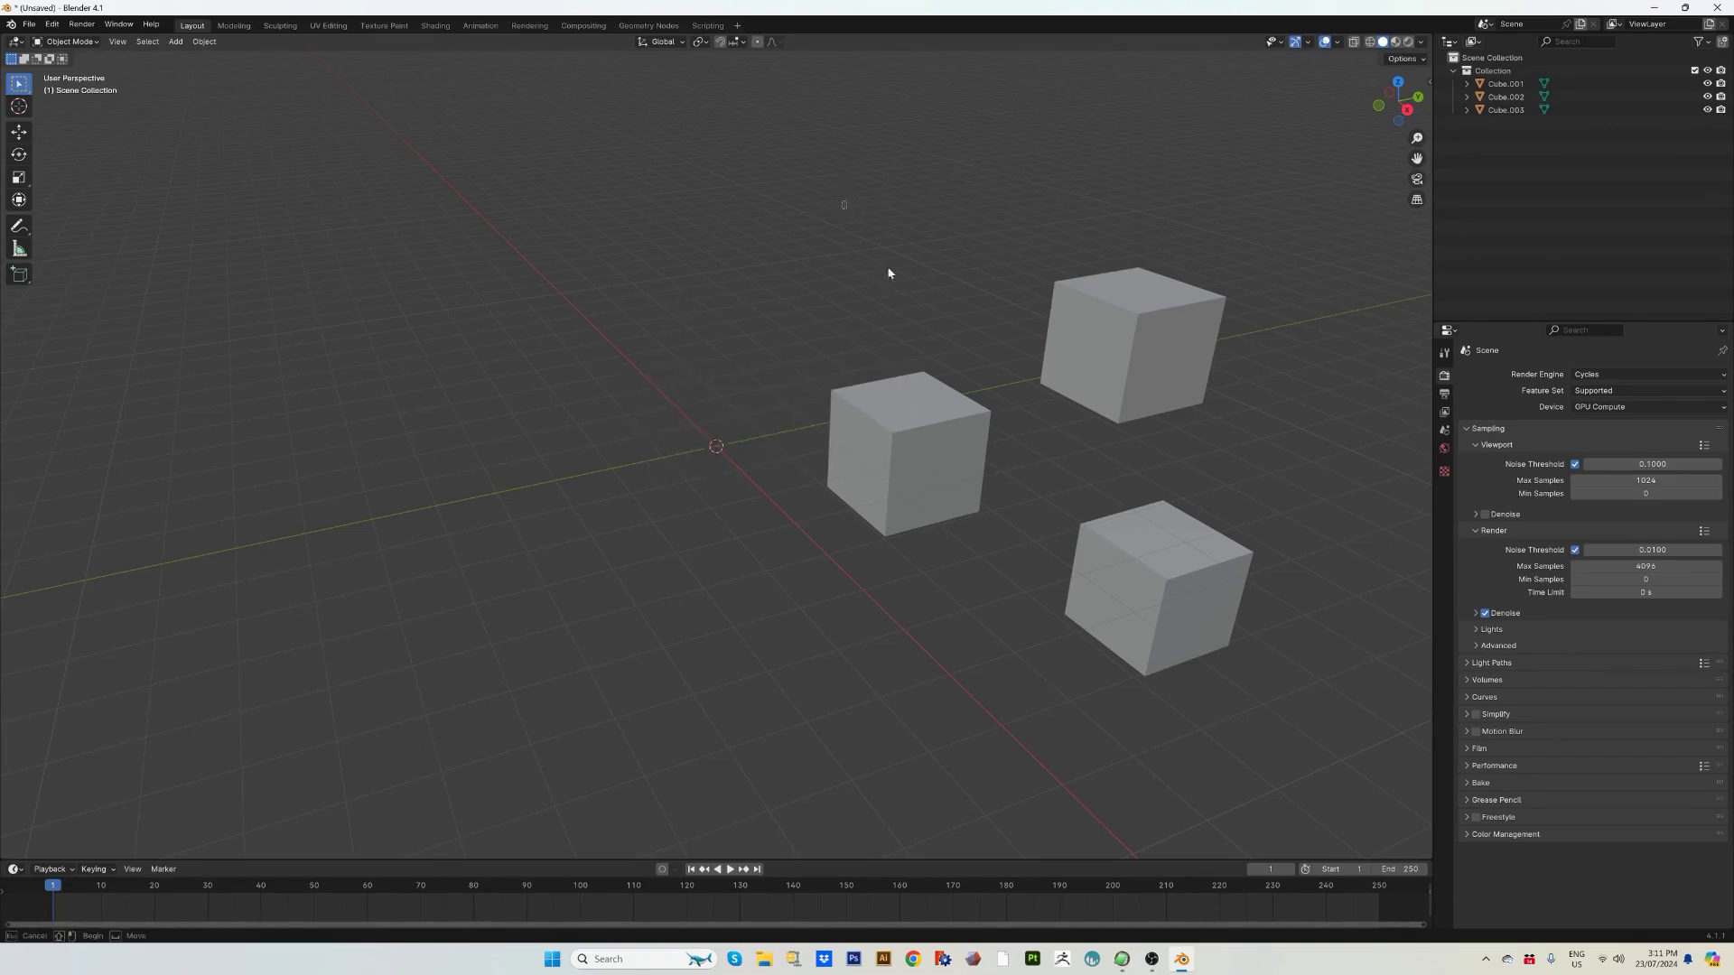
Snap the 3D cursor to Cube.002's bottom front corner vertex, then return to Object Mode.
drag(840, 200, 1181, 589)
shift+right_click(943, 585)
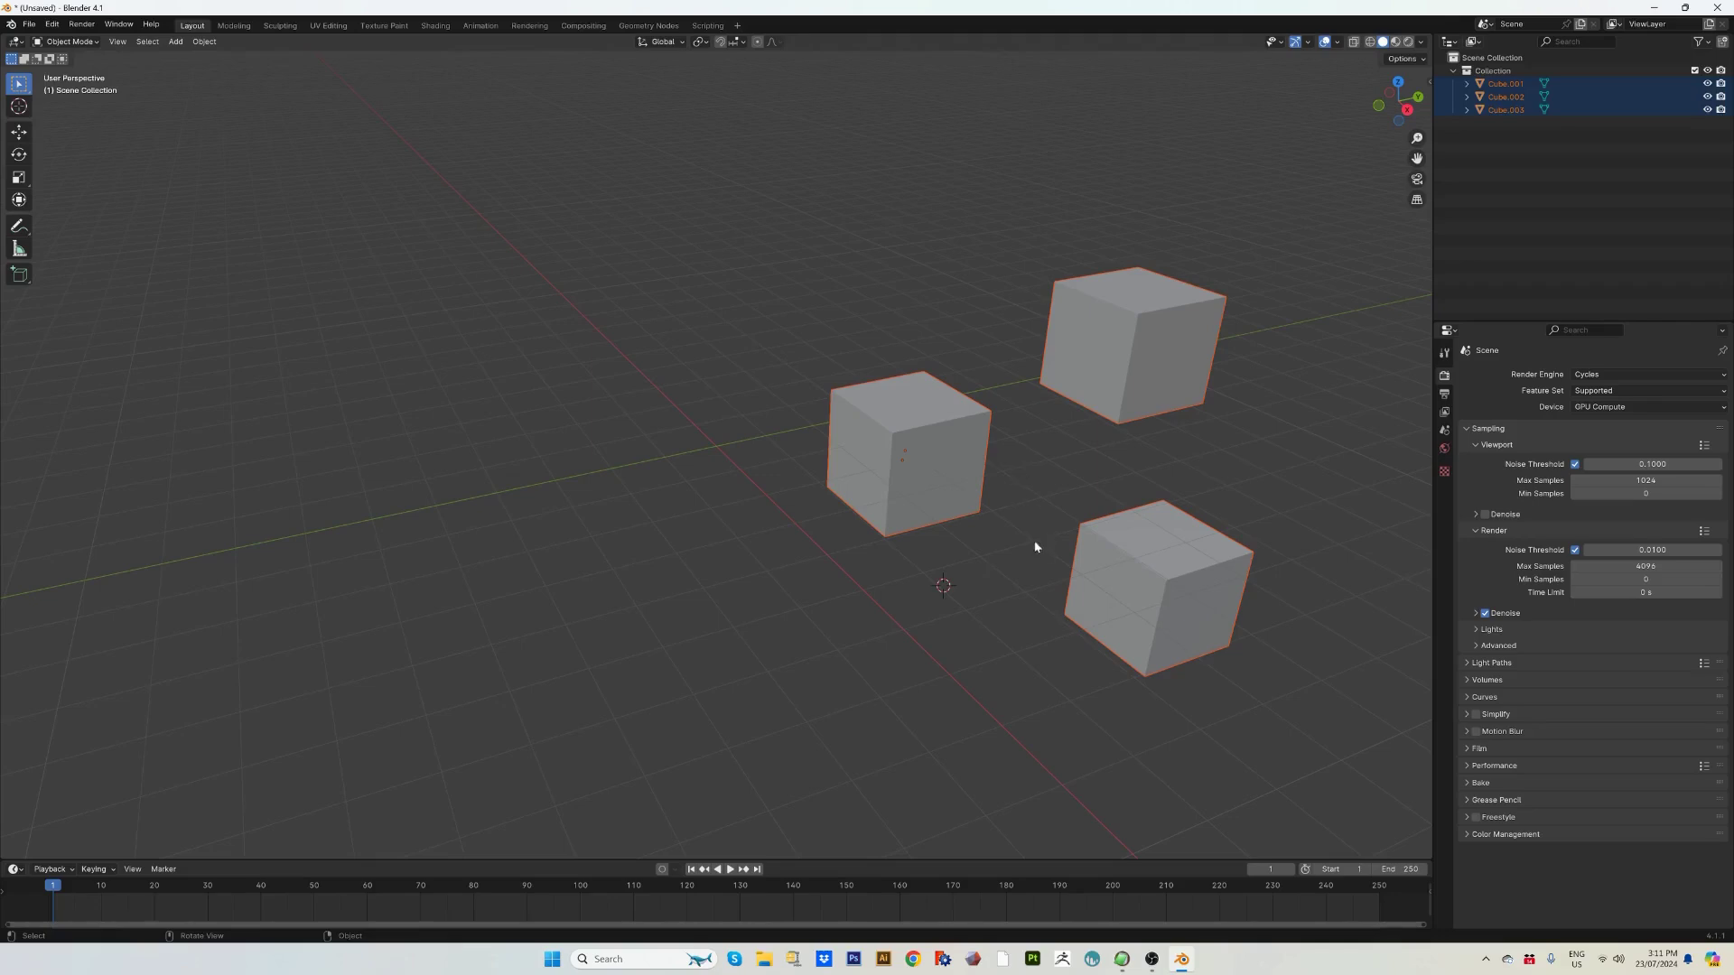
click(901, 496)
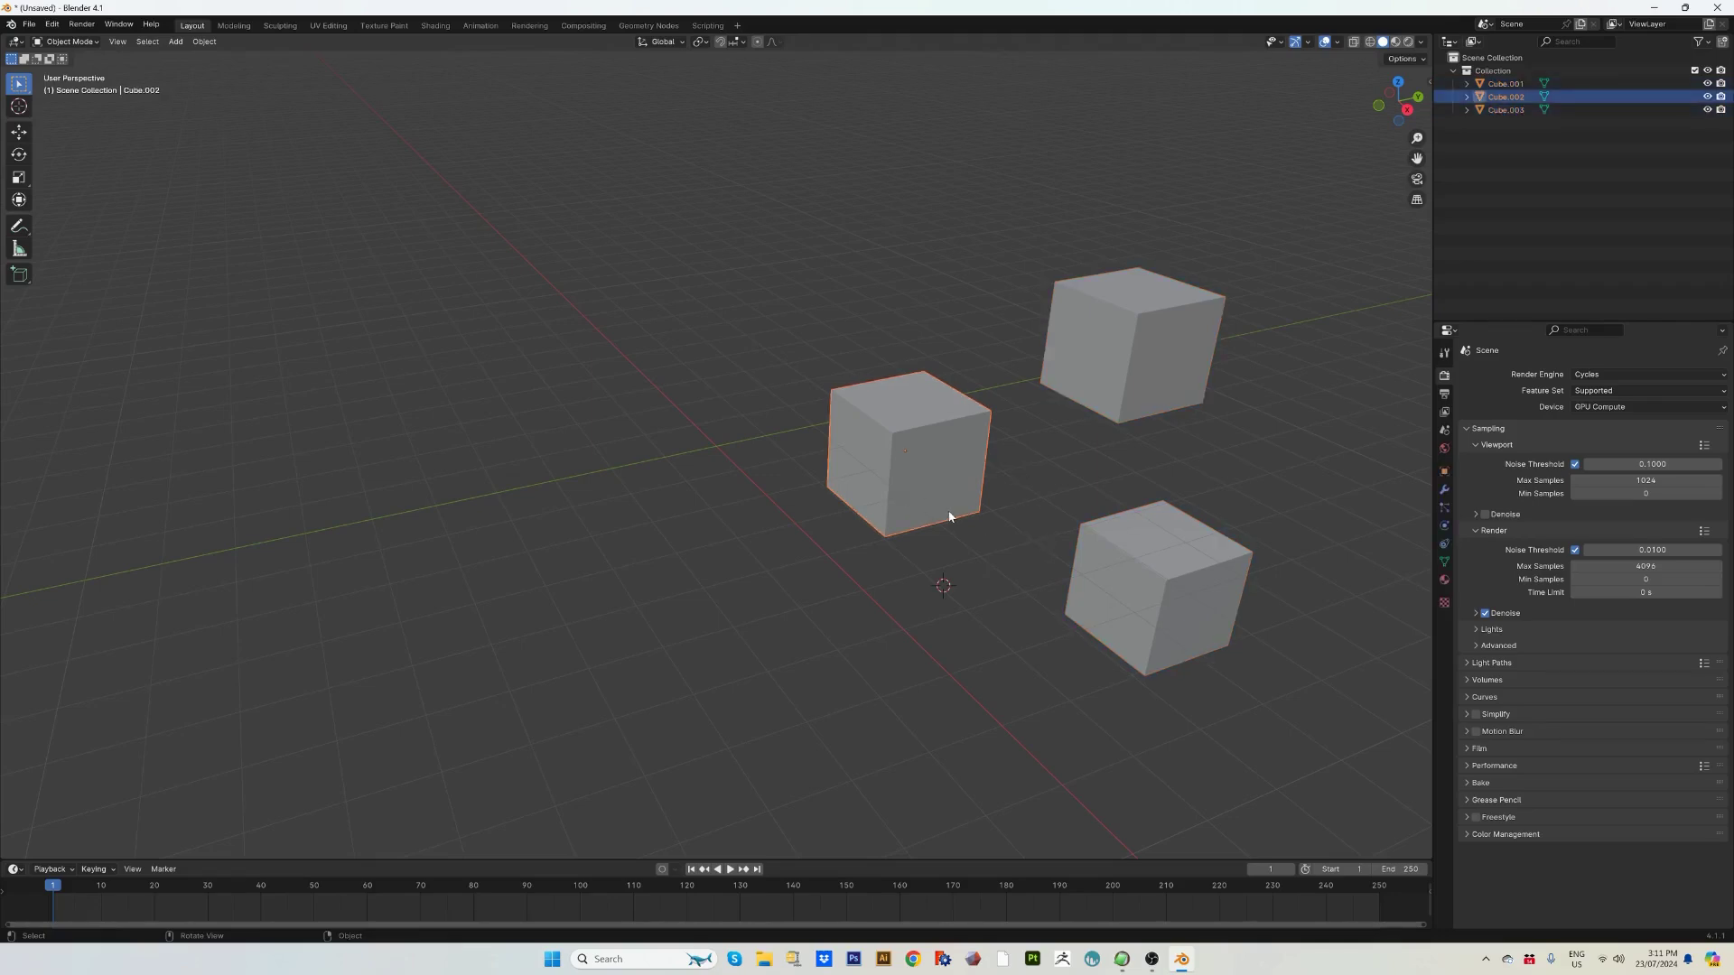
key(ctrl+Tab)
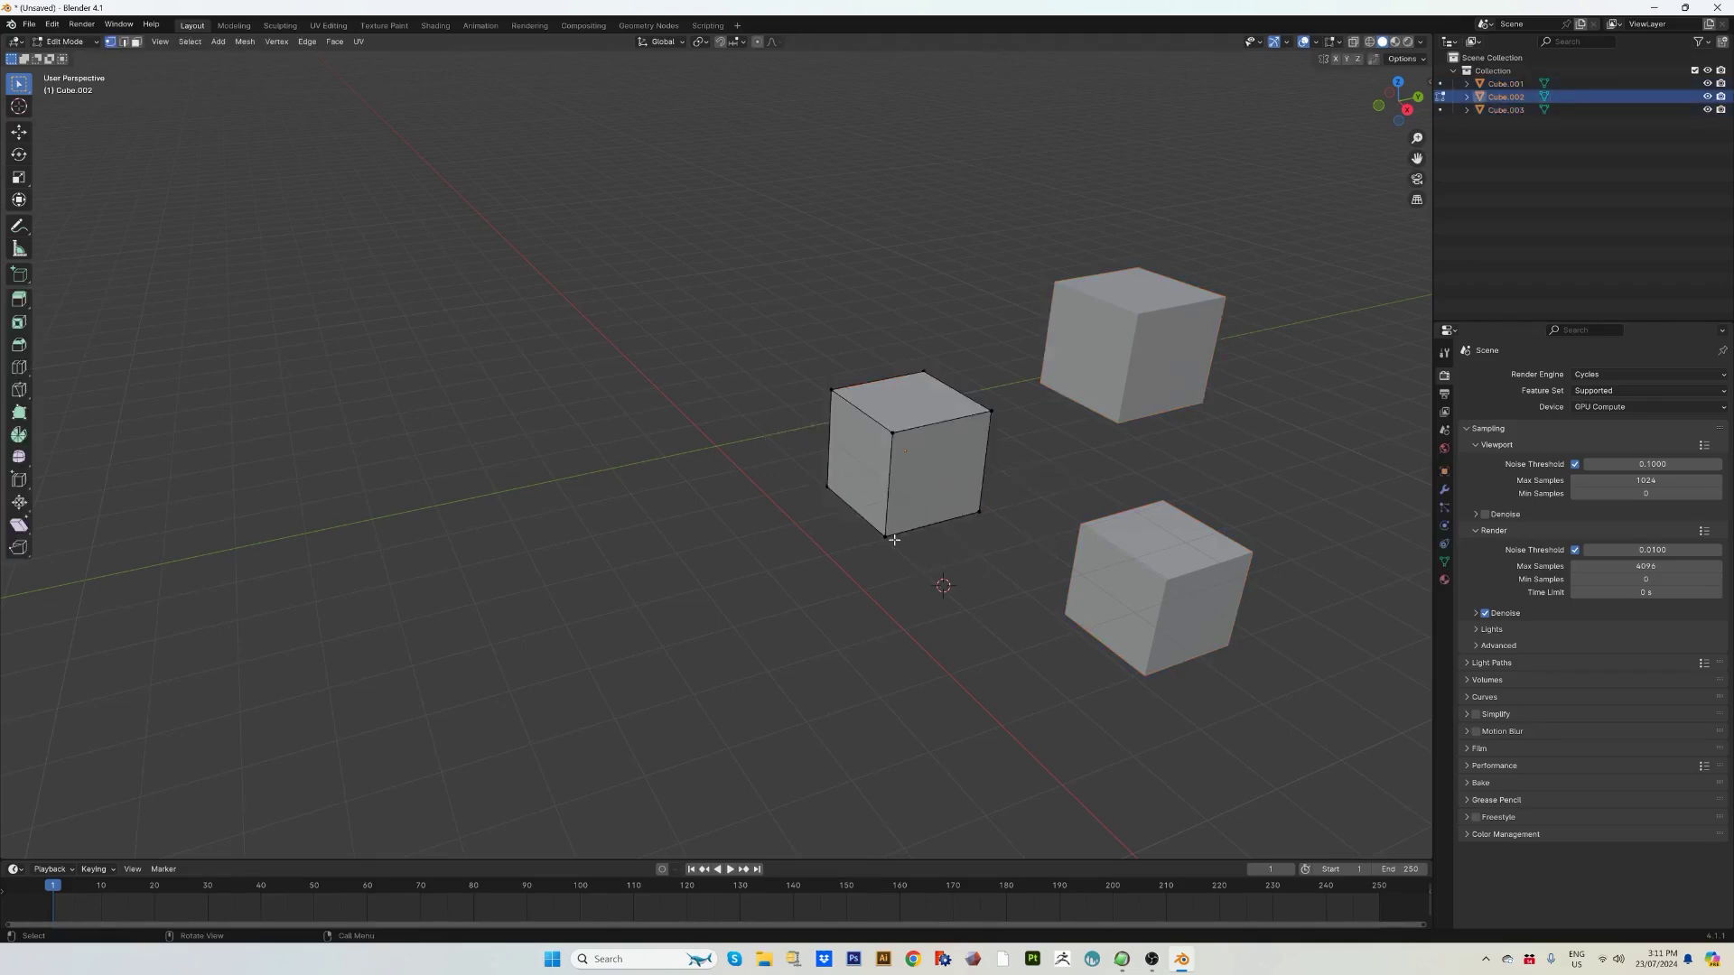
click(886, 536)
click(244, 41)
mouse_move(261, 84)
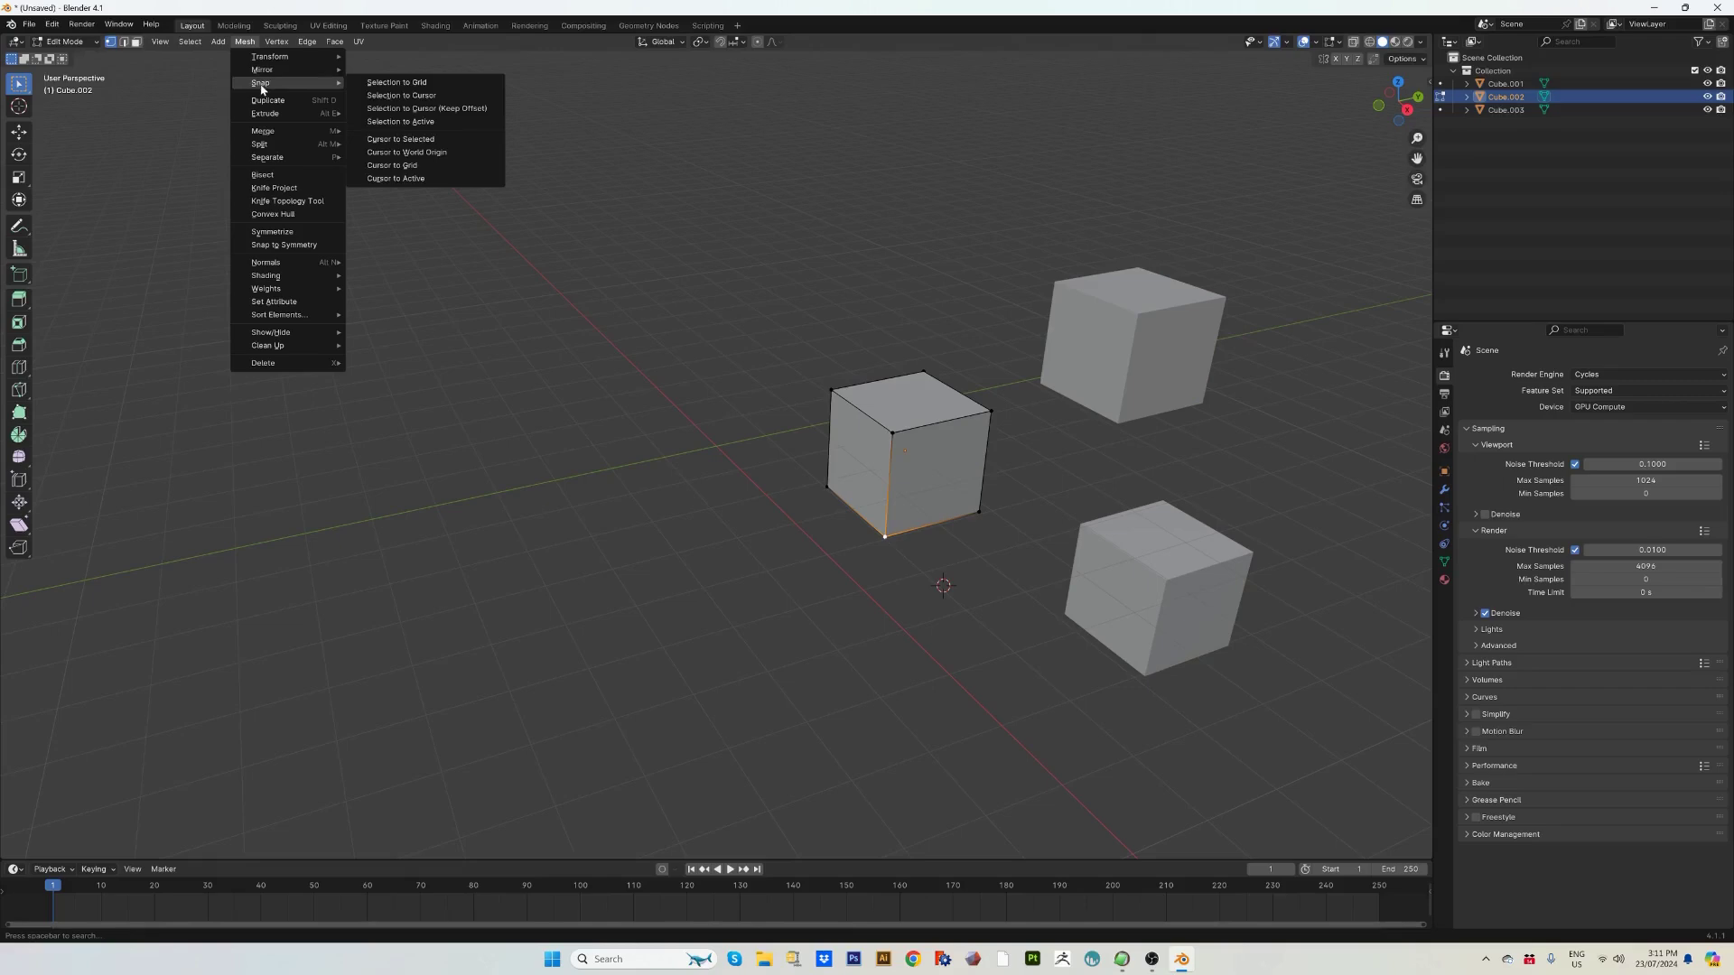
click(400, 139)
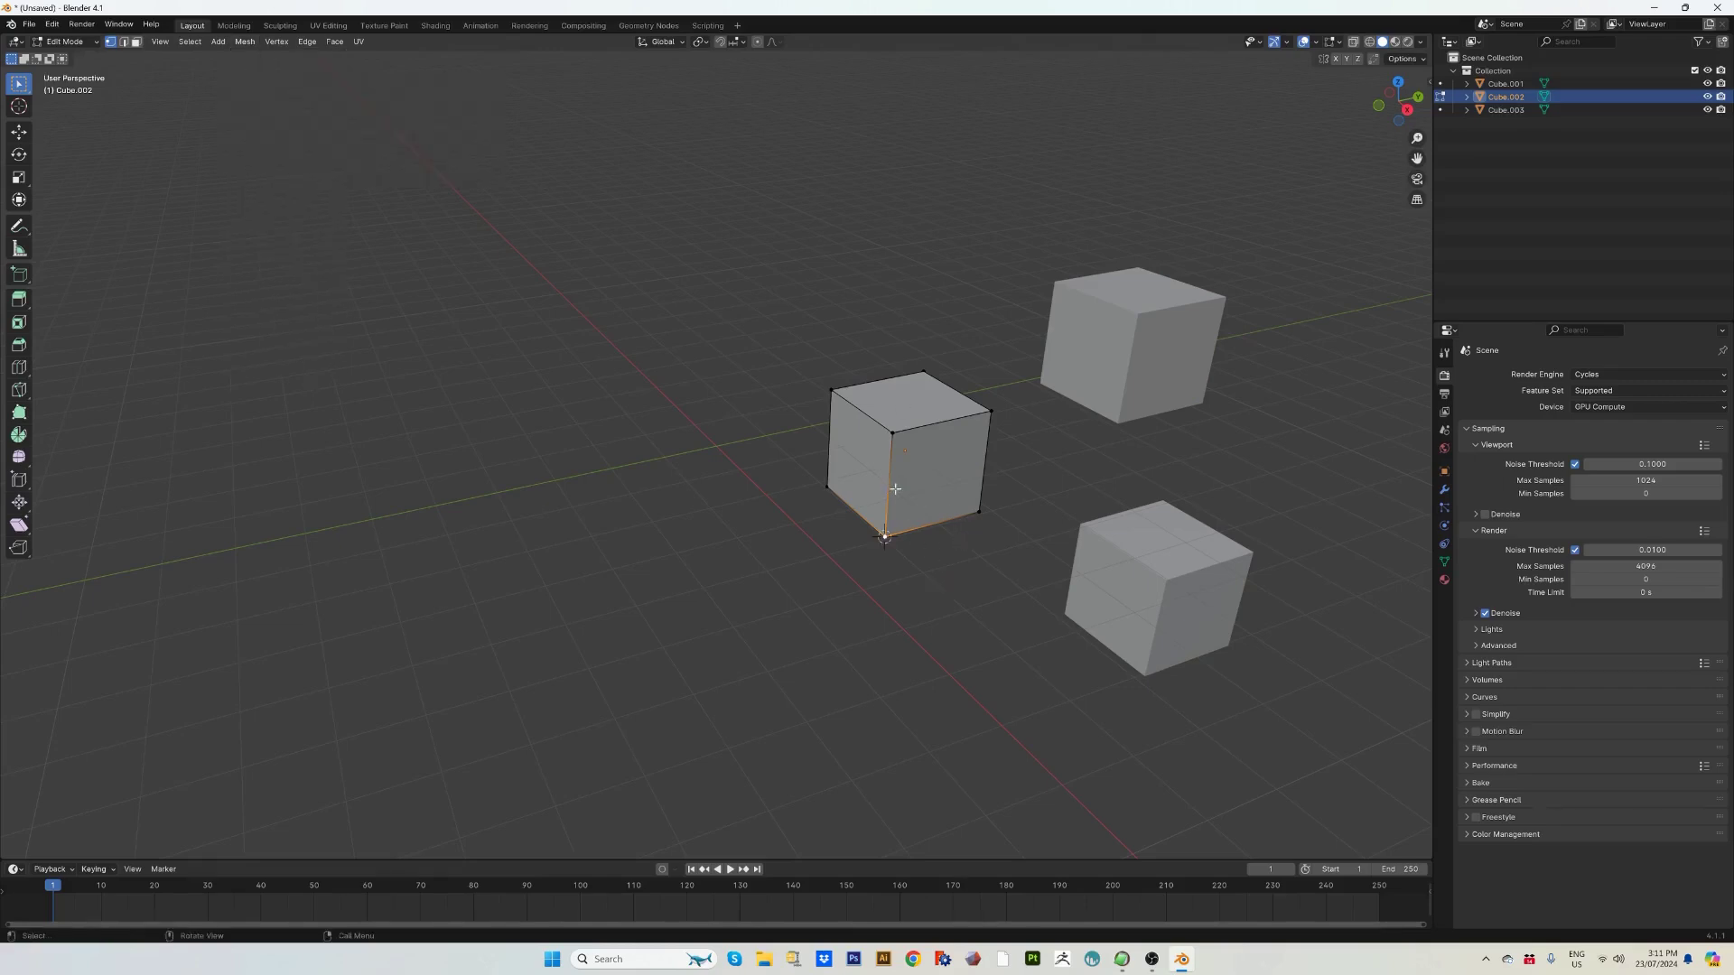
key(ctrl+Tab)
click(893, 448)
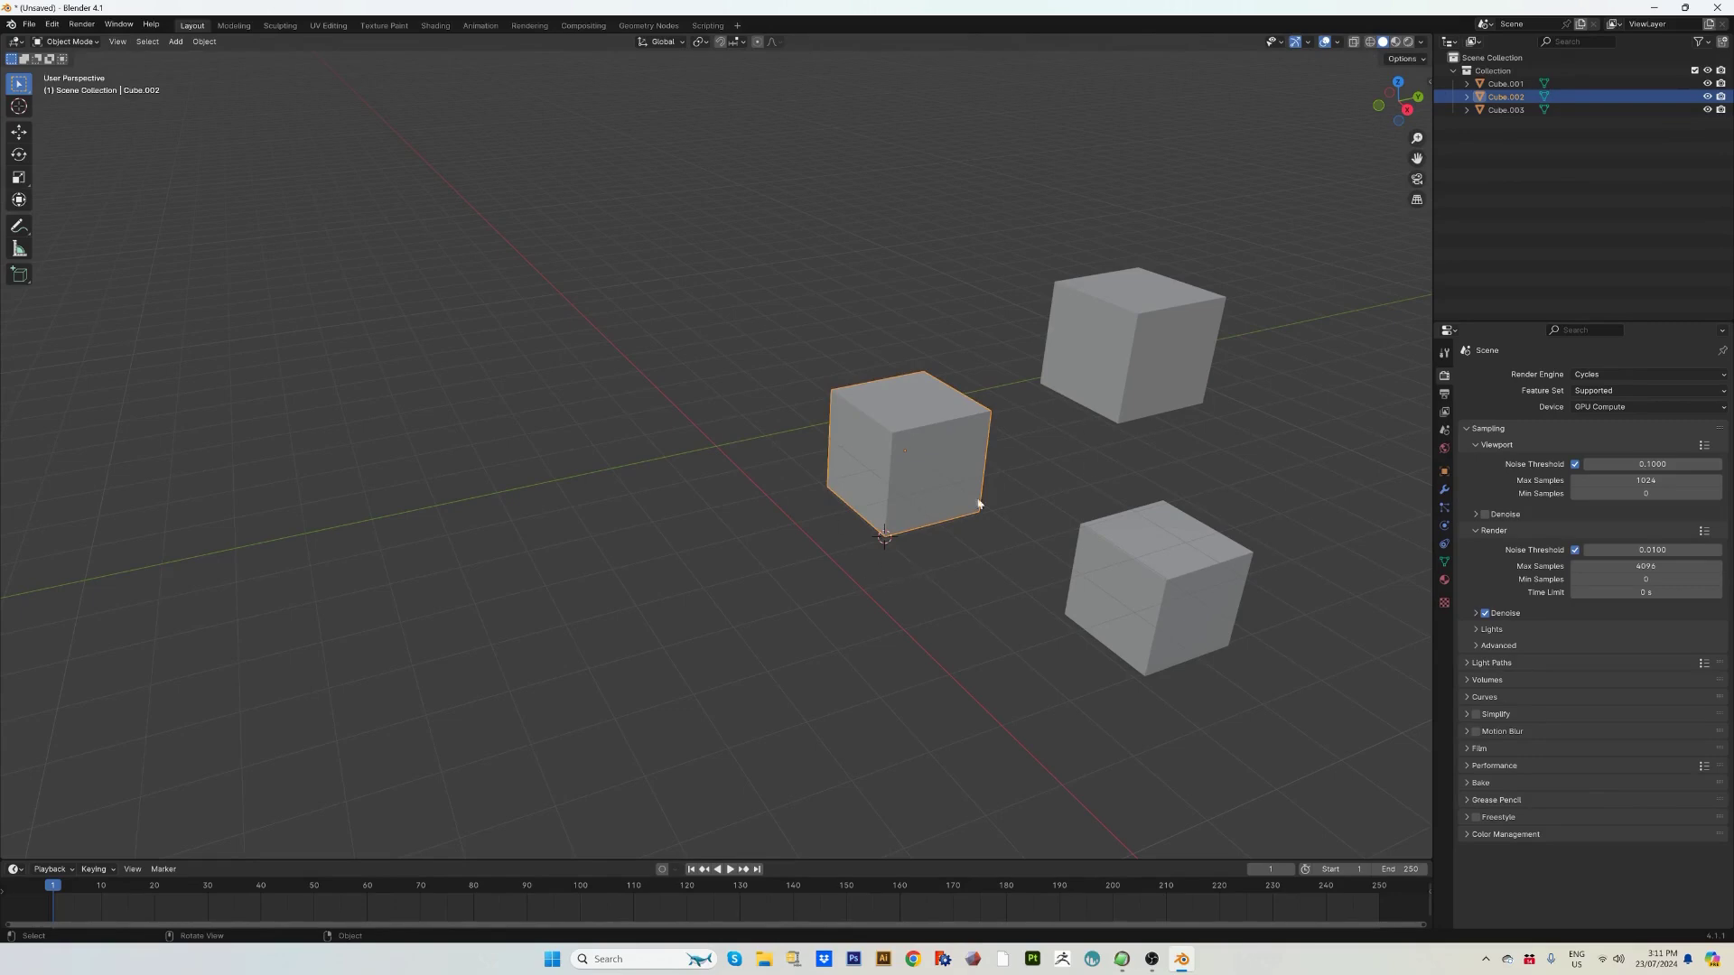
Group the three cubes as Collection_GRP, shift them up-left, then reselect the group via one cube.
shift+right_click(973, 578)
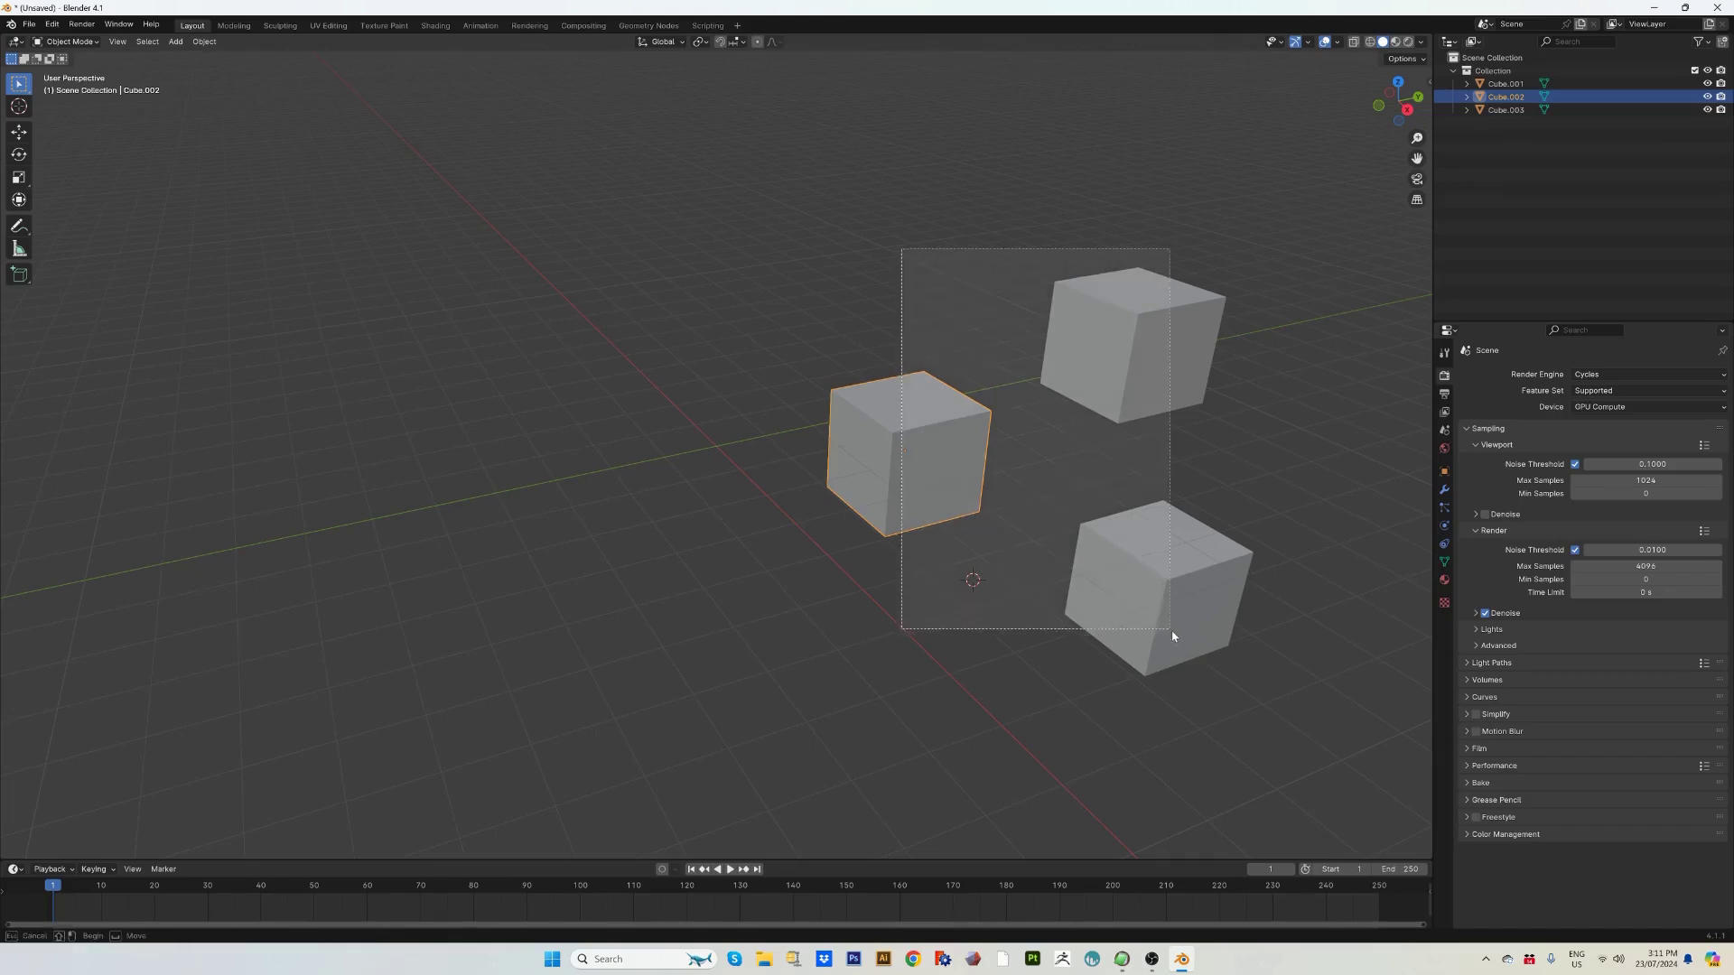
drag(908, 255, 1199, 660)
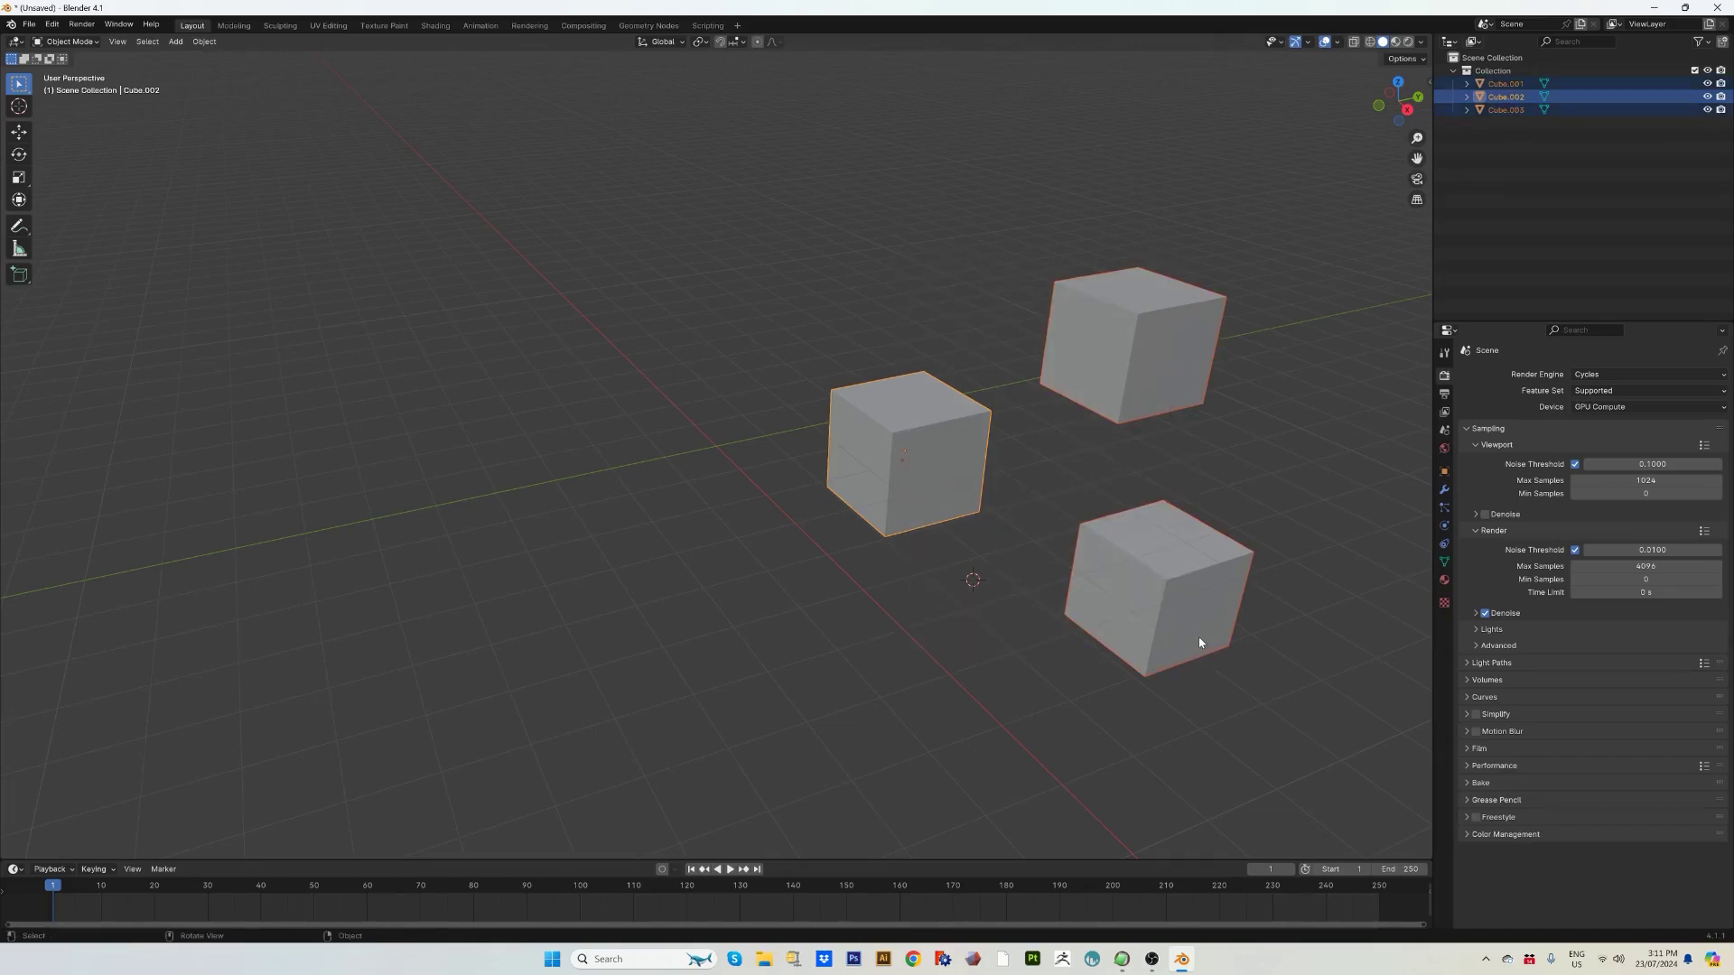
key(ctrl+g)
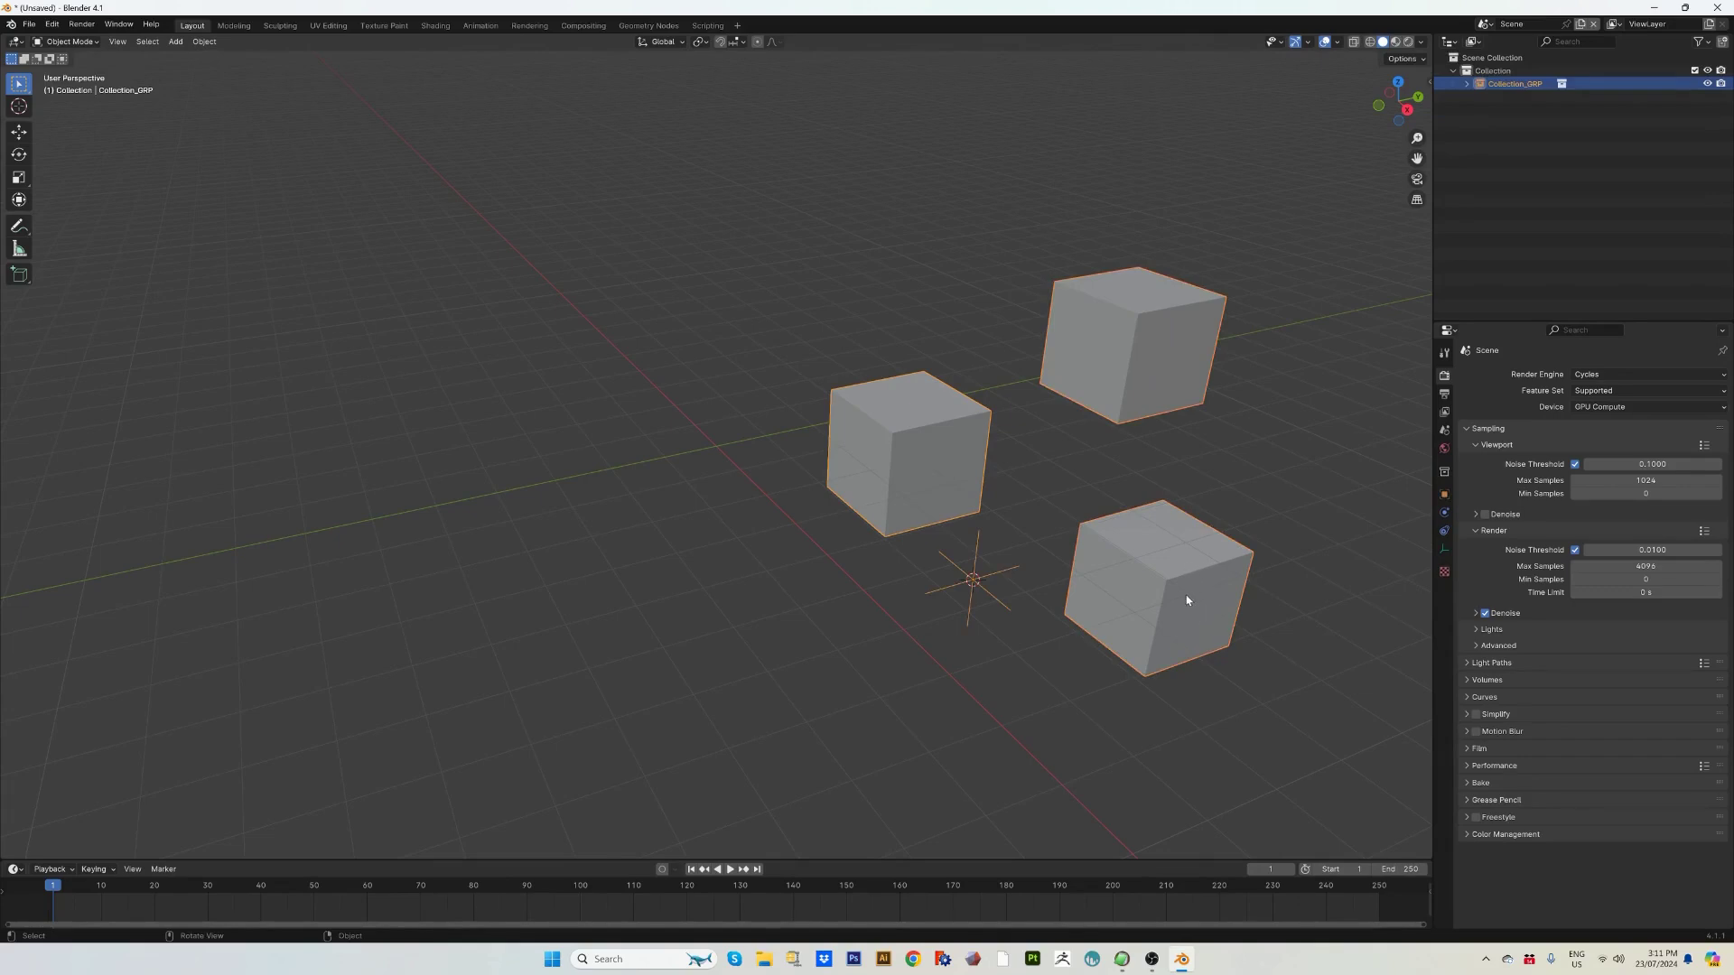
drag(1191, 602, 744, 520)
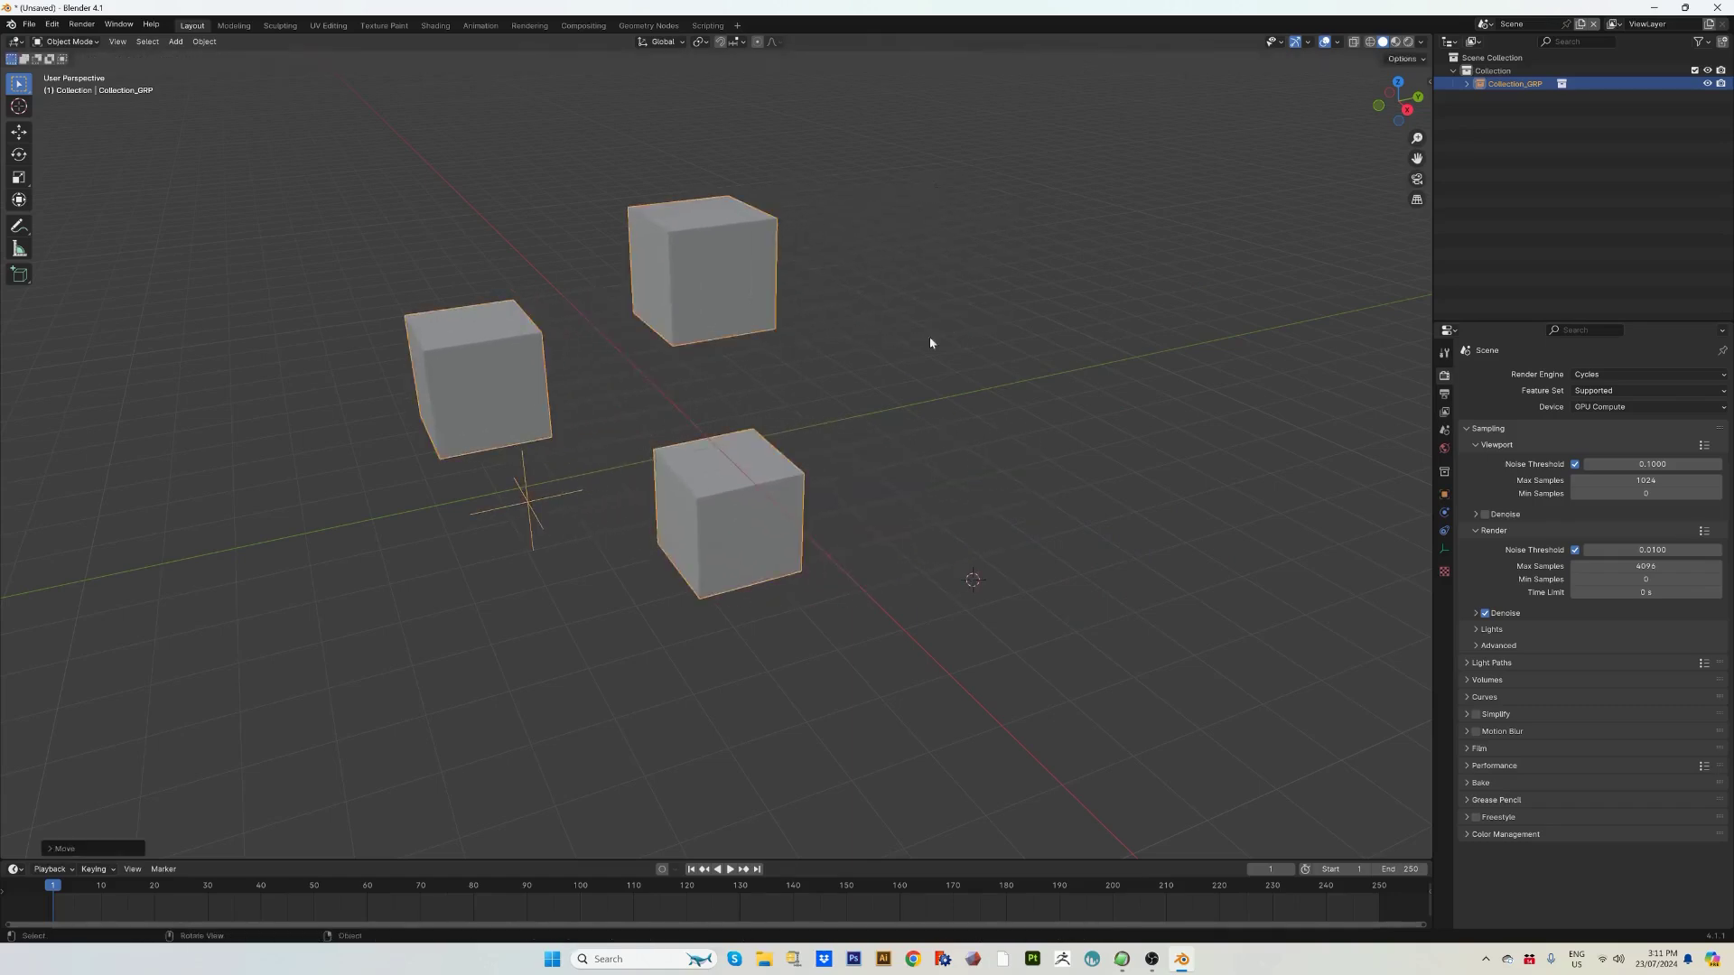
drag(987, 313, 1150, 592)
click(759, 526)
Move the cube group further left and deselect it.
key(g)
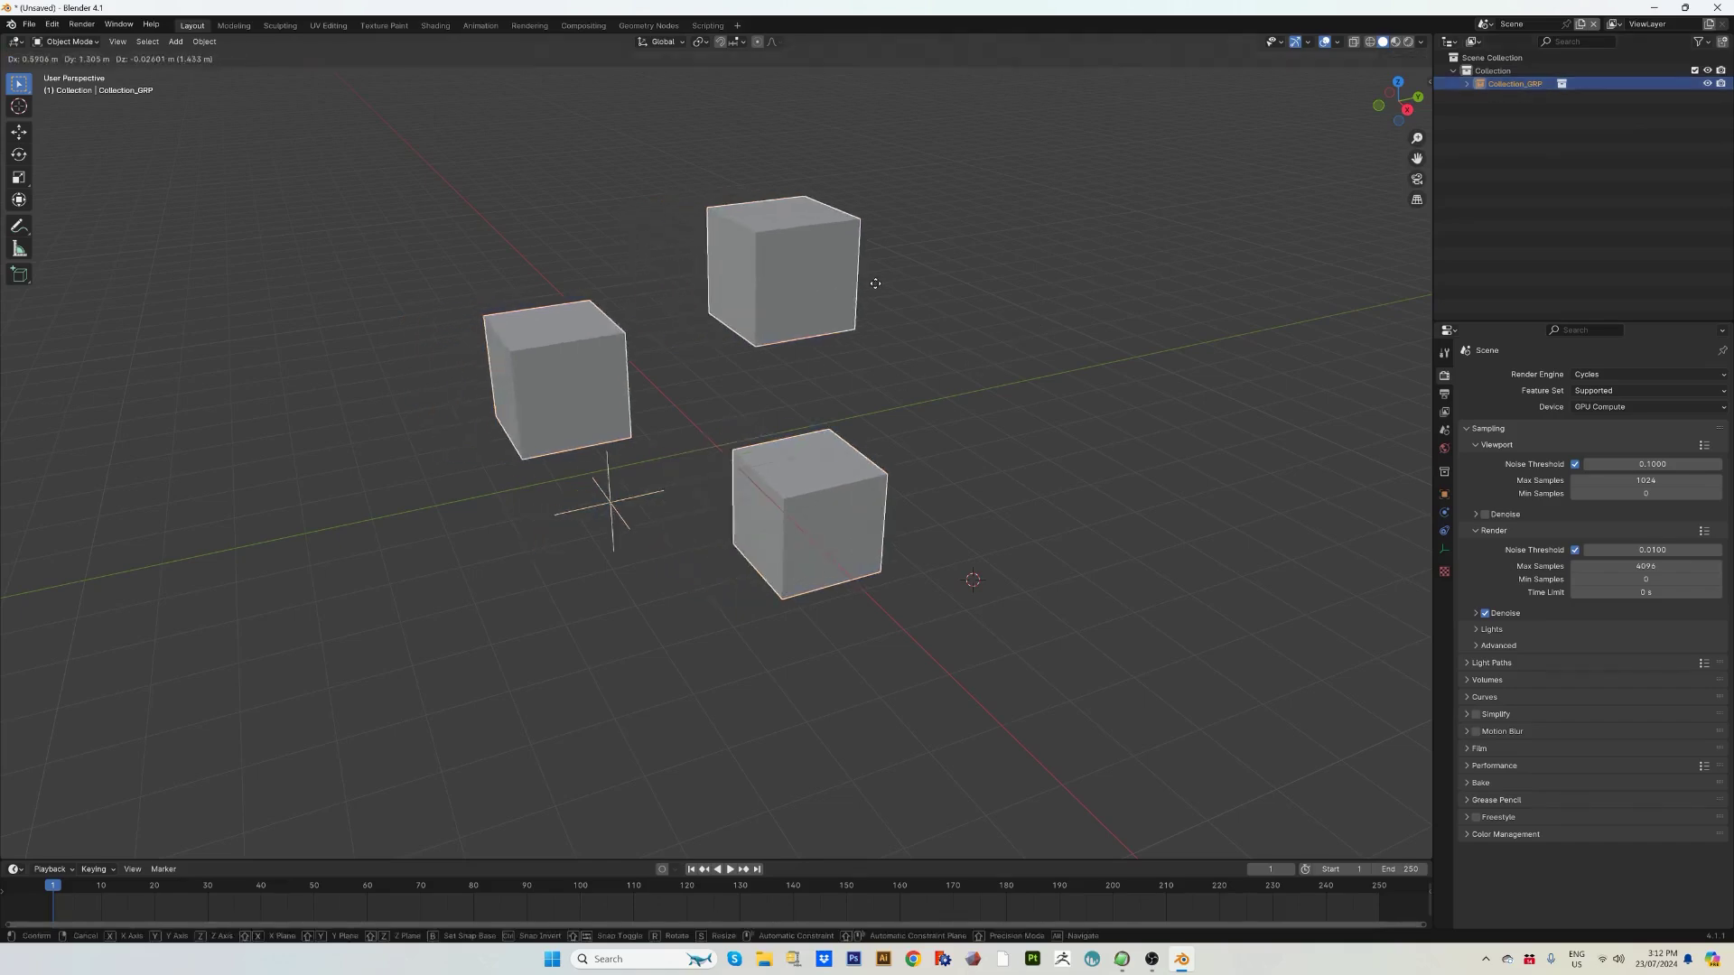
click(903, 297)
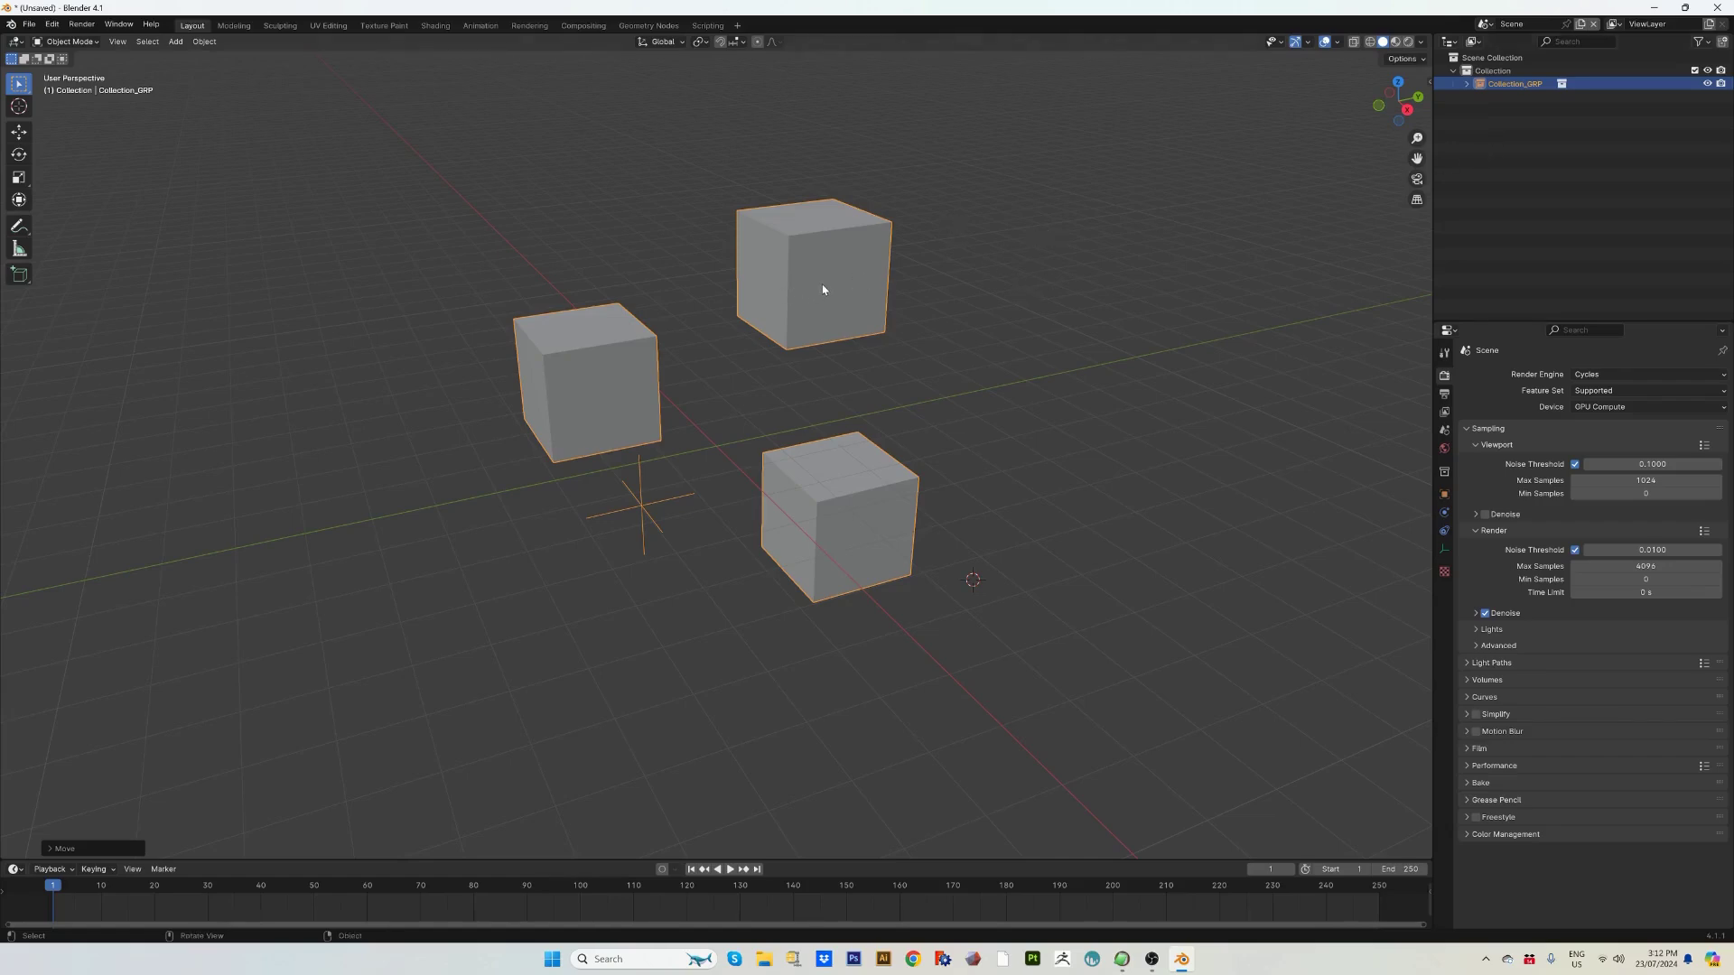
key(g)
click(579, 275)
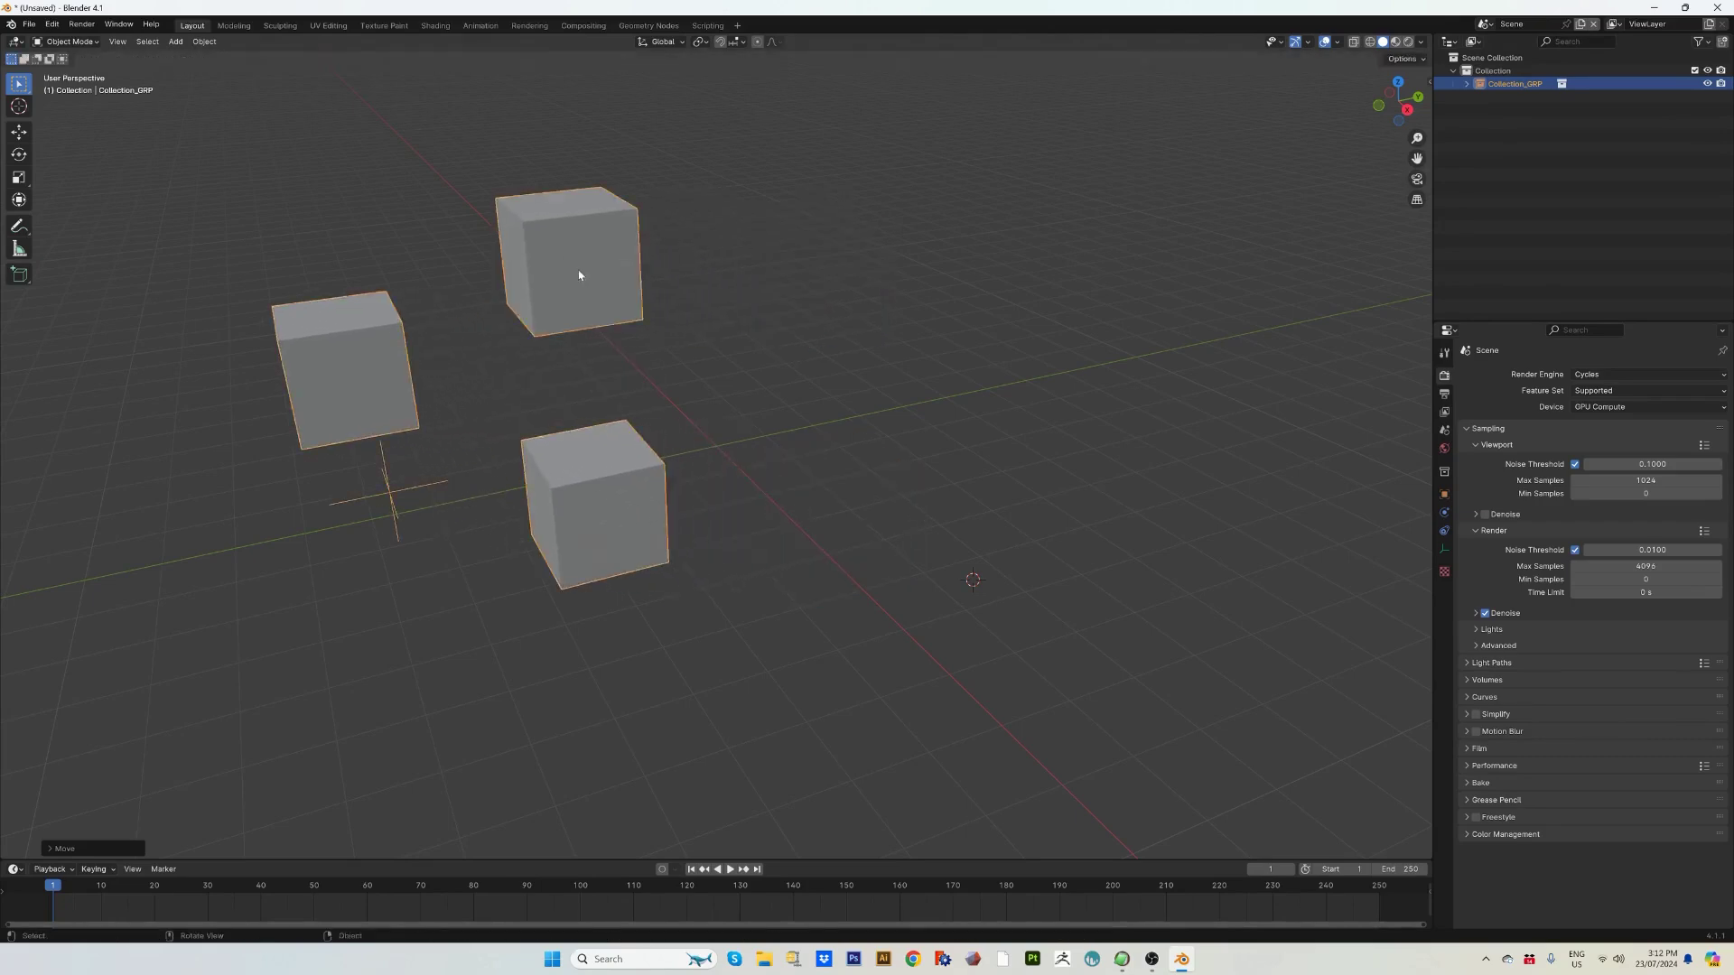
click(984, 355)
Add a UV sphere at the 3D cursor plus two duplicates placed right and above.
key(shift+a)
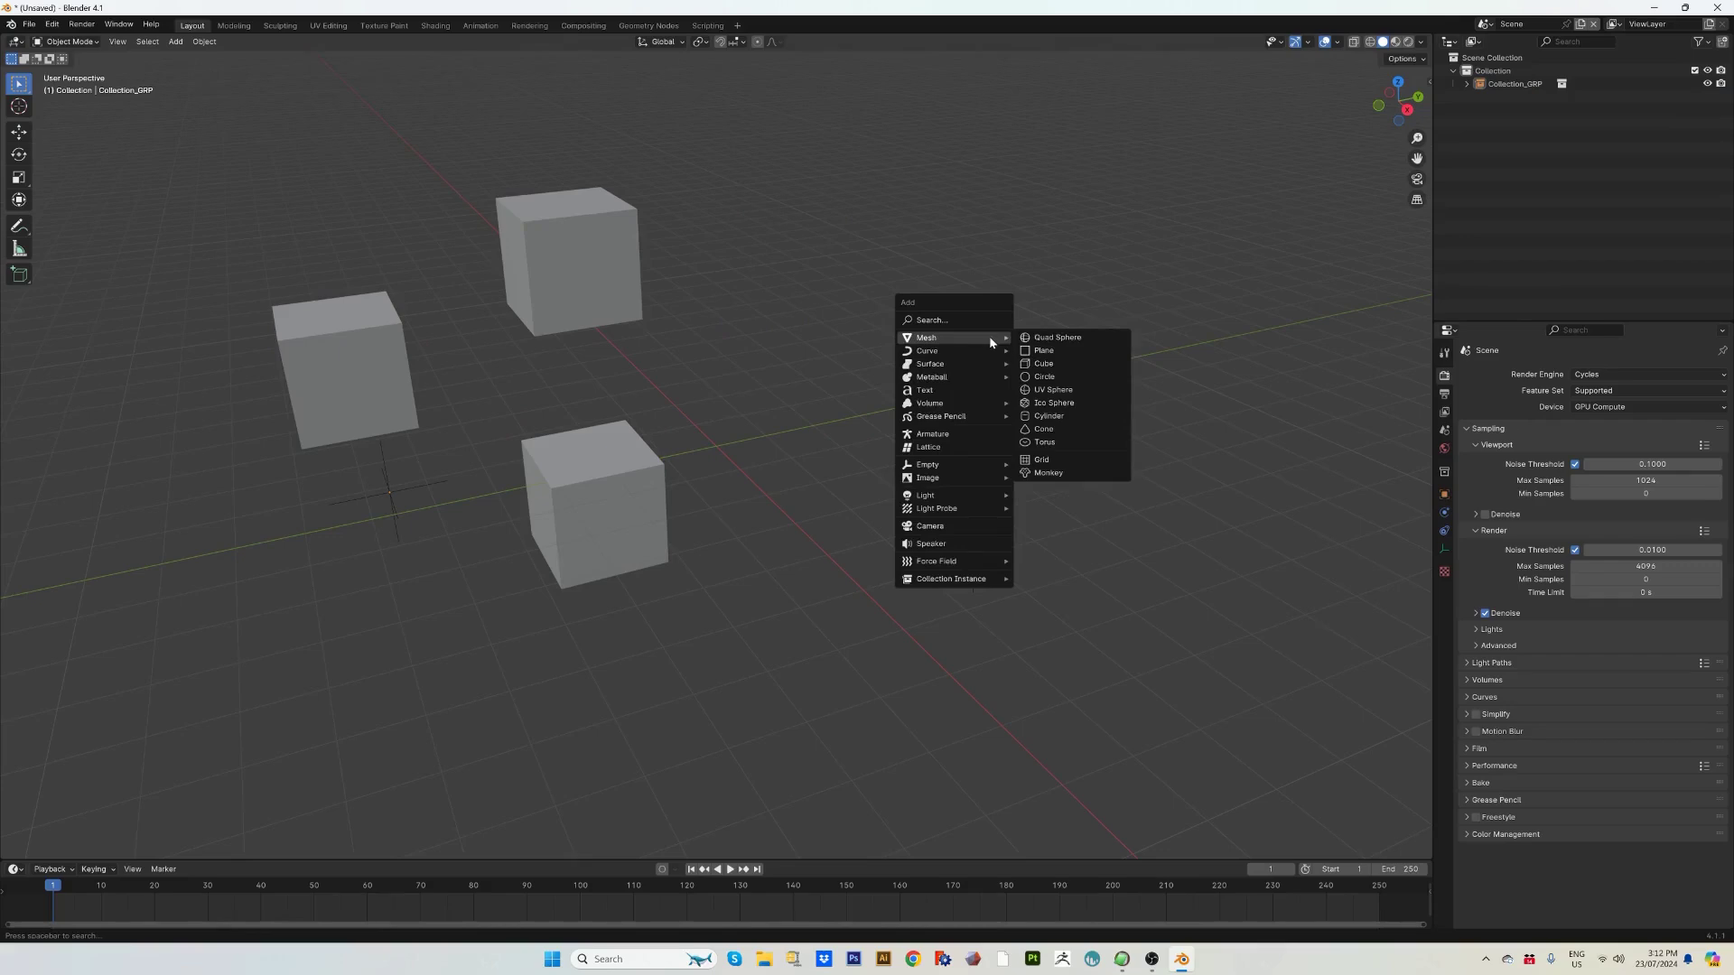
click(1051, 390)
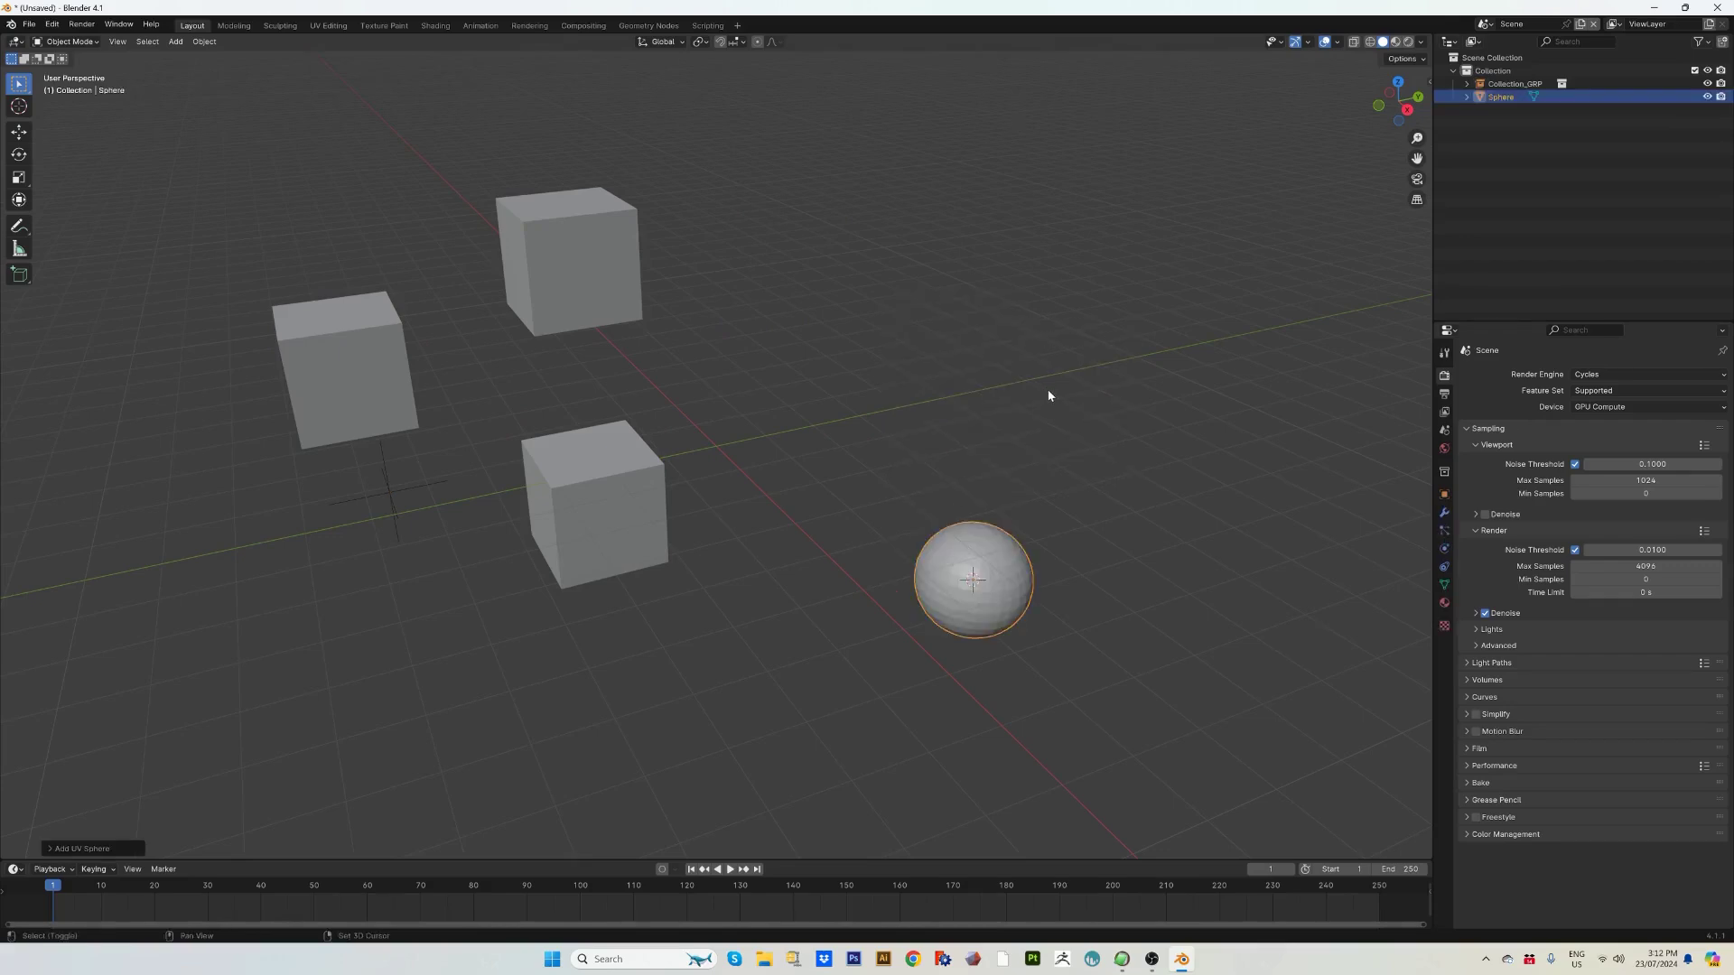
key(shift+d)
click(1211, 413)
key(shift+d)
click(1146, 265)
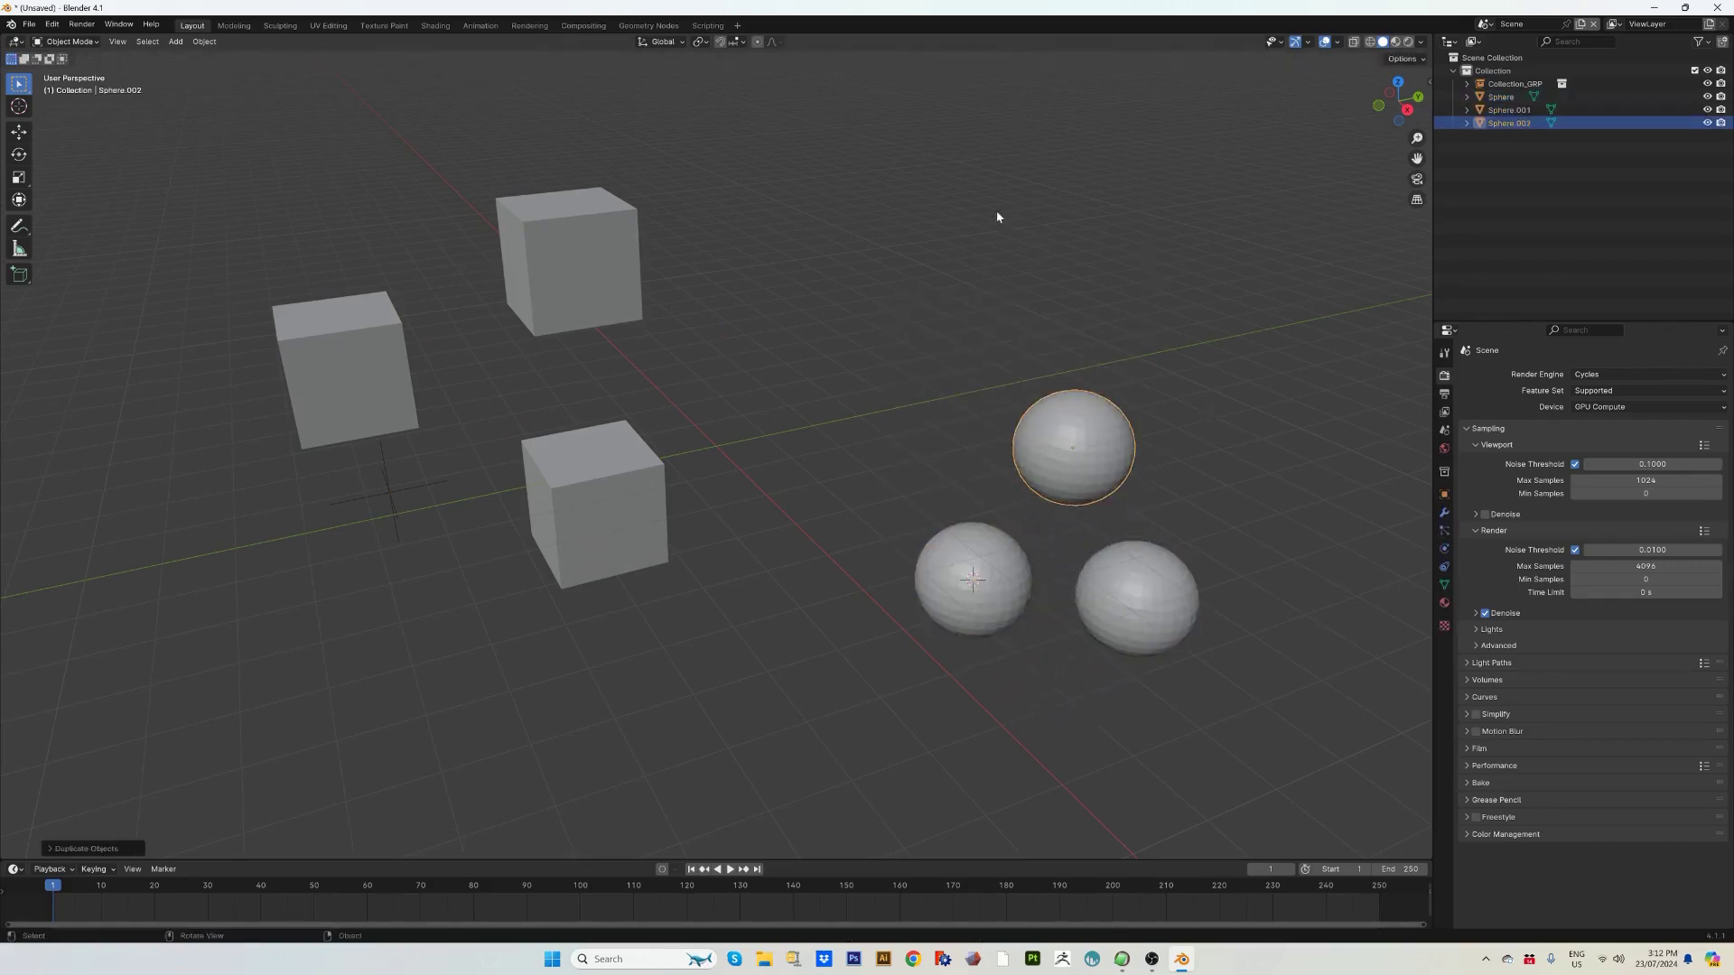
Add a cone at the 3D cursor plus two duplicates placed above the spheres.
key(shift+a)
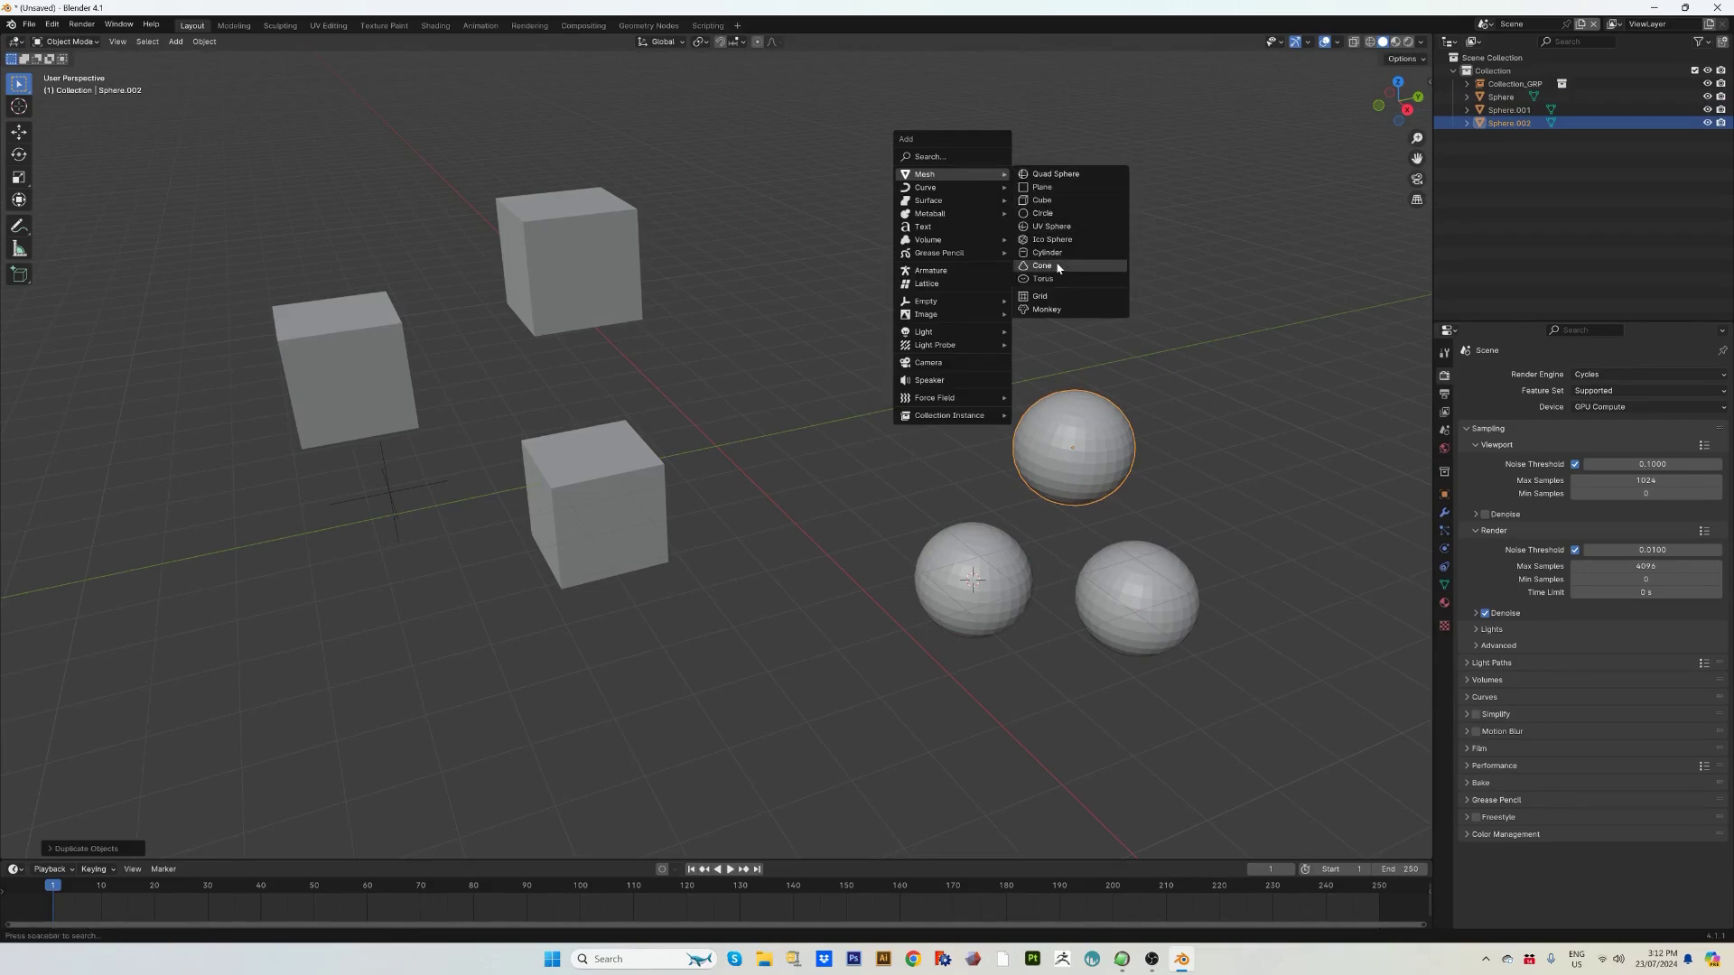
click(1058, 267)
key(shift+d)
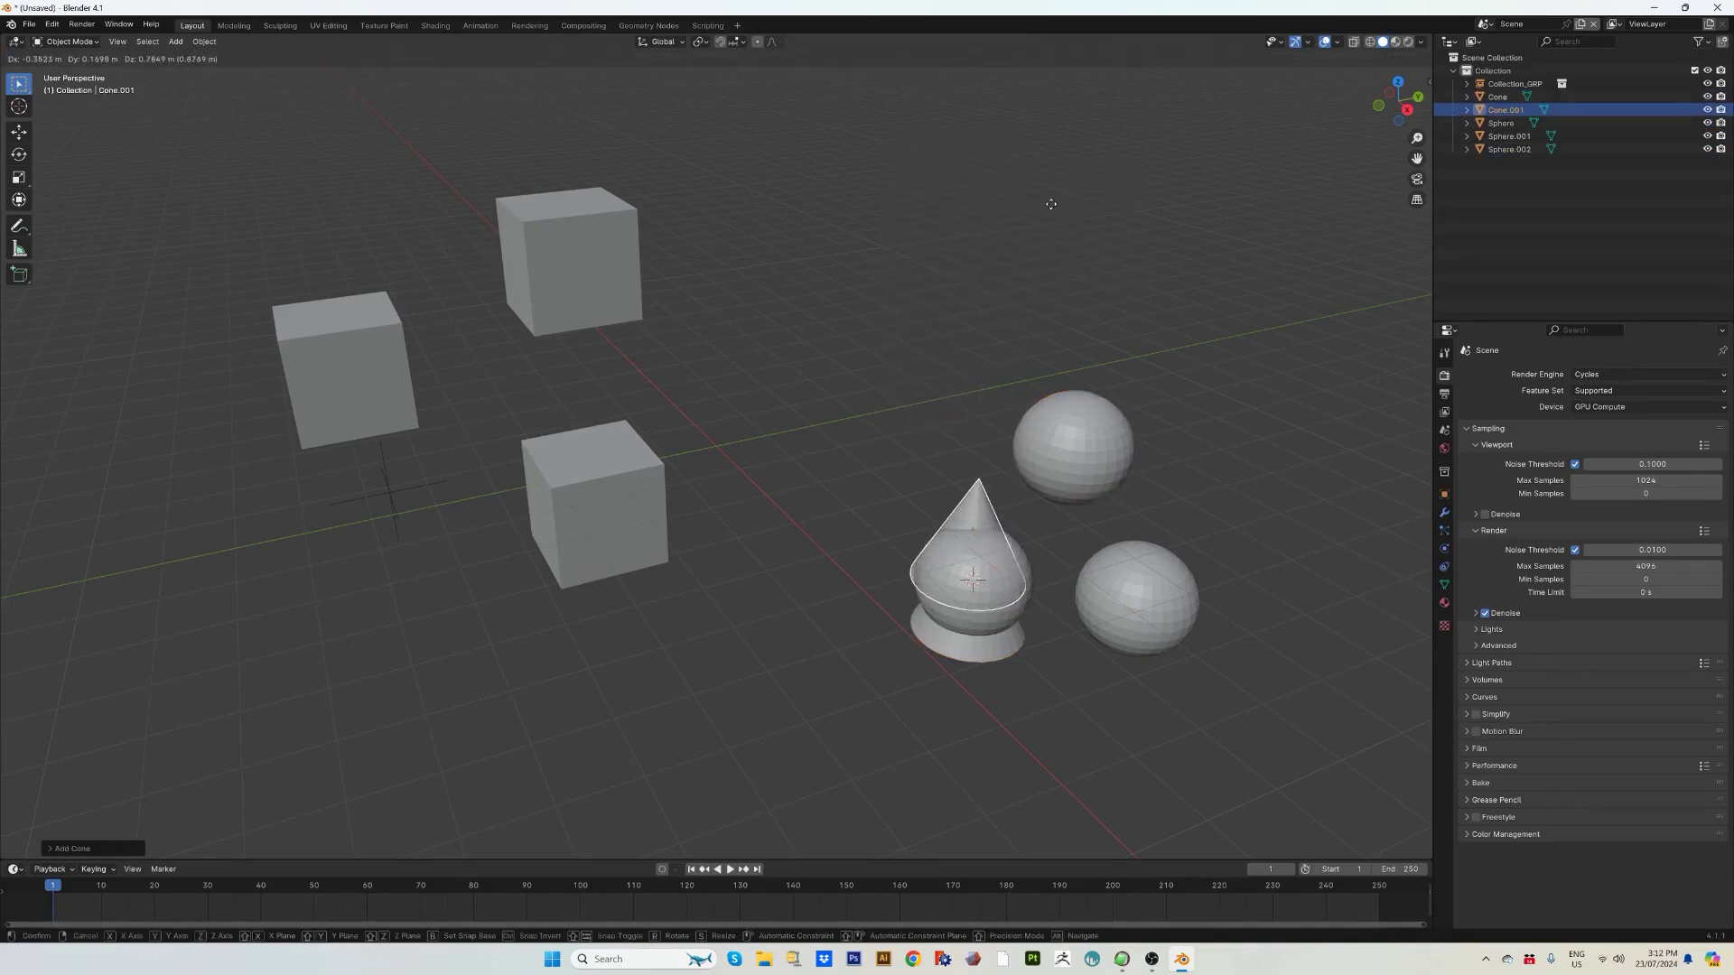
click(975, 105)
key(shift+d)
click(1048, 90)
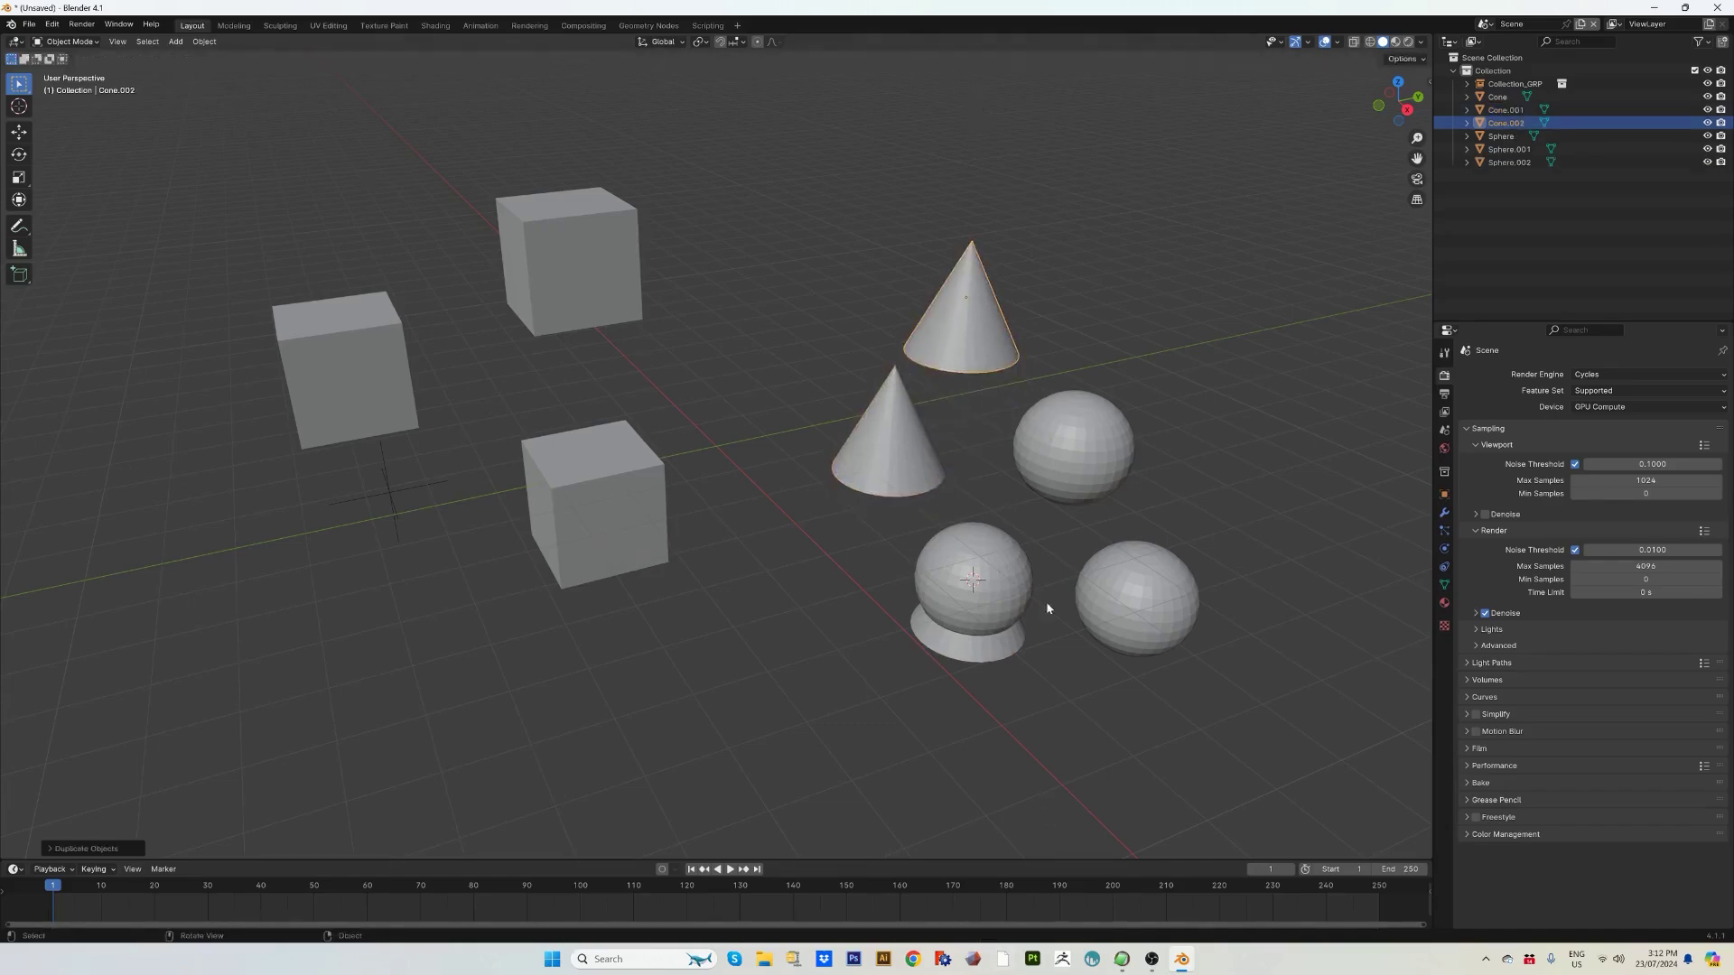
Rearrange the cones, moving the hidden cone top-right and Cone.001 to the top.
shift+click(1008, 667)
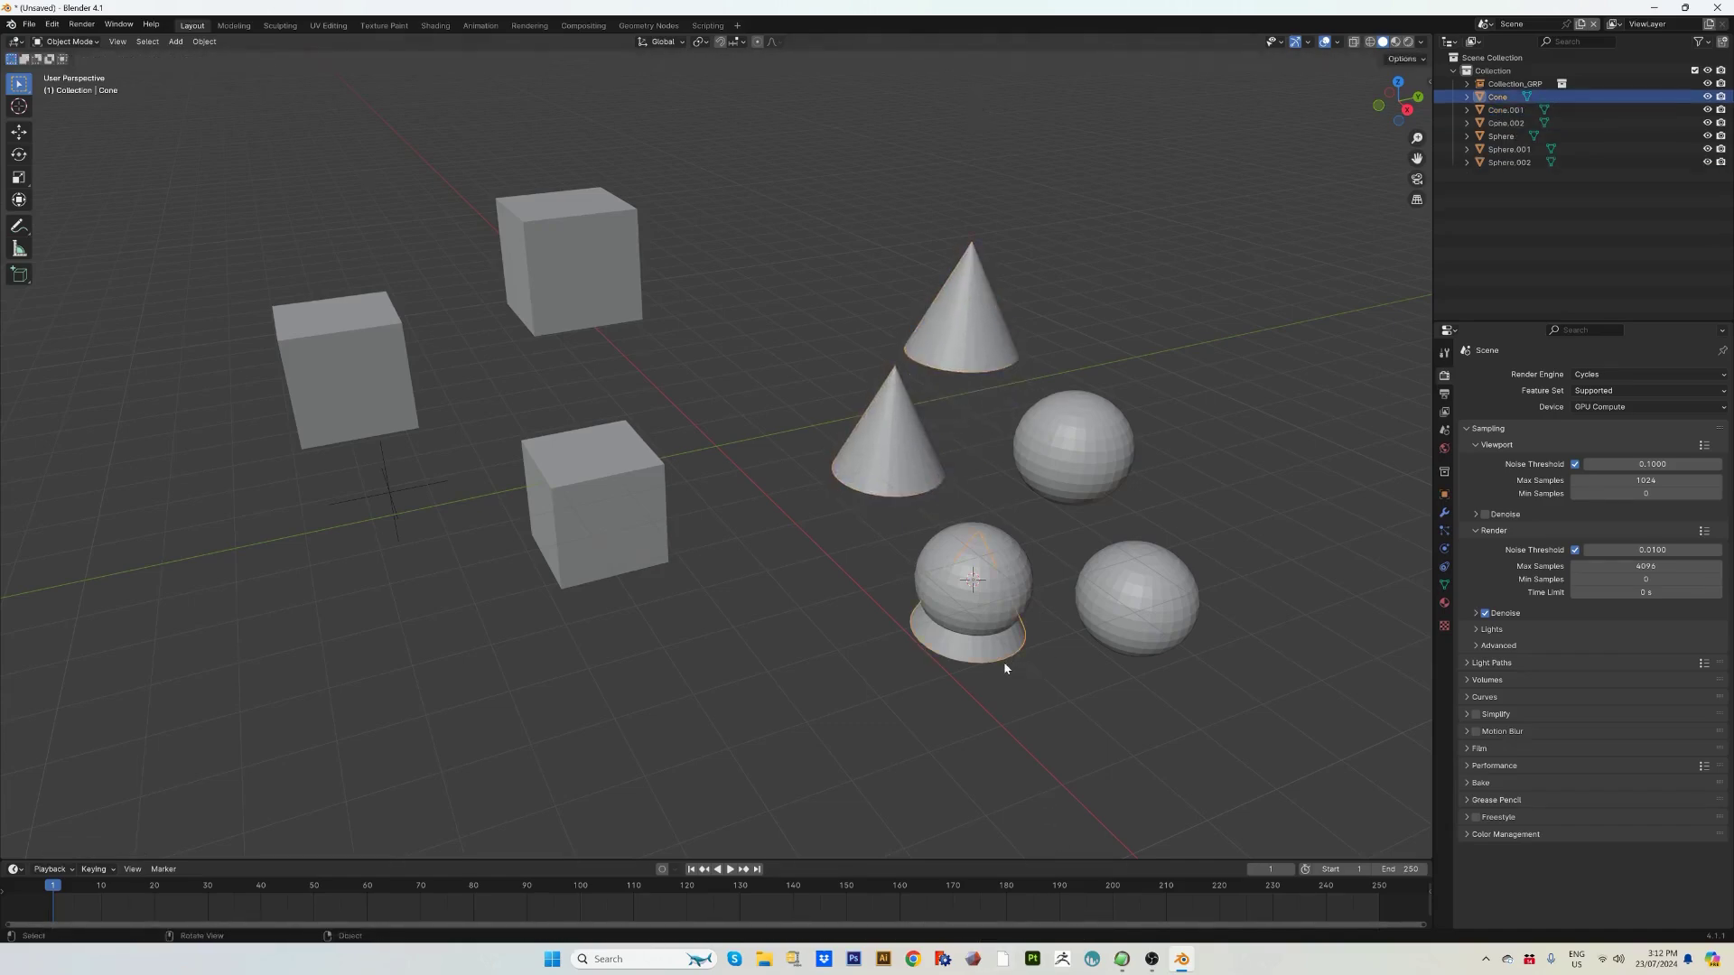
key(g)
click(1116, 277)
click(912, 446)
key(g)
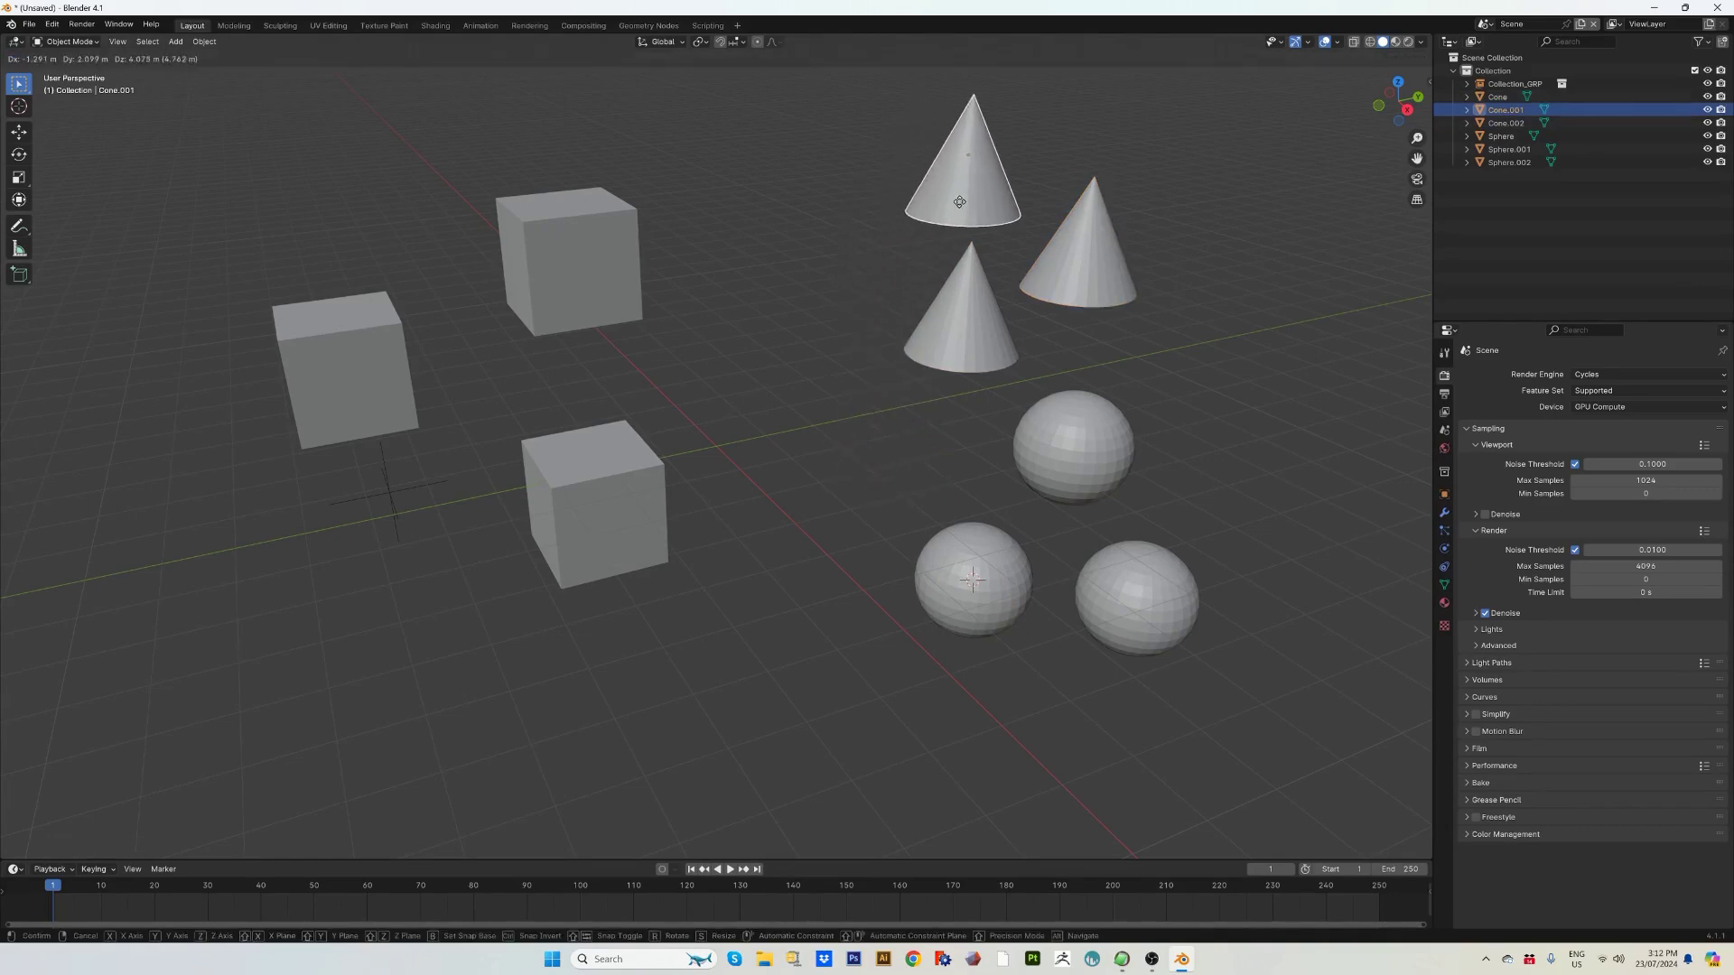
click(962, 149)
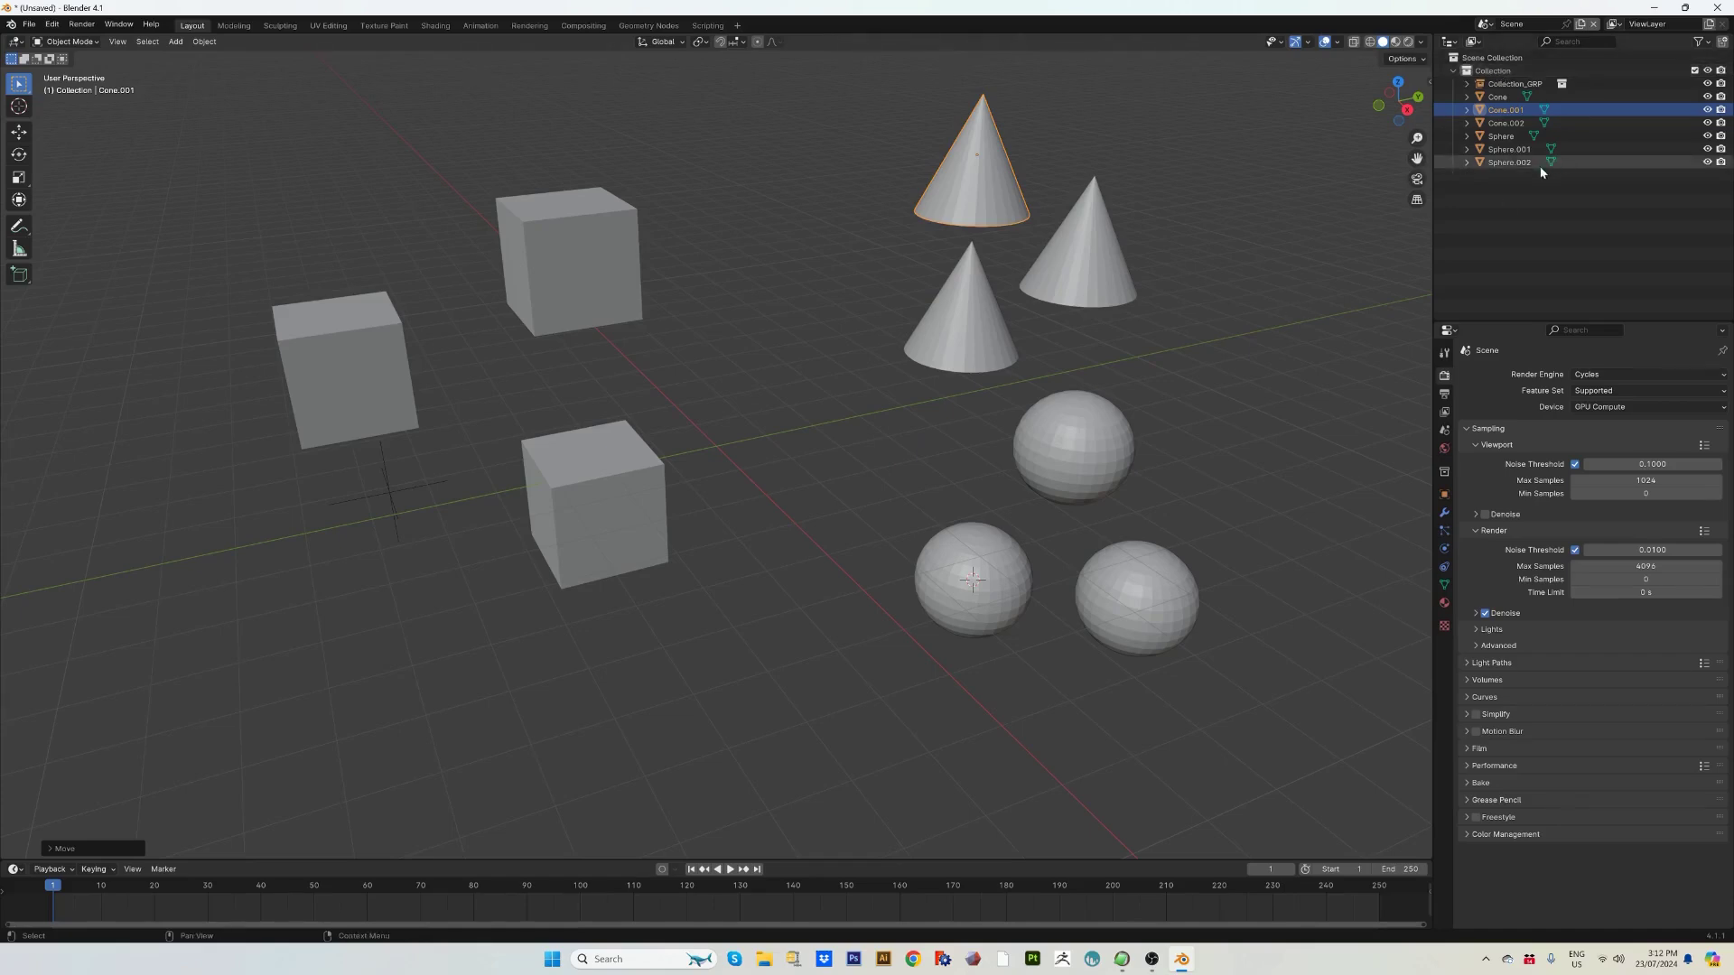
Create Collection 2, move the three spheres into it and the cones to Scene Collection.
right_click(1489, 203)
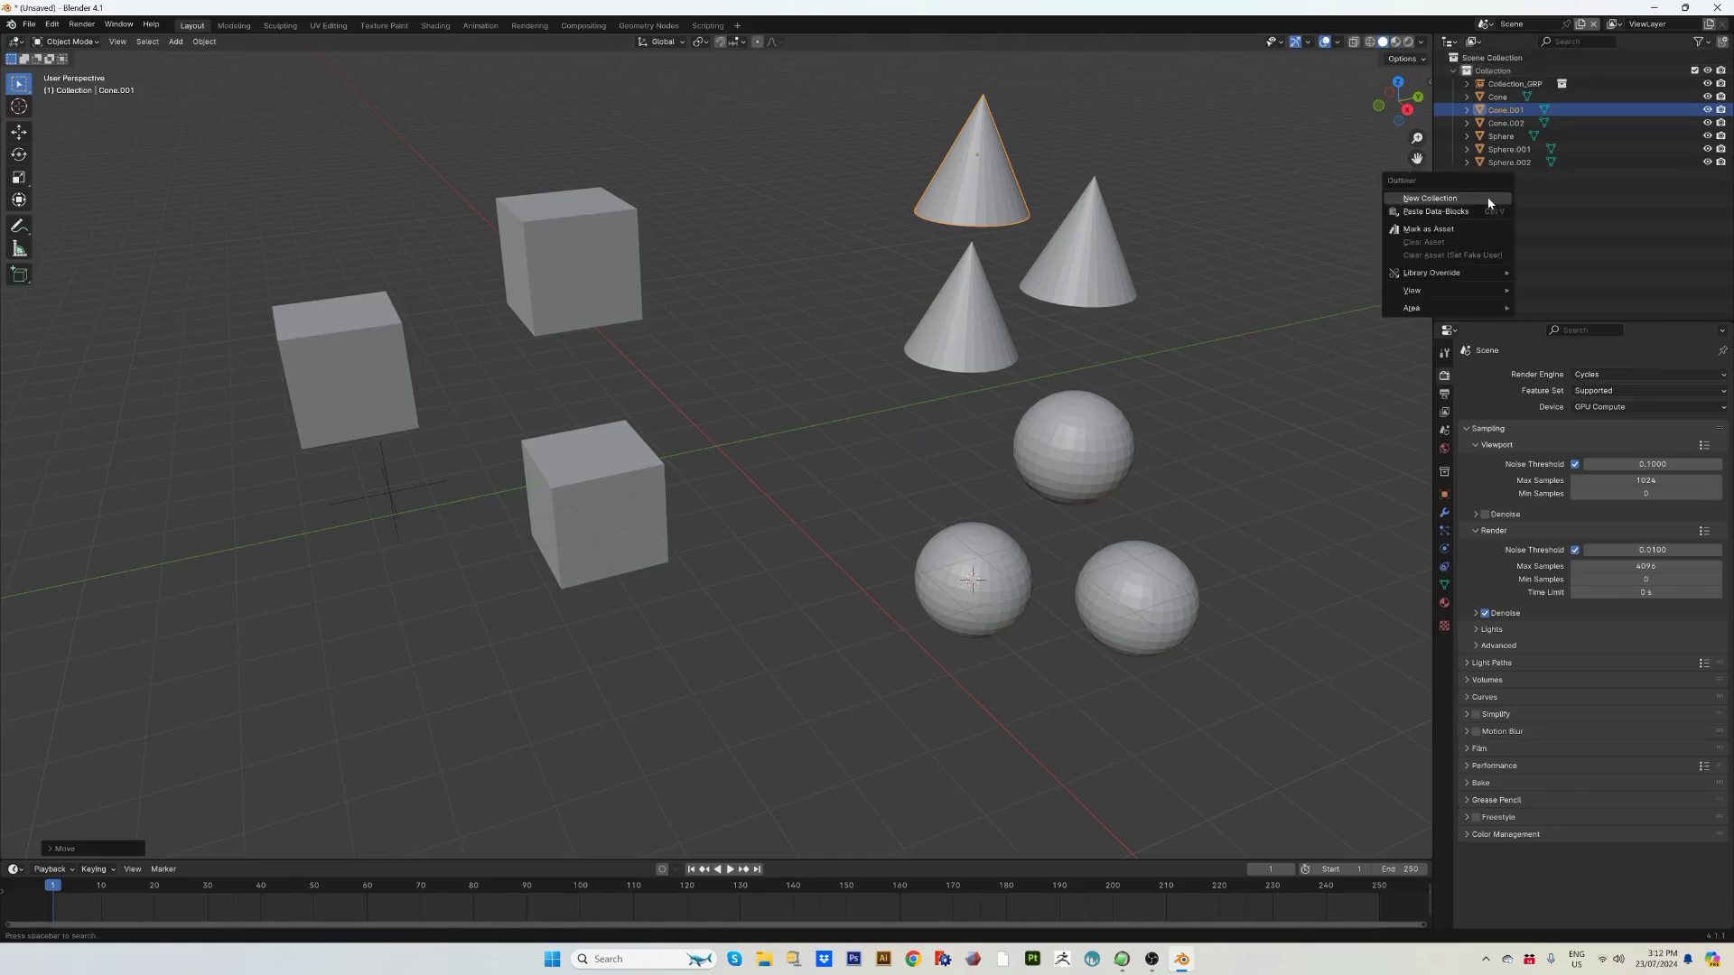
click(1488, 202)
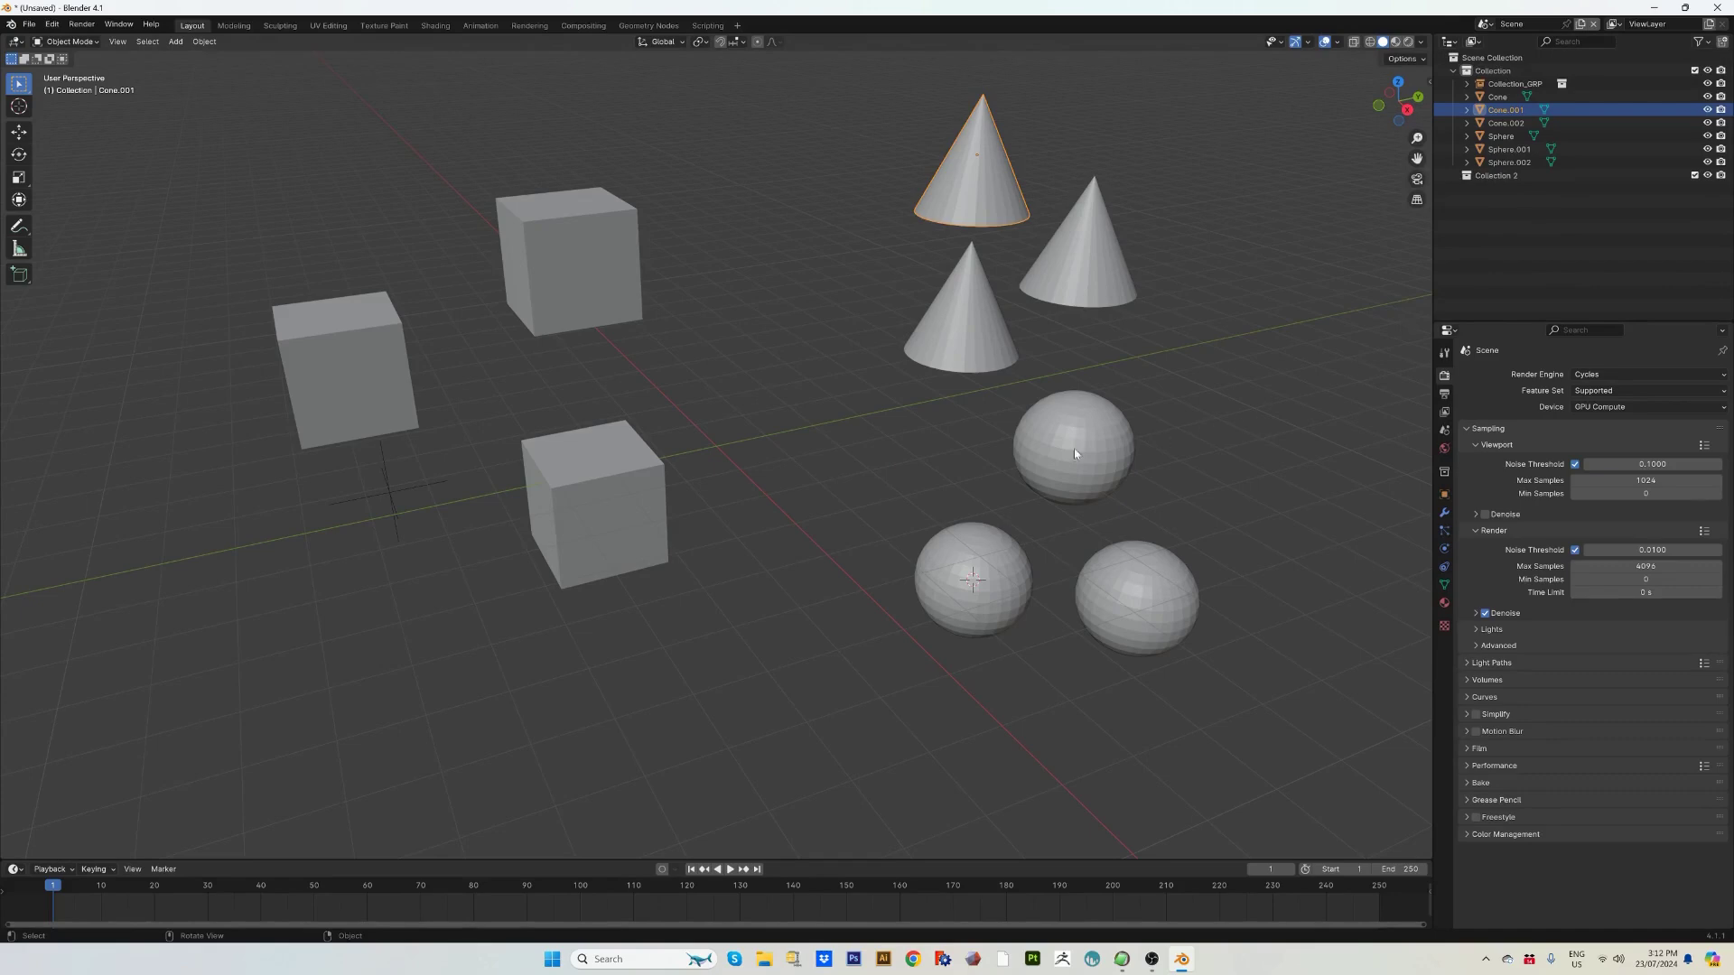
drag(943, 450, 1173, 650)
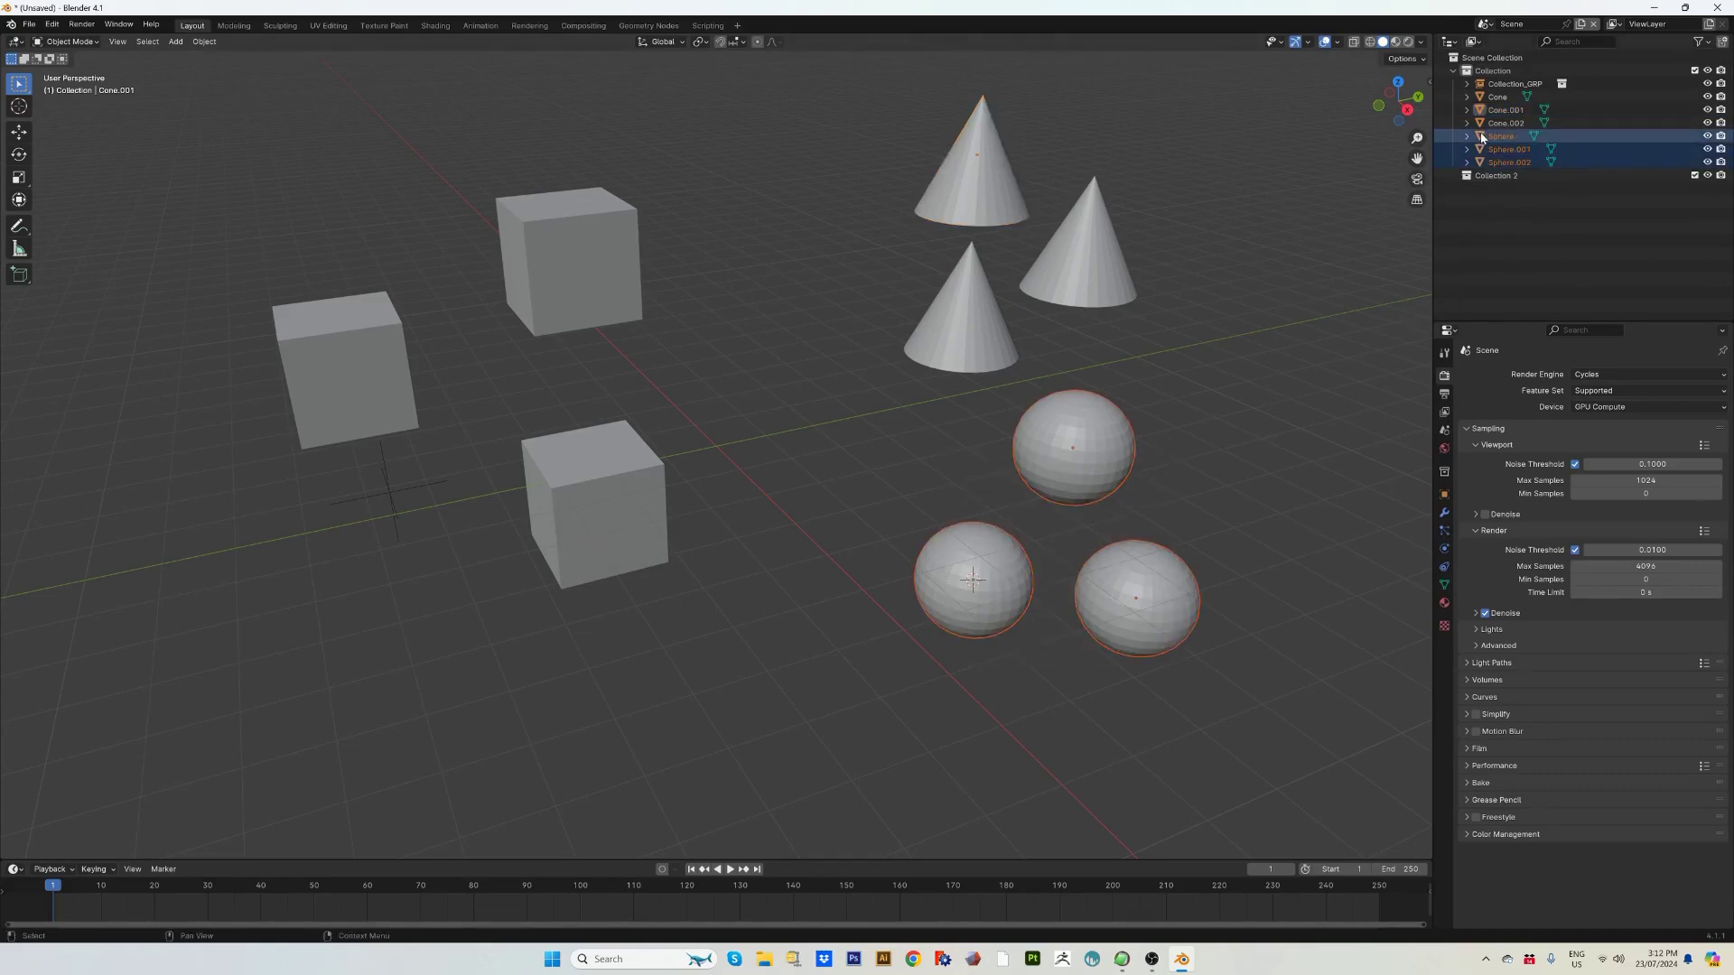
drag(1482, 137, 1495, 175)
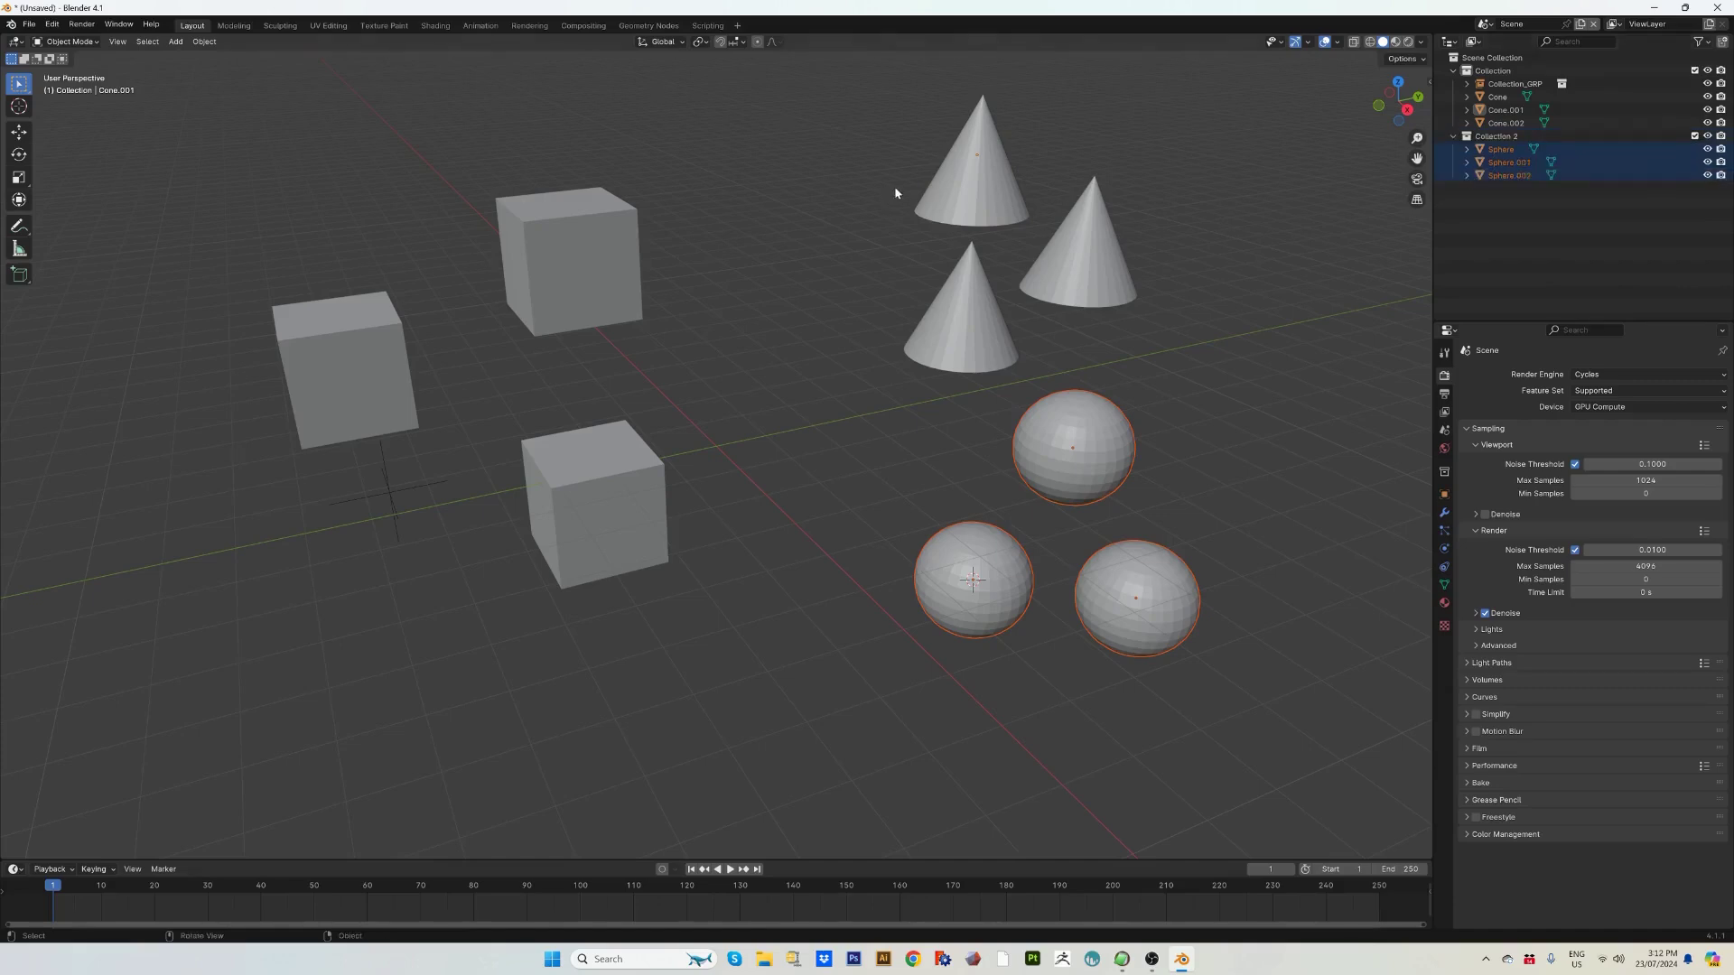
drag(895, 193, 1049, 300)
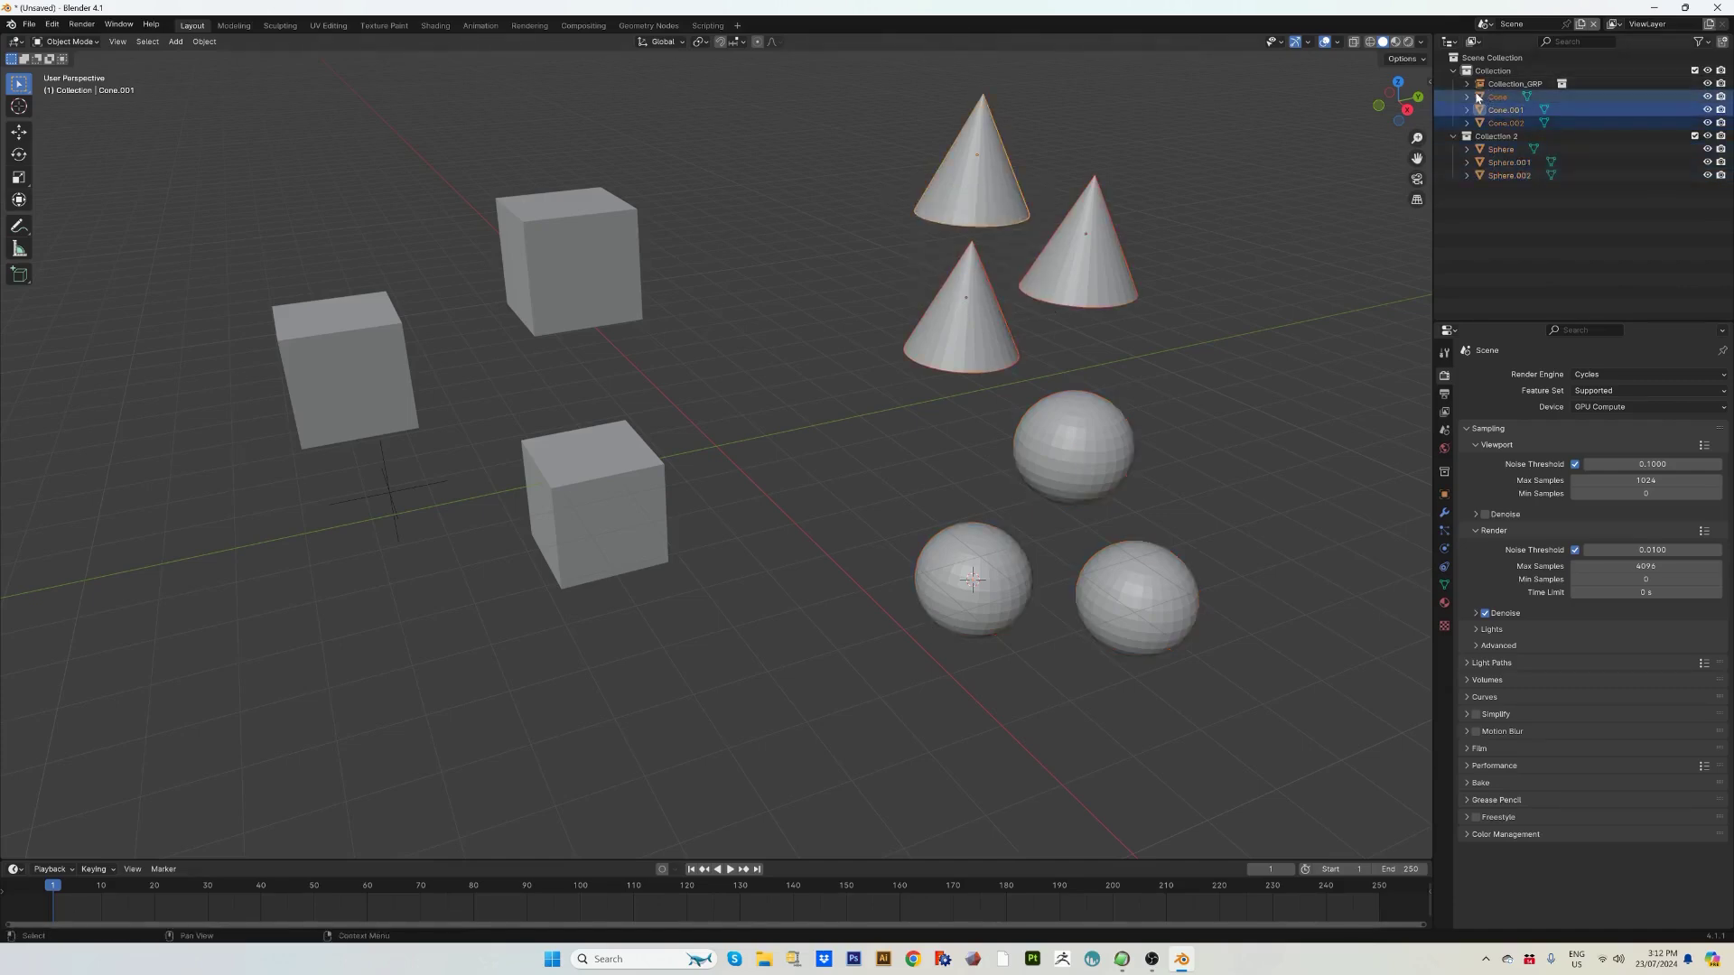
drag(1479, 97, 1492, 58)
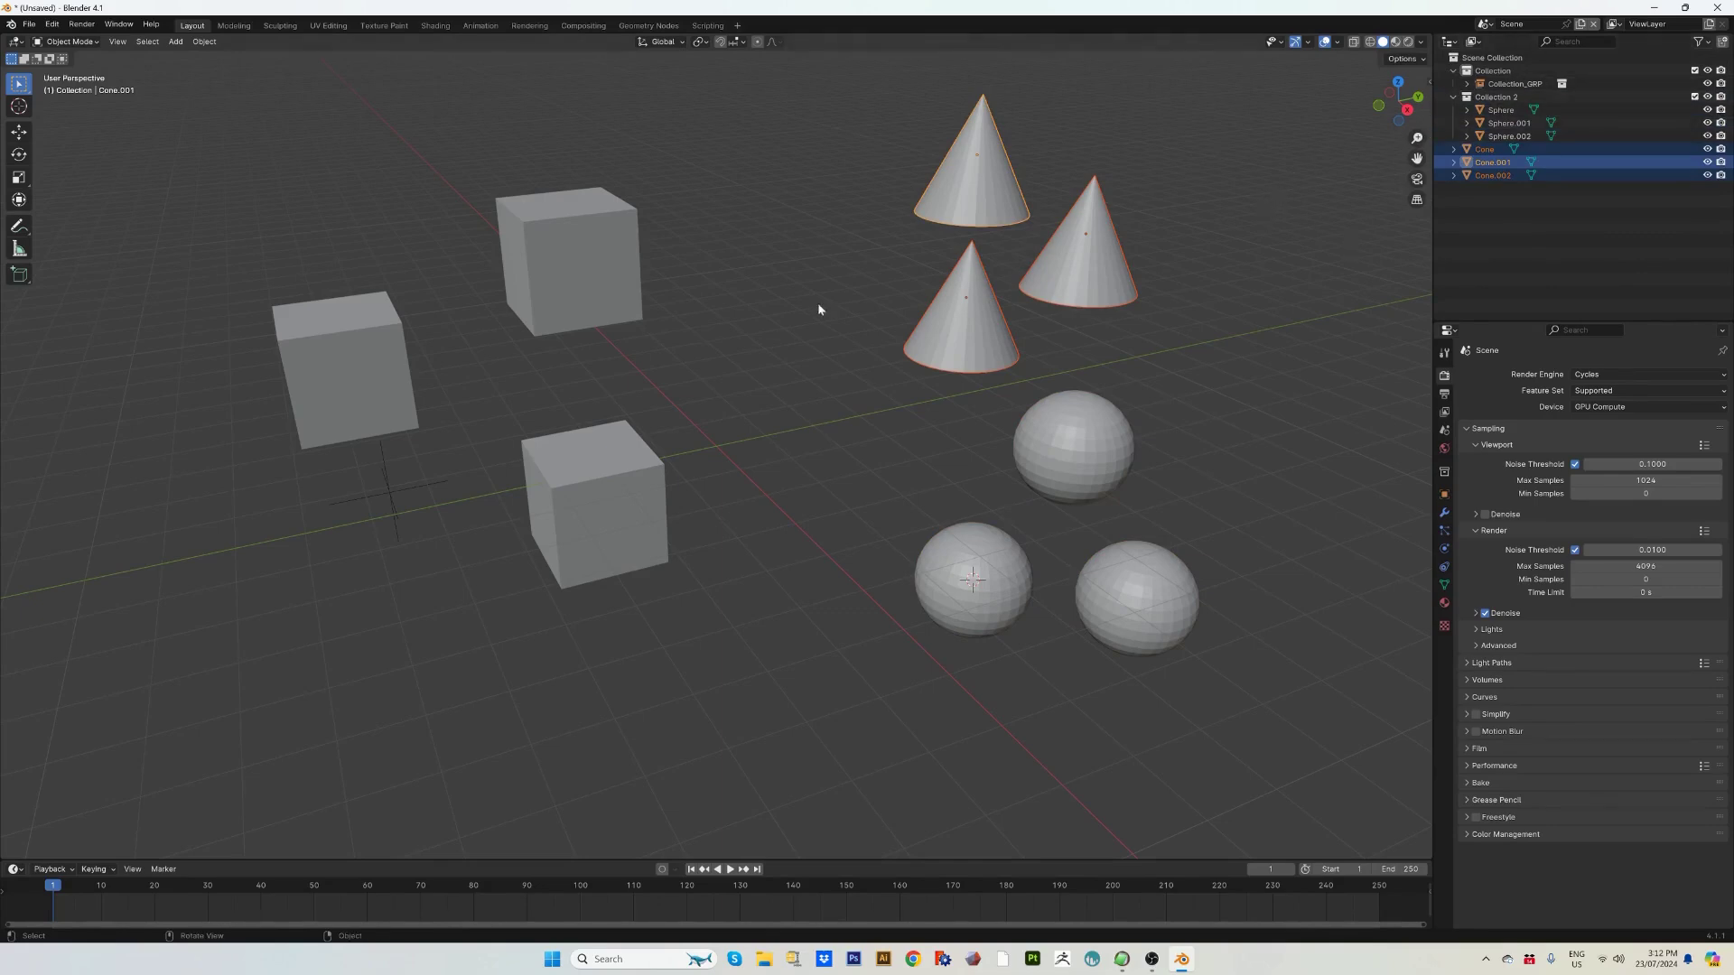
Select all three spheres and three cones together and try grouping them with Ctrl+G.
click(1107, 463)
click(1005, 571)
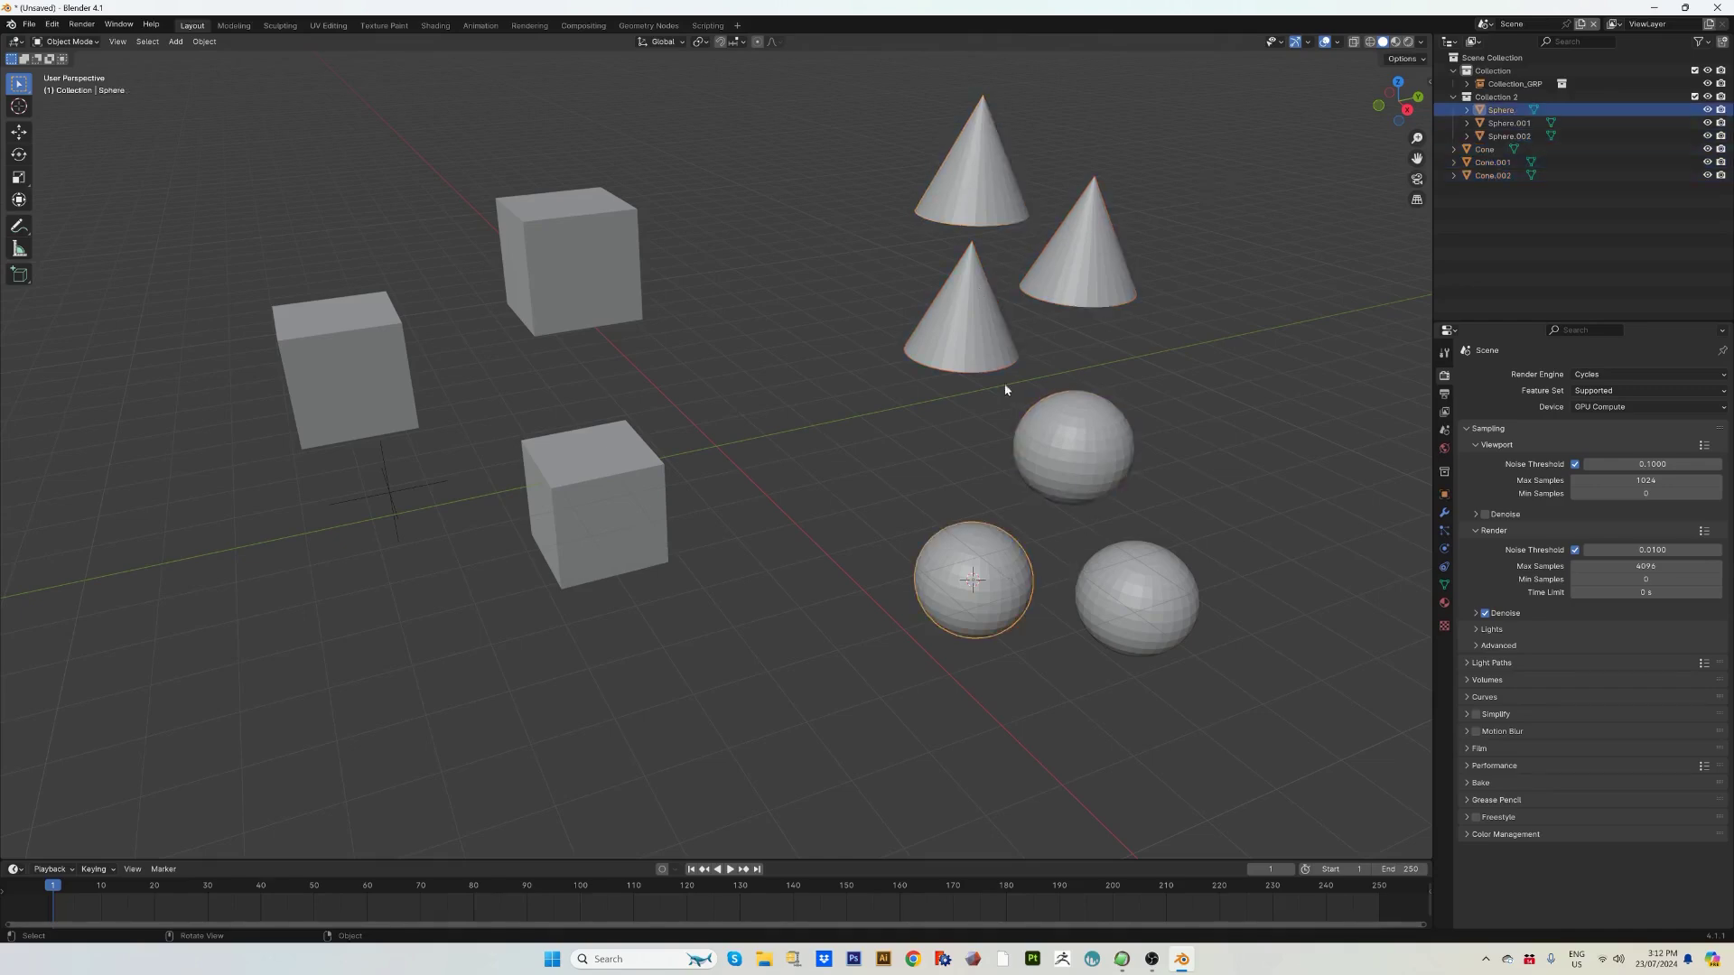
shift+drag(1005, 389, 1120, 630)
shift+drag(953, 165, 1147, 612)
key(ctrl+g)
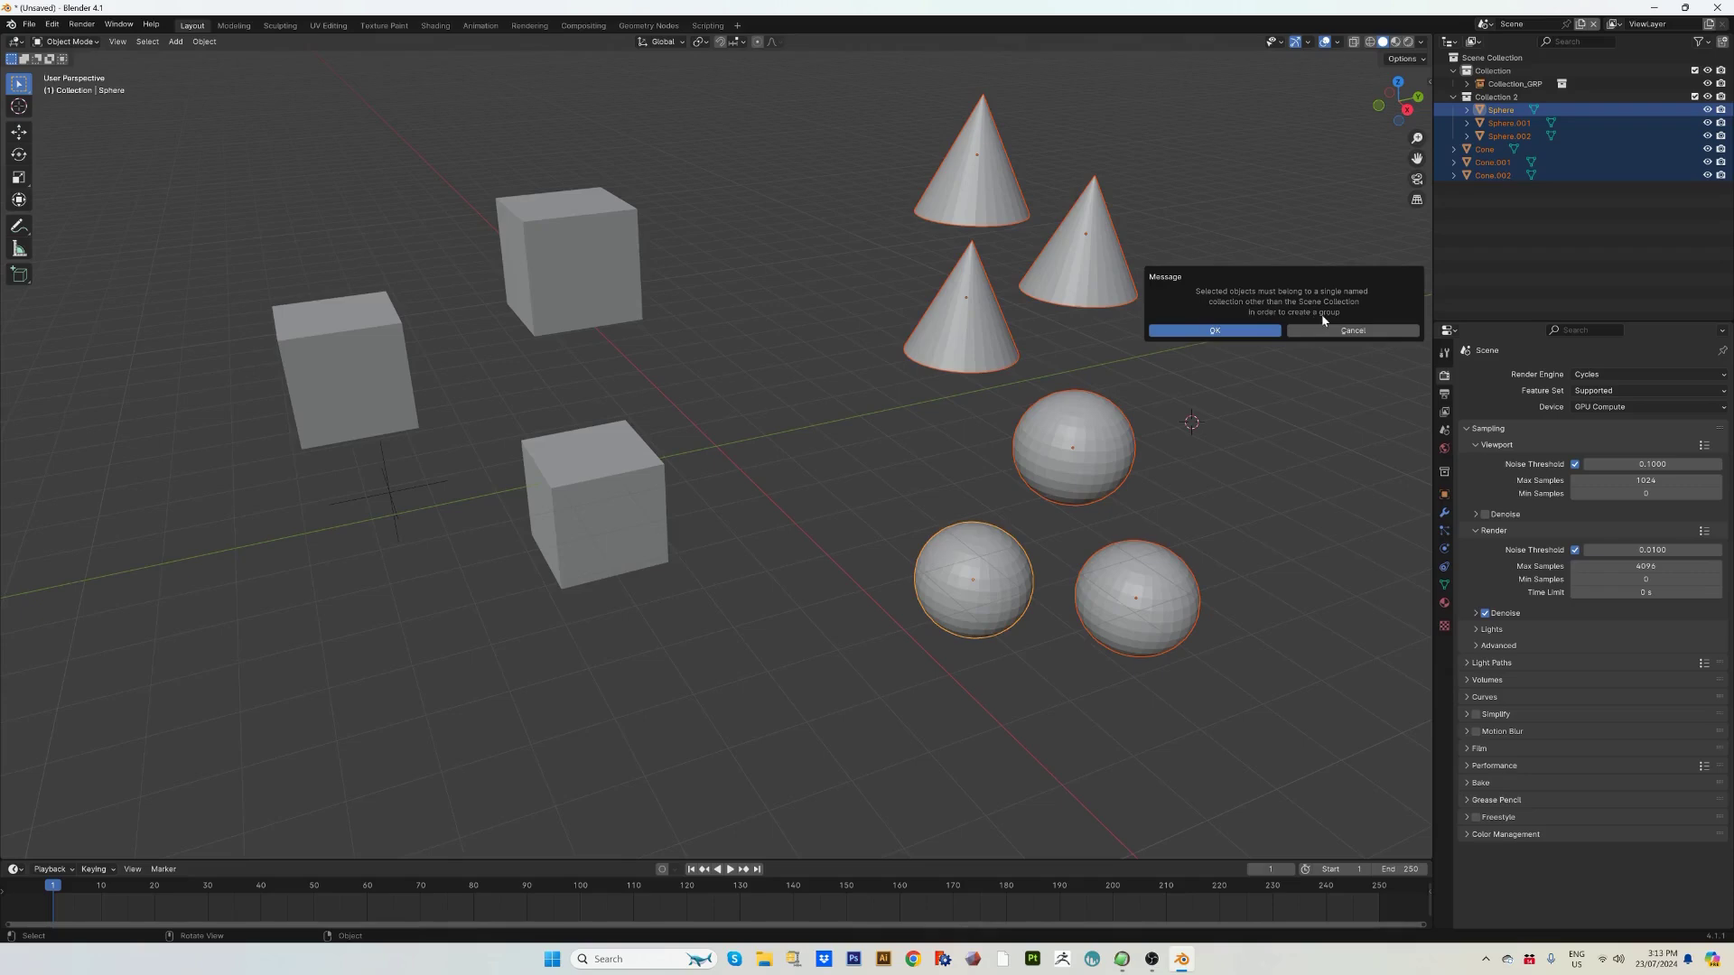
Dismiss the collection warning and move the cones into Collection 2.
click(1226, 336)
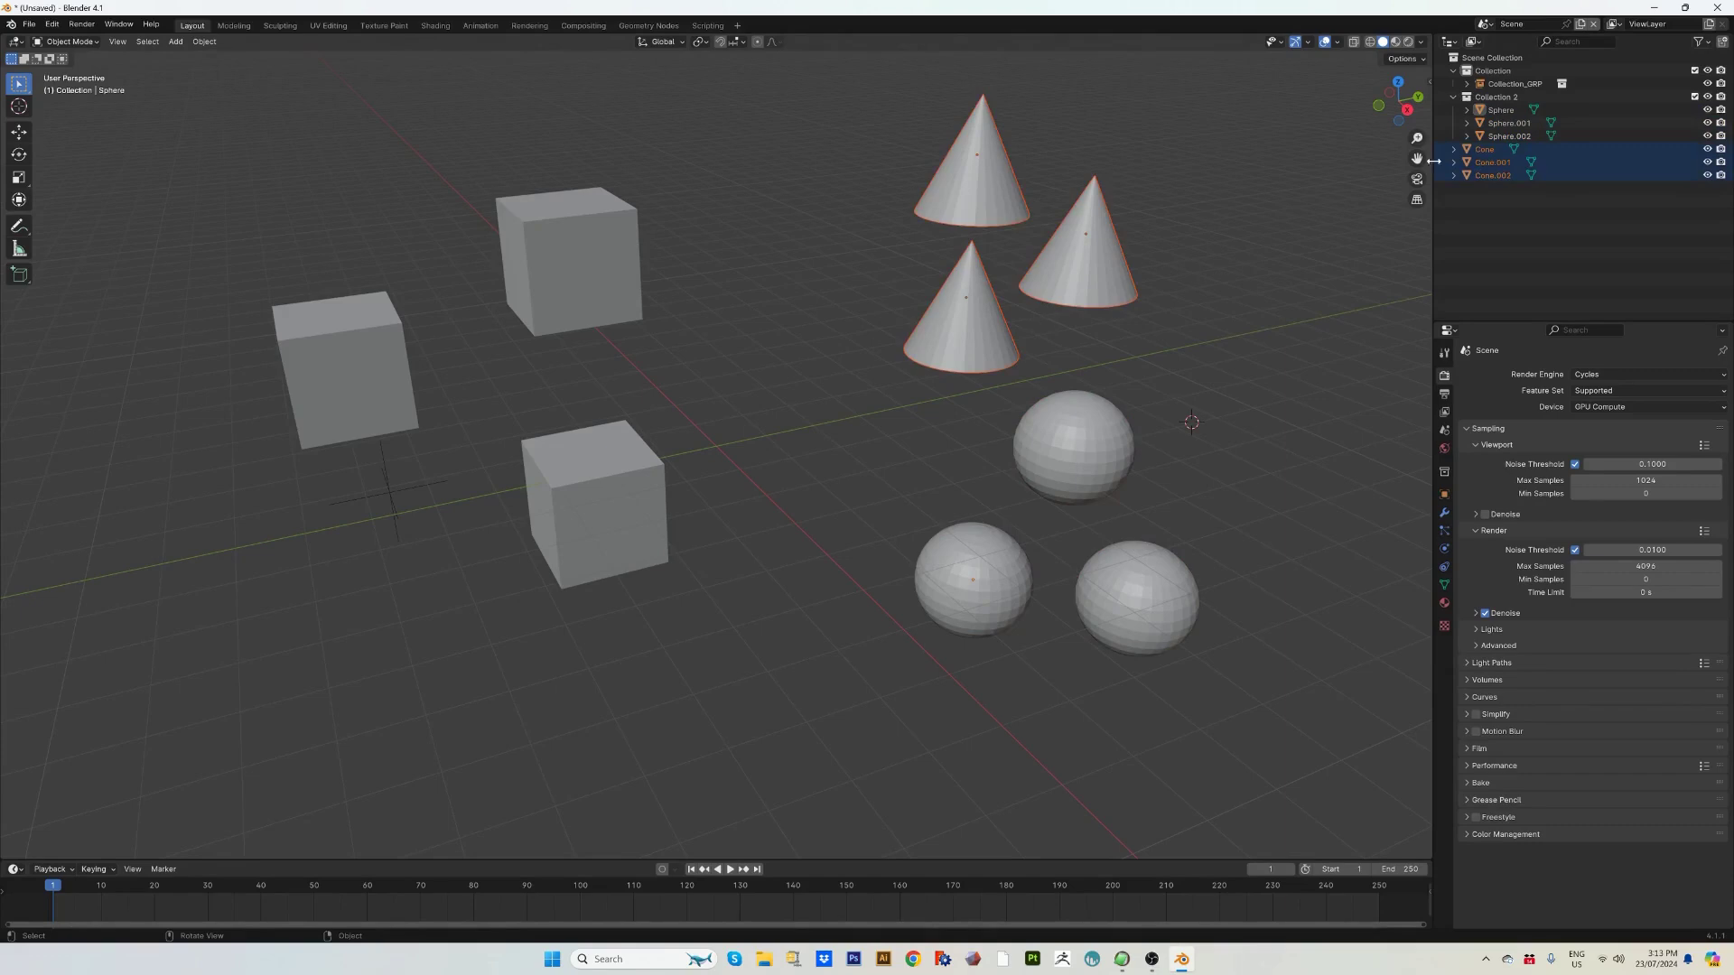
drag(1465, 150, 1470, 107)
key(alt+a)
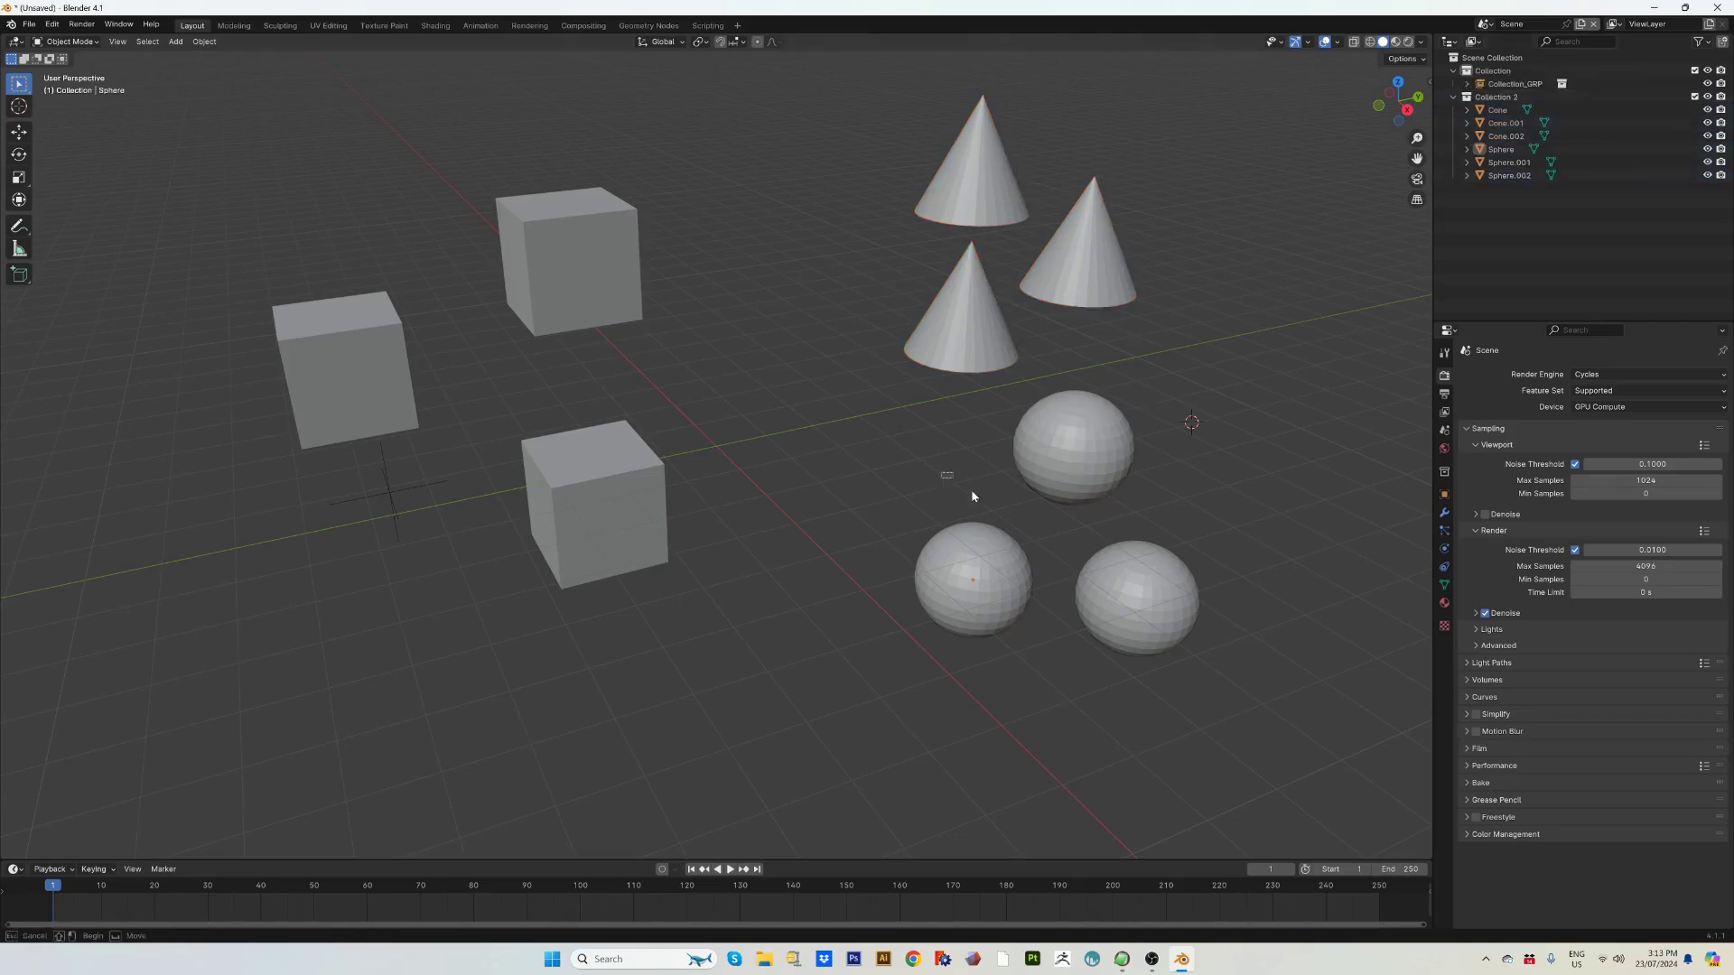
Group the spheres and cones under Collection 2_GRP and nudge the group down-right.
drag(971, 496, 1119, 615)
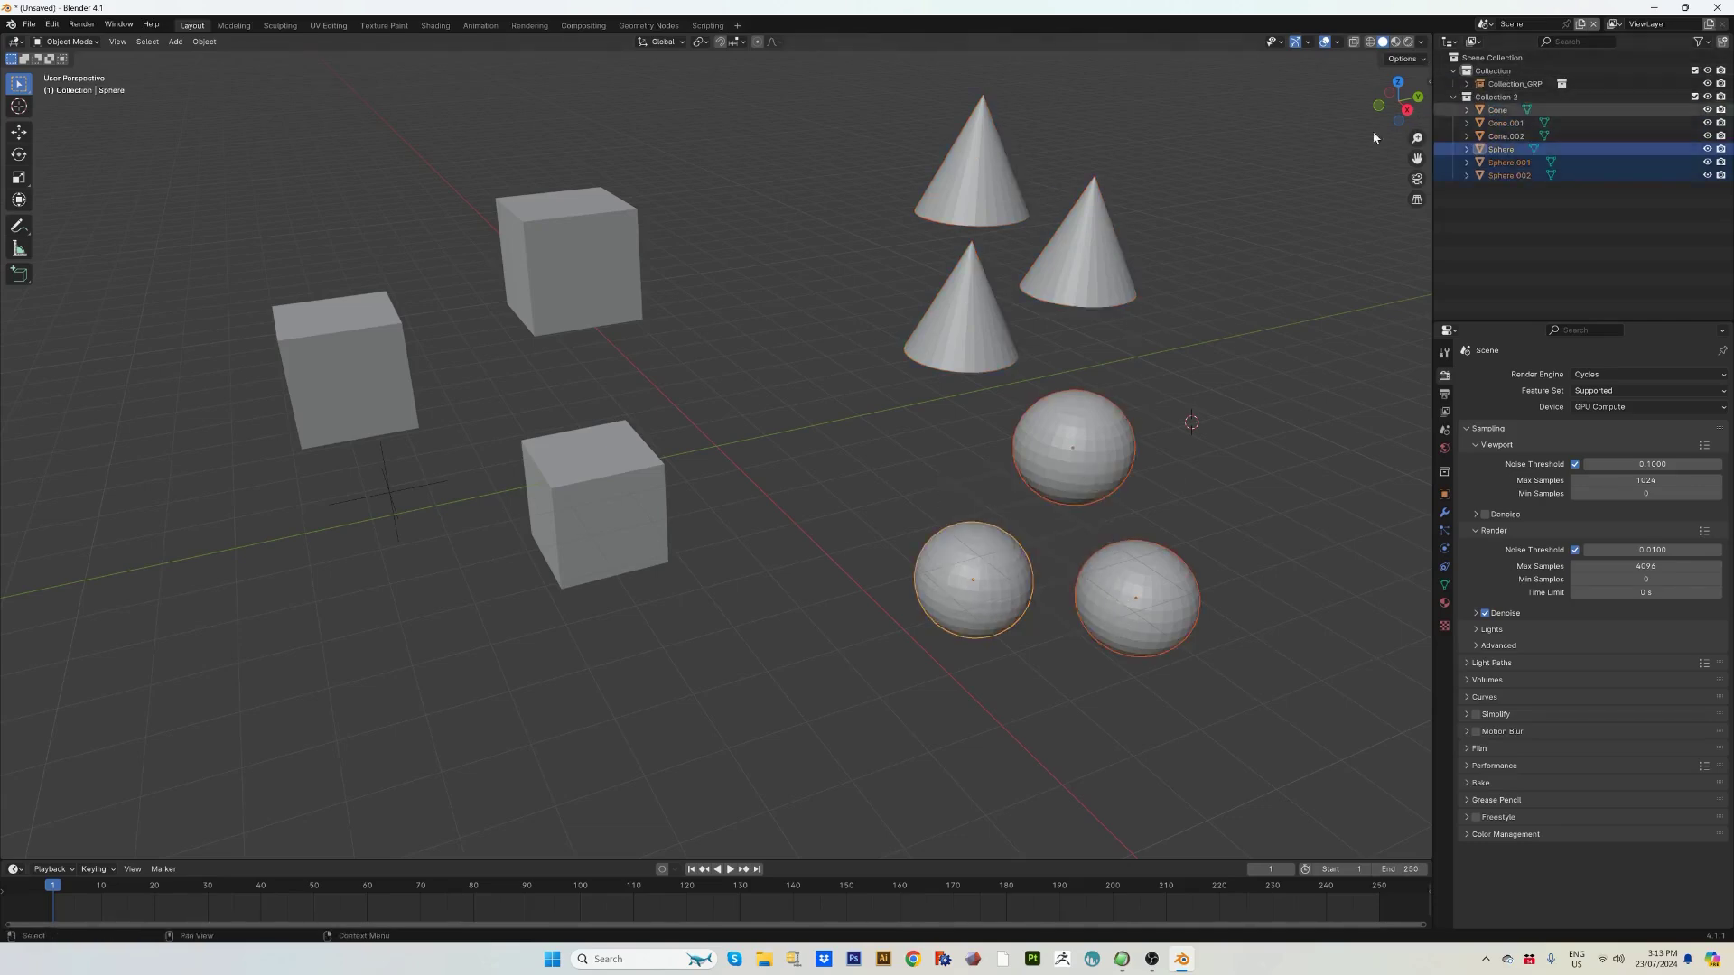
shift+drag(924, 174, 1165, 618)
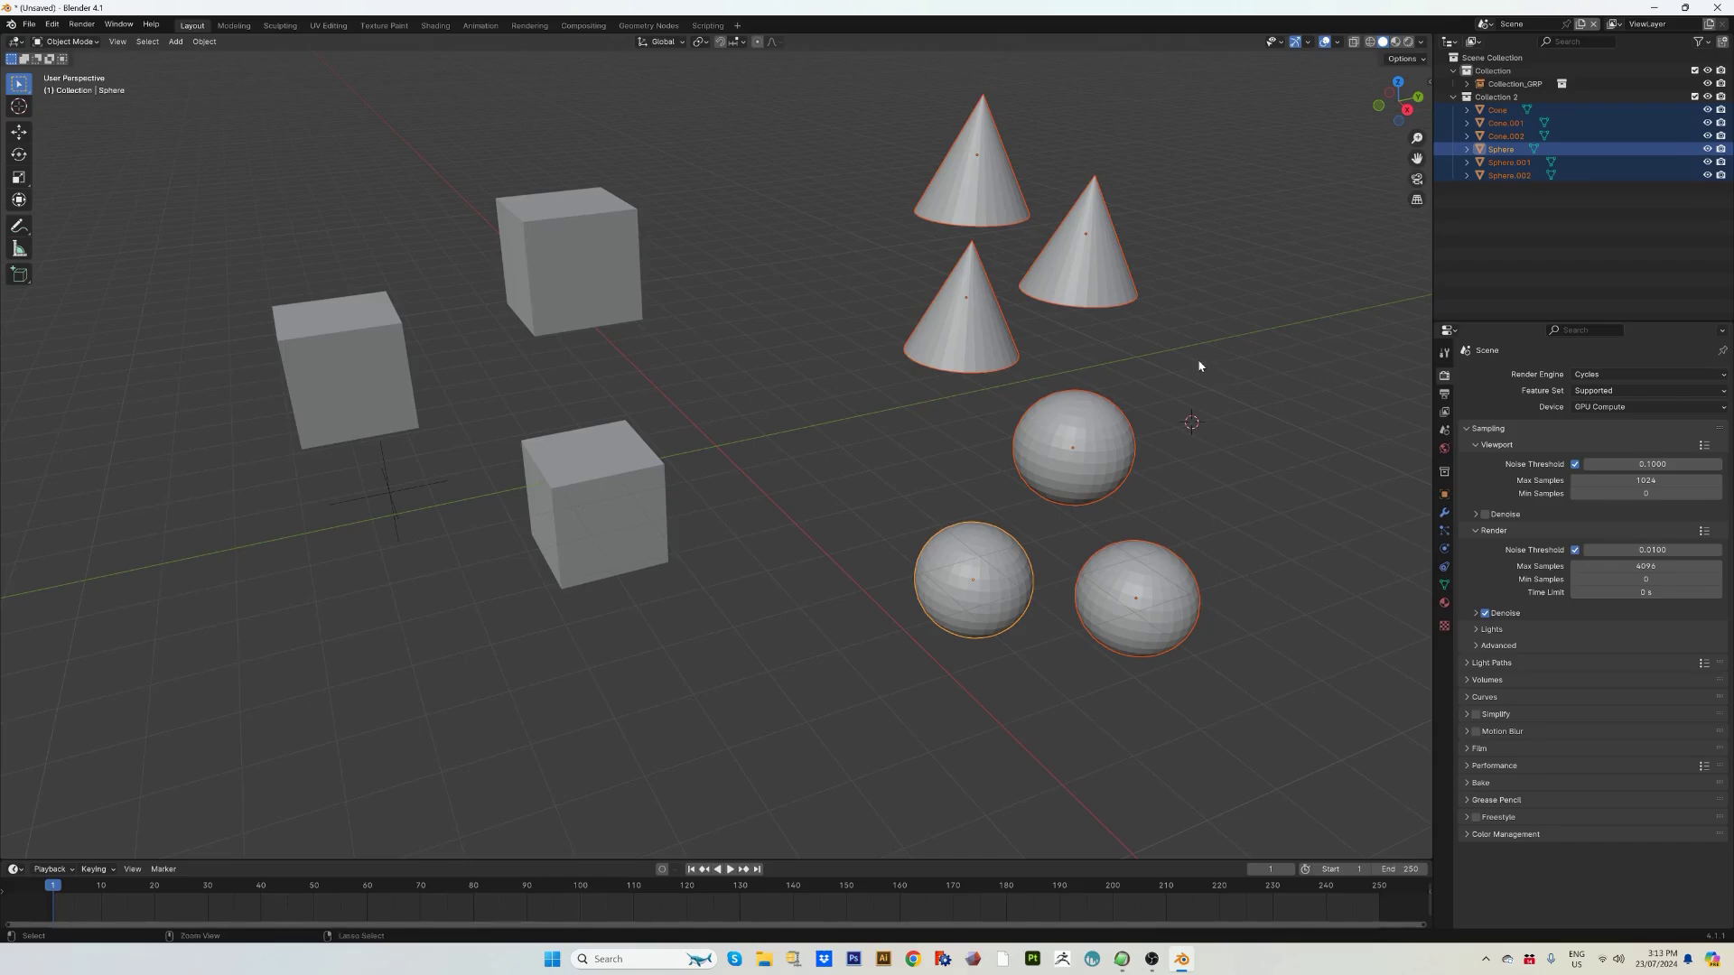
key(ctrl+g)
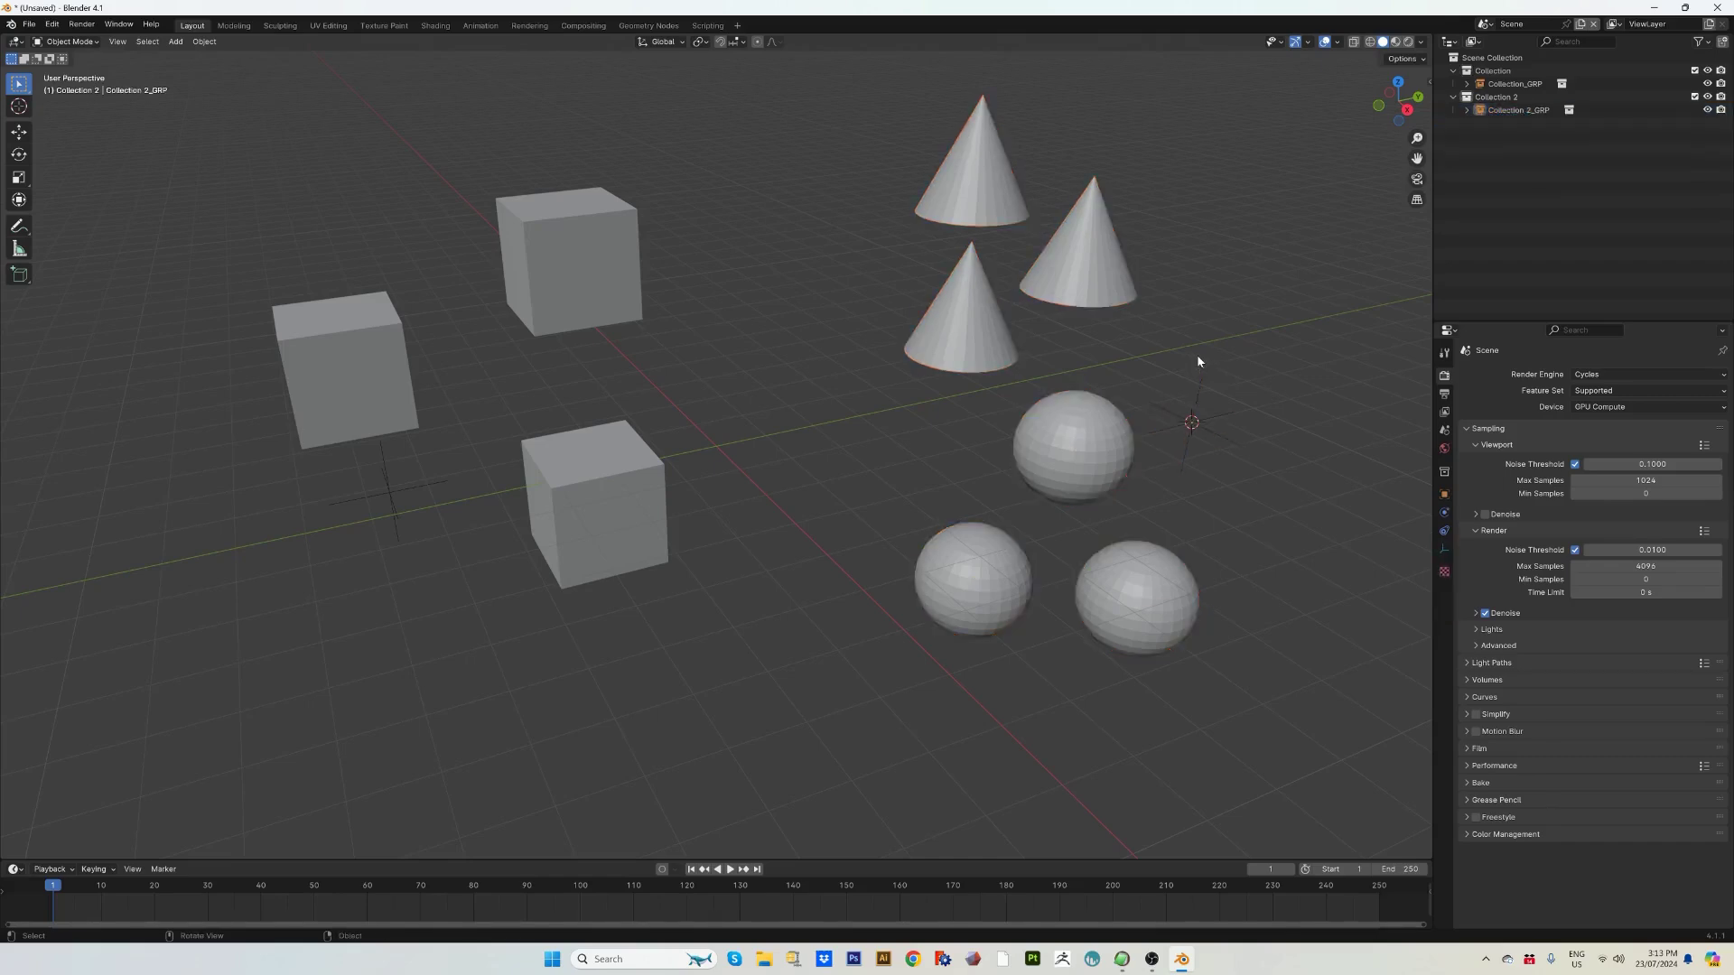
drag(1094, 434, 1110, 454)
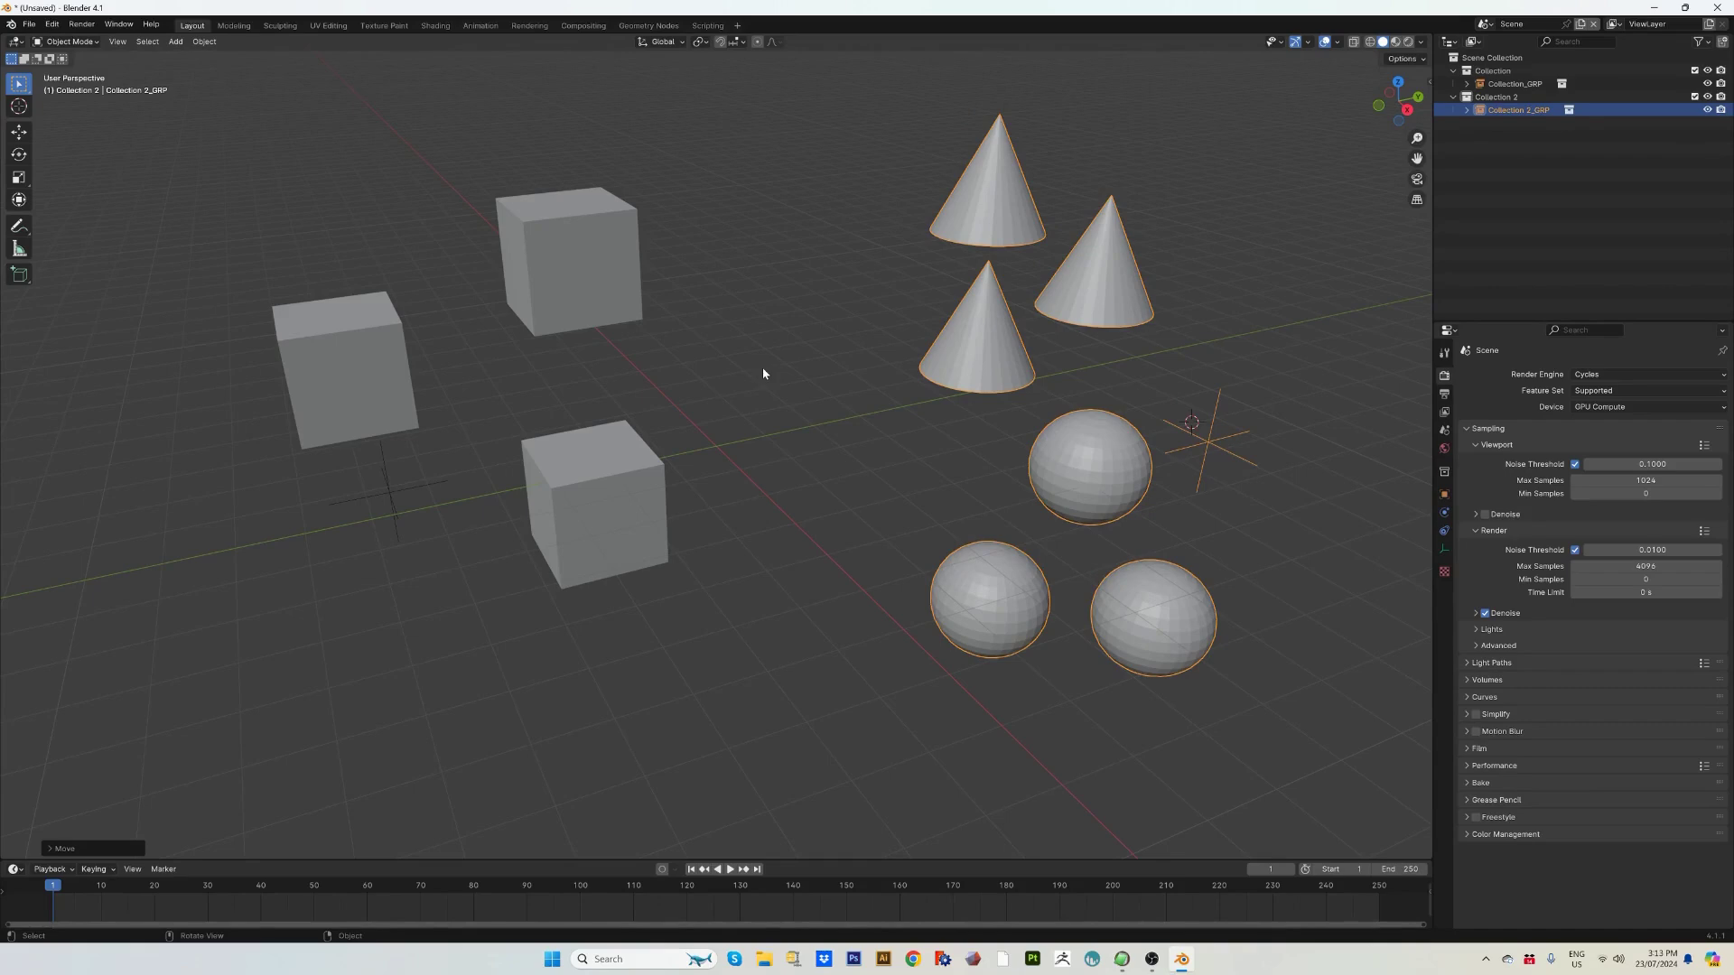
Move the Collection_GRP cube group up and to the left, then deselect it.
click(589, 524)
key(g)
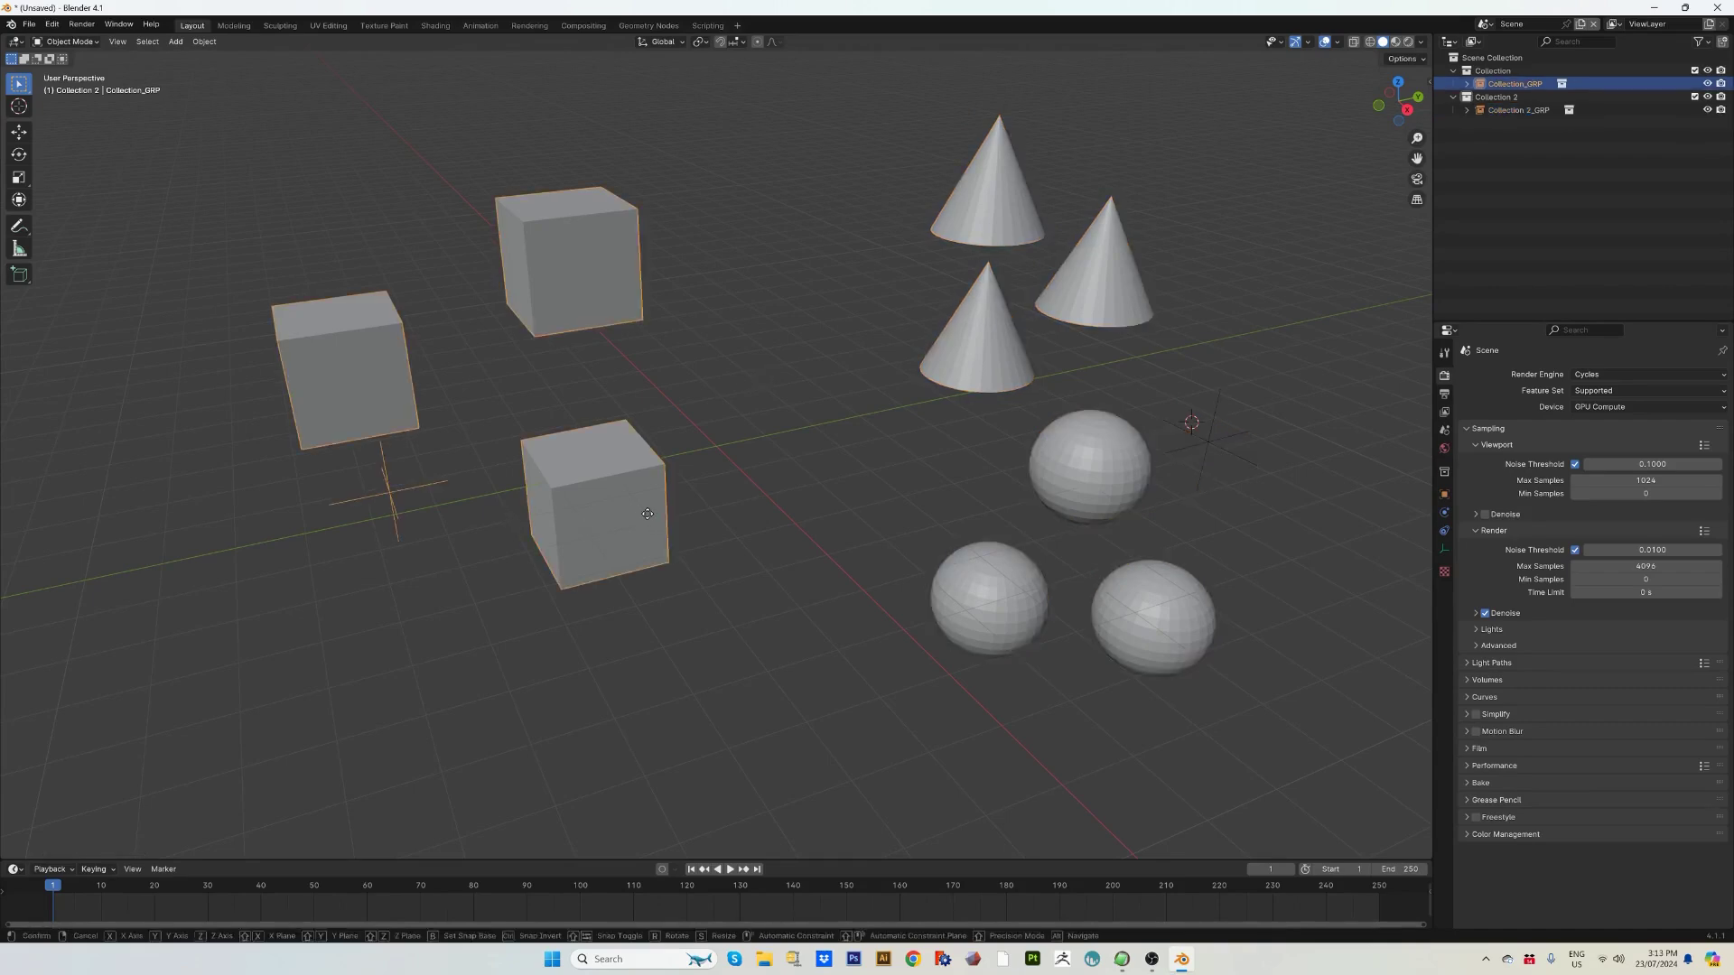
click(539, 452)
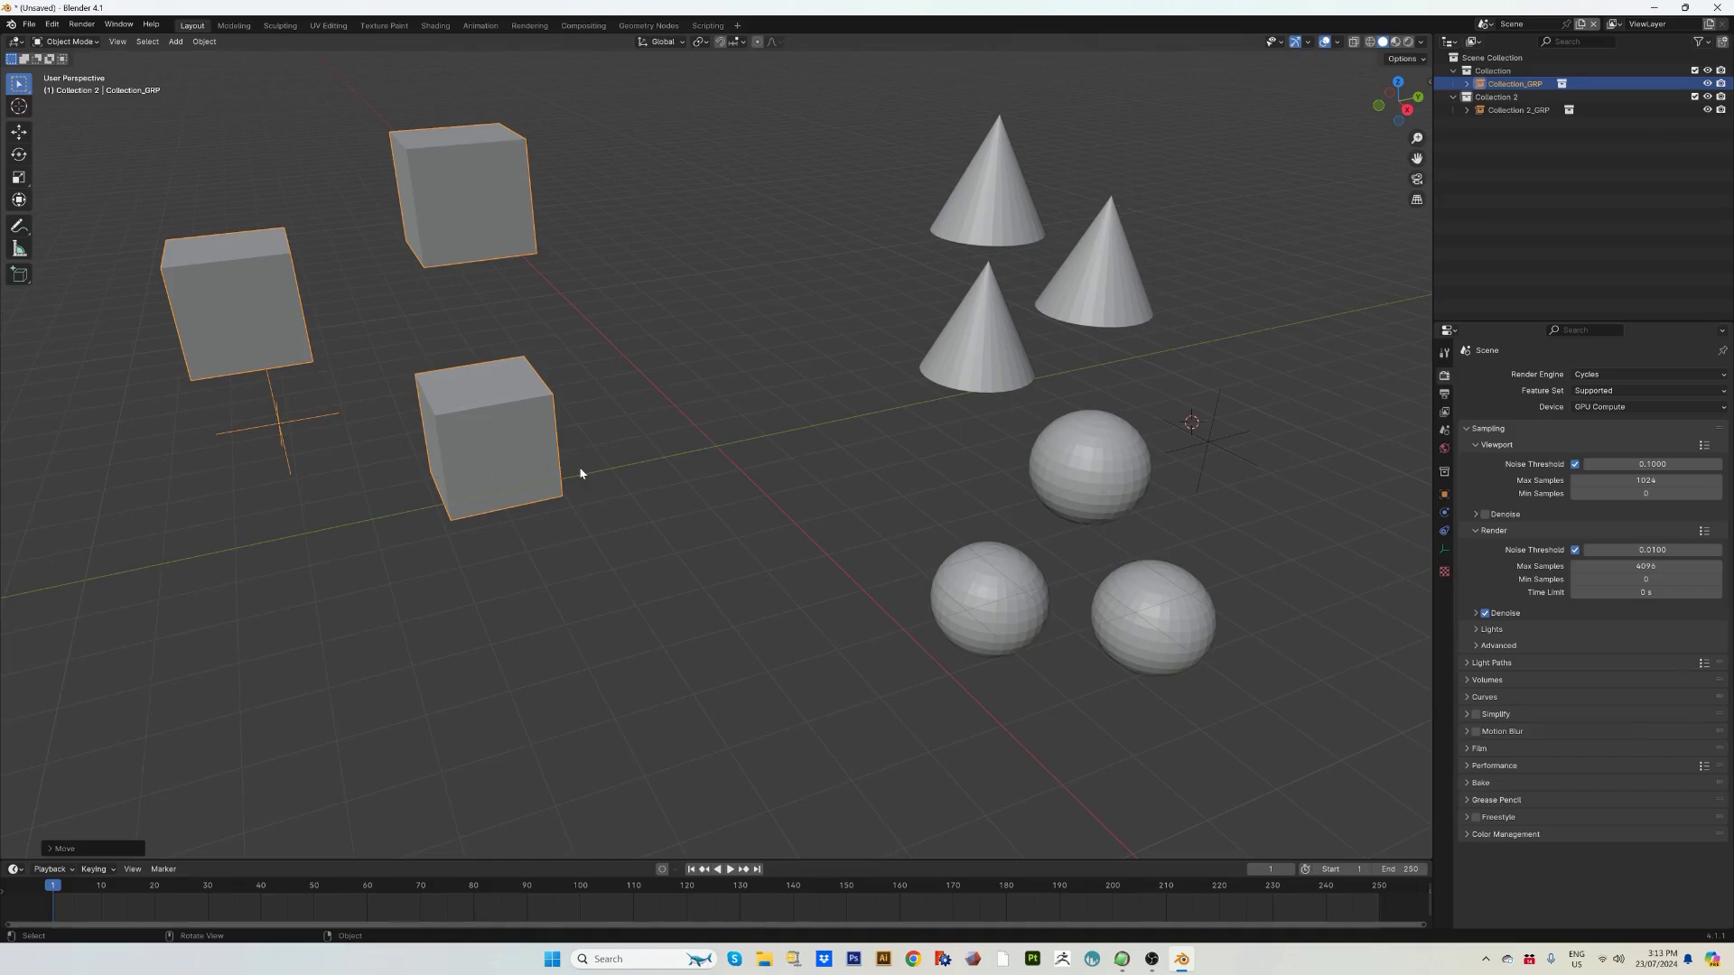
click(809, 465)
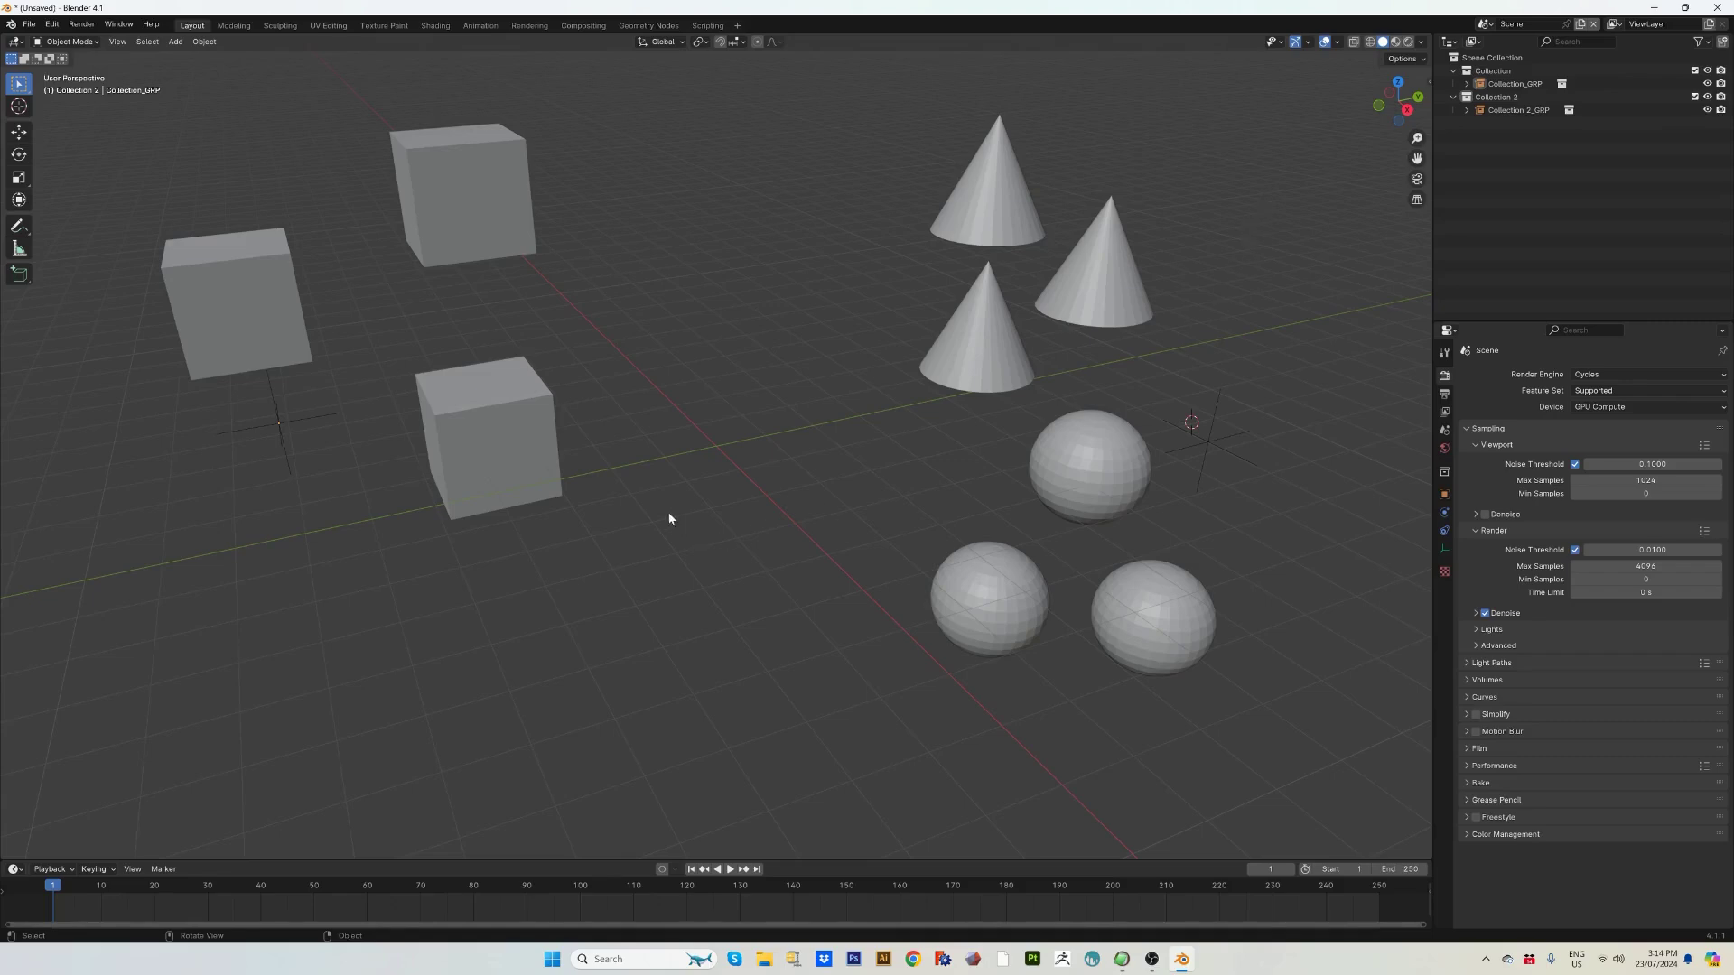
Add a cylinder on the empty floor and a duplicate in front of it.
shift+right_click(684, 546)
key(shift+a)
mouse_move(636, 544)
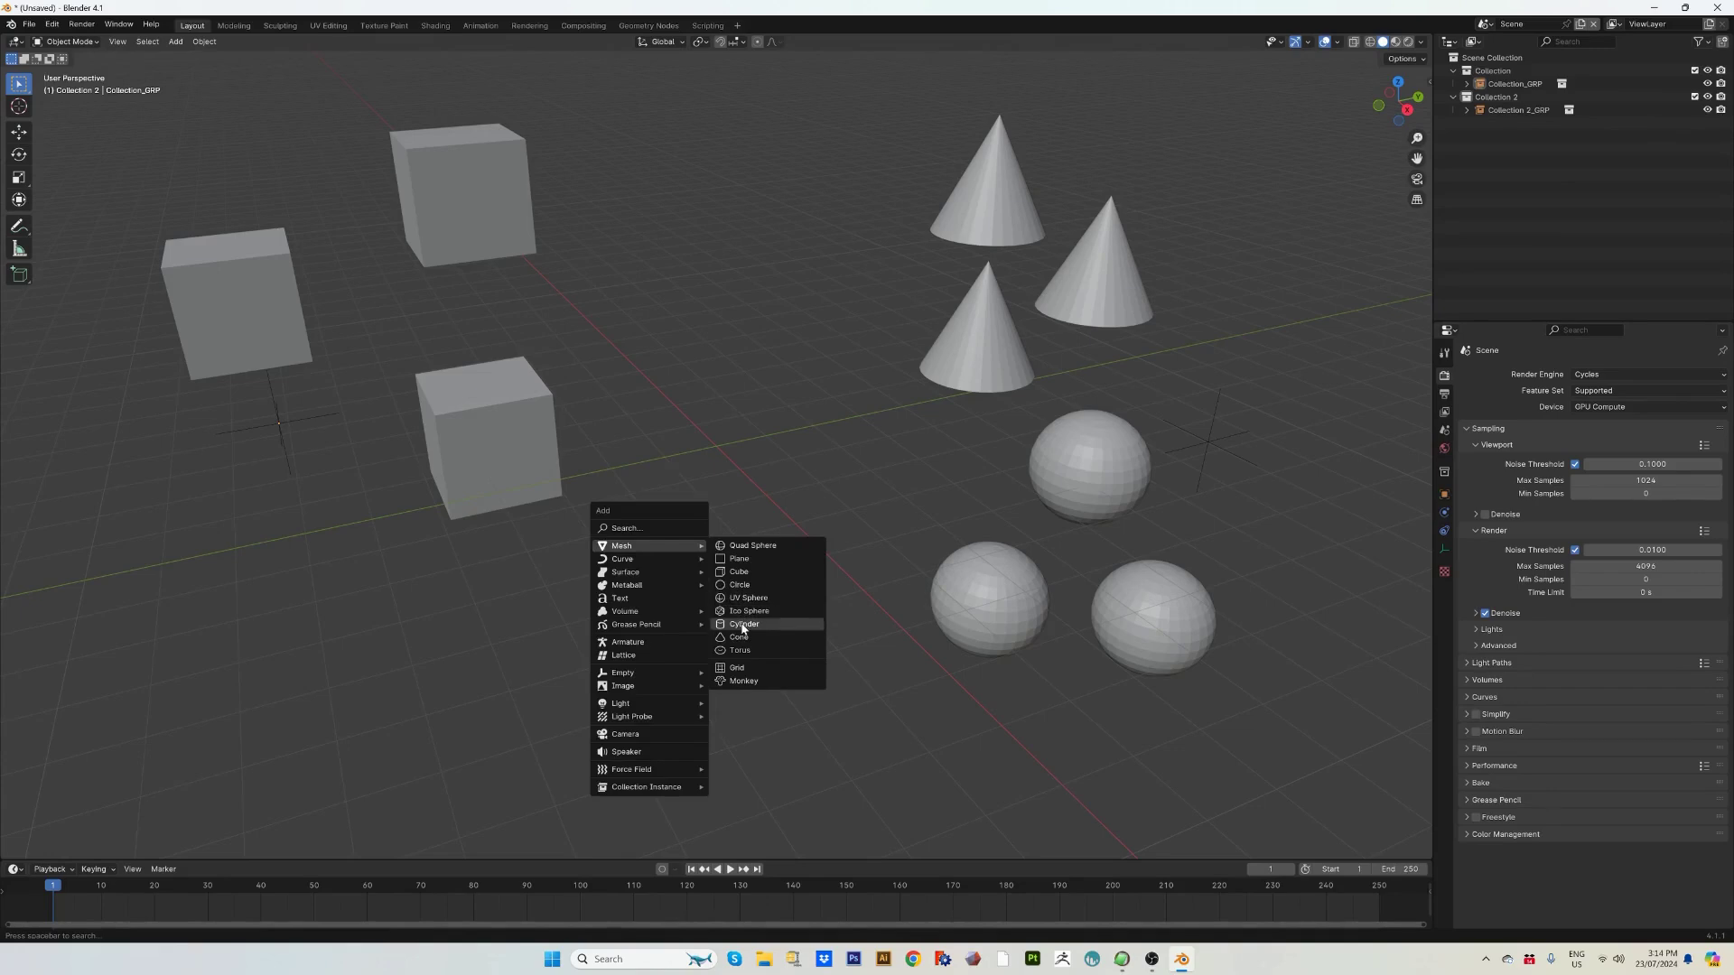
click(750, 625)
key(shift+d)
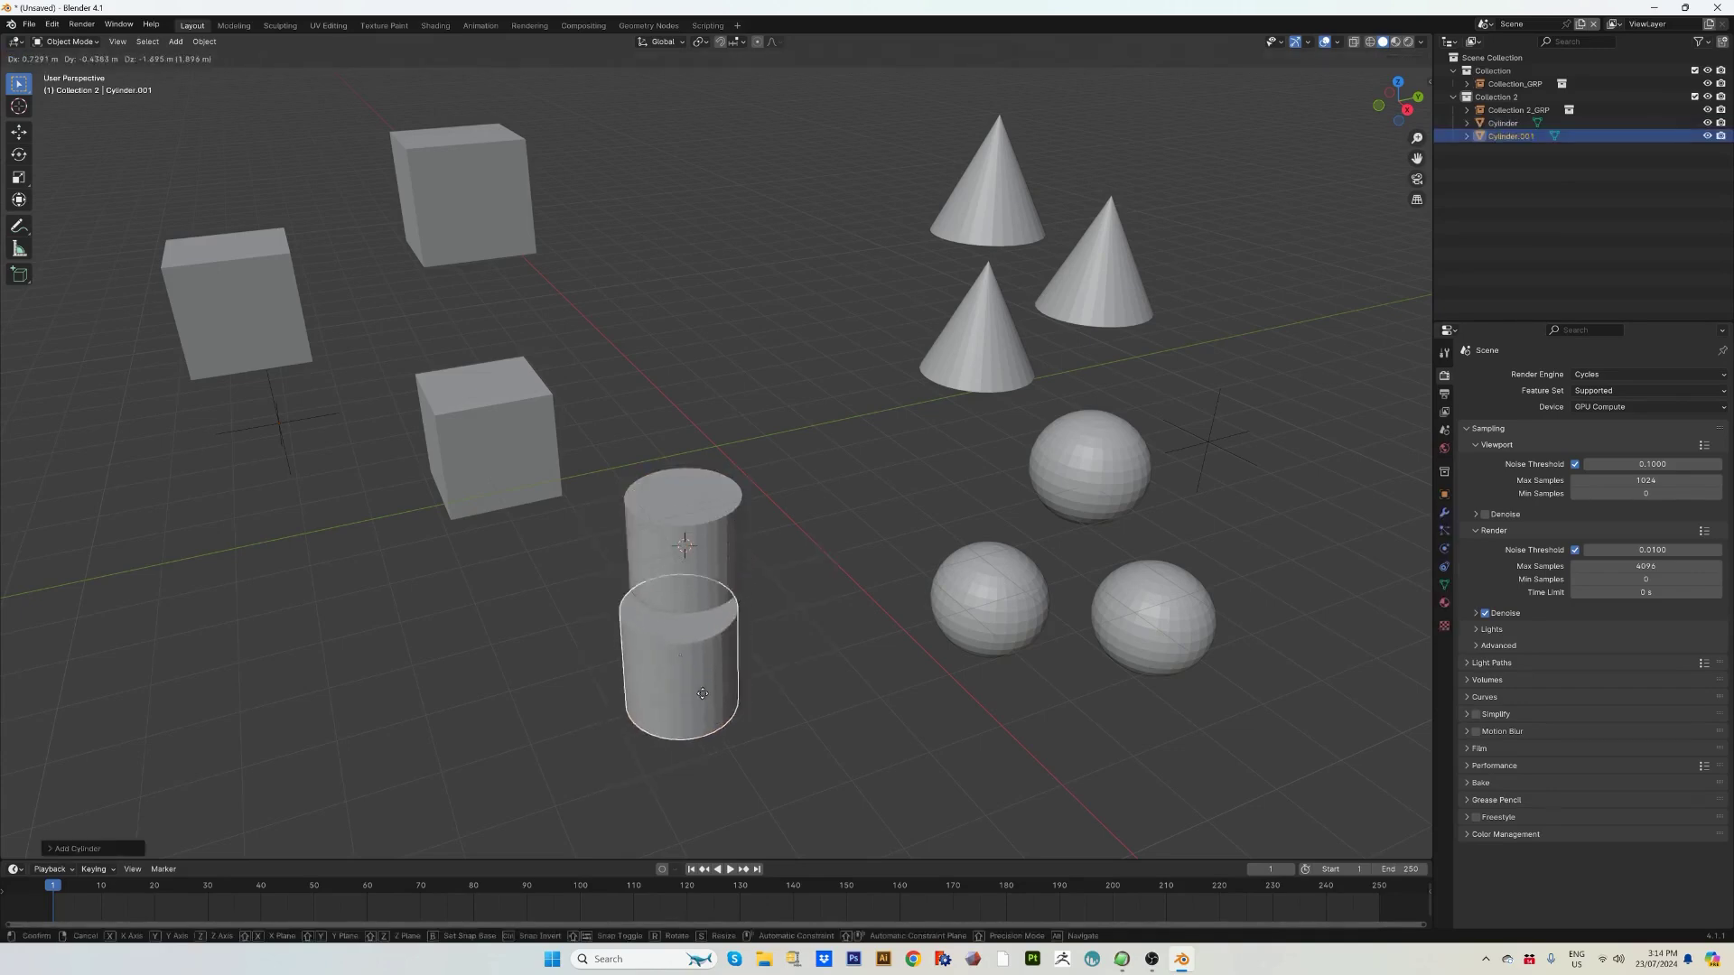
click(592, 702)
Add an icosphere above the cylinders and a duplicate further back.
key(shift+a)
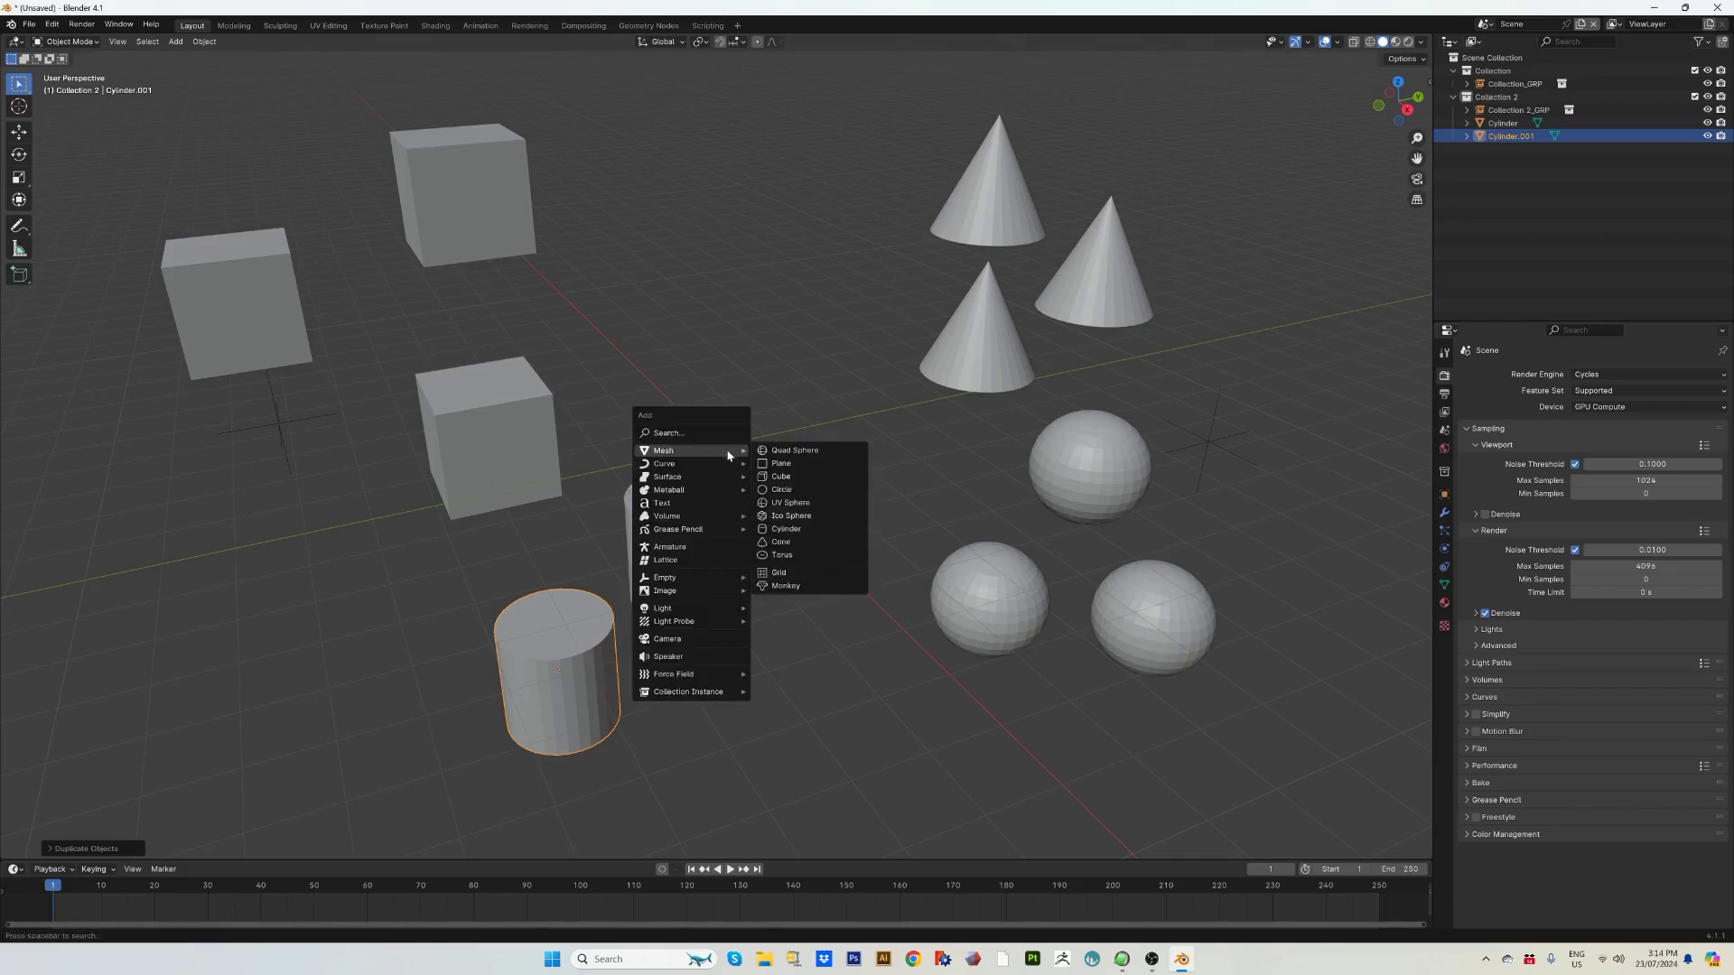
click(791, 516)
key(g)
click(782, 260)
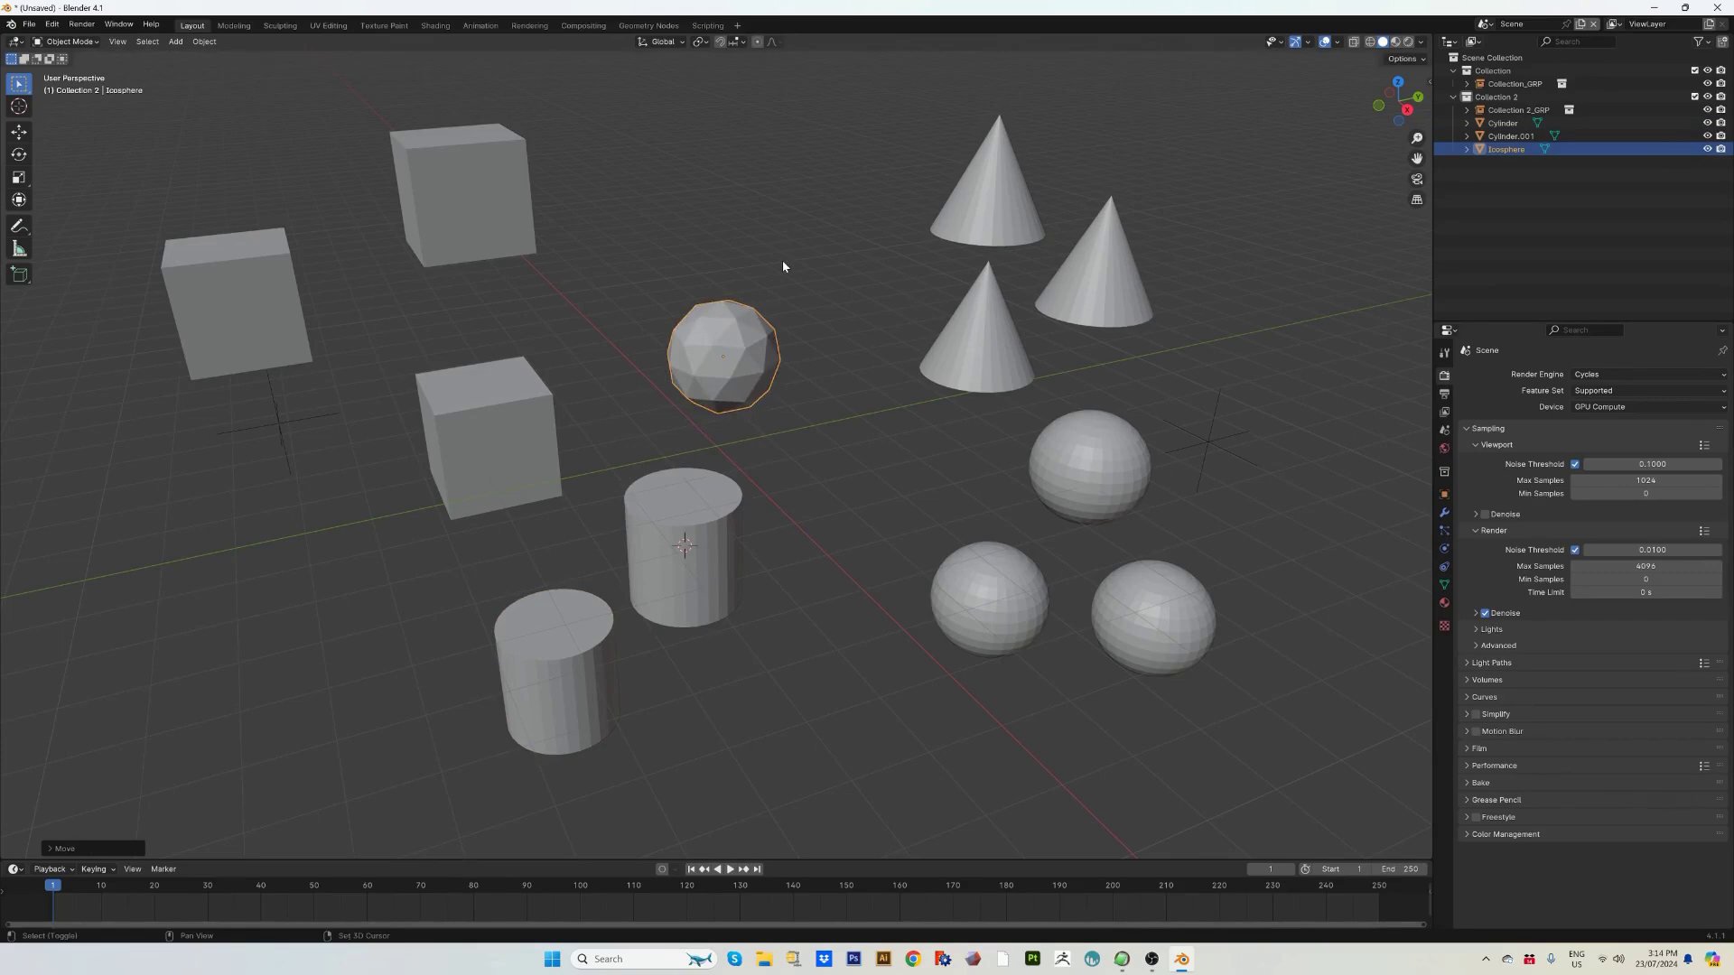
key(shift+d)
click(804, 96)
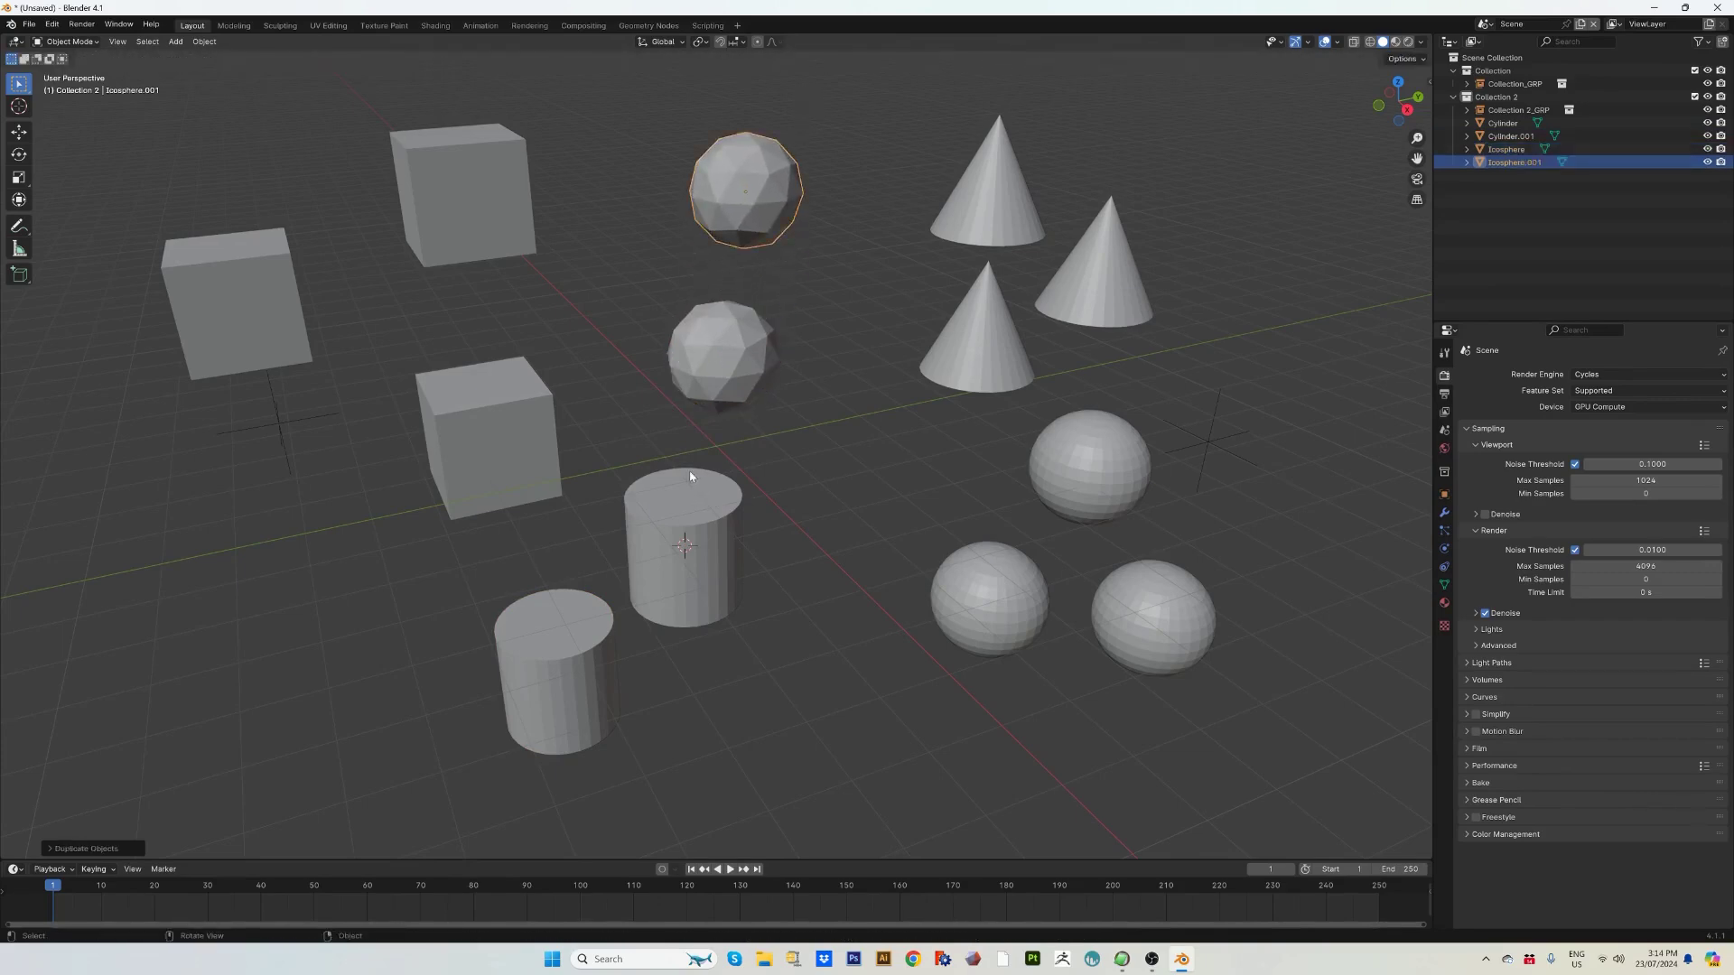
click(470, 441)
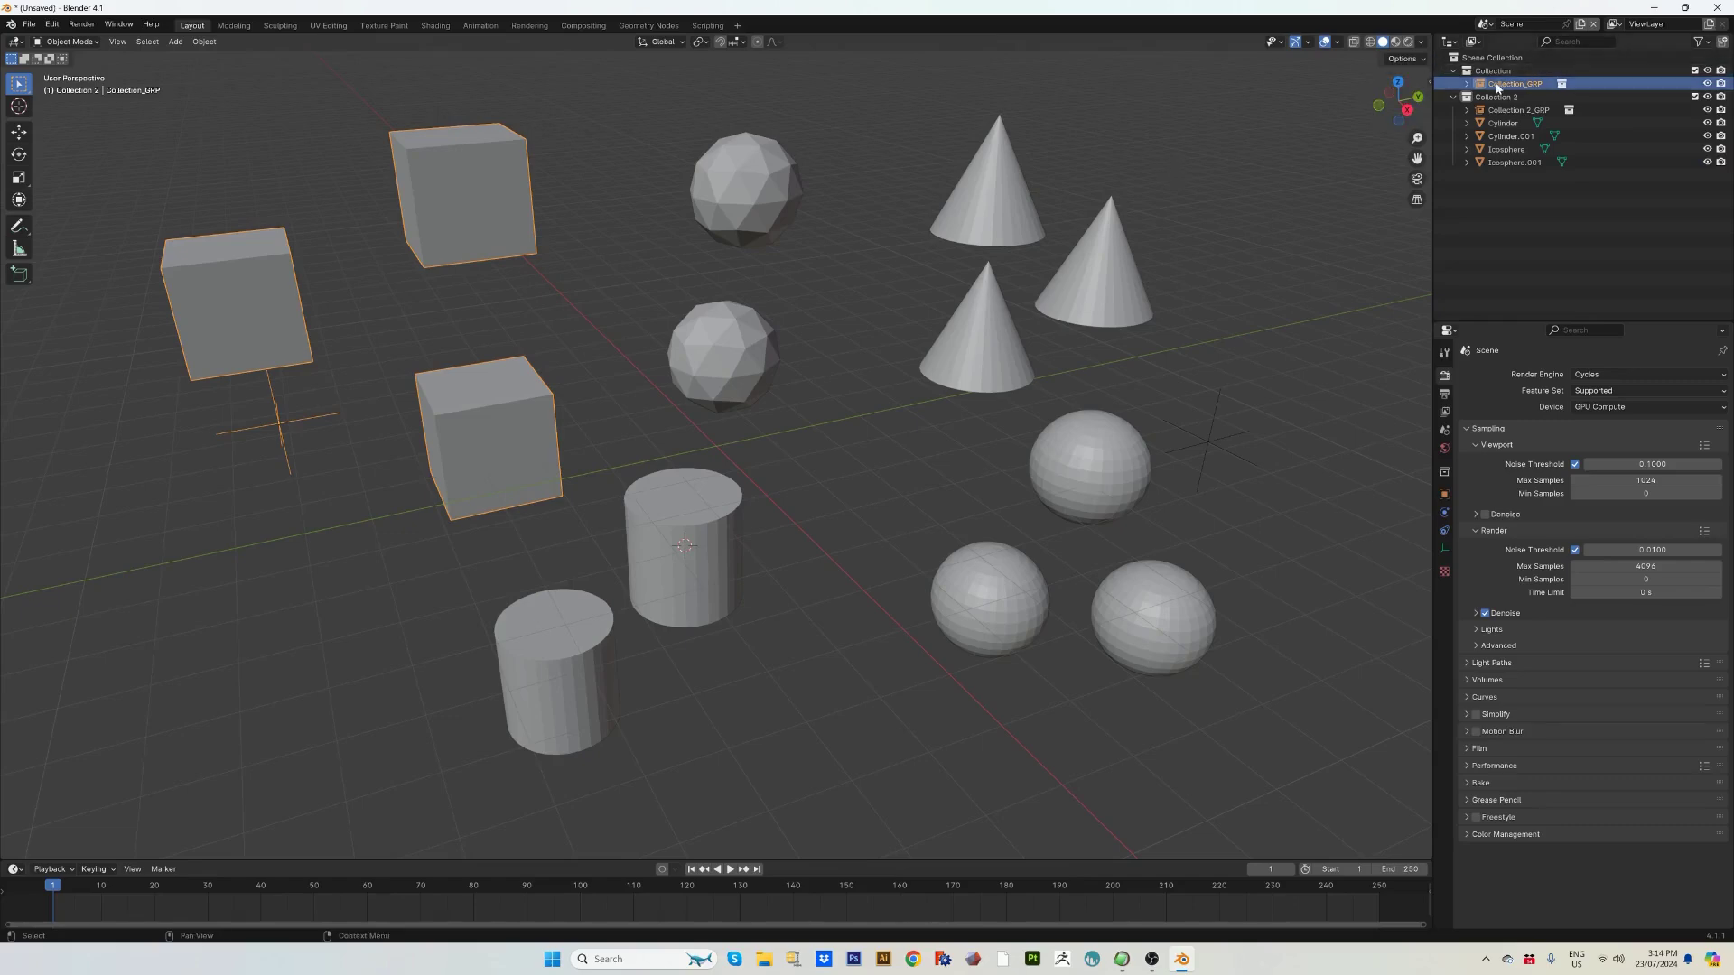
Move both icospheres to the Scene Collection and reassign both cylinders to a collection.
drag(695, 185, 762, 383)
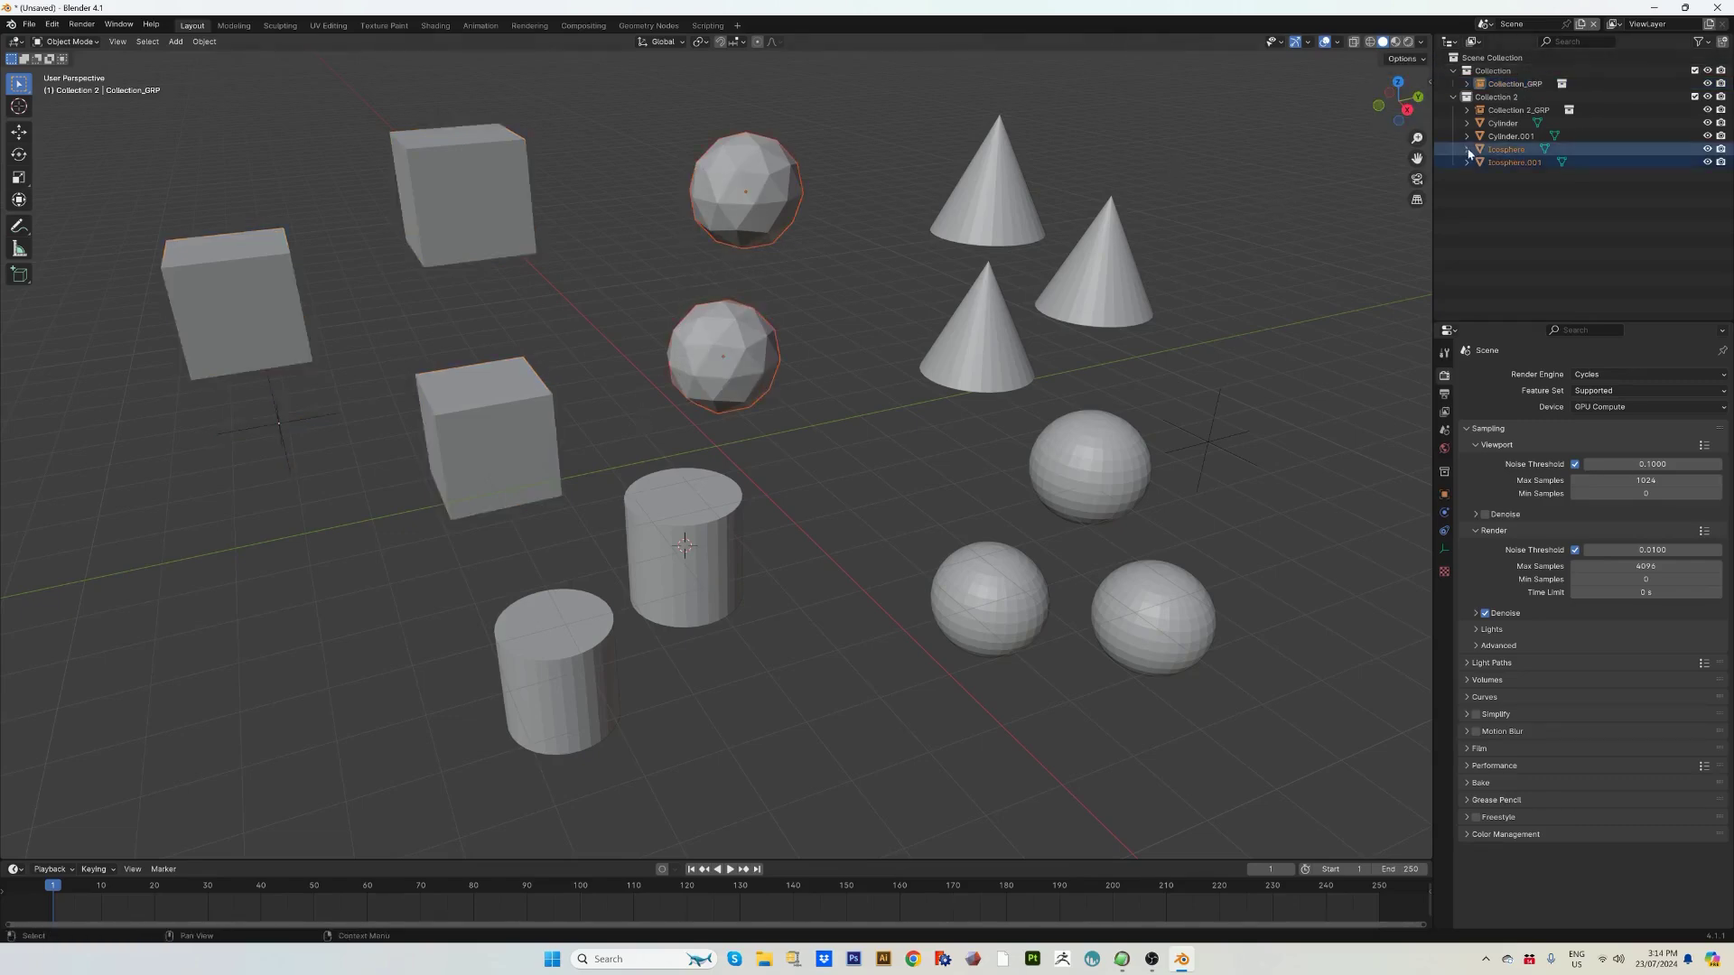
drag(1506, 149, 1452, 59)
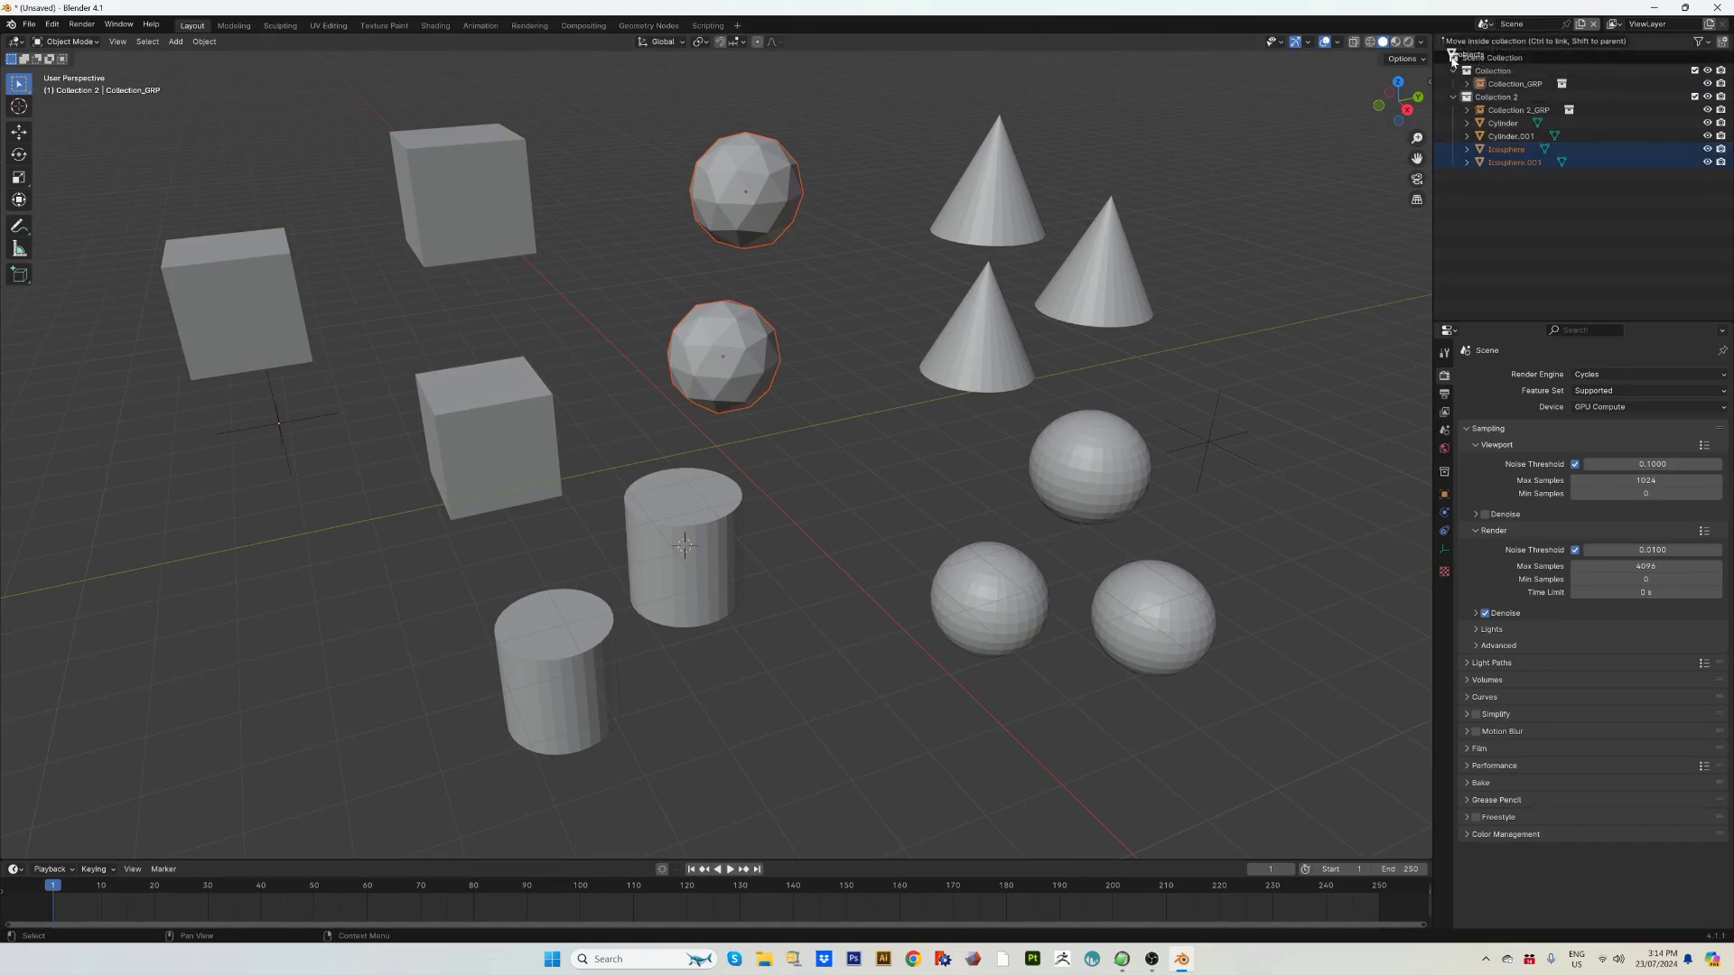
drag(557, 583, 704, 654)
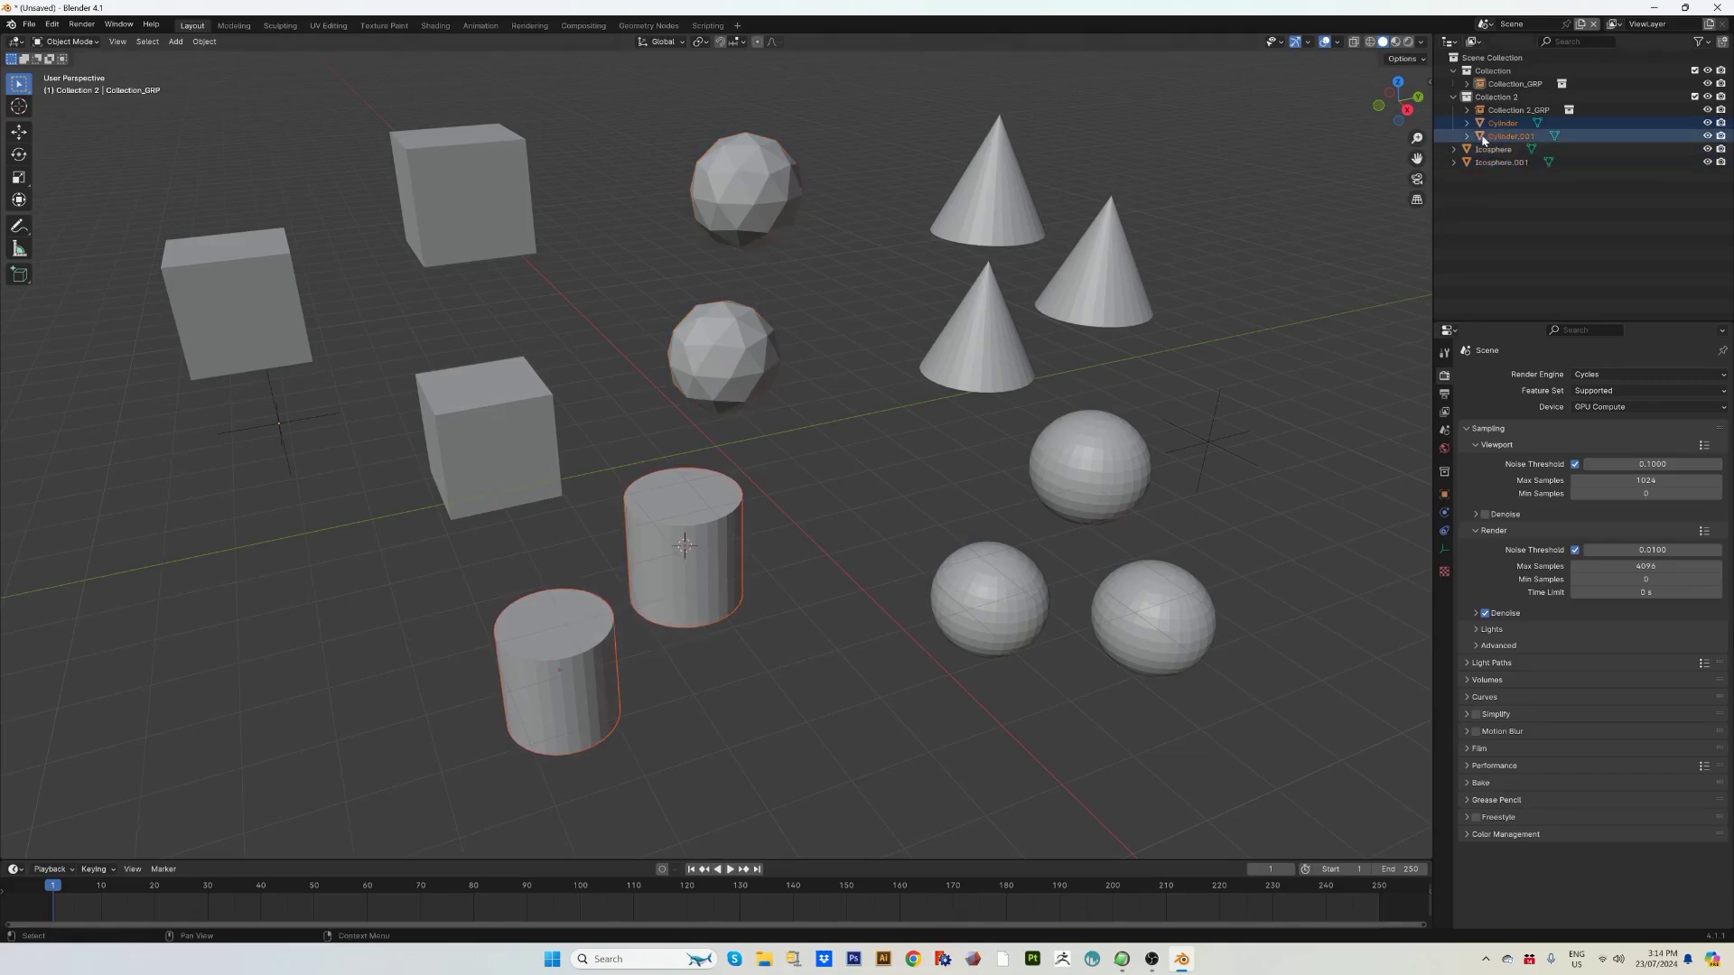
drag(1486, 136, 1466, 99)
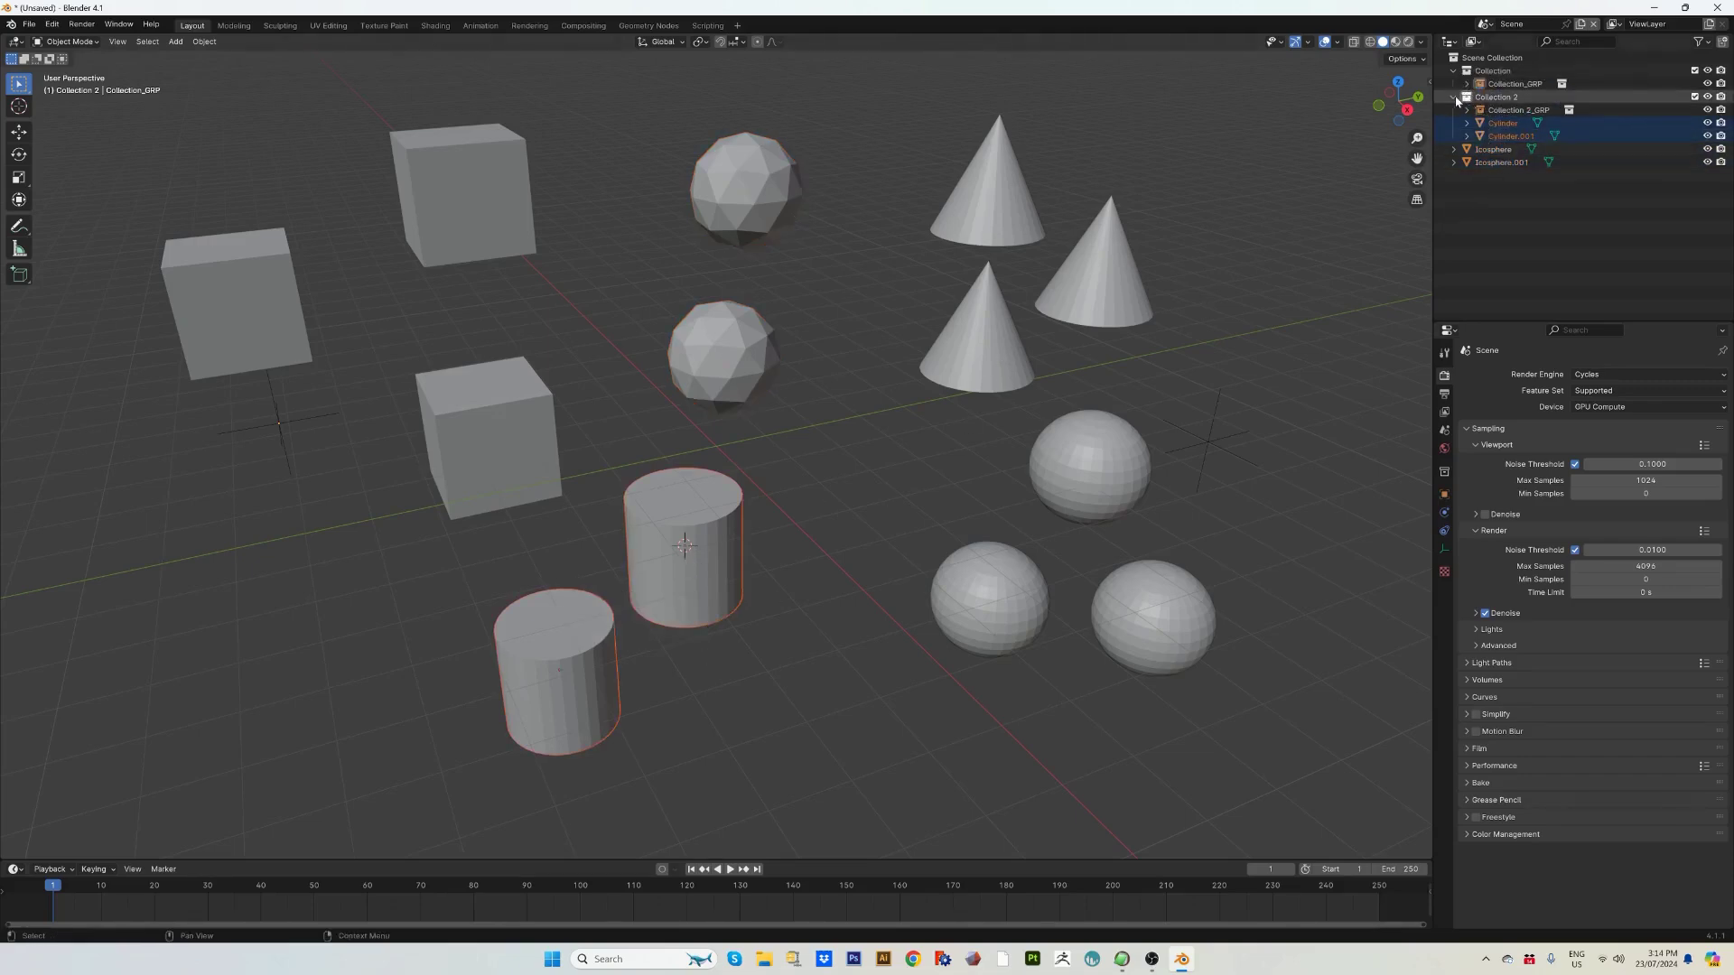
Select both icospheres and both cylinders along with the Collection_GRP cube group.
drag(672, 140, 801, 415)
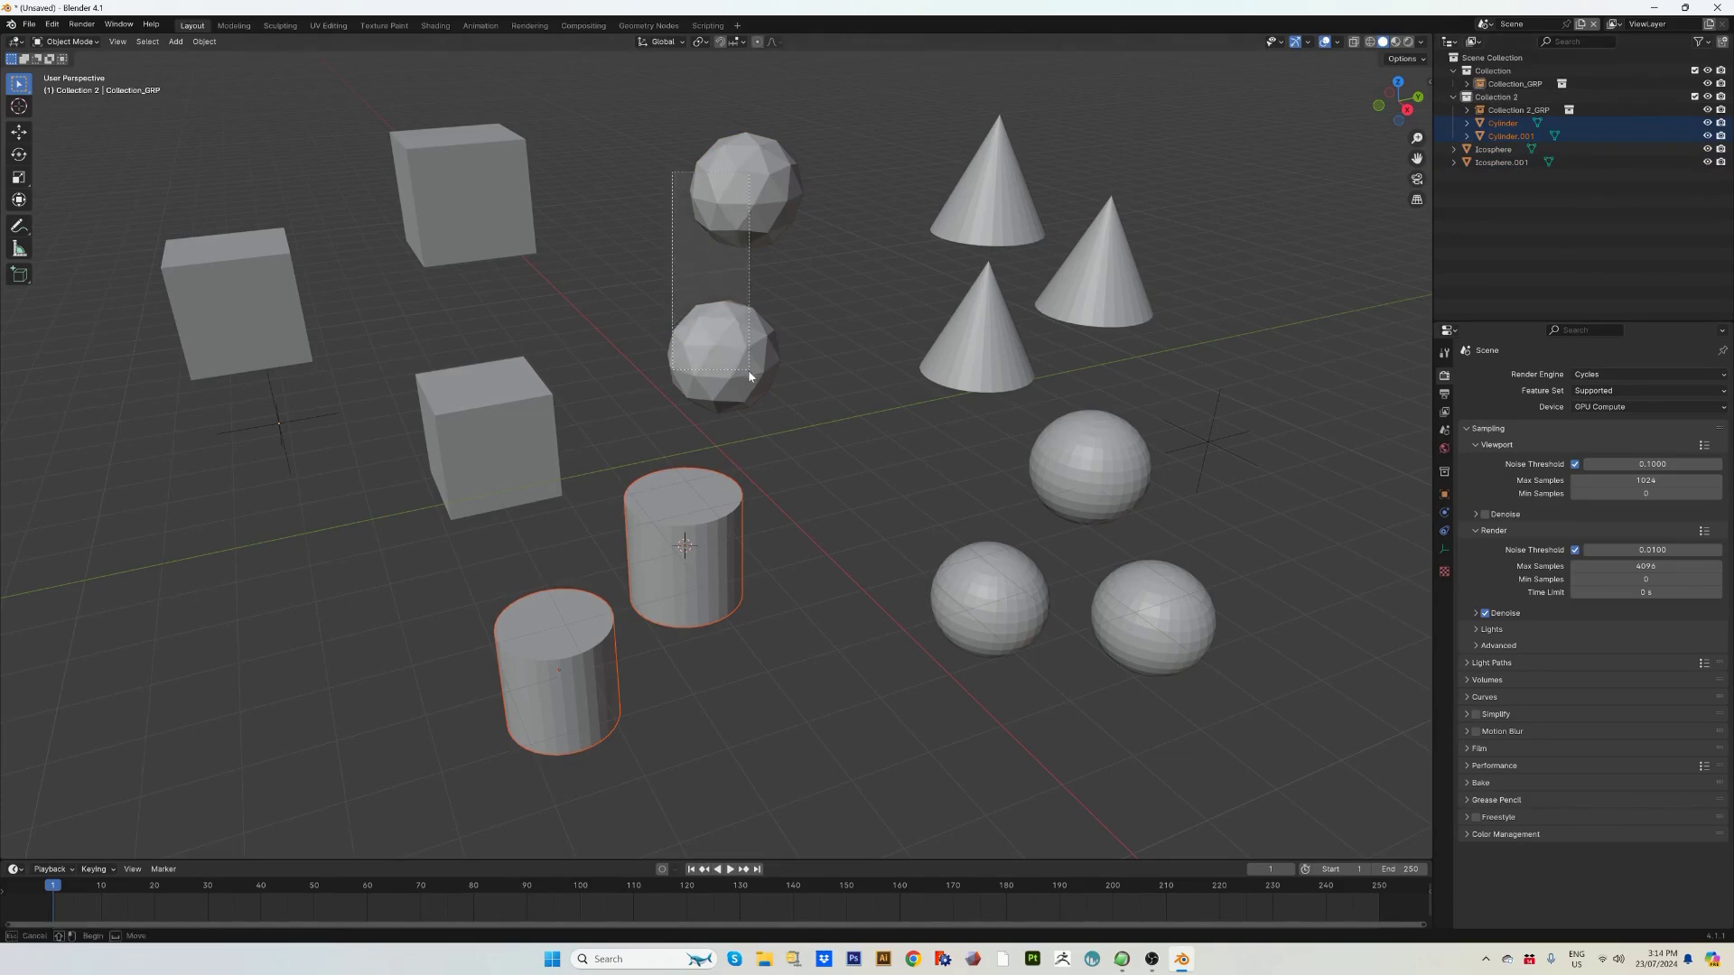
drag(547, 545, 679, 693)
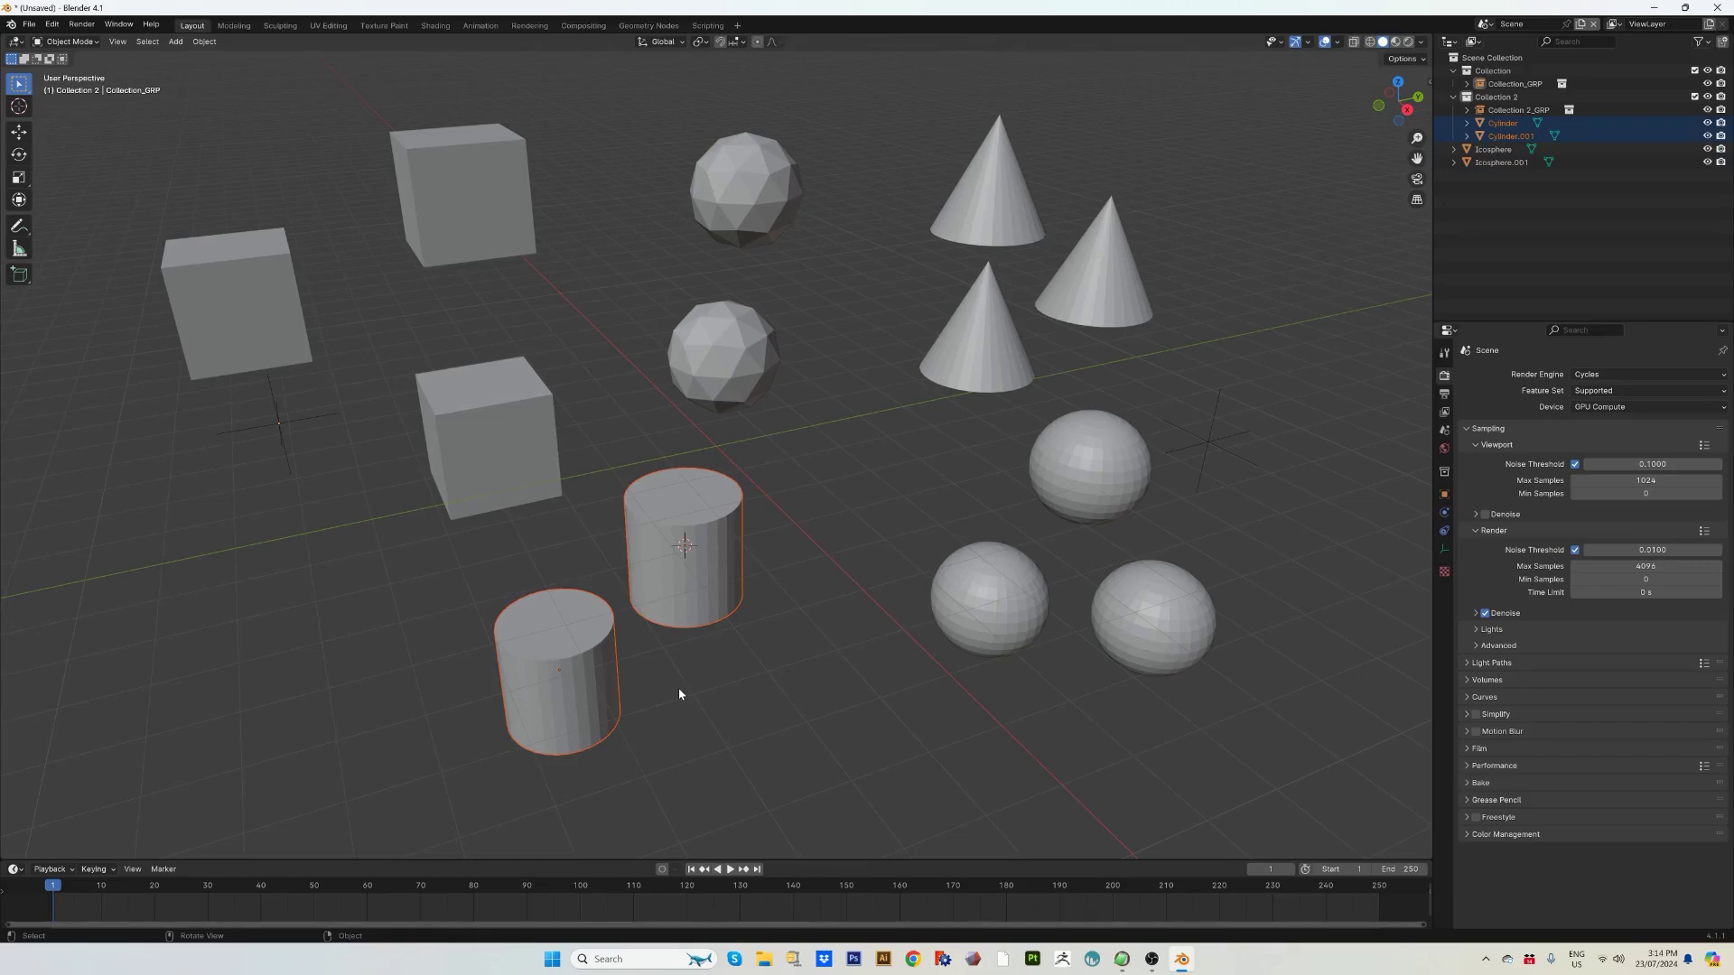
click(514, 440)
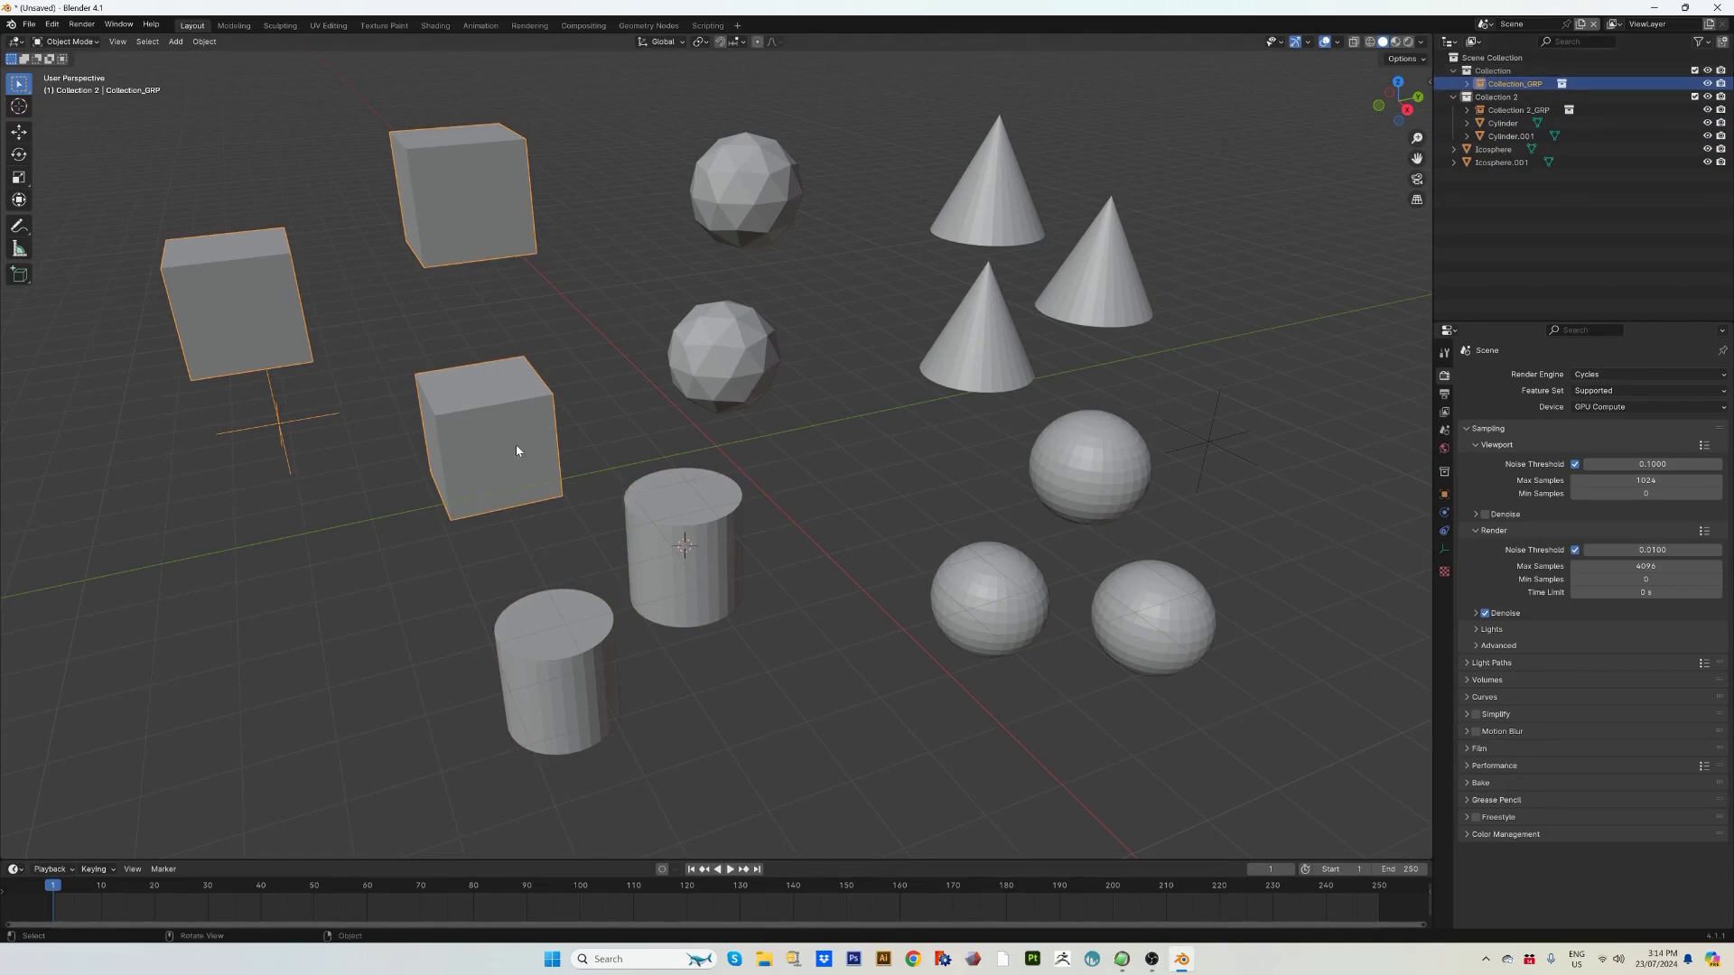
drag(516, 444, 479, 424)
drag(672, 158, 755, 408)
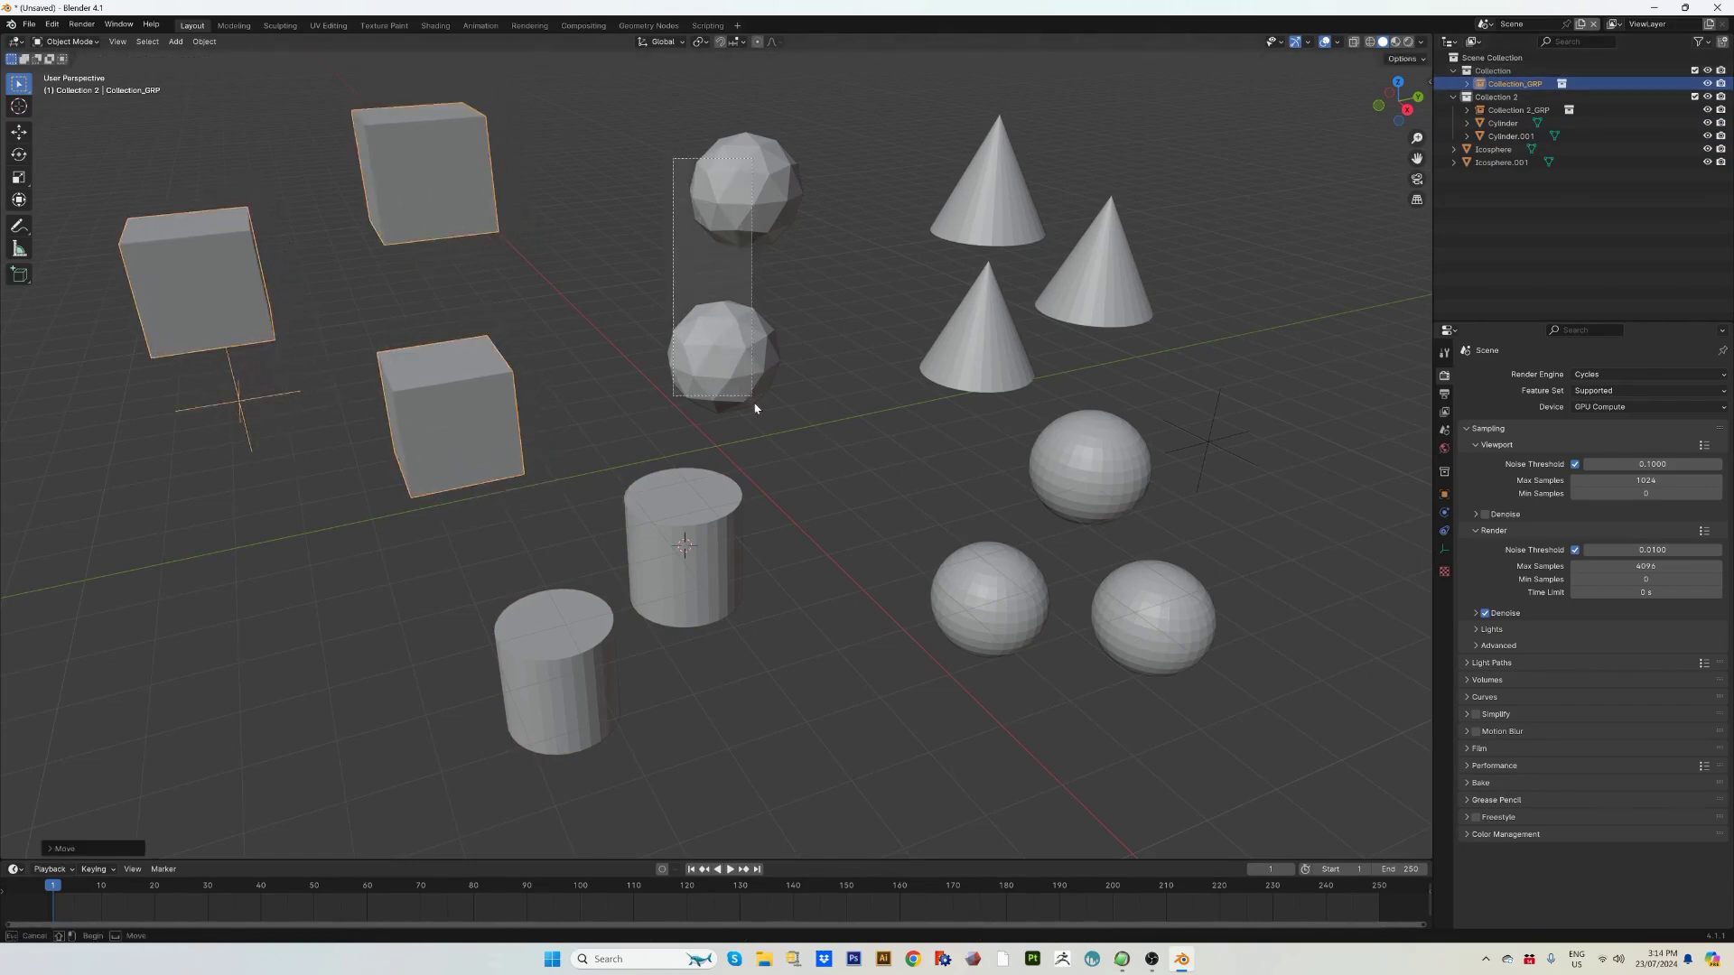
shift+drag(560, 527, 643, 621)
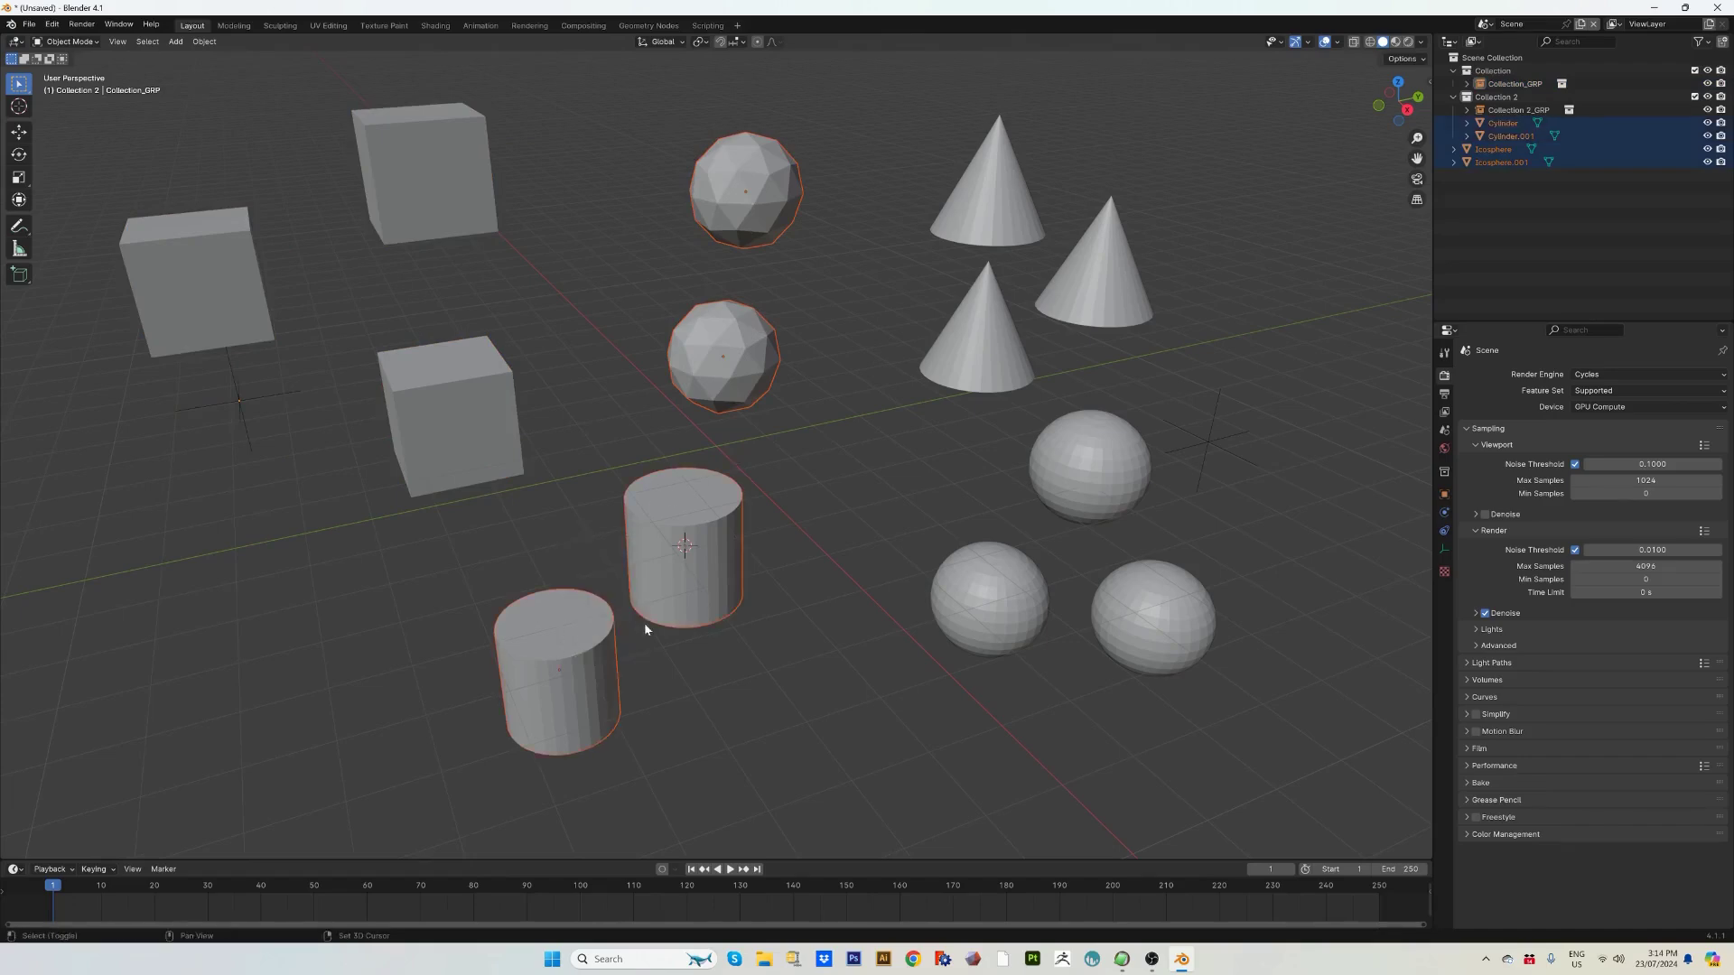
shift+click(472, 442)
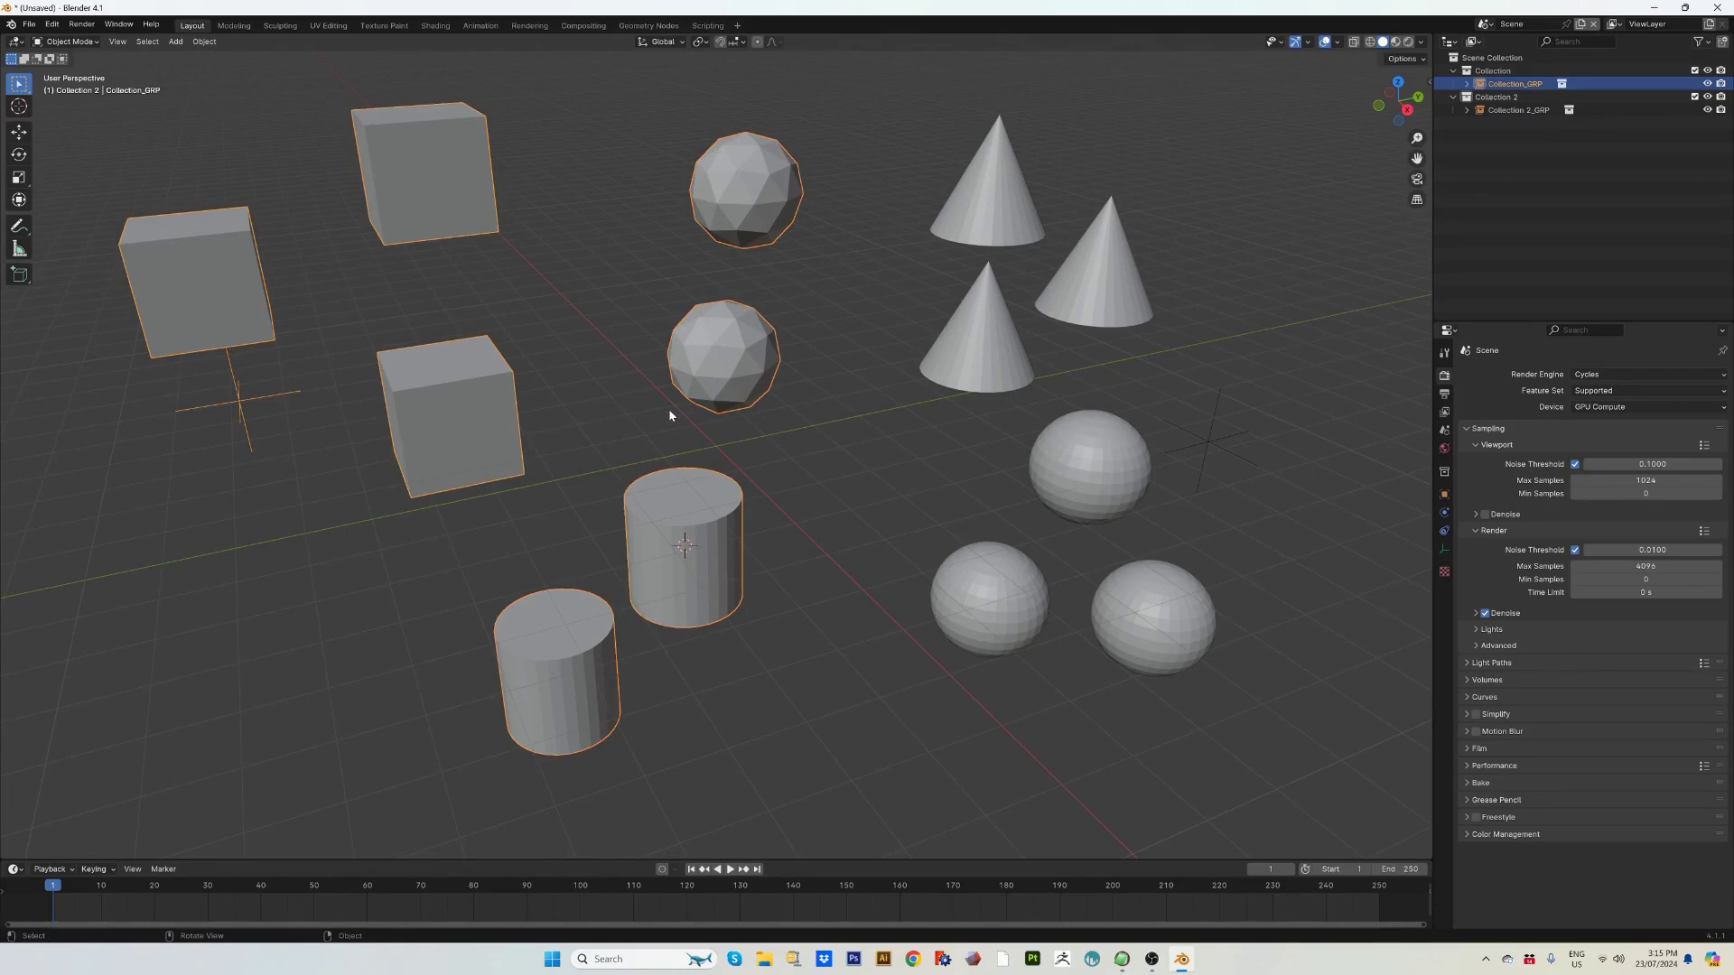
Move the cube group with its cylinders and icospheres slightly, then reselect it via one cube.
key(g)
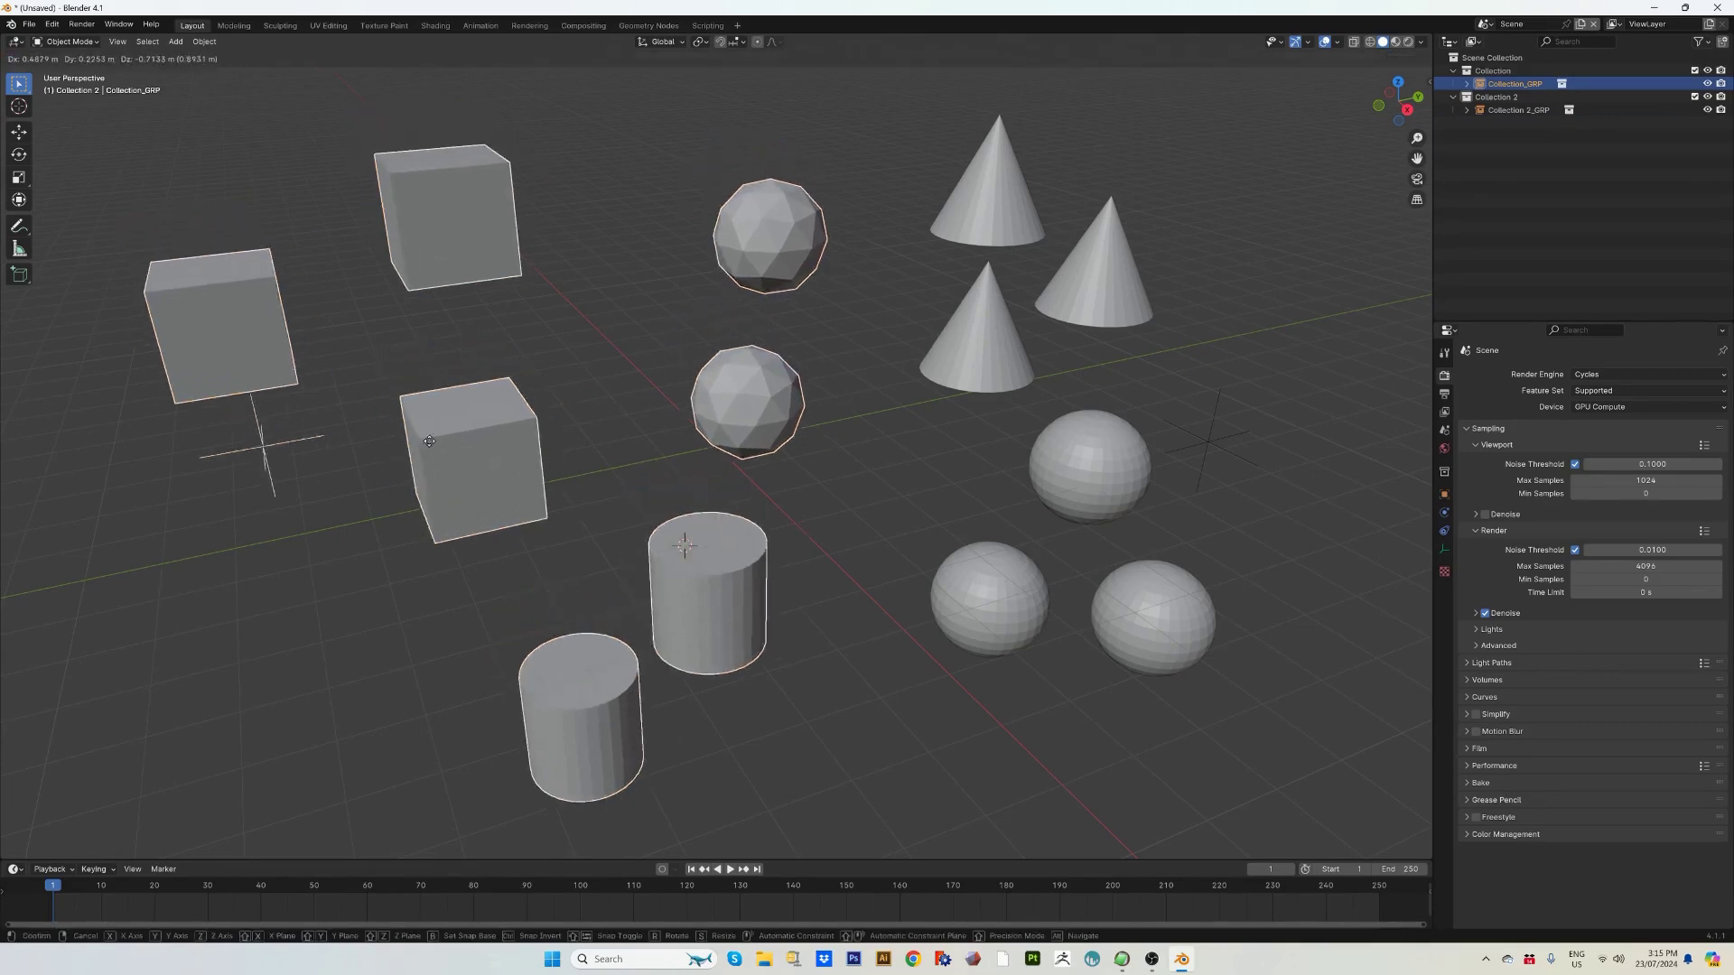
click(423, 432)
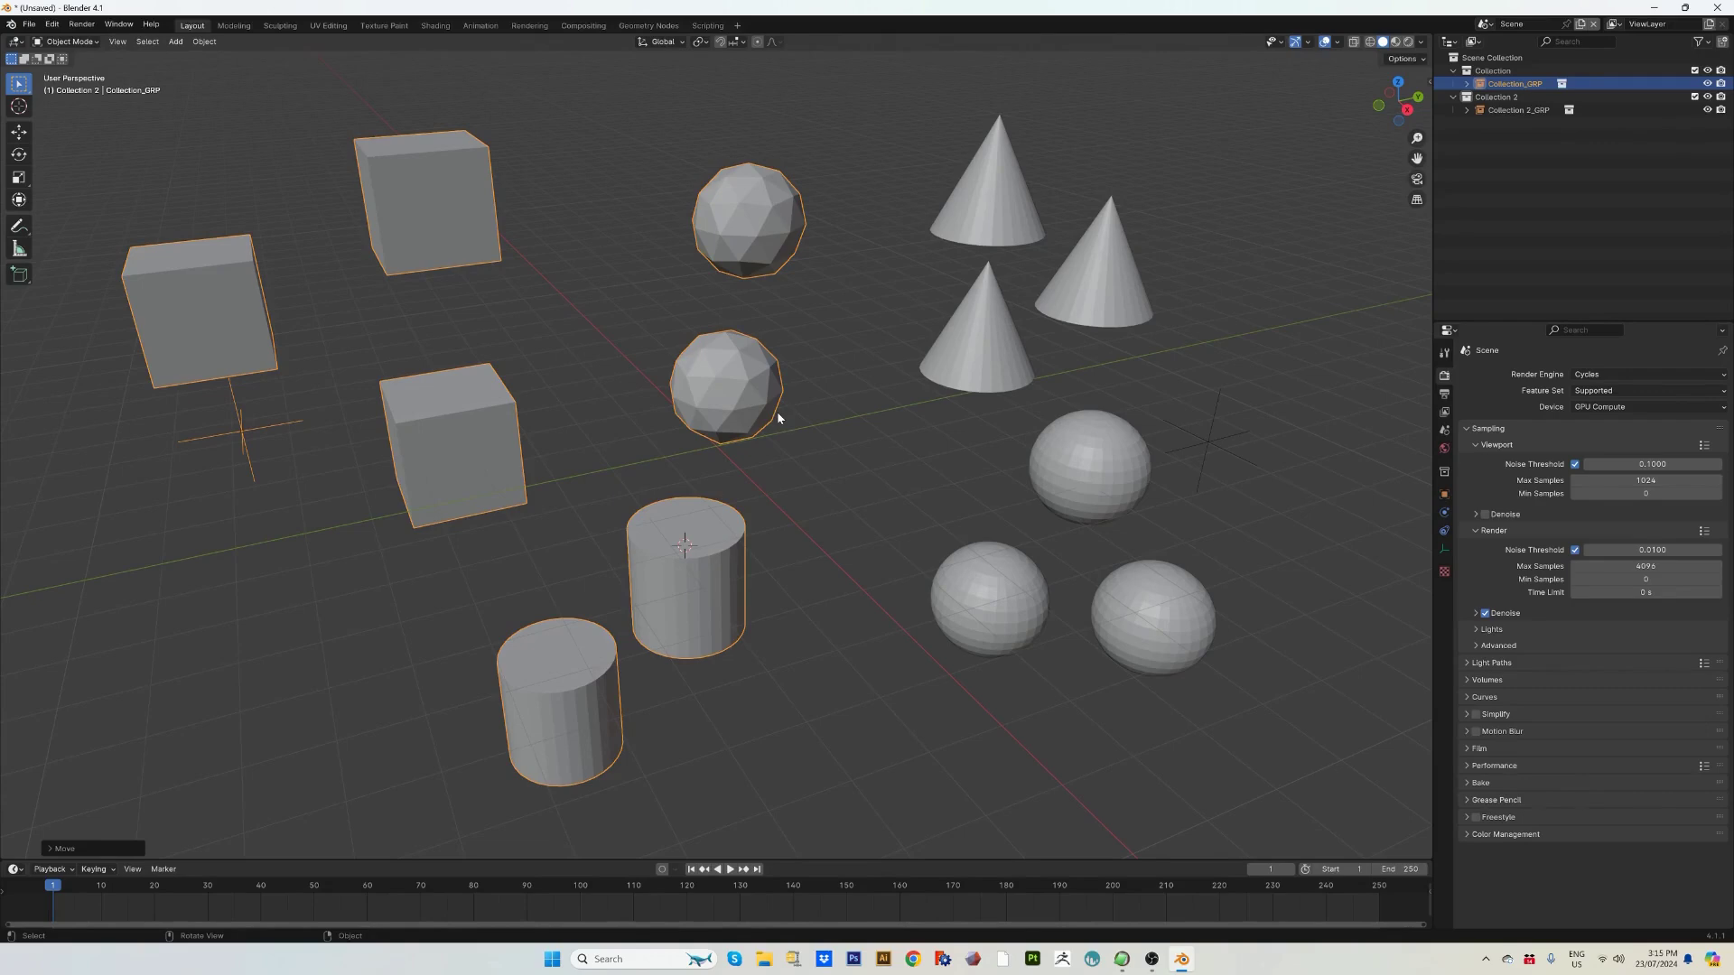
click(792, 643)
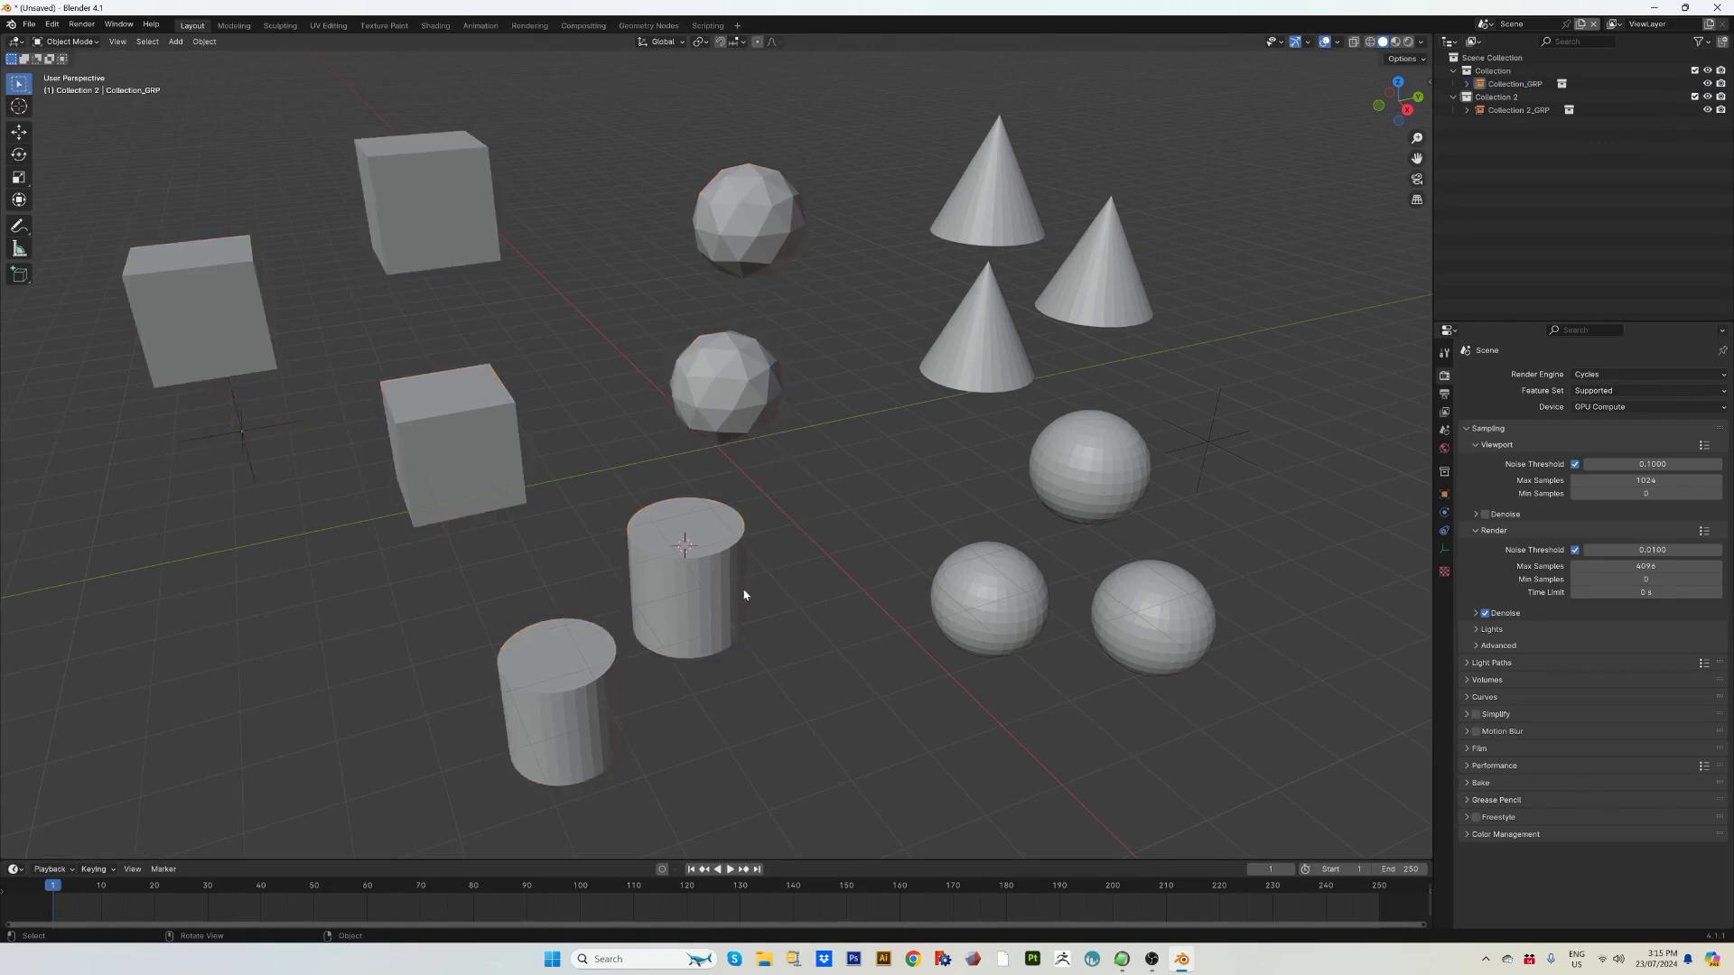
click(464, 465)
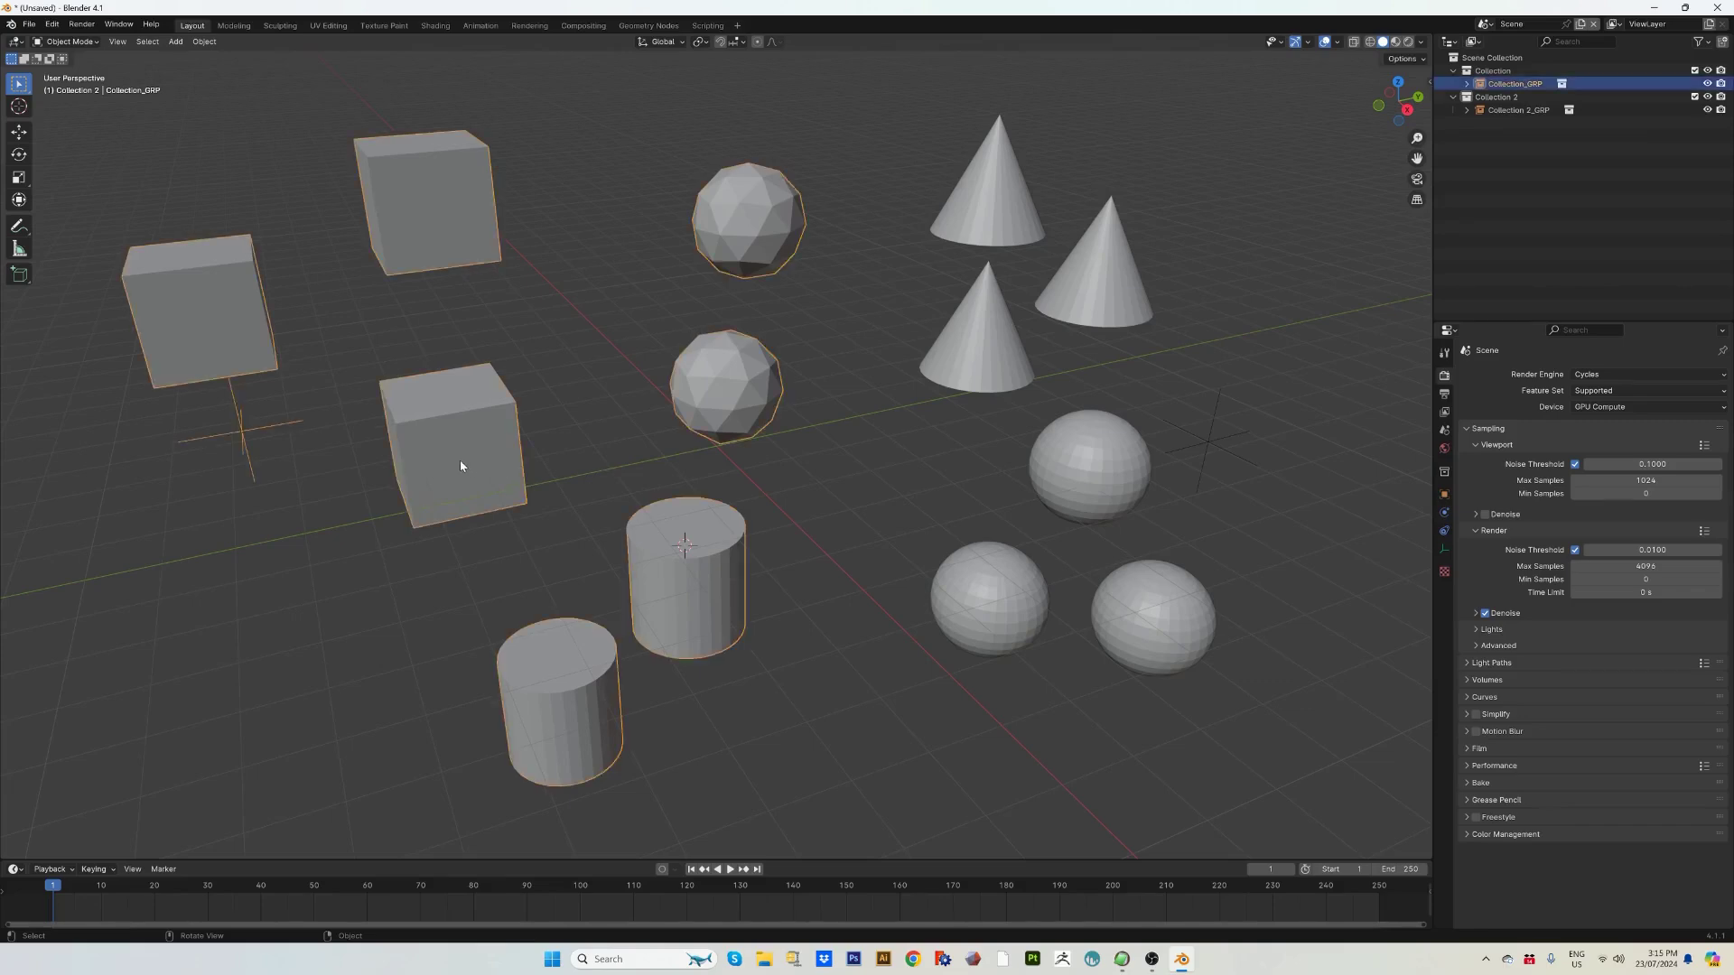
Make the Collection_GRP instance real with Ctrl+Shift+A, then deselect everything.
key(ctrl)
key(ctrl+shift+a)
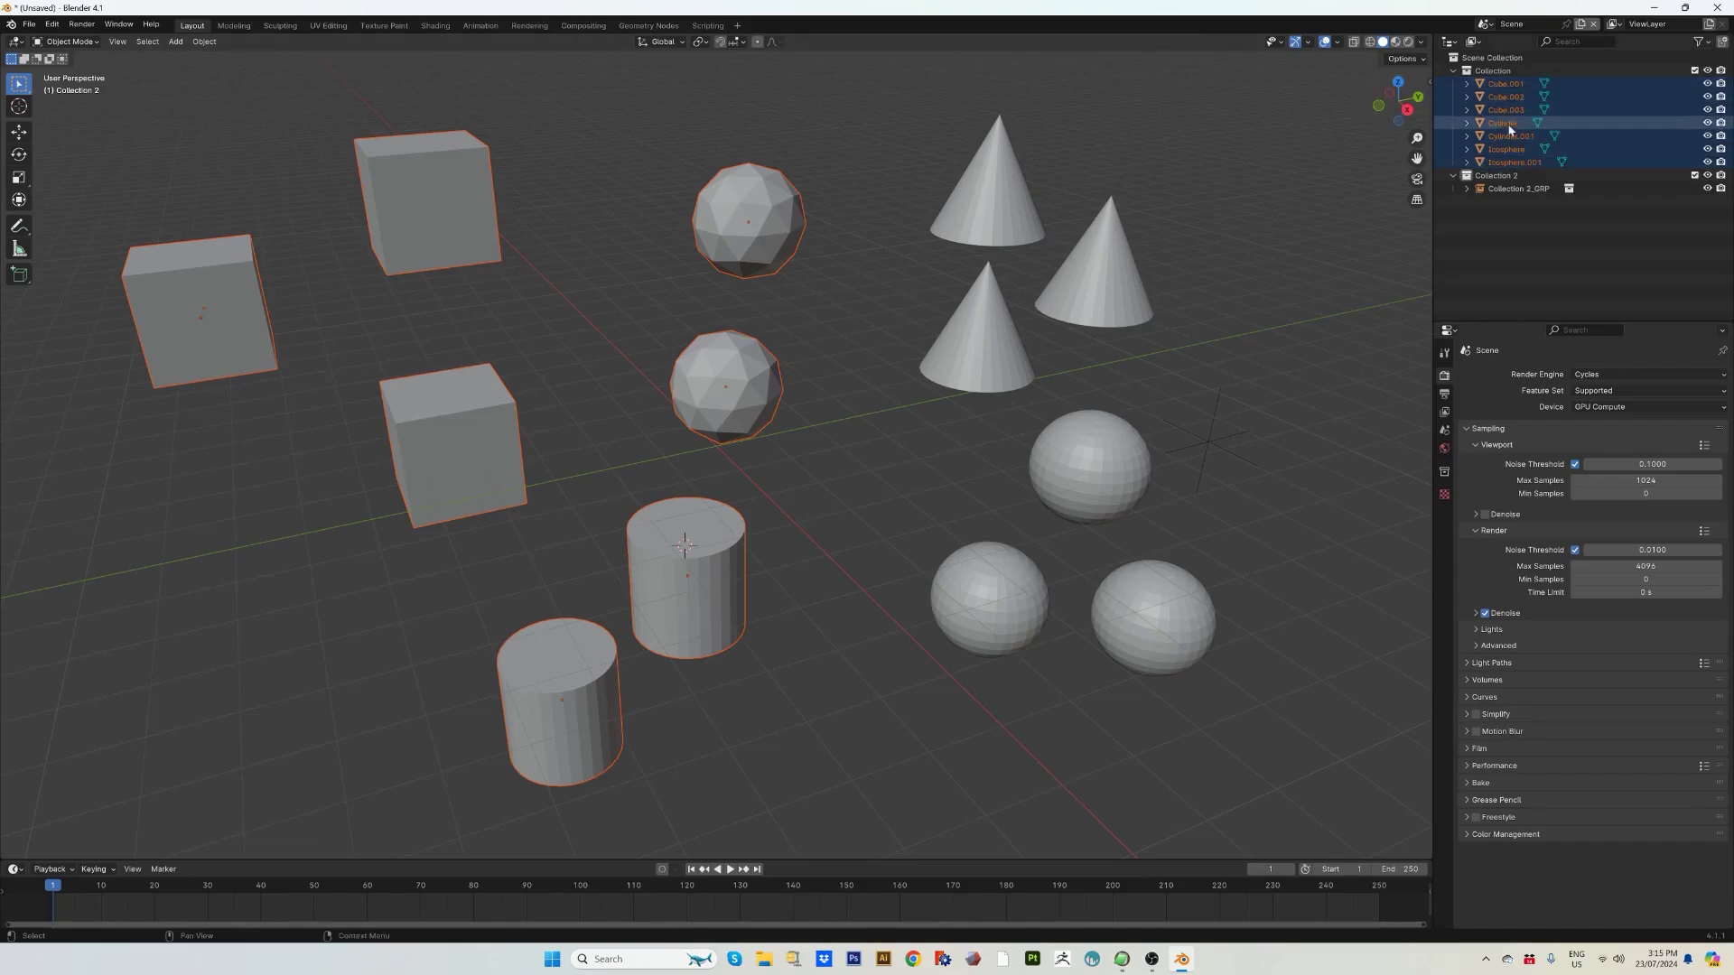
click(849, 219)
click(750, 217)
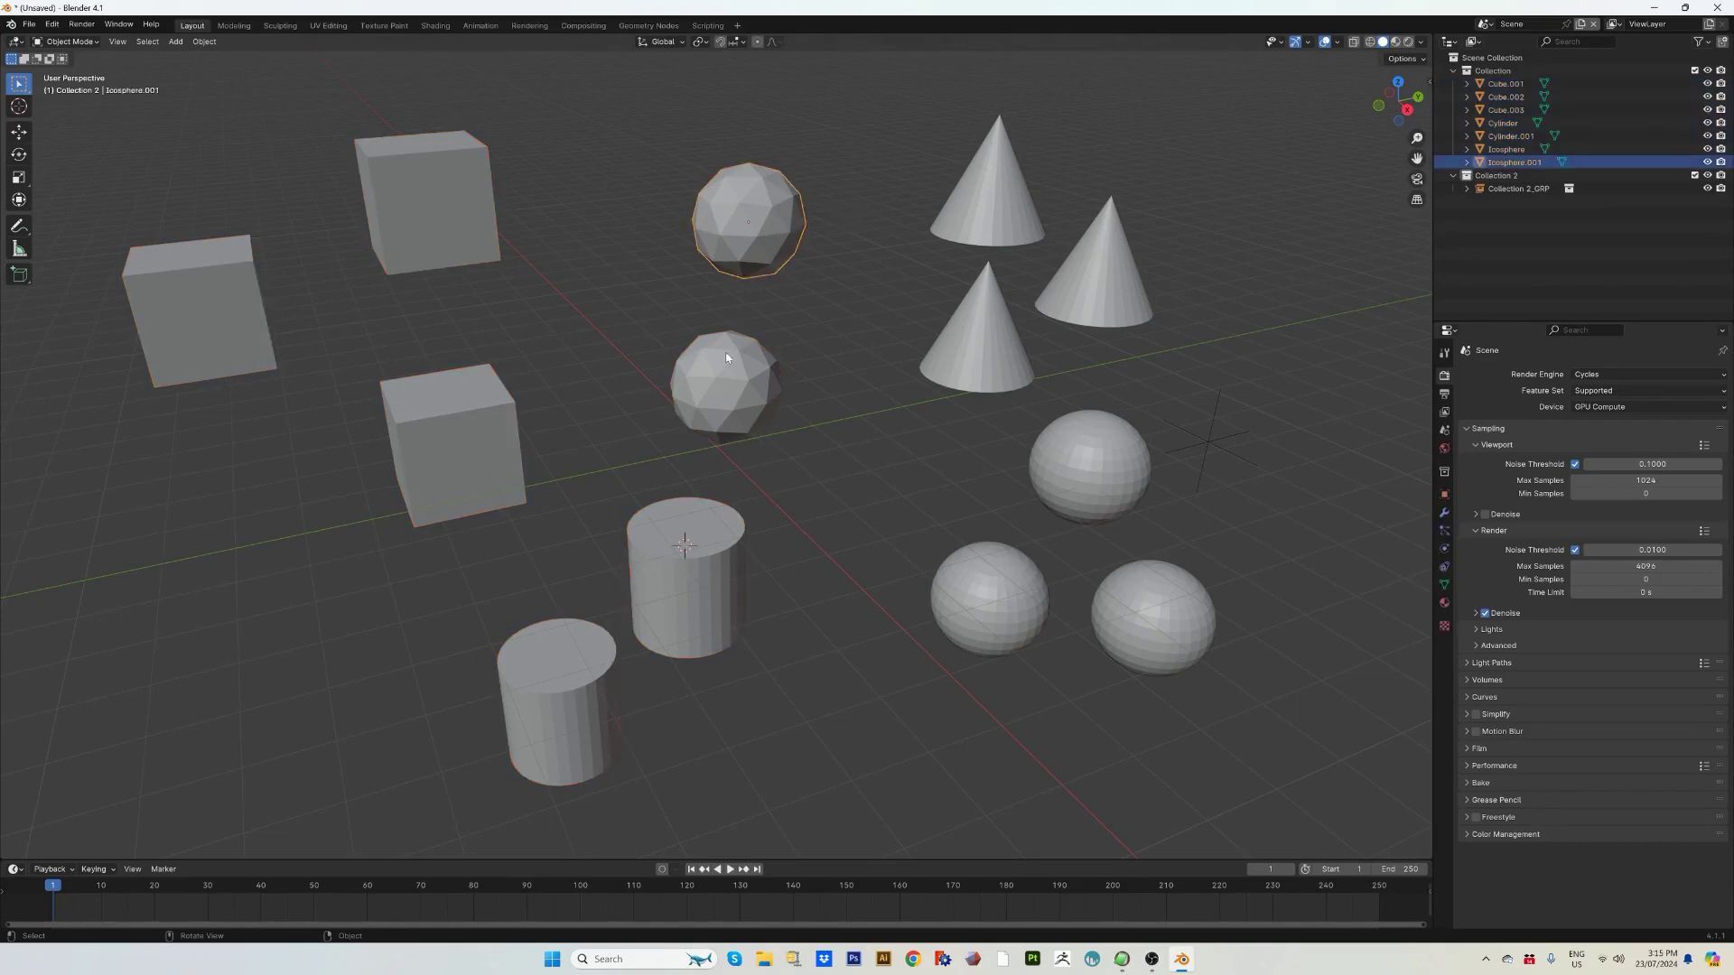
click(726, 379)
click(686, 587)
click(549, 665)
click(498, 464)
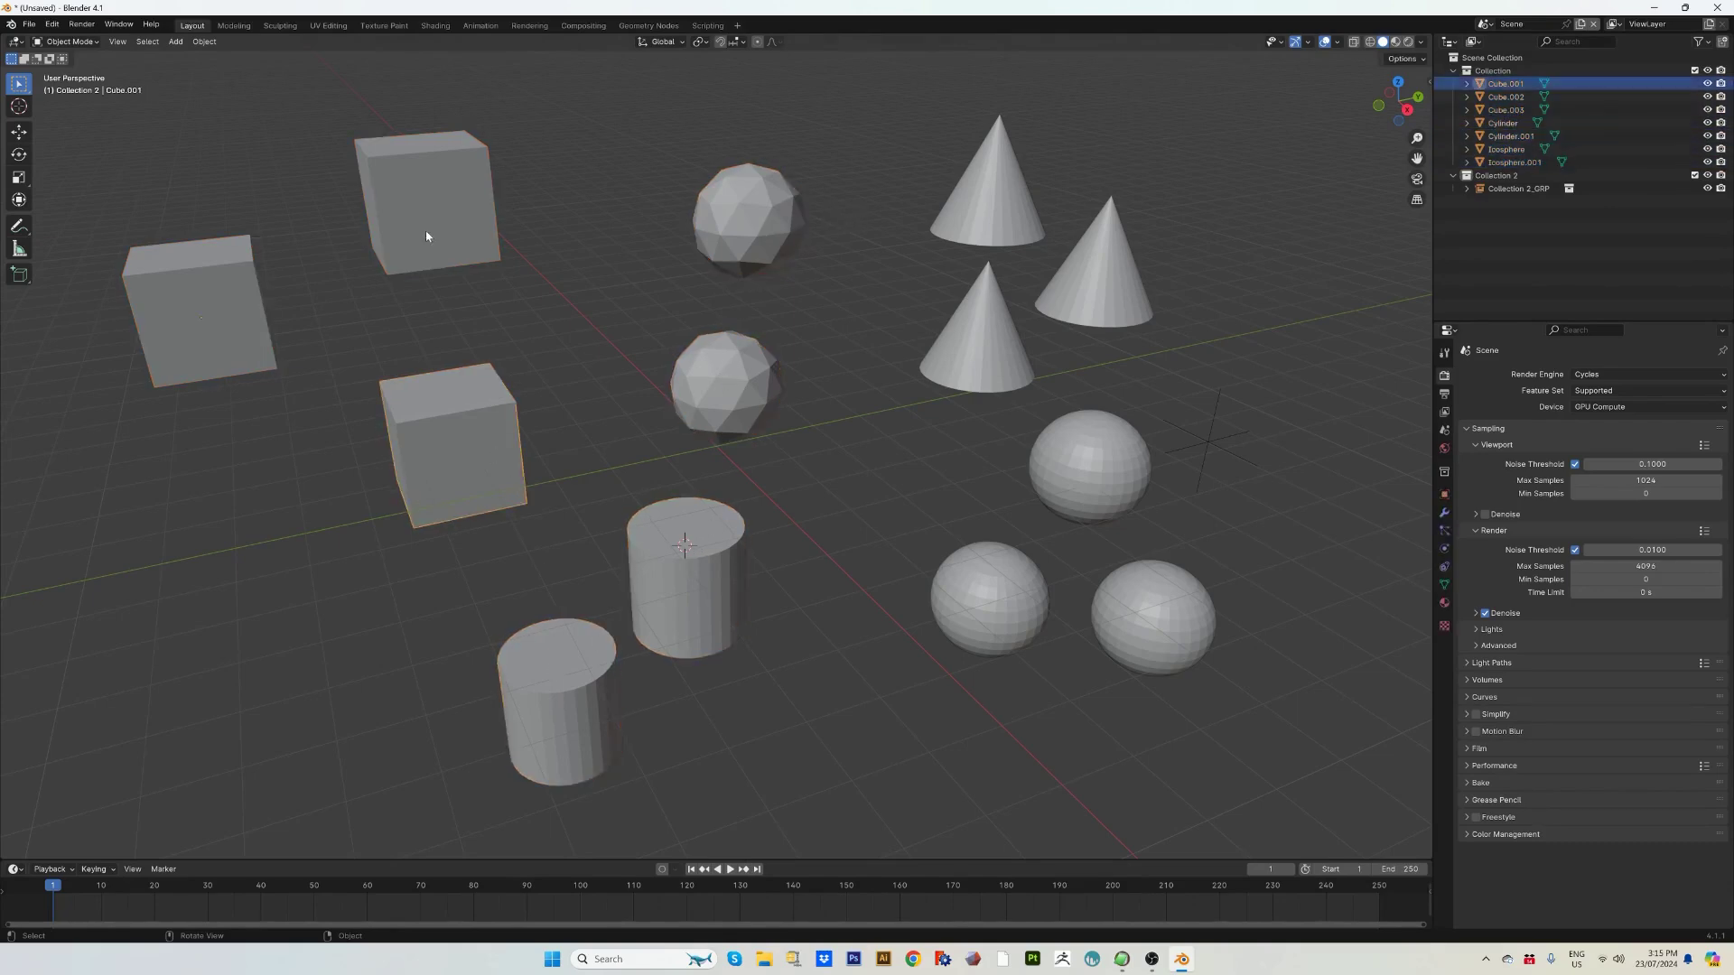
click(425, 232)
click(240, 302)
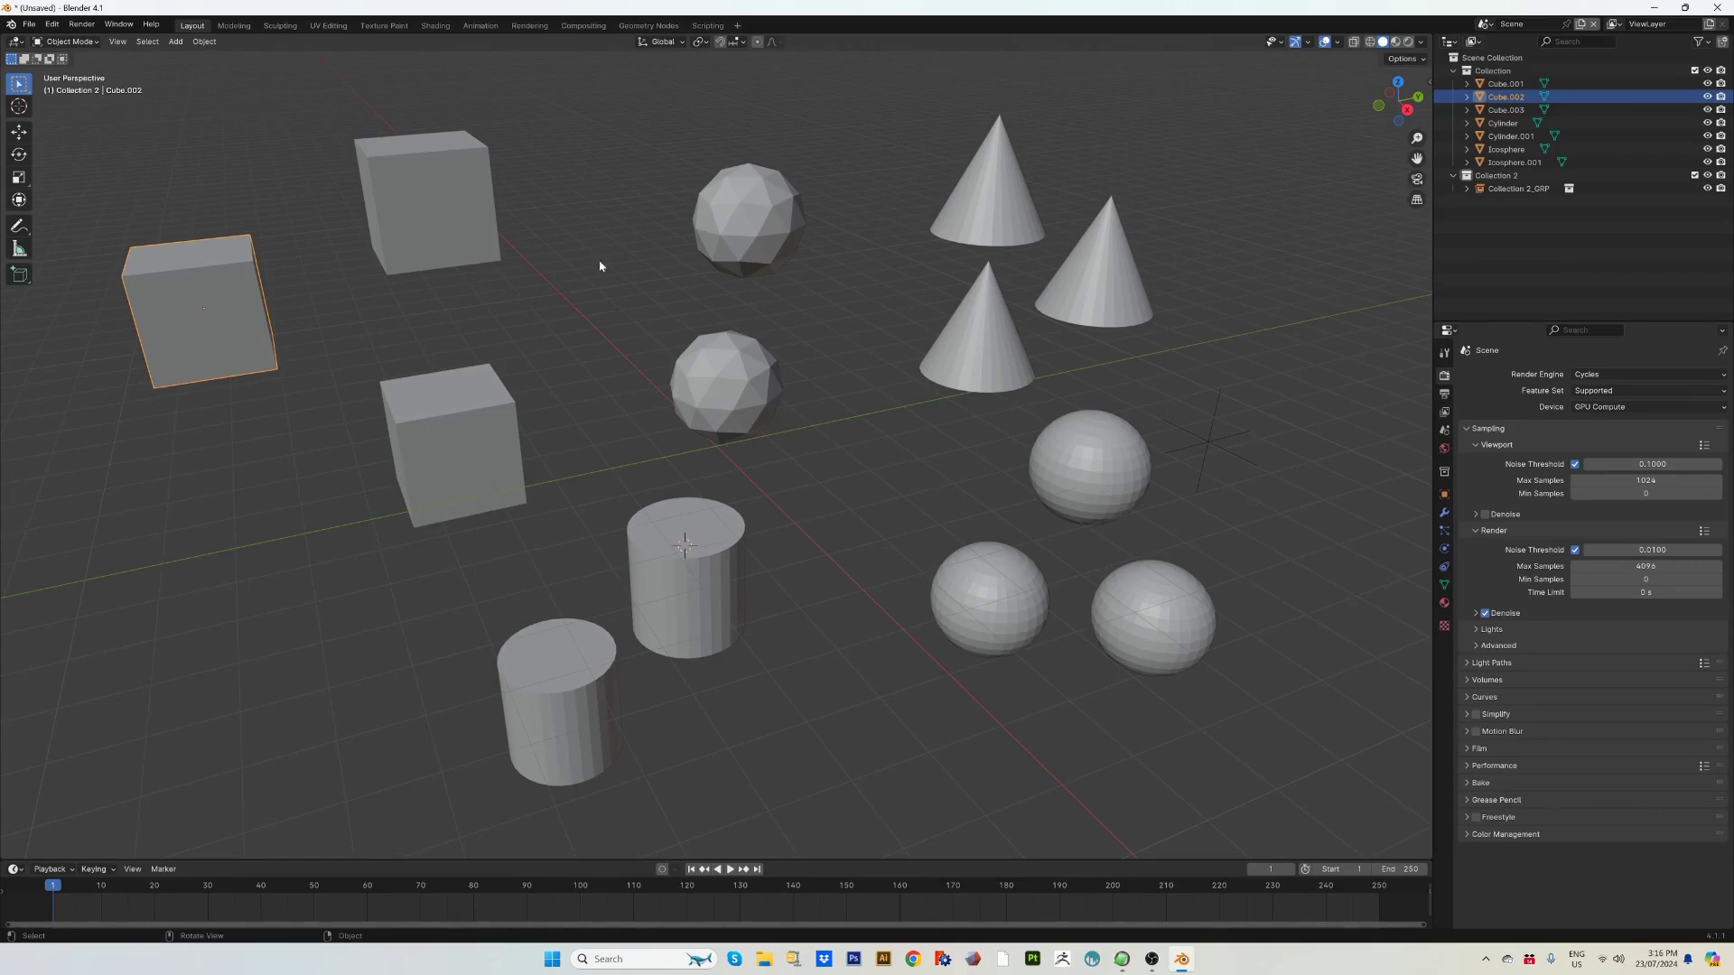
Group the three cubes into a new Collection_GRP instance.
drag(254, 191, 424, 425)
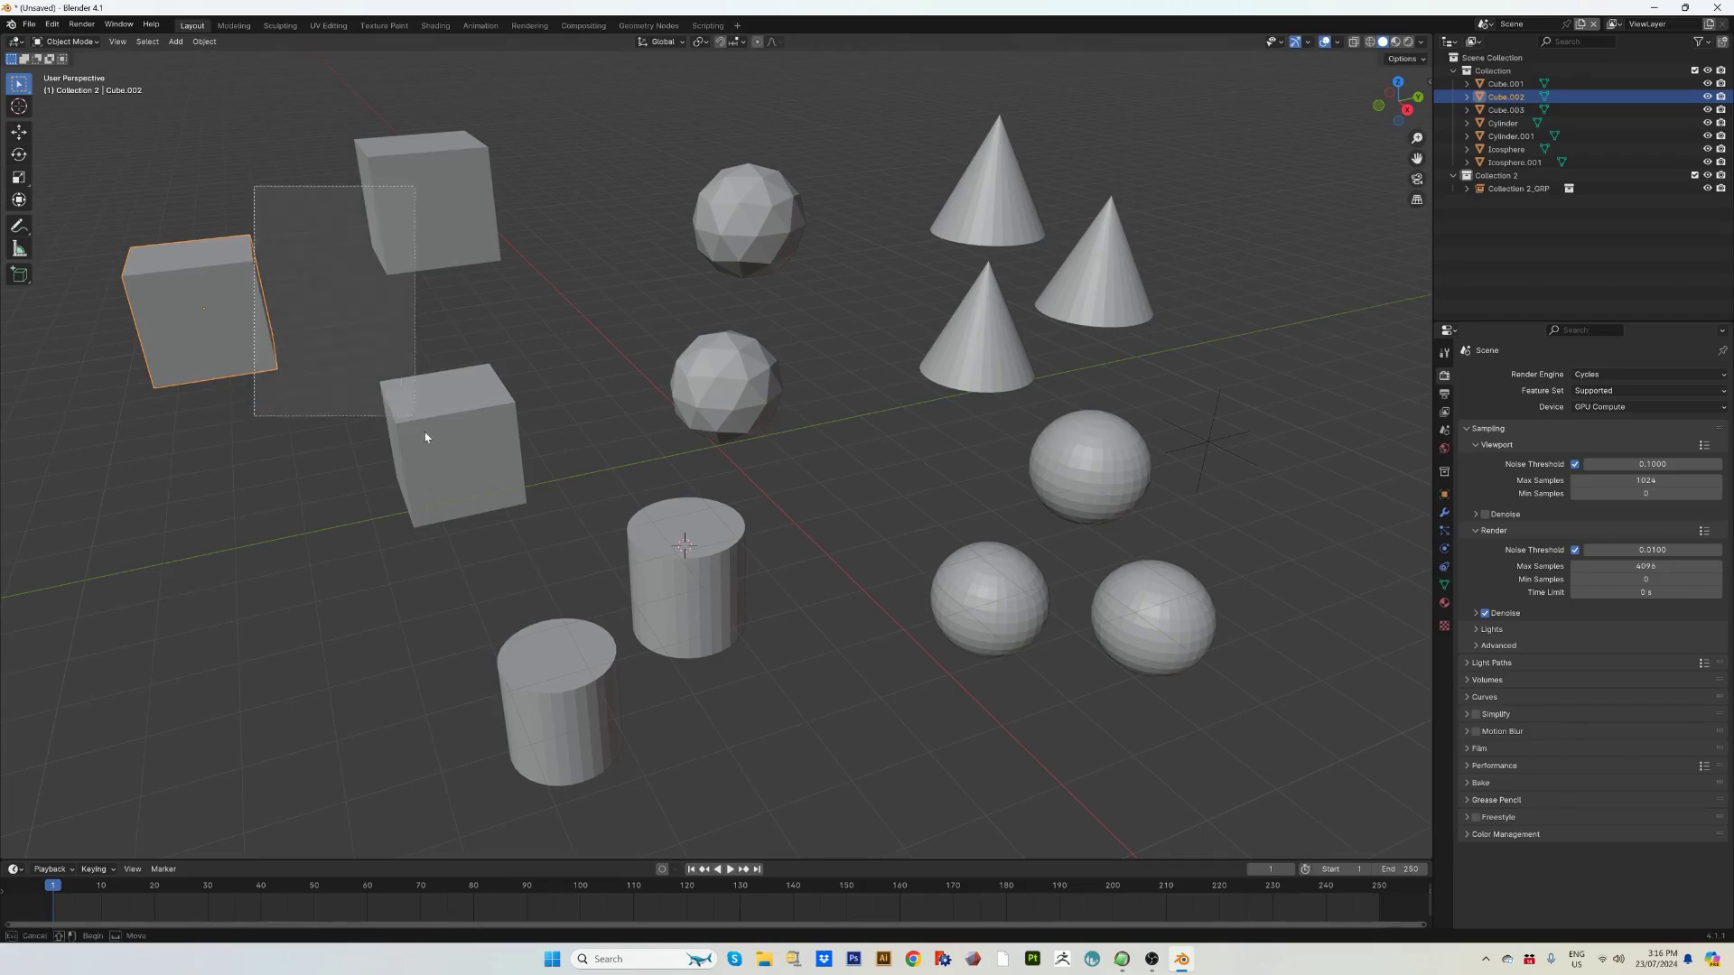
shift+right_click(308, 446)
drag(229, 209, 421, 493)
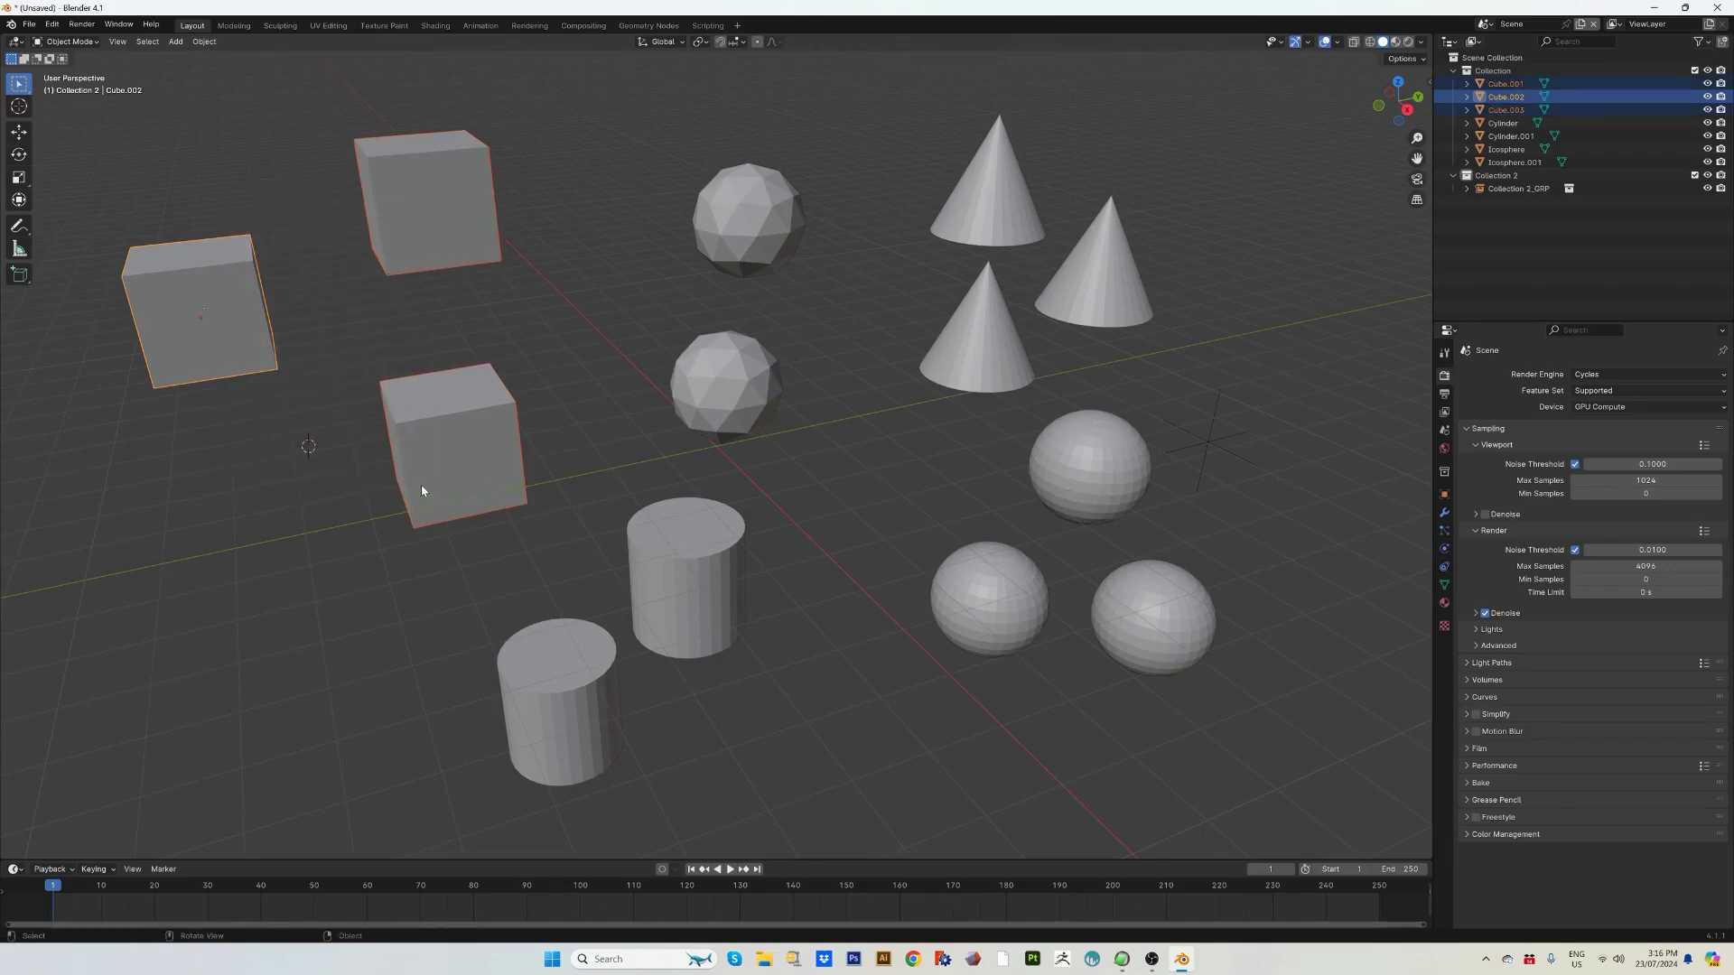
key(ctrl+g)
click(614, 410)
Select the icospheres, both cylinders and the Collection_GRP instance, making the group active.
drag(666, 173, 773, 443)
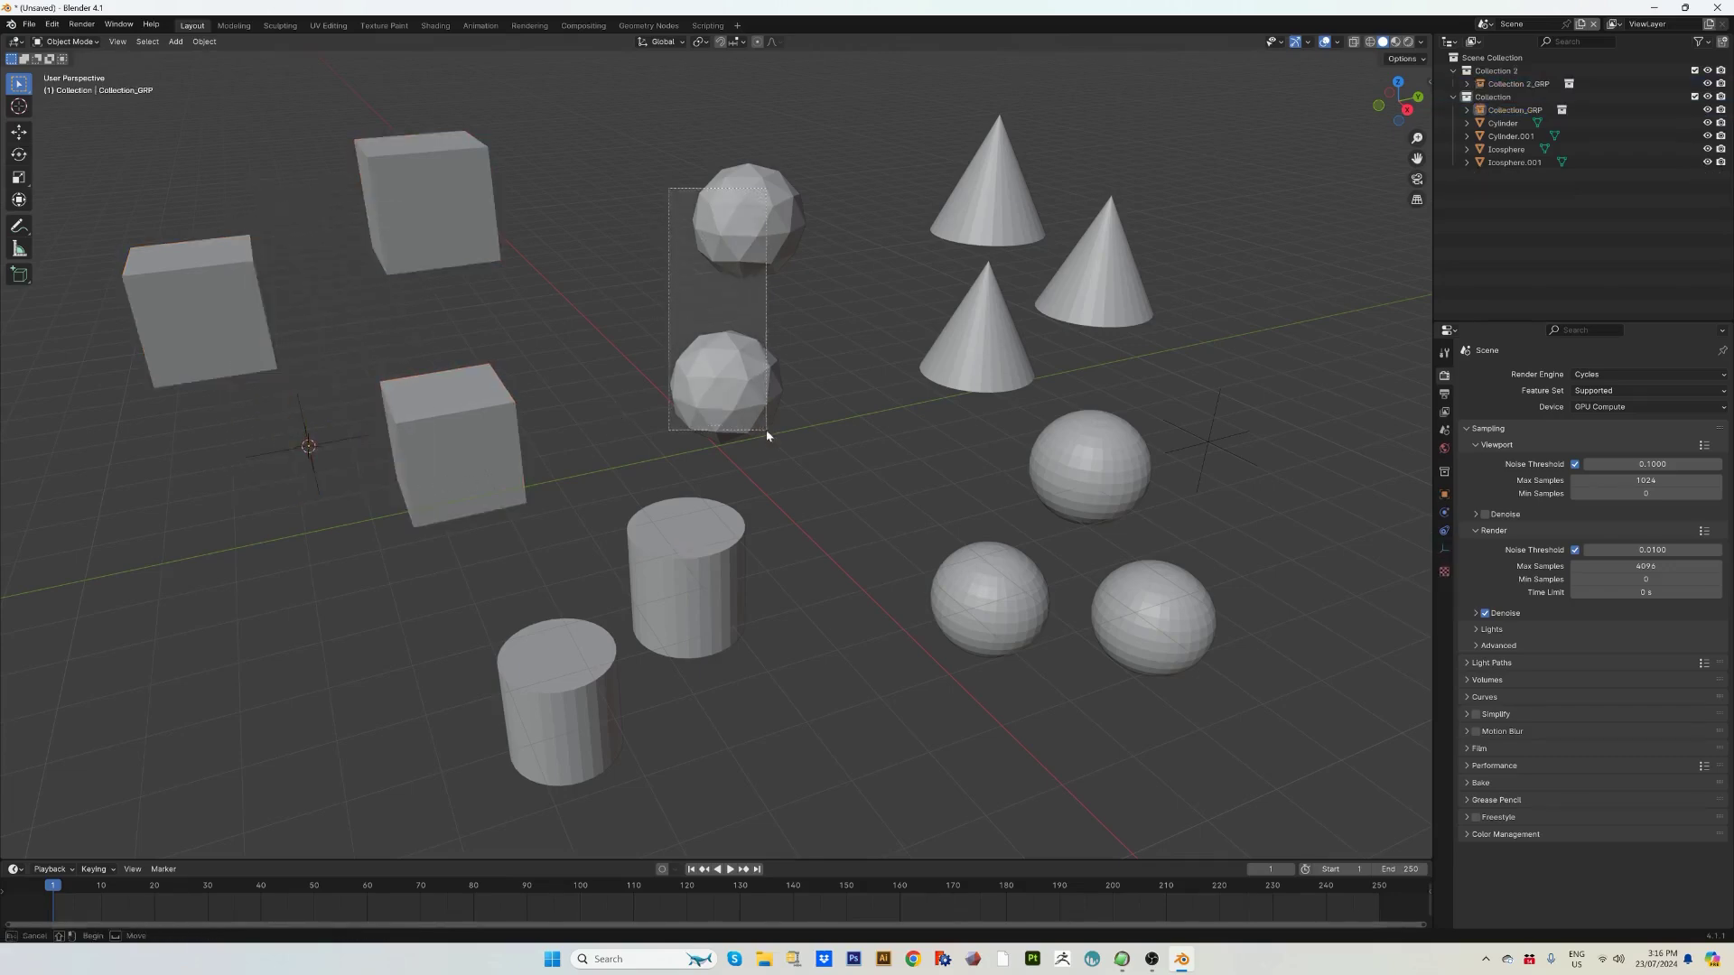
shift+click(632, 607)
shift+click(561, 666)
shift+click(468, 470)
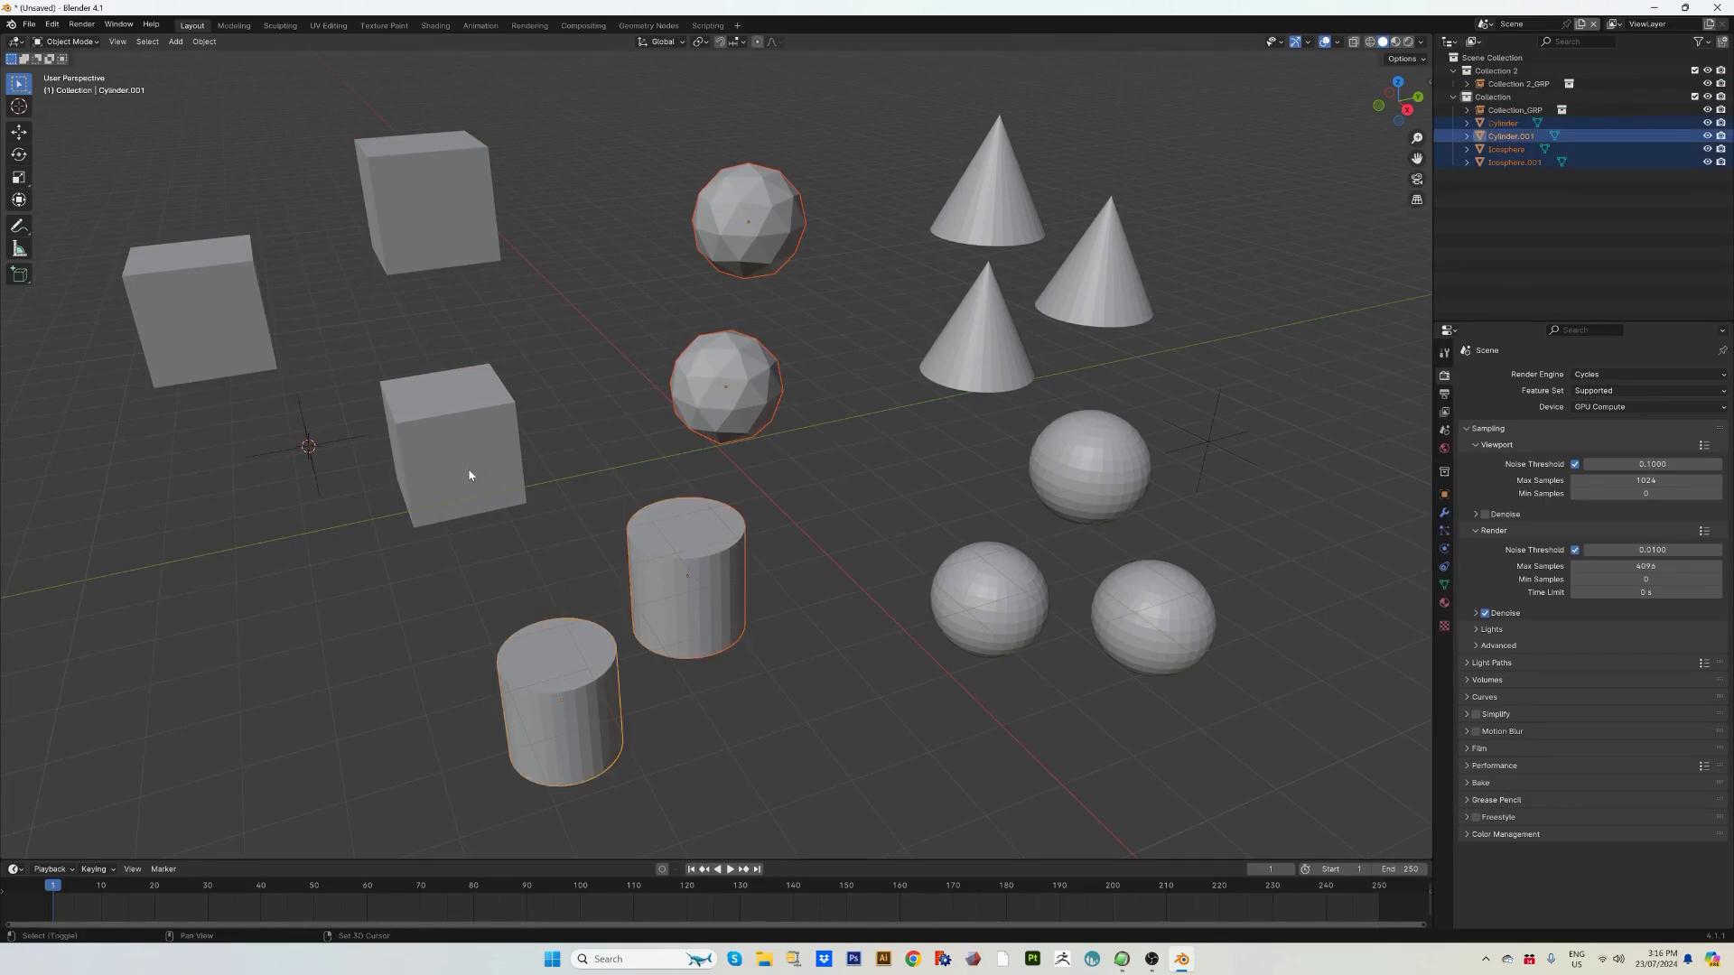
key(ctrl+p)
click(616, 453)
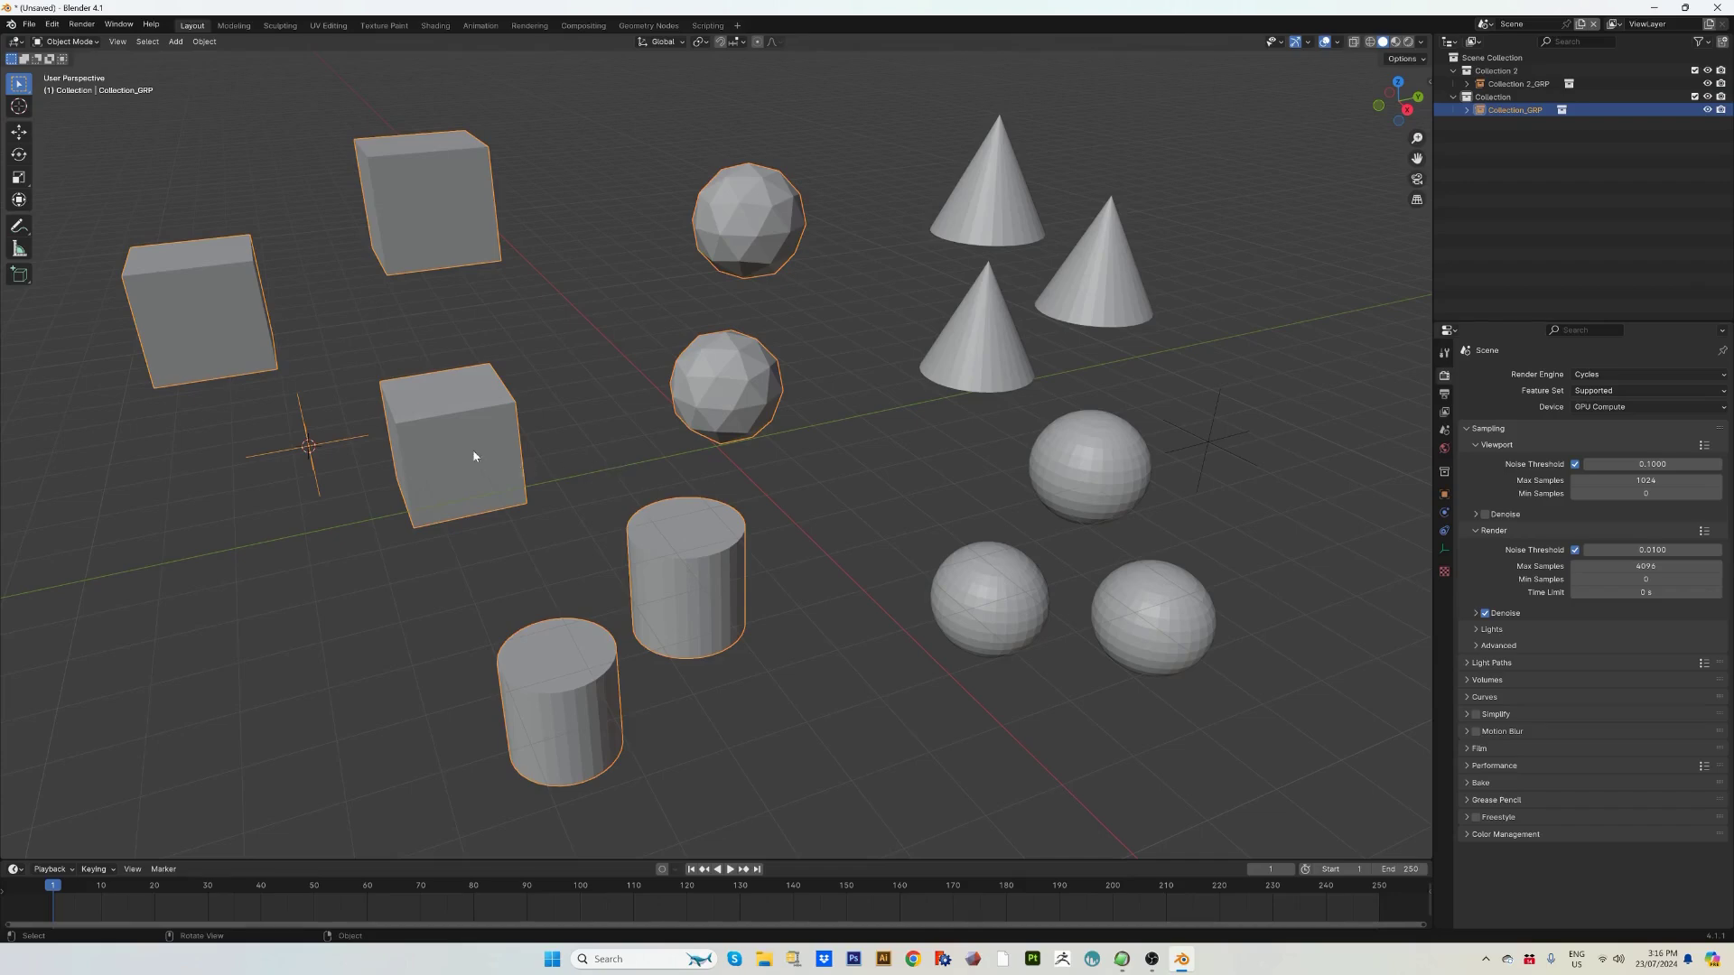
key(ctrl)
key(ctrl)
scroll(789, 485, down, 2)
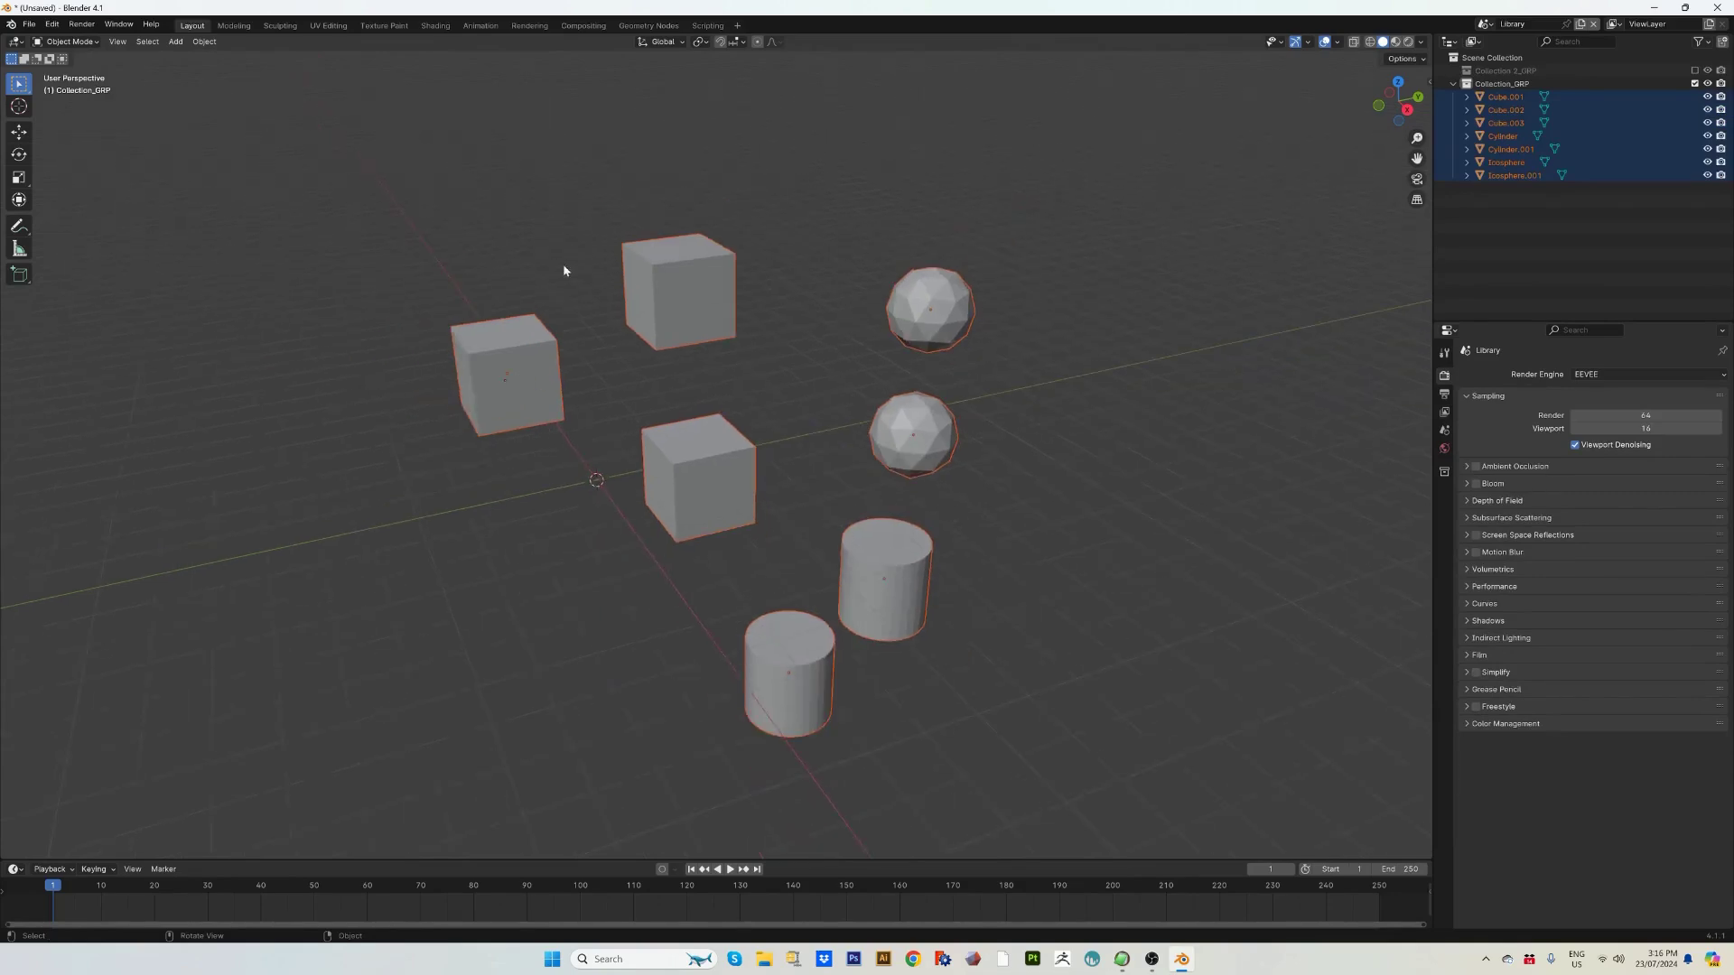
Select the two icospheres inside Collection_GRP and delete them from the group.
drag(471, 214, 996, 715)
ctrl+drag(467, 224, 975, 706)
click(921, 439)
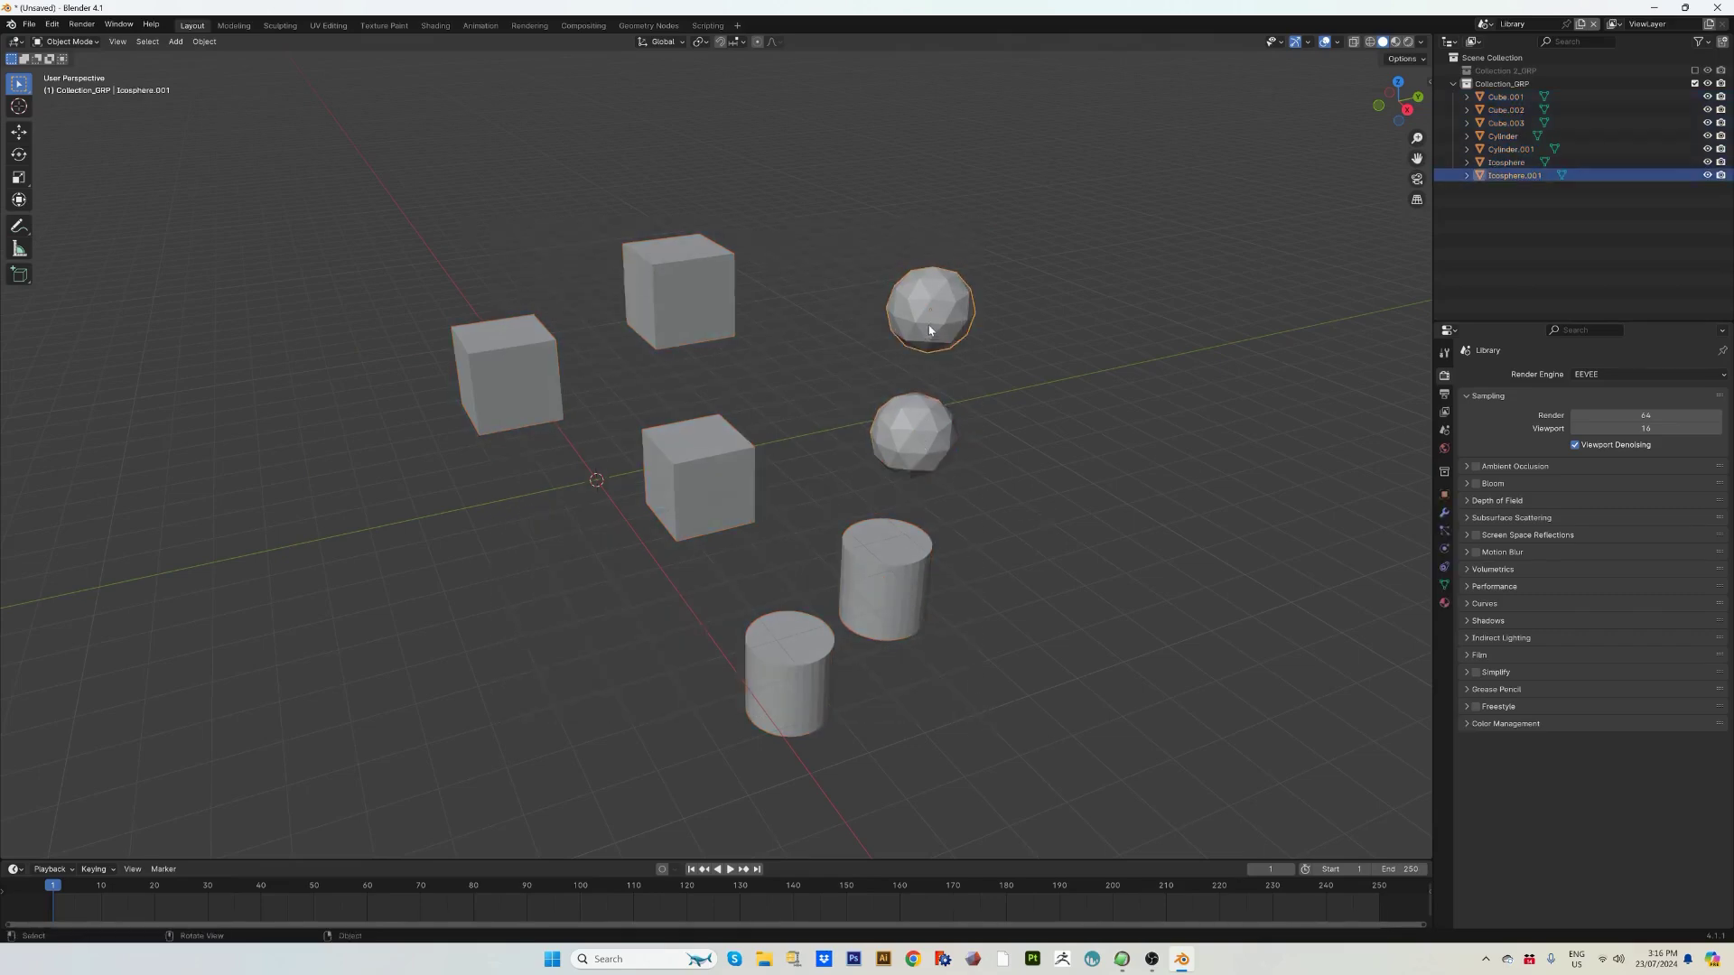
click(885, 576)
click(786, 669)
click(727, 520)
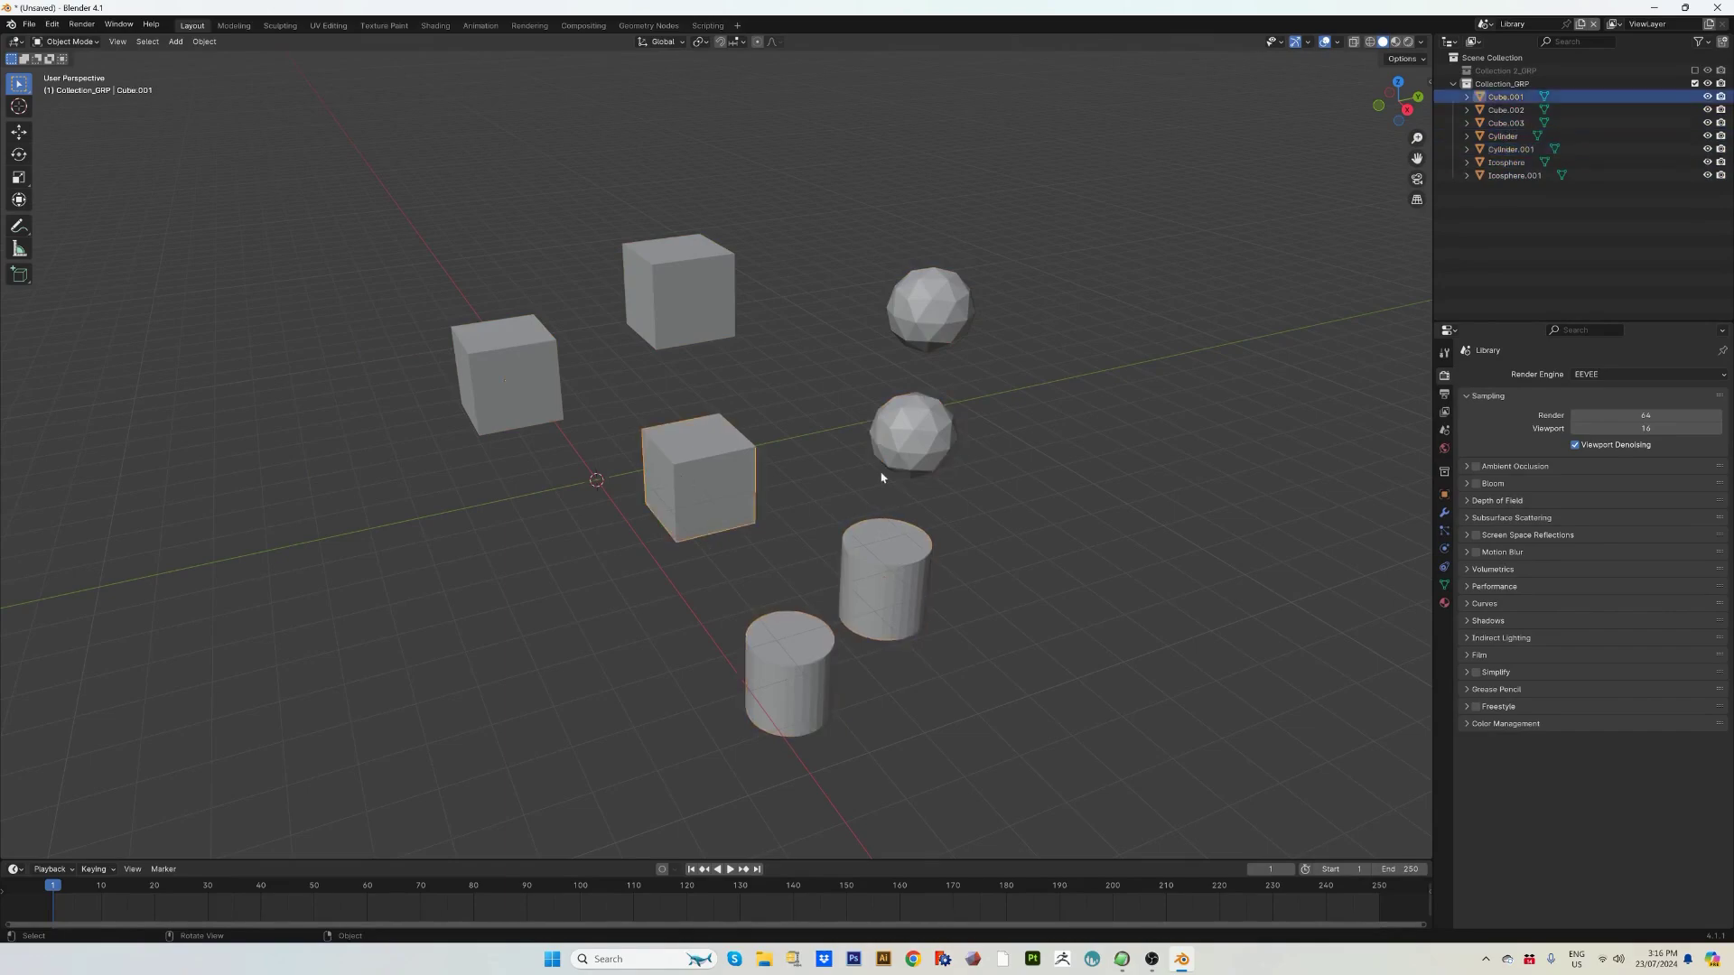
drag(898, 287, 957, 468)
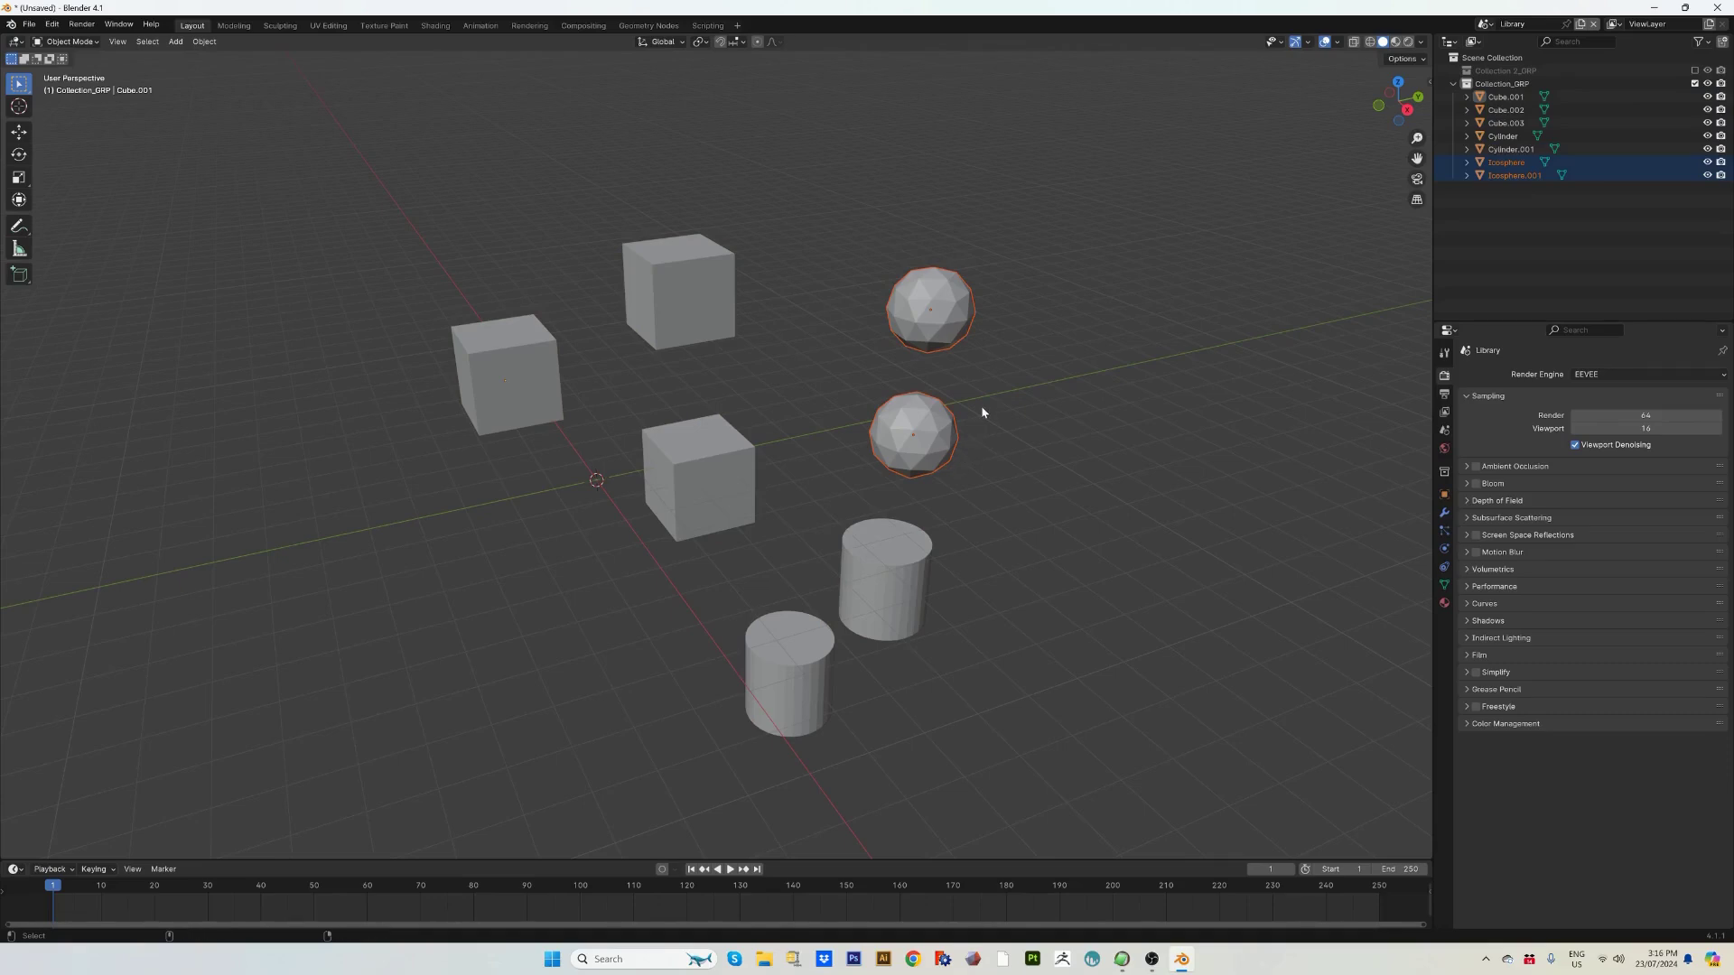
key(Delete)
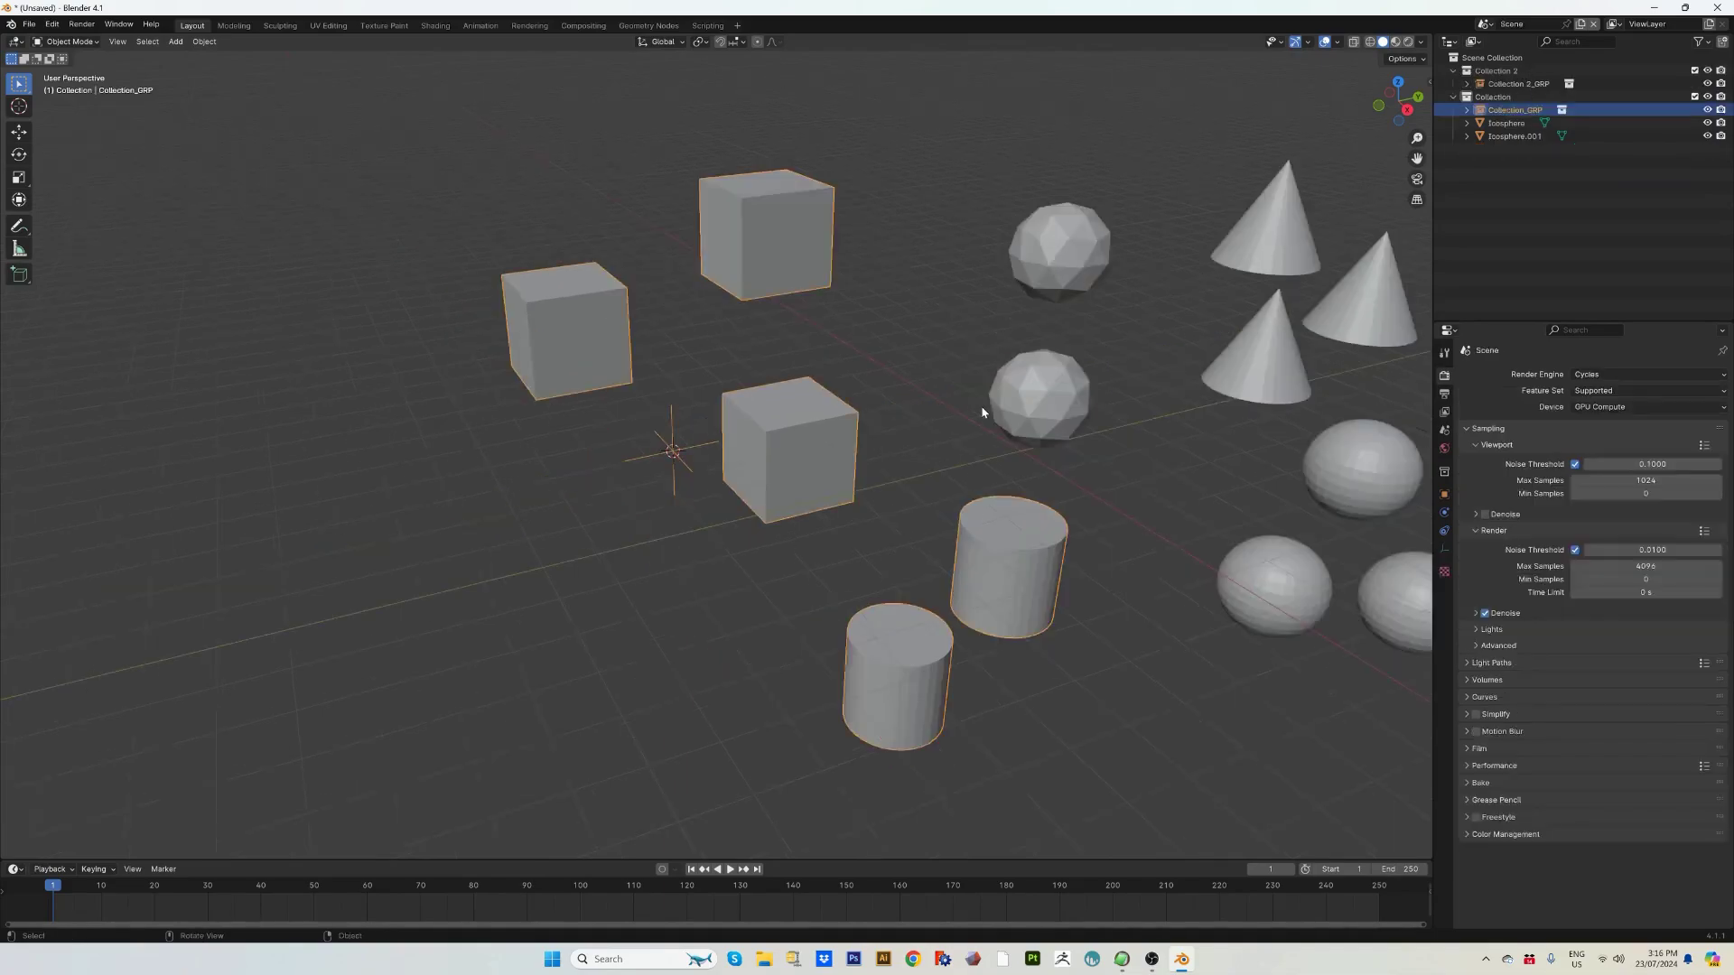
Move the two icospheres up-left, away from the cubes, and reposition the cube group.
scroll(982, 413, down, 2)
scroll(964, 479, down, 2)
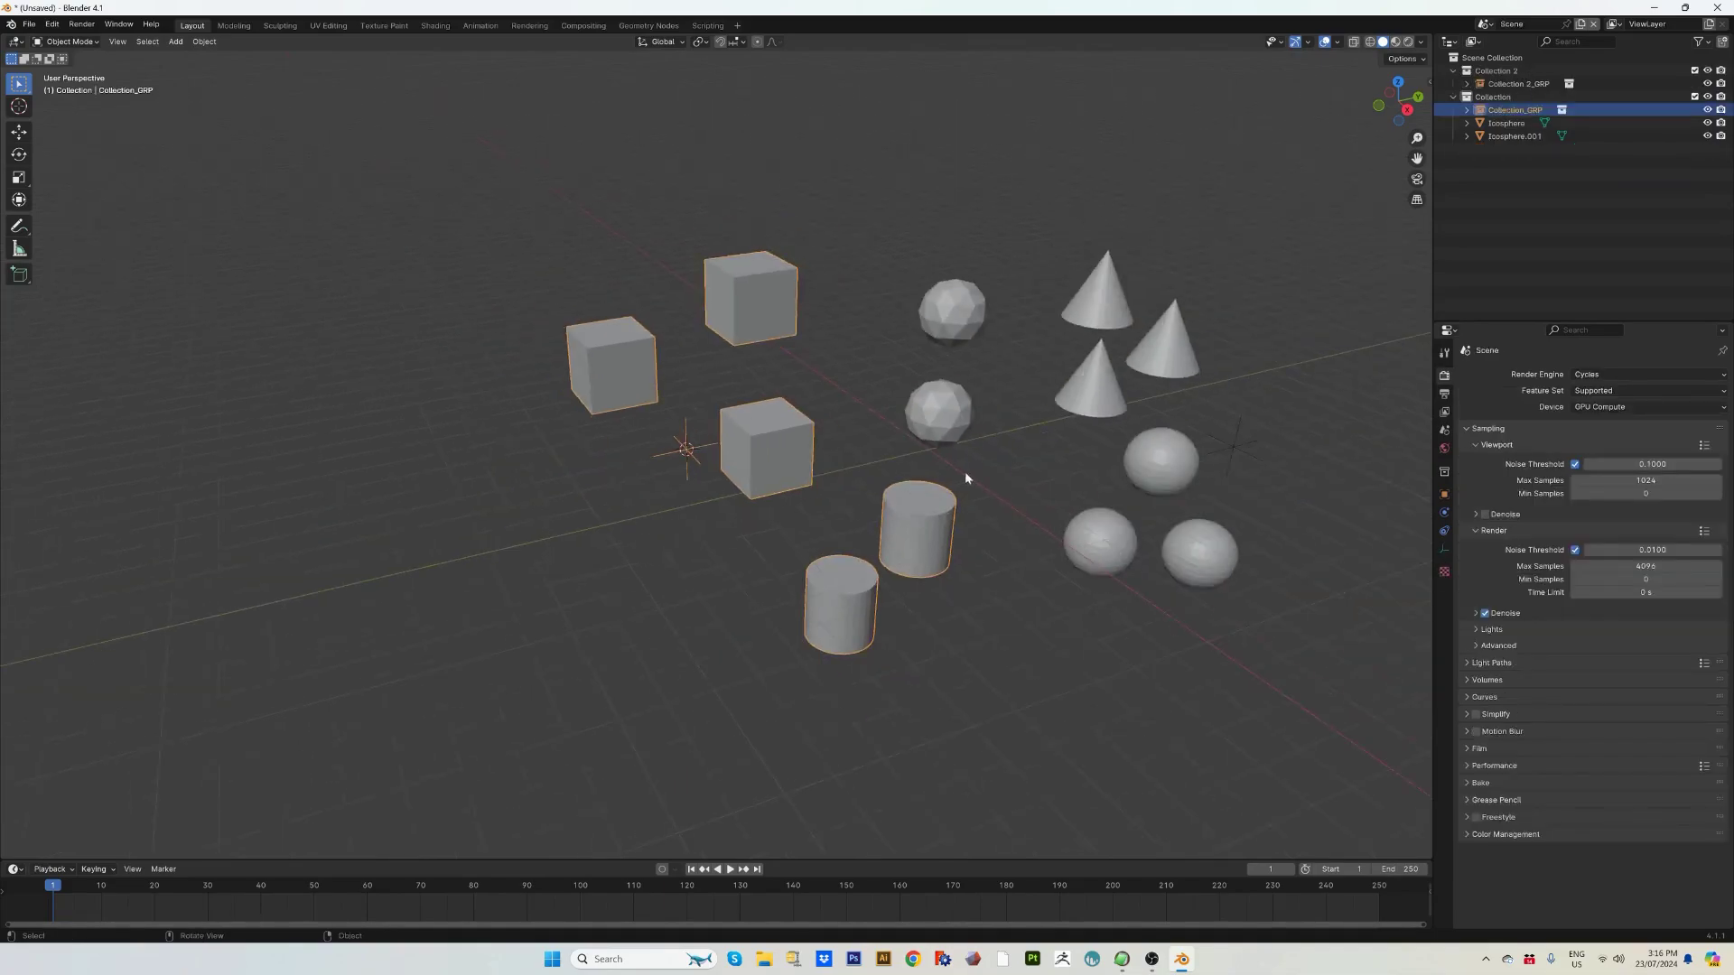
click(934, 415)
shift+click(962, 344)
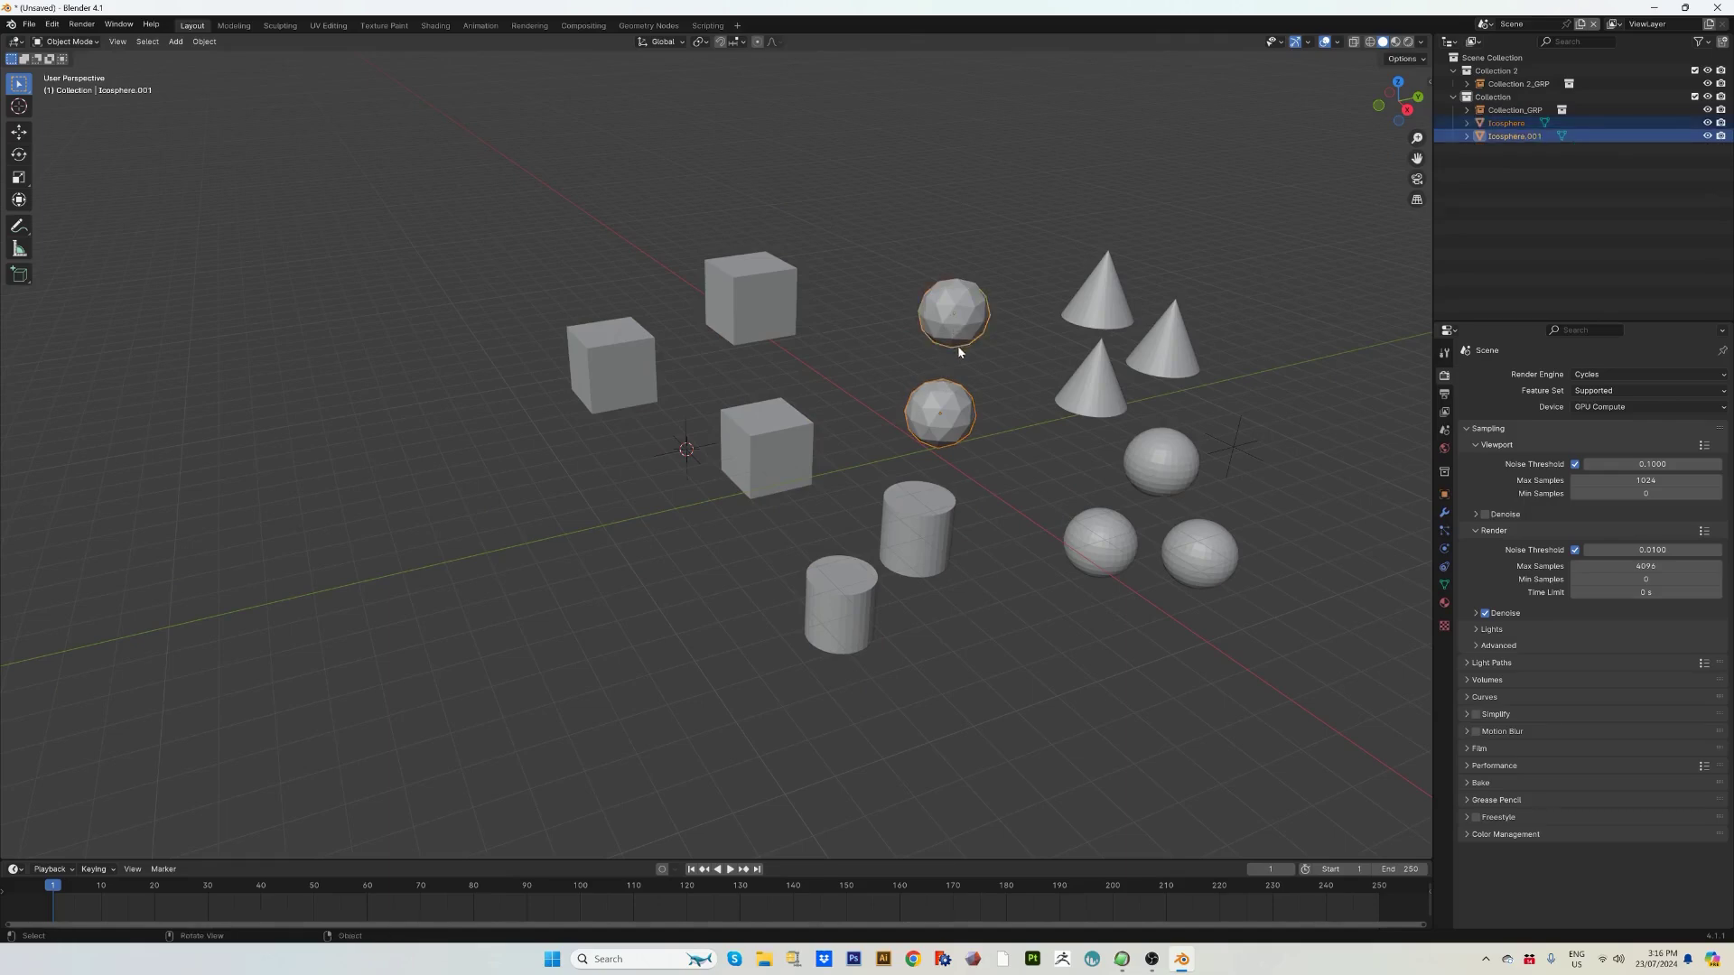
key(g)
click(962, 372)
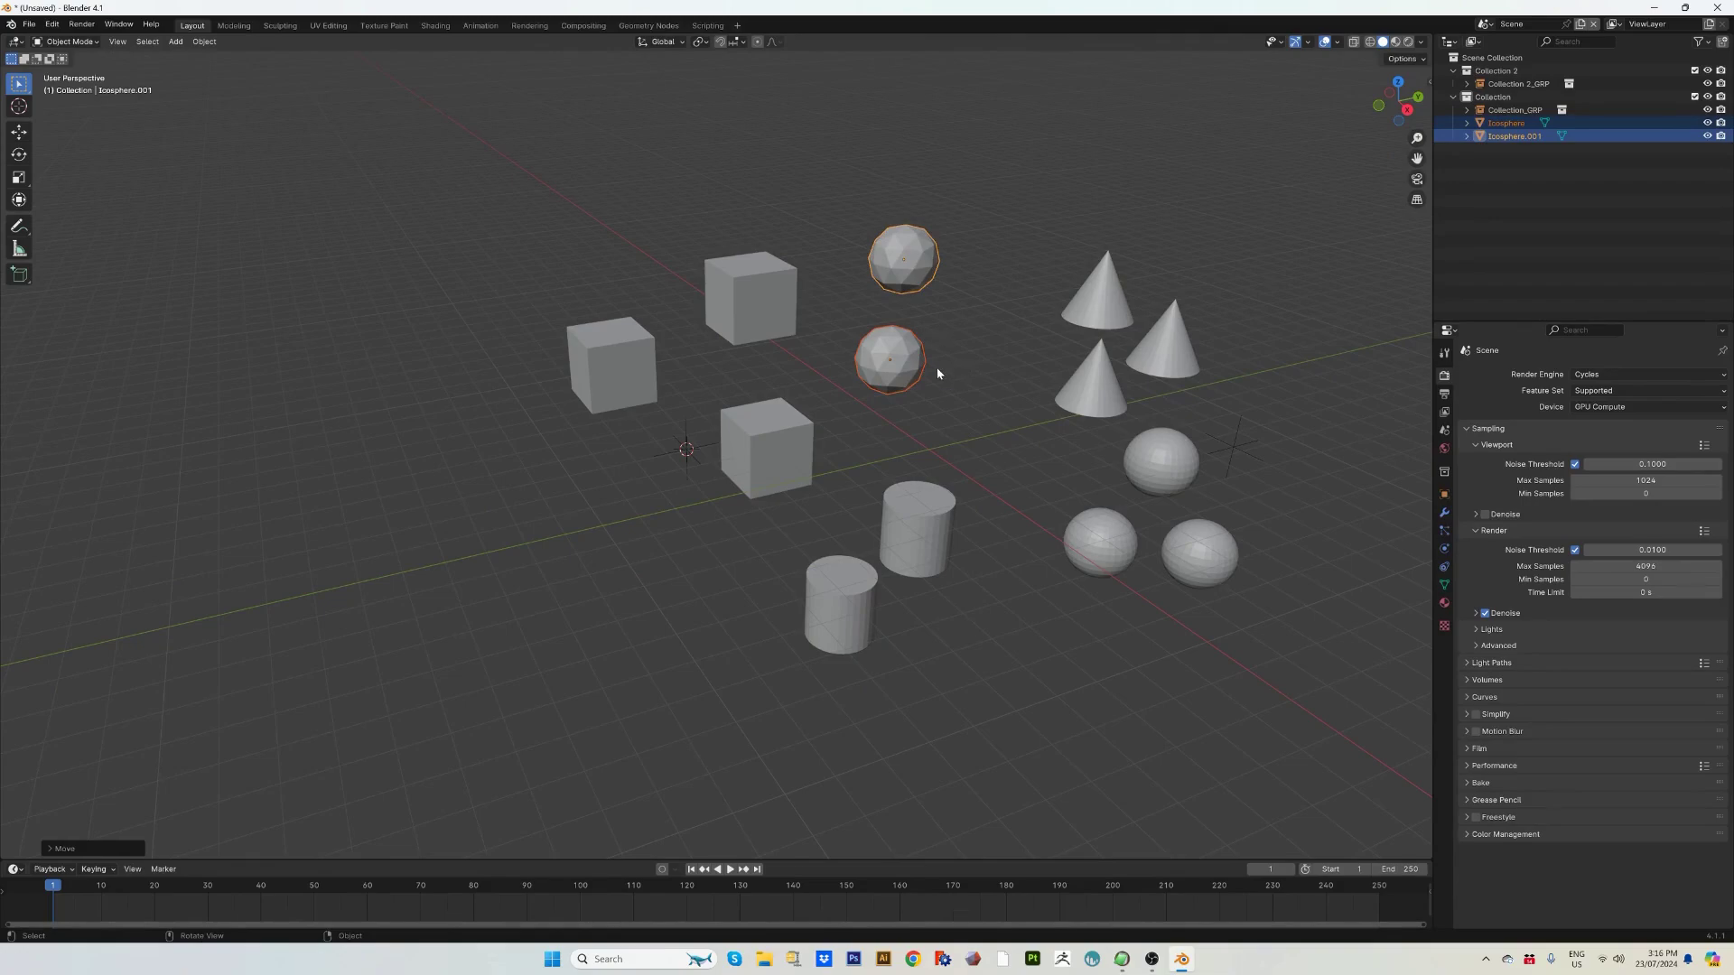
click(759, 320)
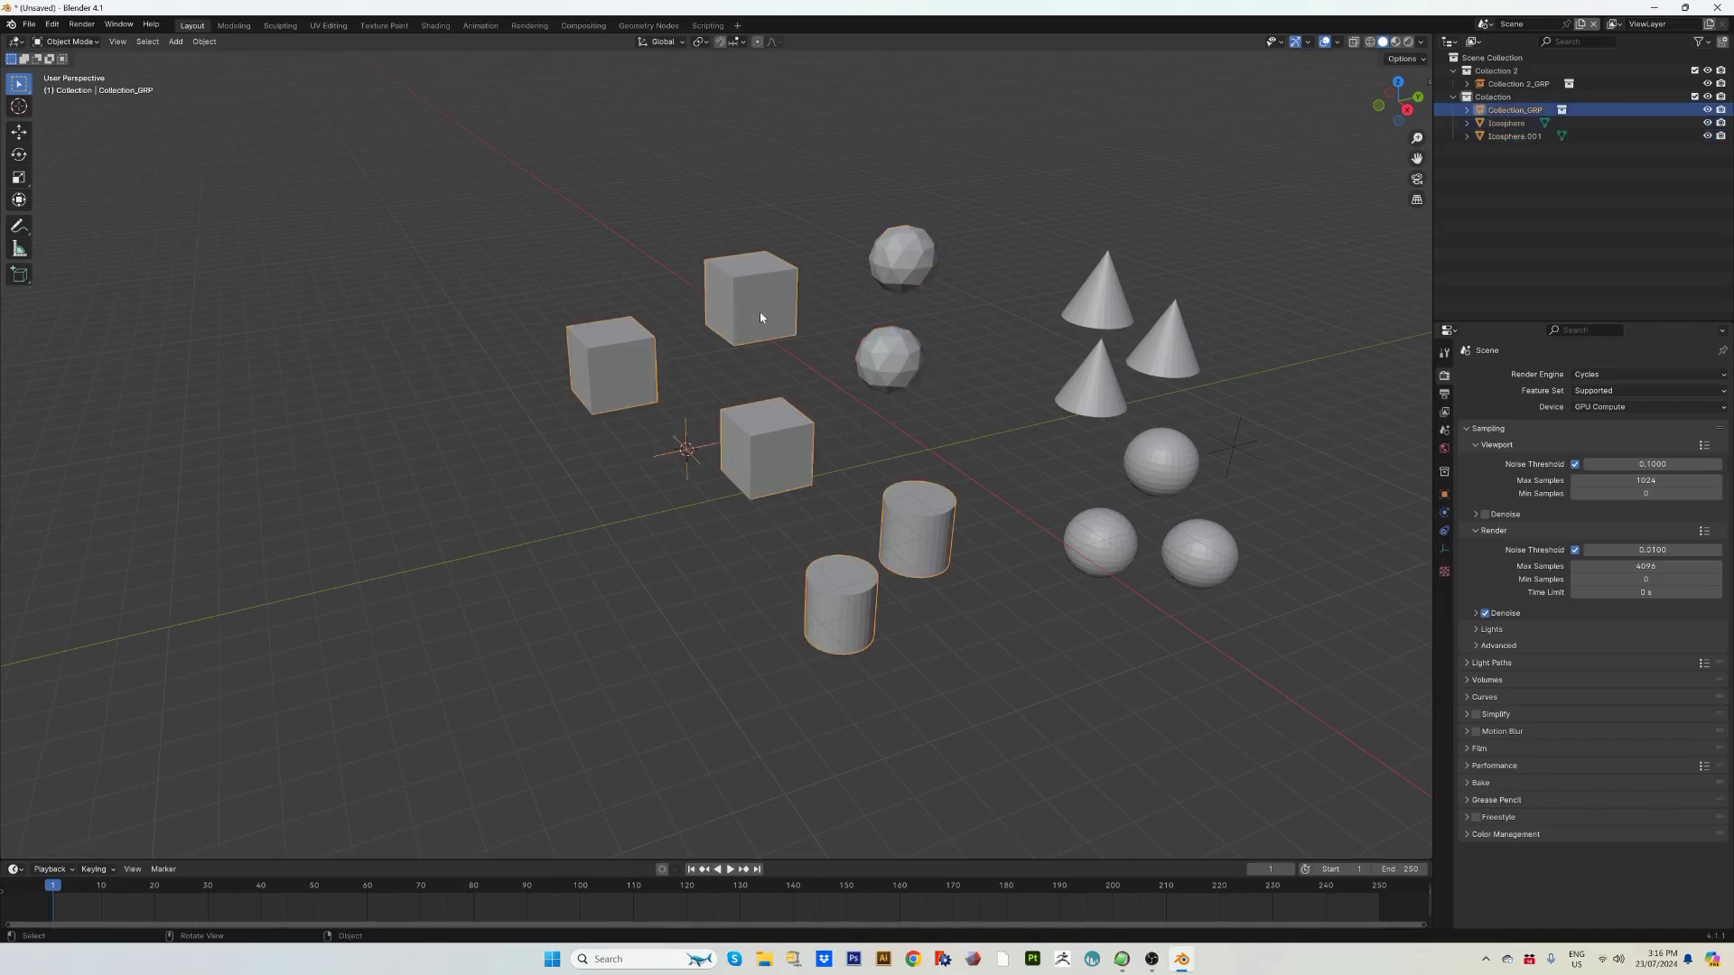
key(g)
click(540, 265)
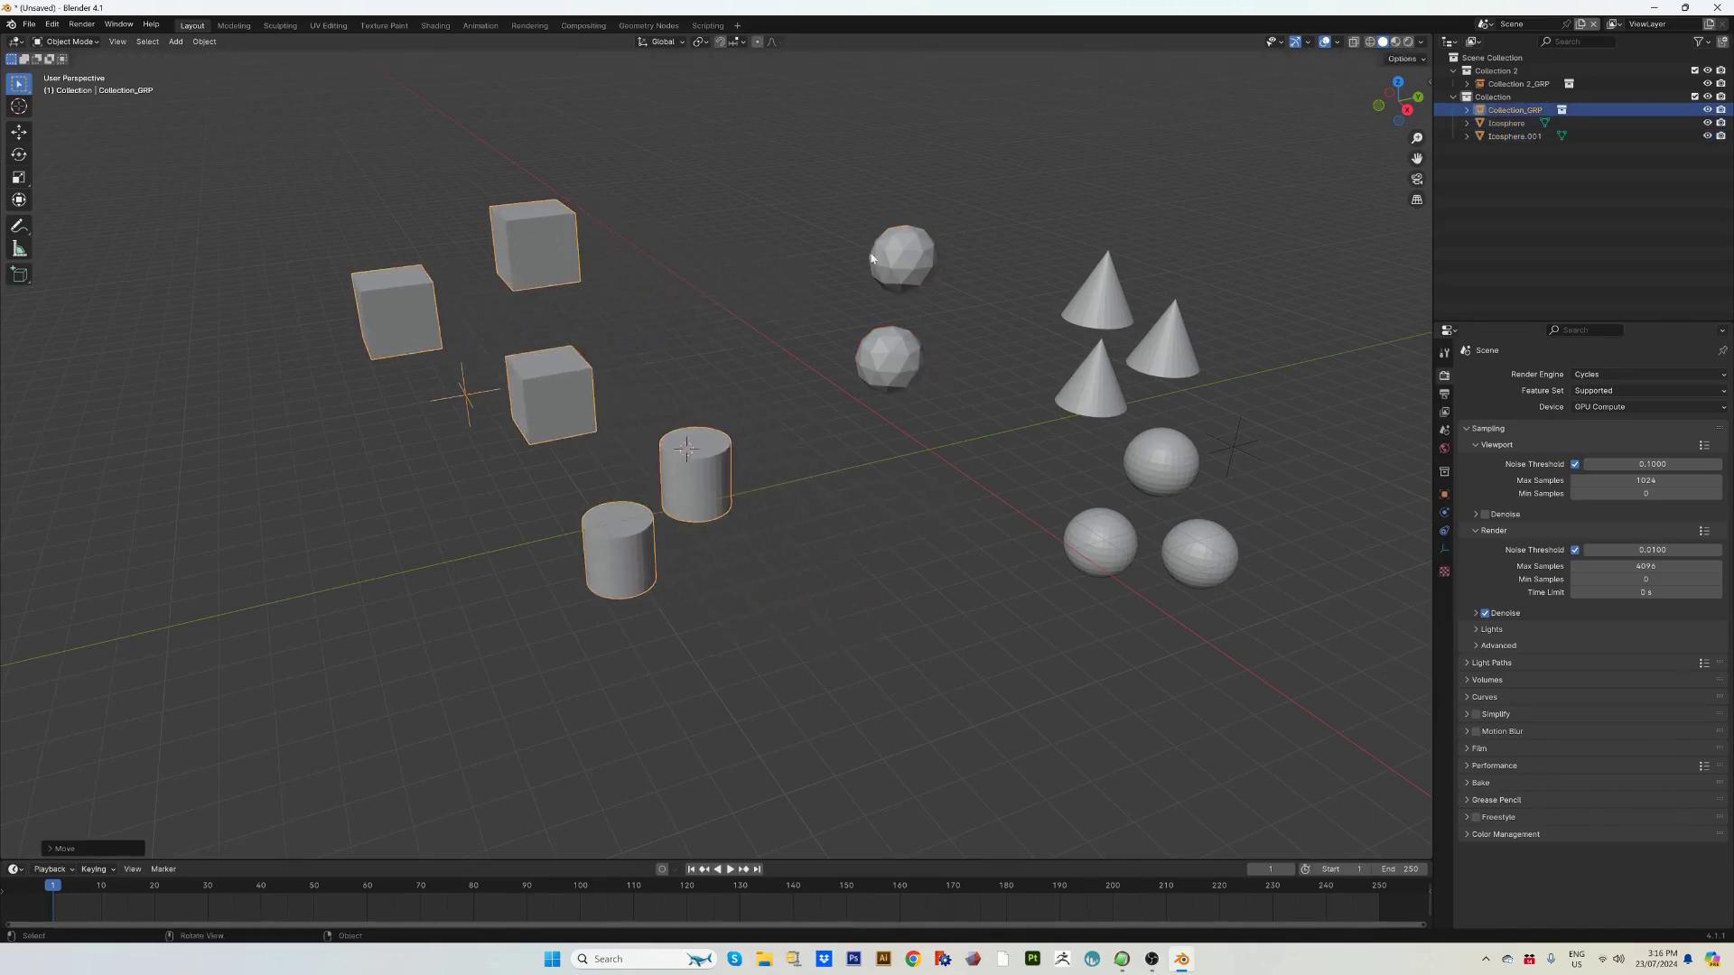
Shift the icospheres further up-left, drop the cube group down-left, and select its two cylinders.
drag(871, 257, 916, 370)
key(g)
click(798, 318)
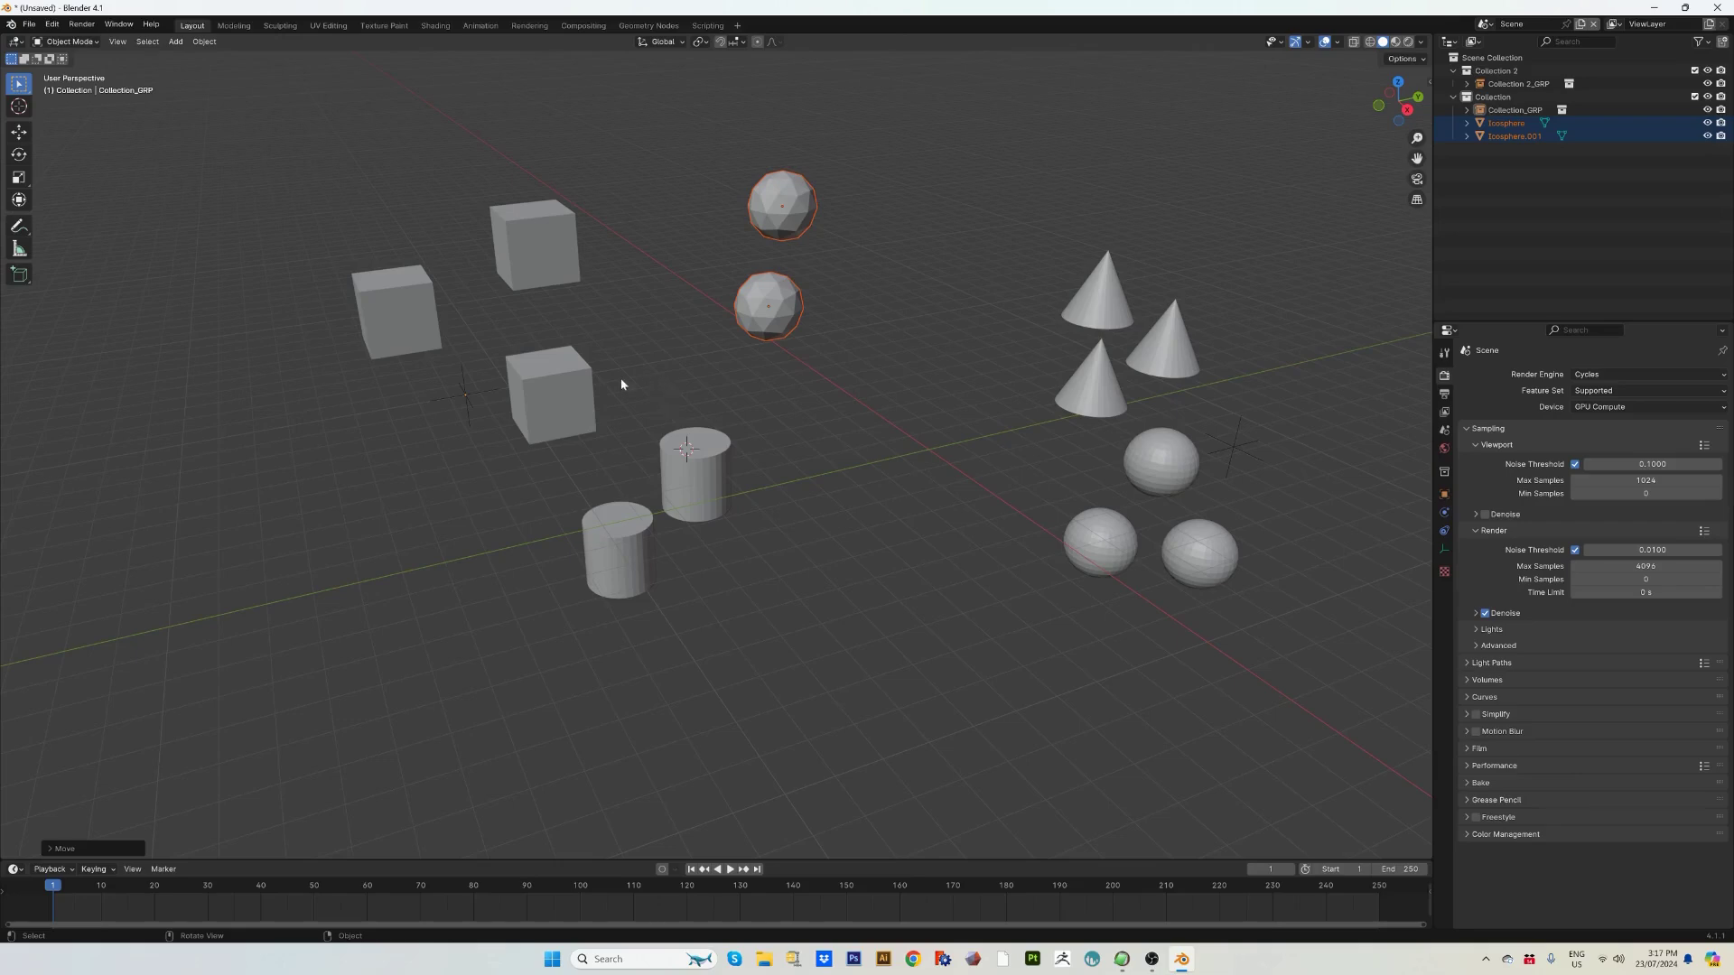
click(596, 398)
key(g)
click(534, 491)
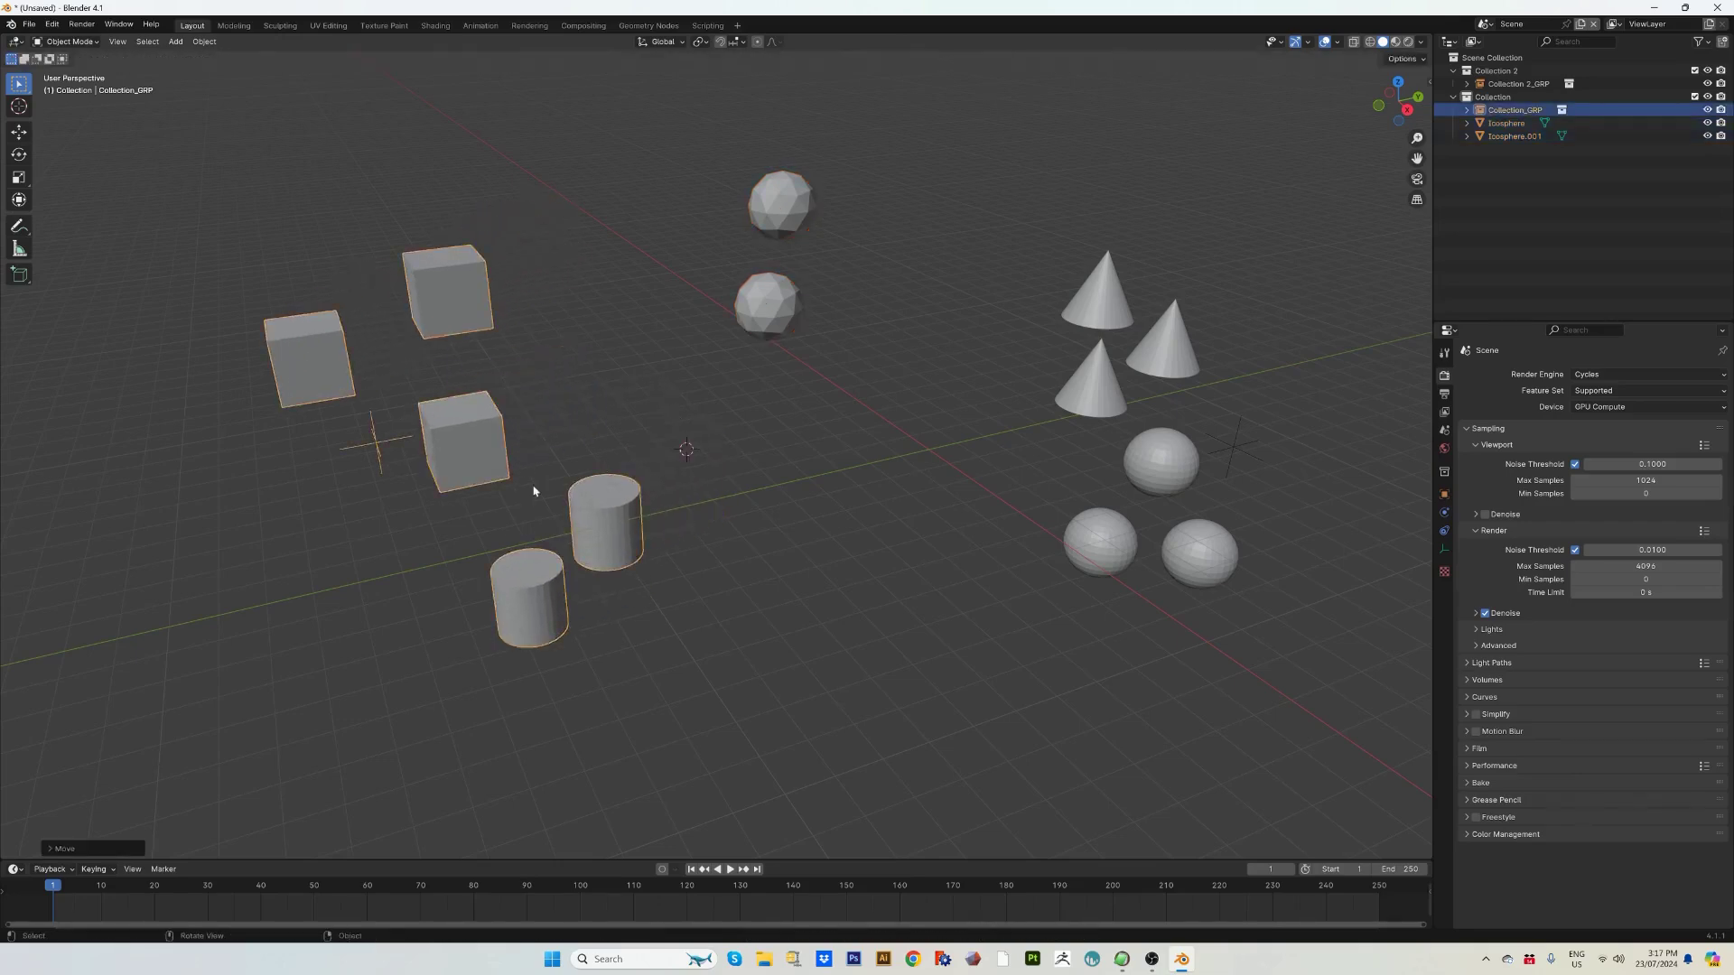
shift+click(498, 445)
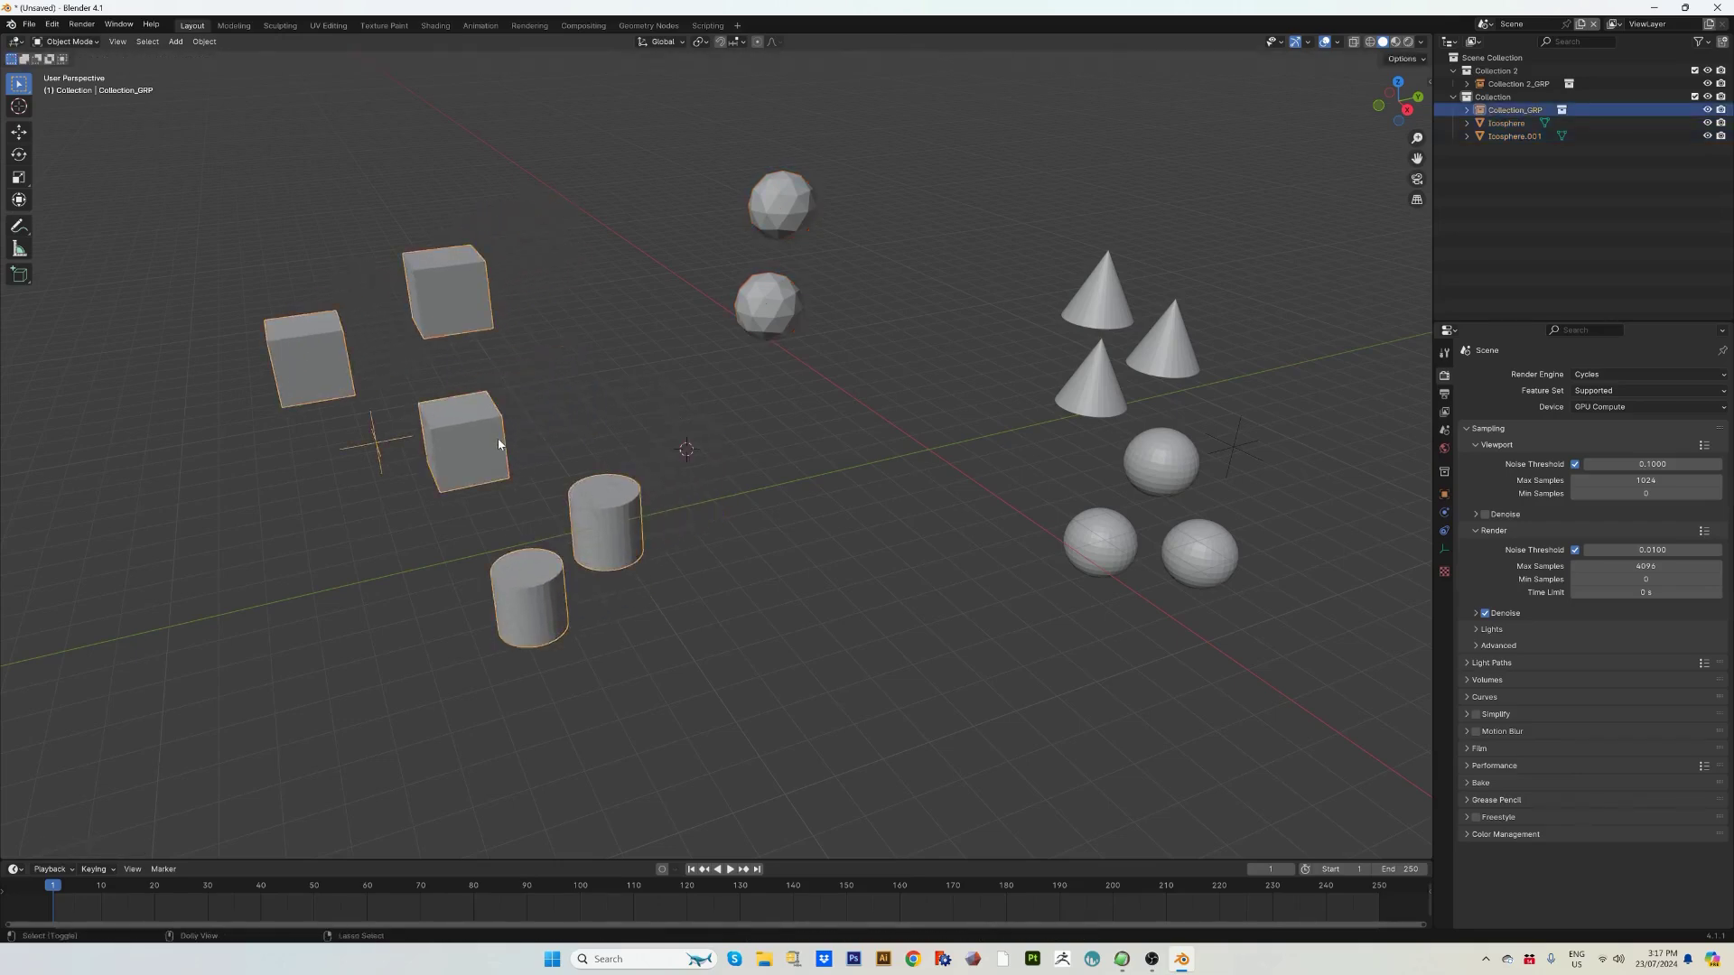
drag(1001, 573, 1060, 740)
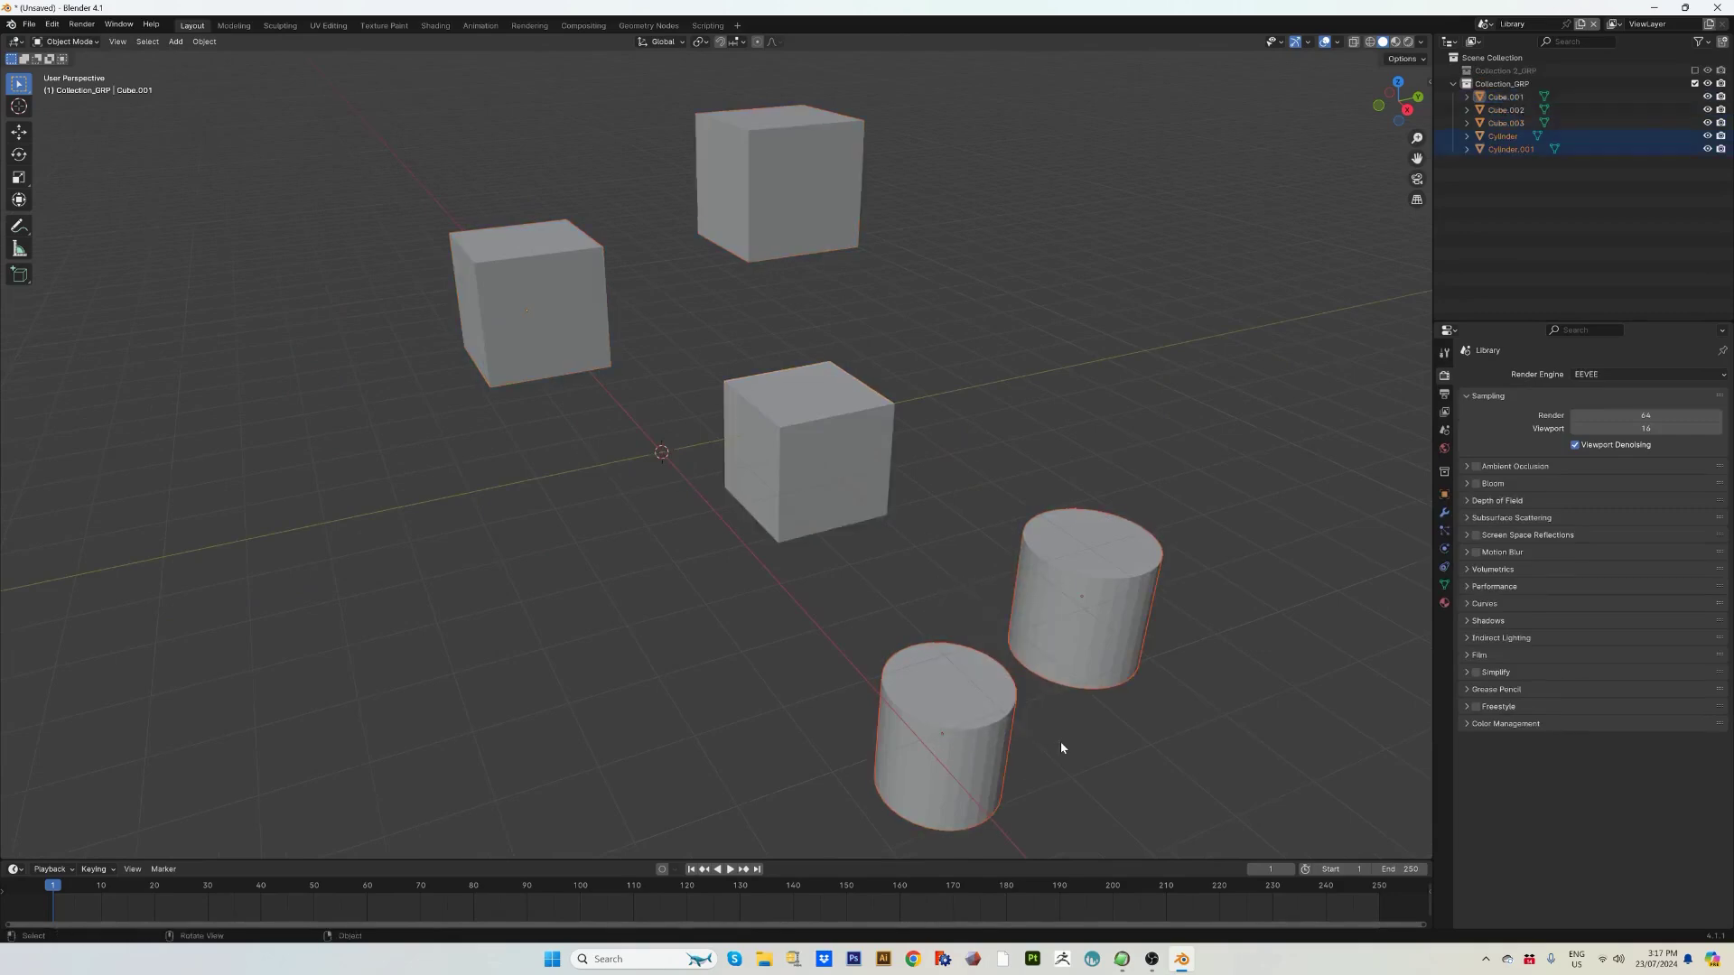
Delete both cylinders from Collection_GRP and move the freed cylinders down-right.
key(Delete)
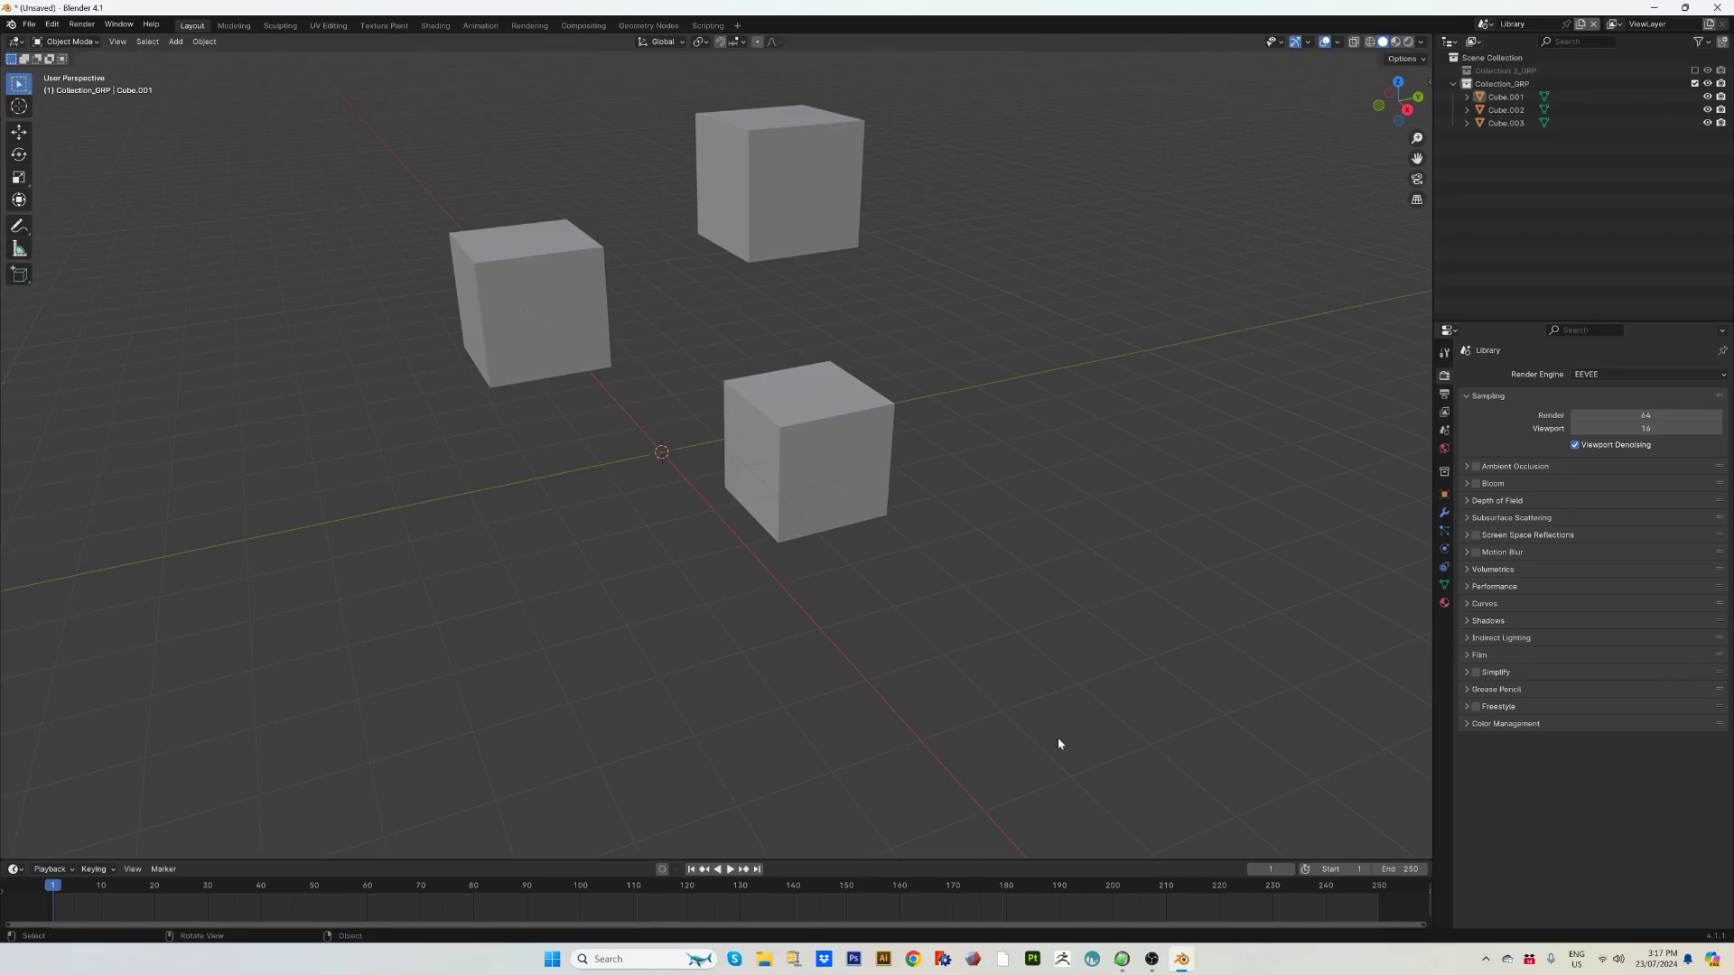
scroll(1102, 542, down, 3)
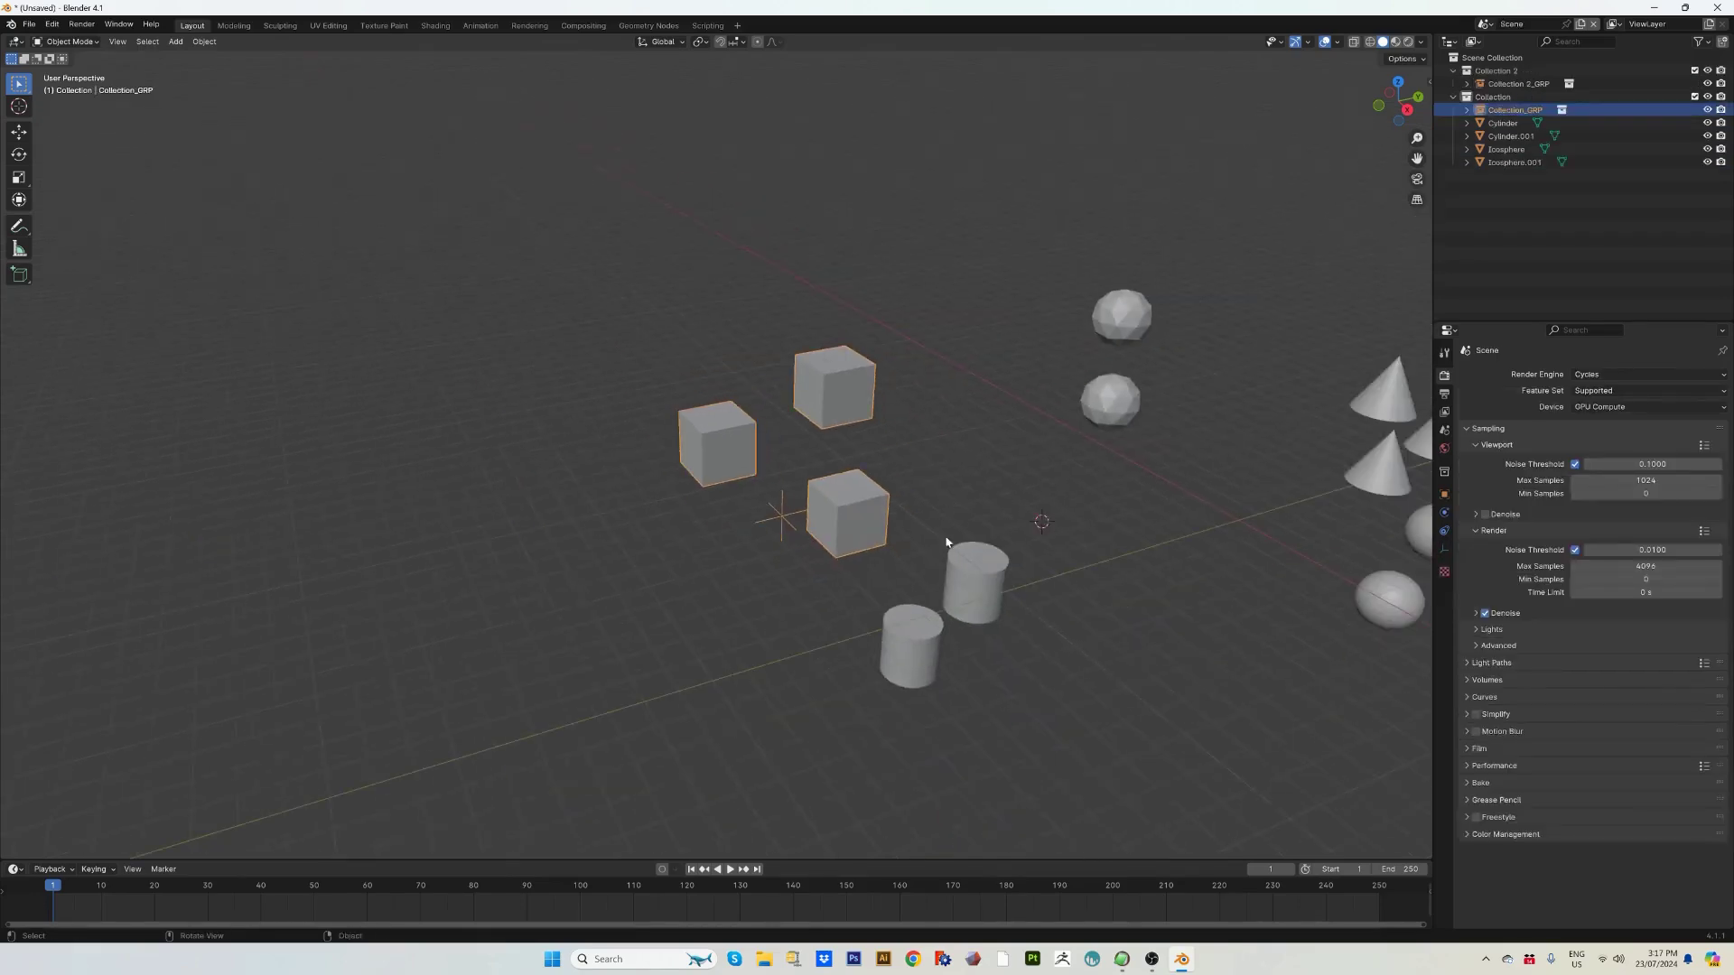
click(948, 612)
click(923, 642)
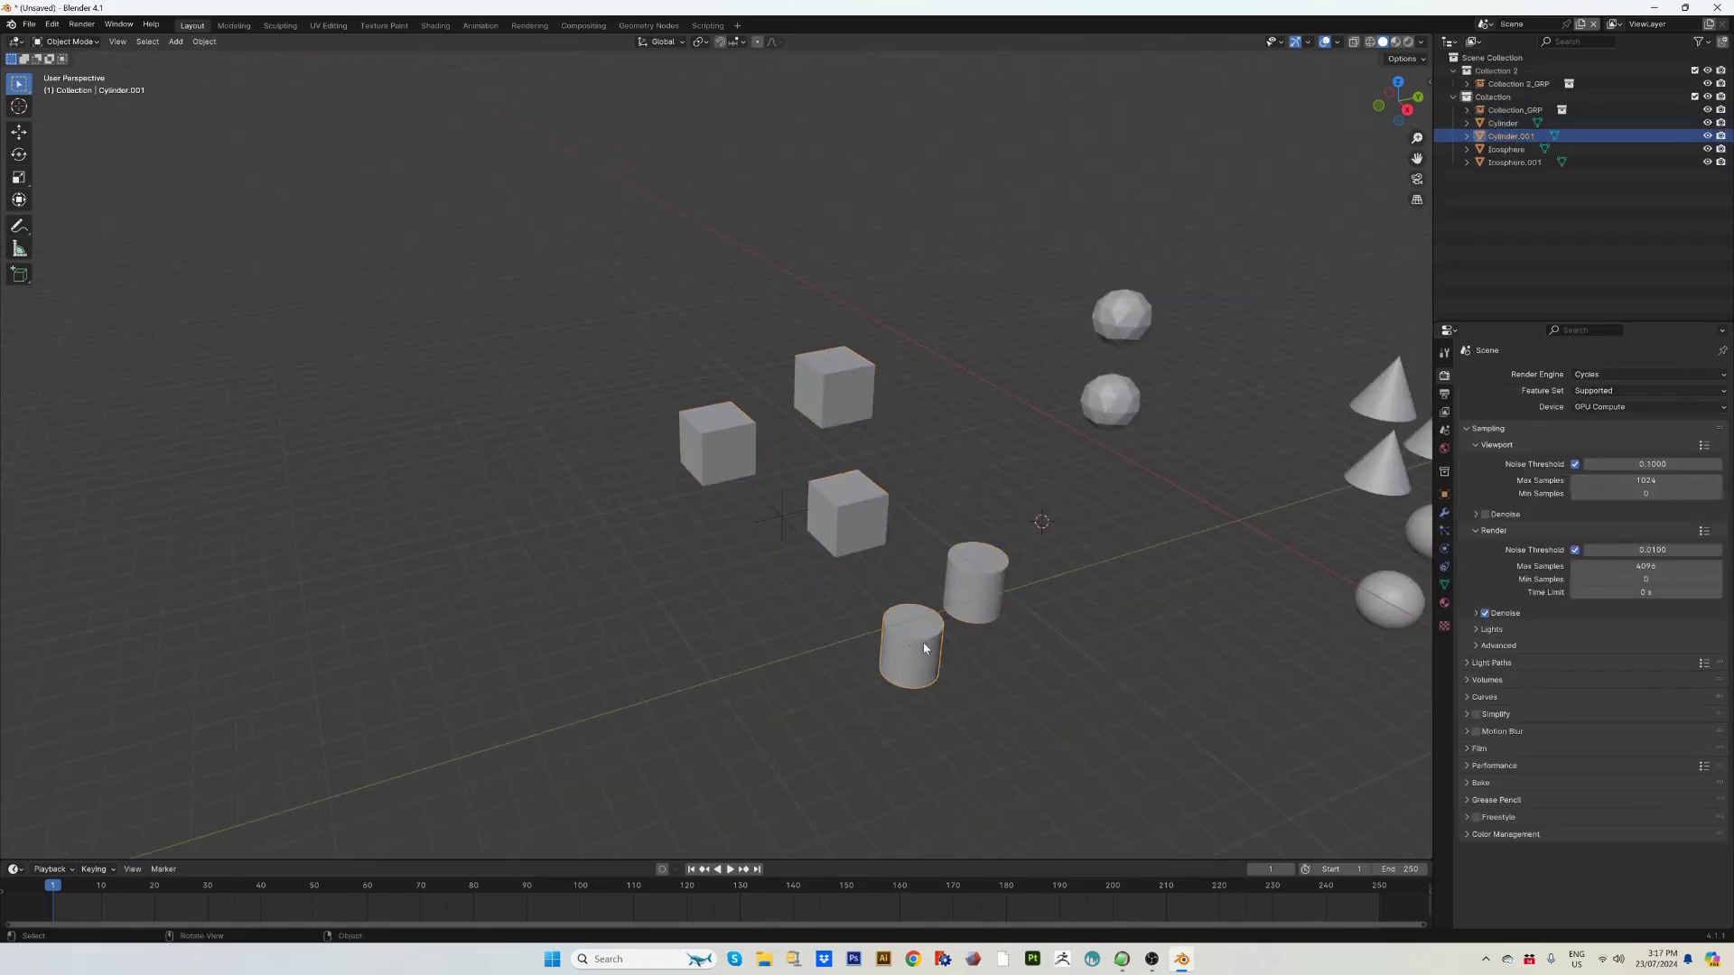
shift+click(975, 588)
drag(933, 635, 1012, 702)
Move the cube group up-left so the cones and spheres come into view.
click(849, 505)
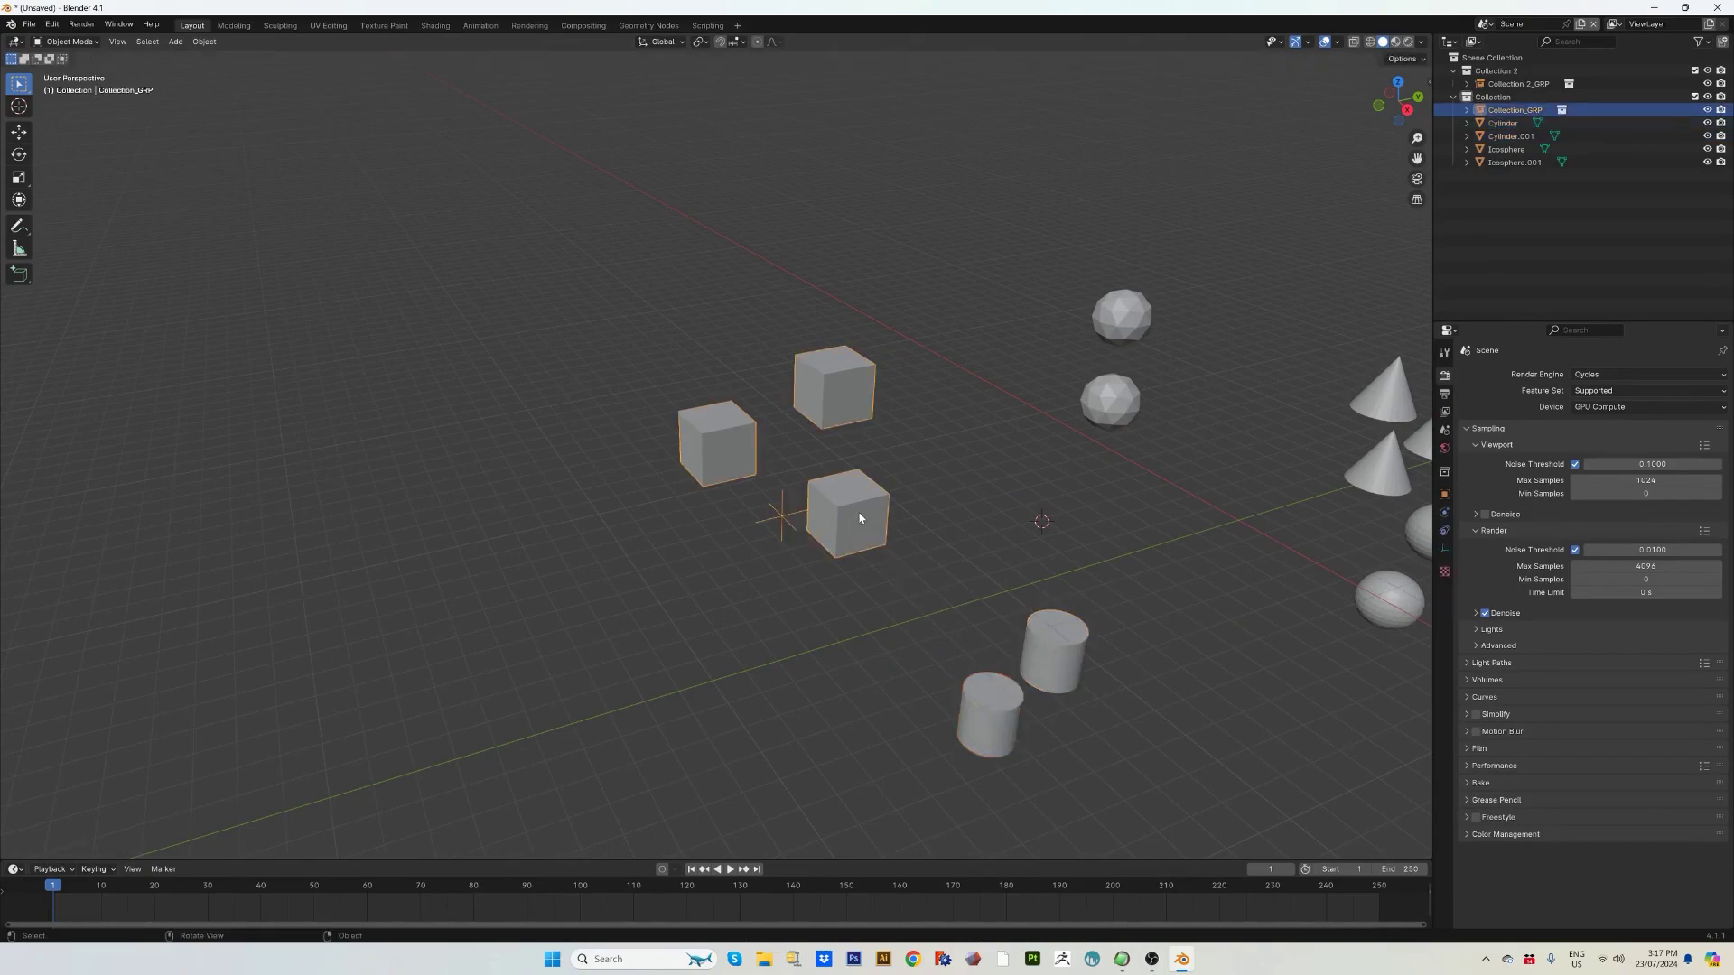
mouse_move(849, 506)
mouse_down()
mouse_move(755, 427)
mouse_move(592, 387)
mouse_up()
scroll(632, 393, down, 3)
shift+middle_drag(708, 399, 608, 376)
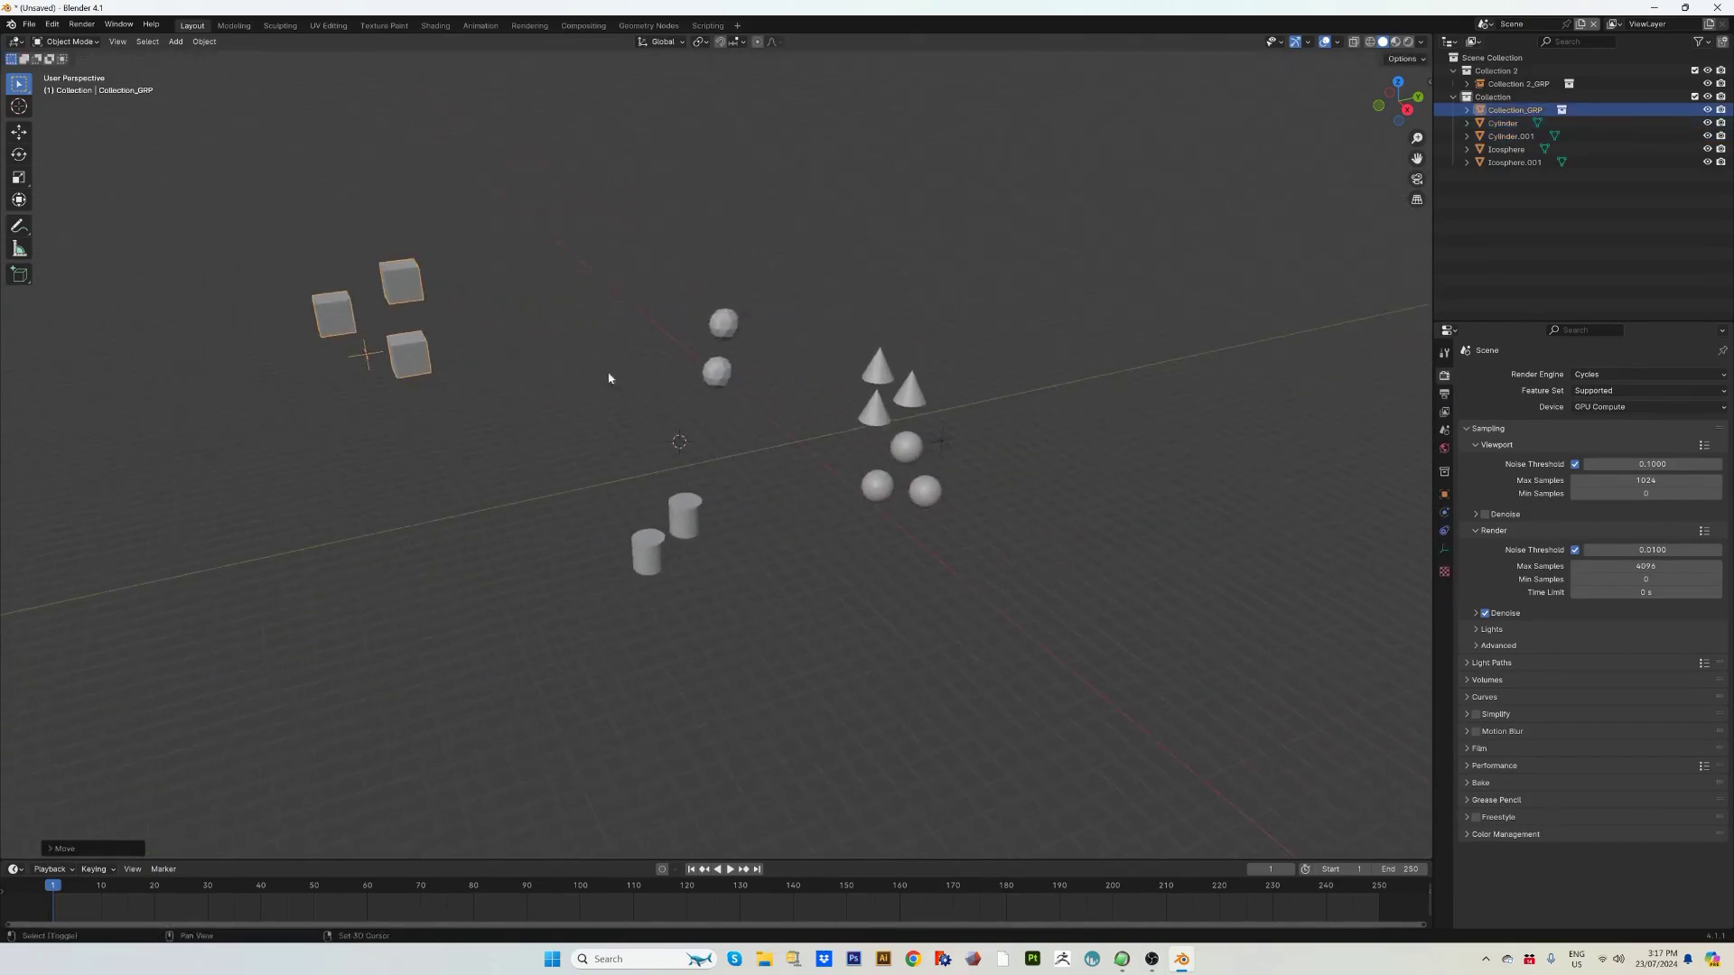
Move the cones-and-spheres group up-left, then raise it together with the cube group.
click(914, 460)
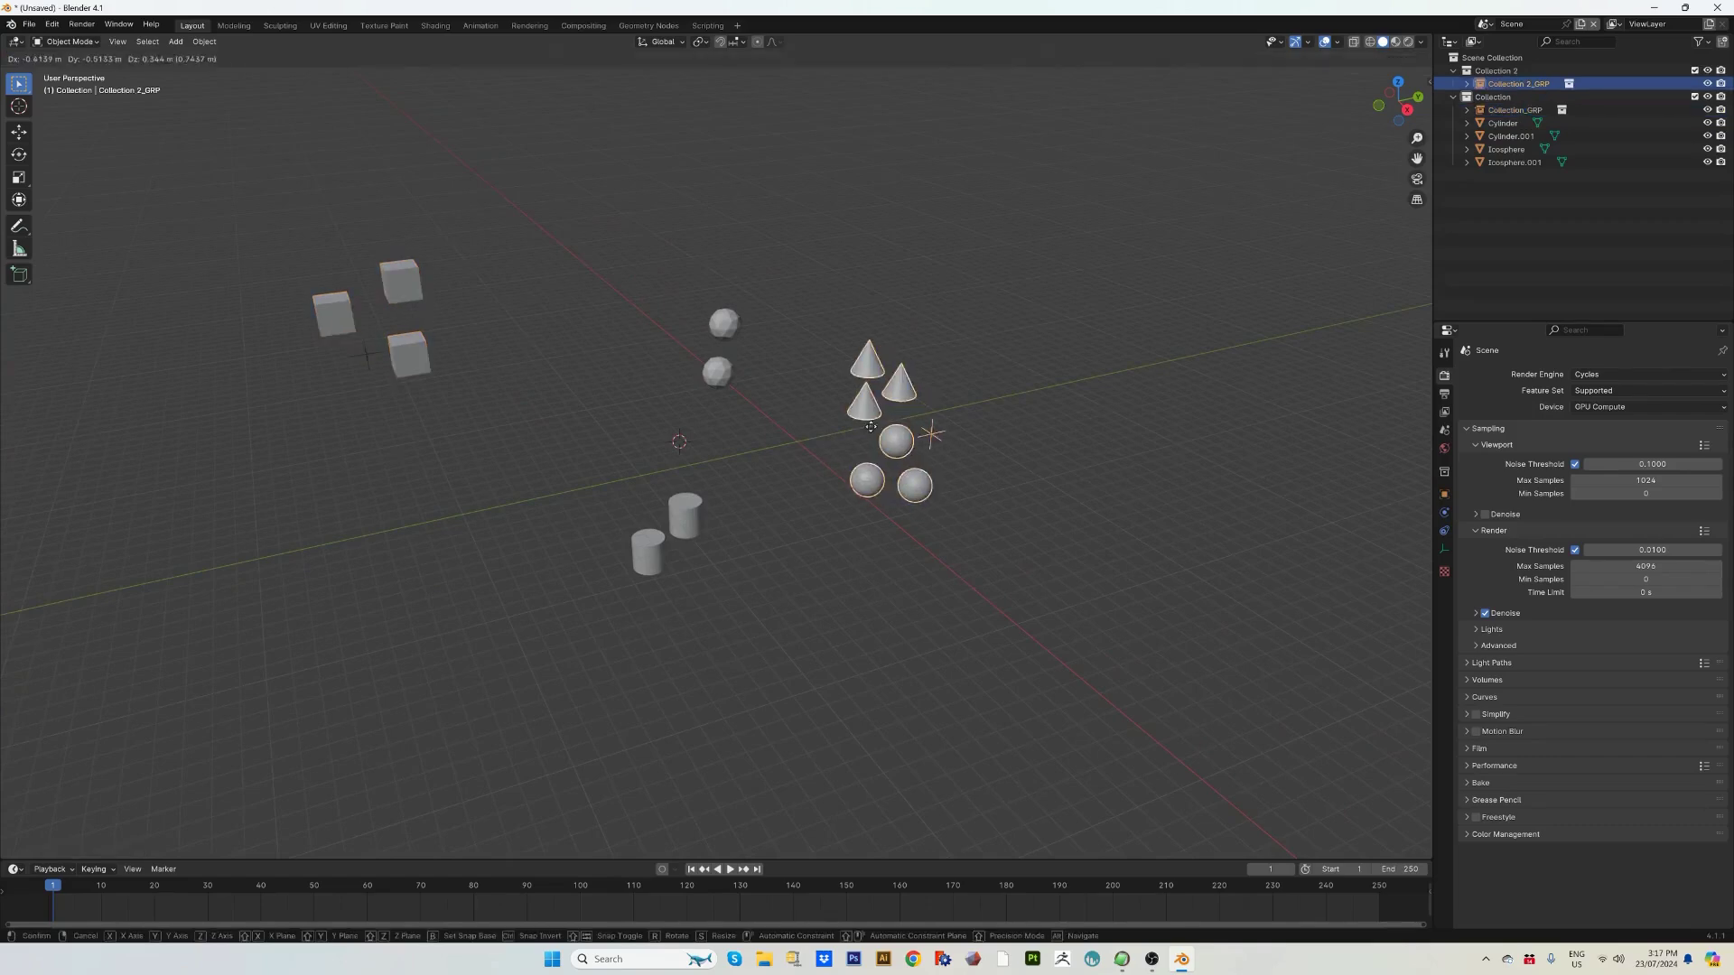
drag(915, 461, 617, 277)
shift+middle_drag(798, 317, 976, 475)
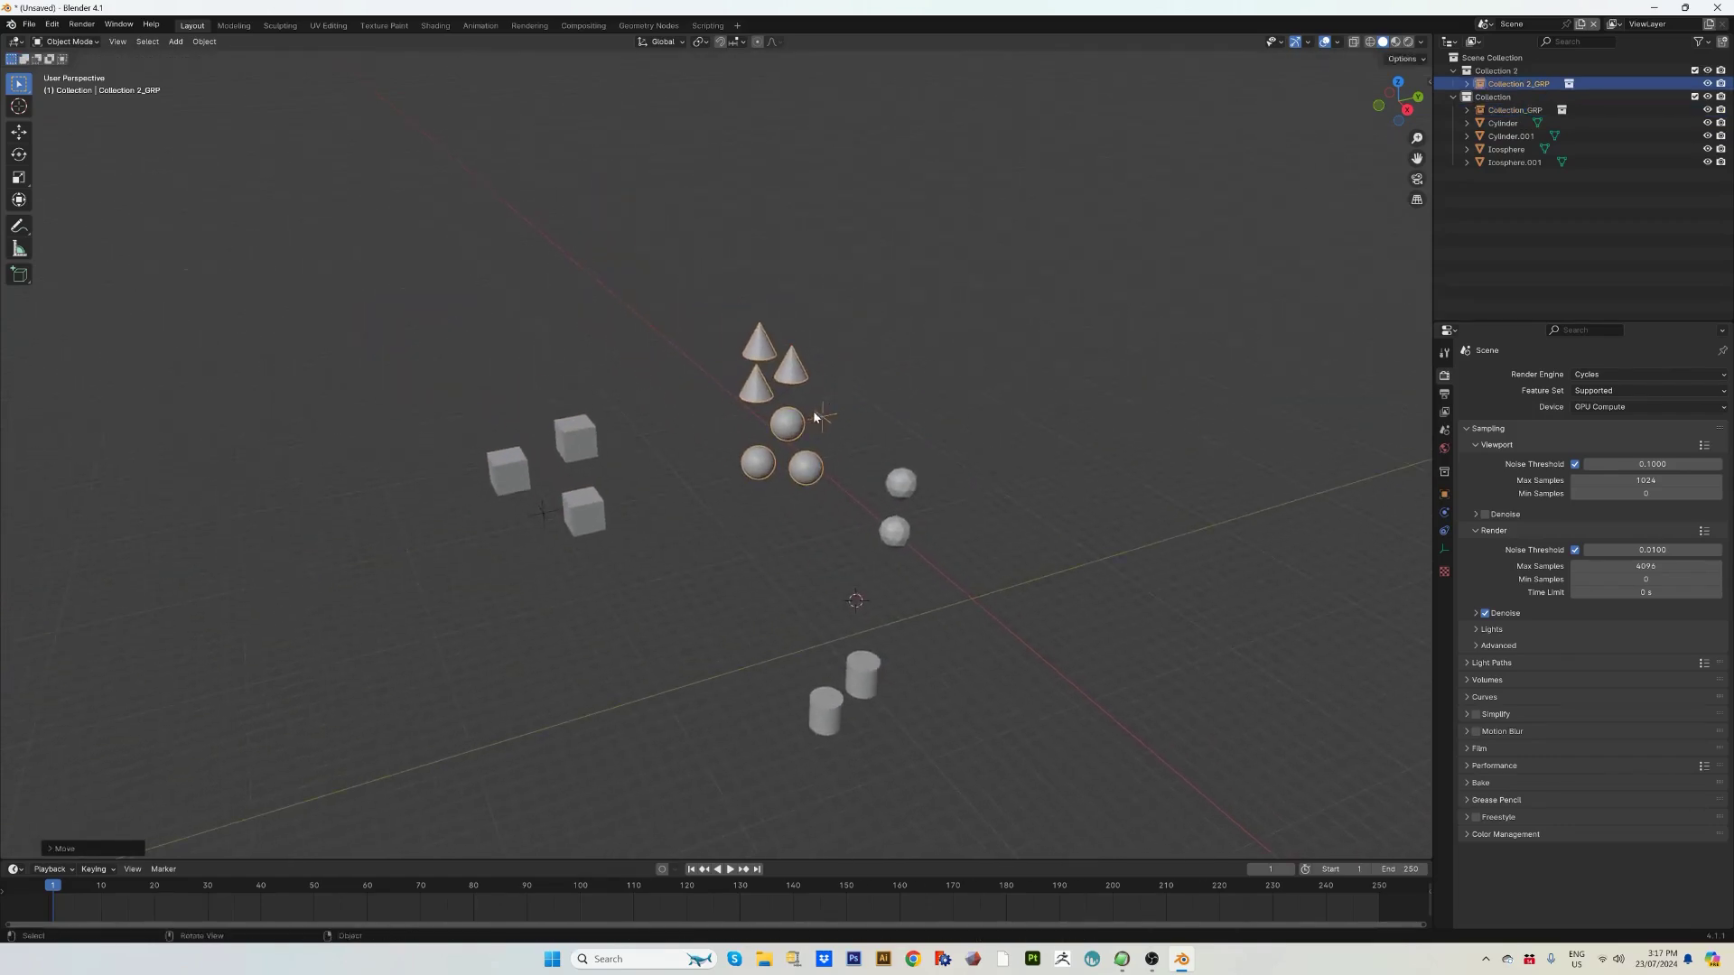
scroll(798, 432, up, 2)
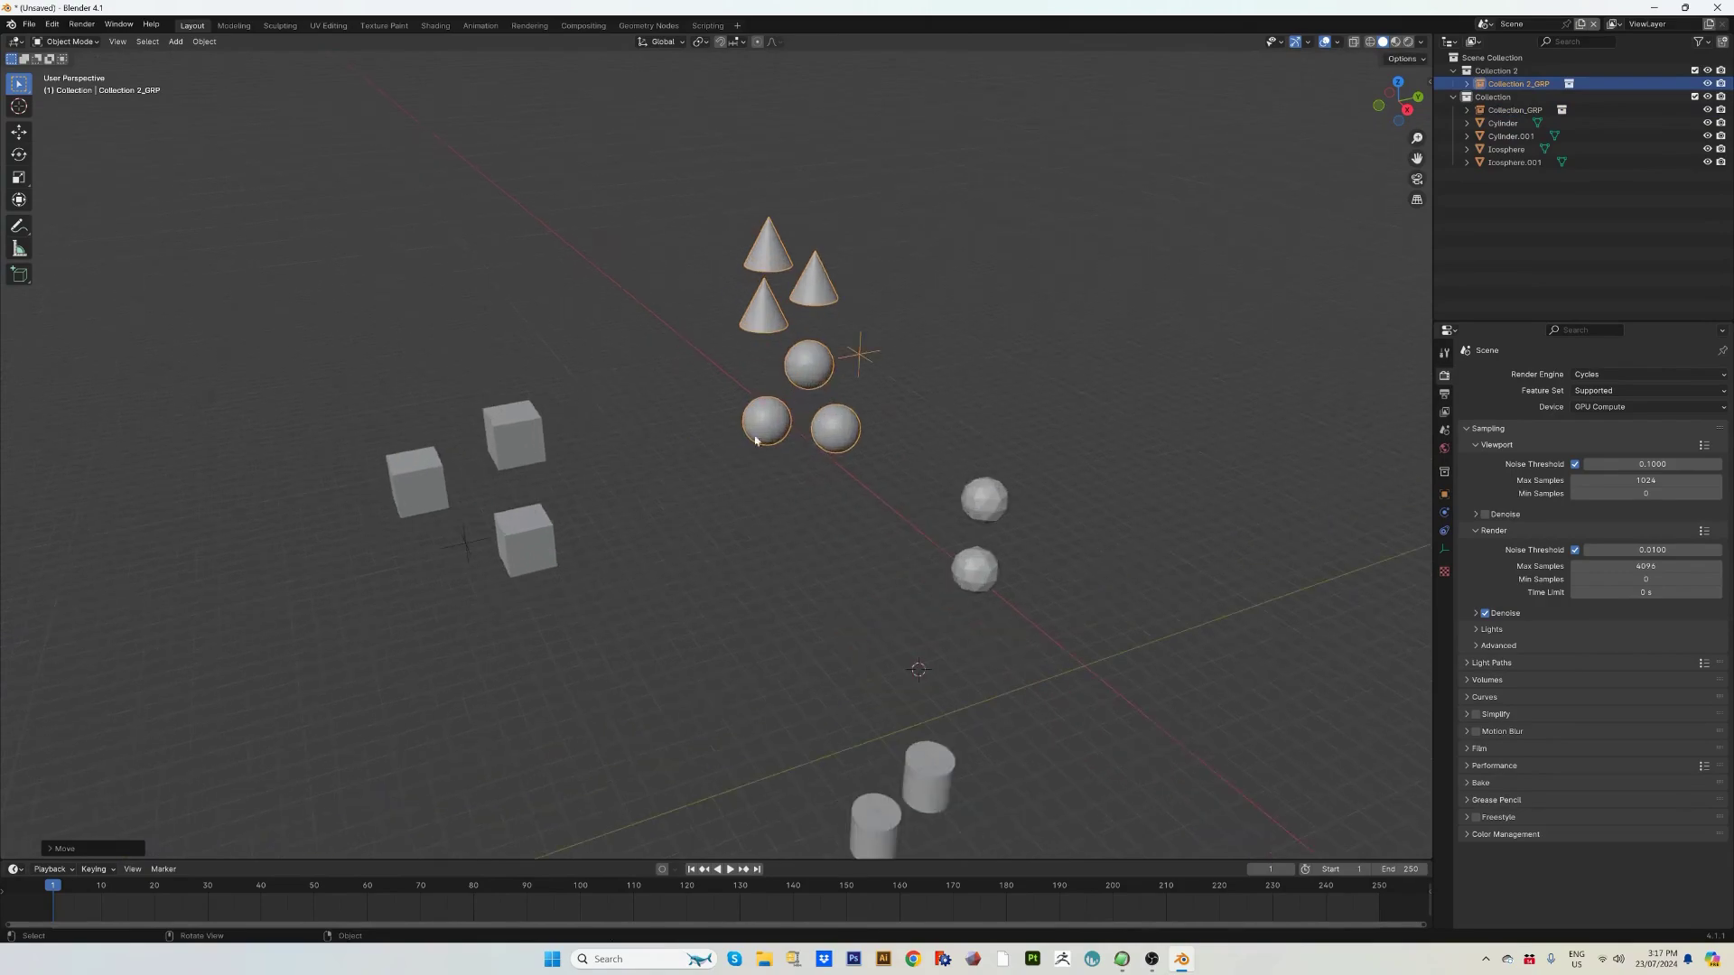
shift+click(539, 530)
drag(539, 530, 552, 459)
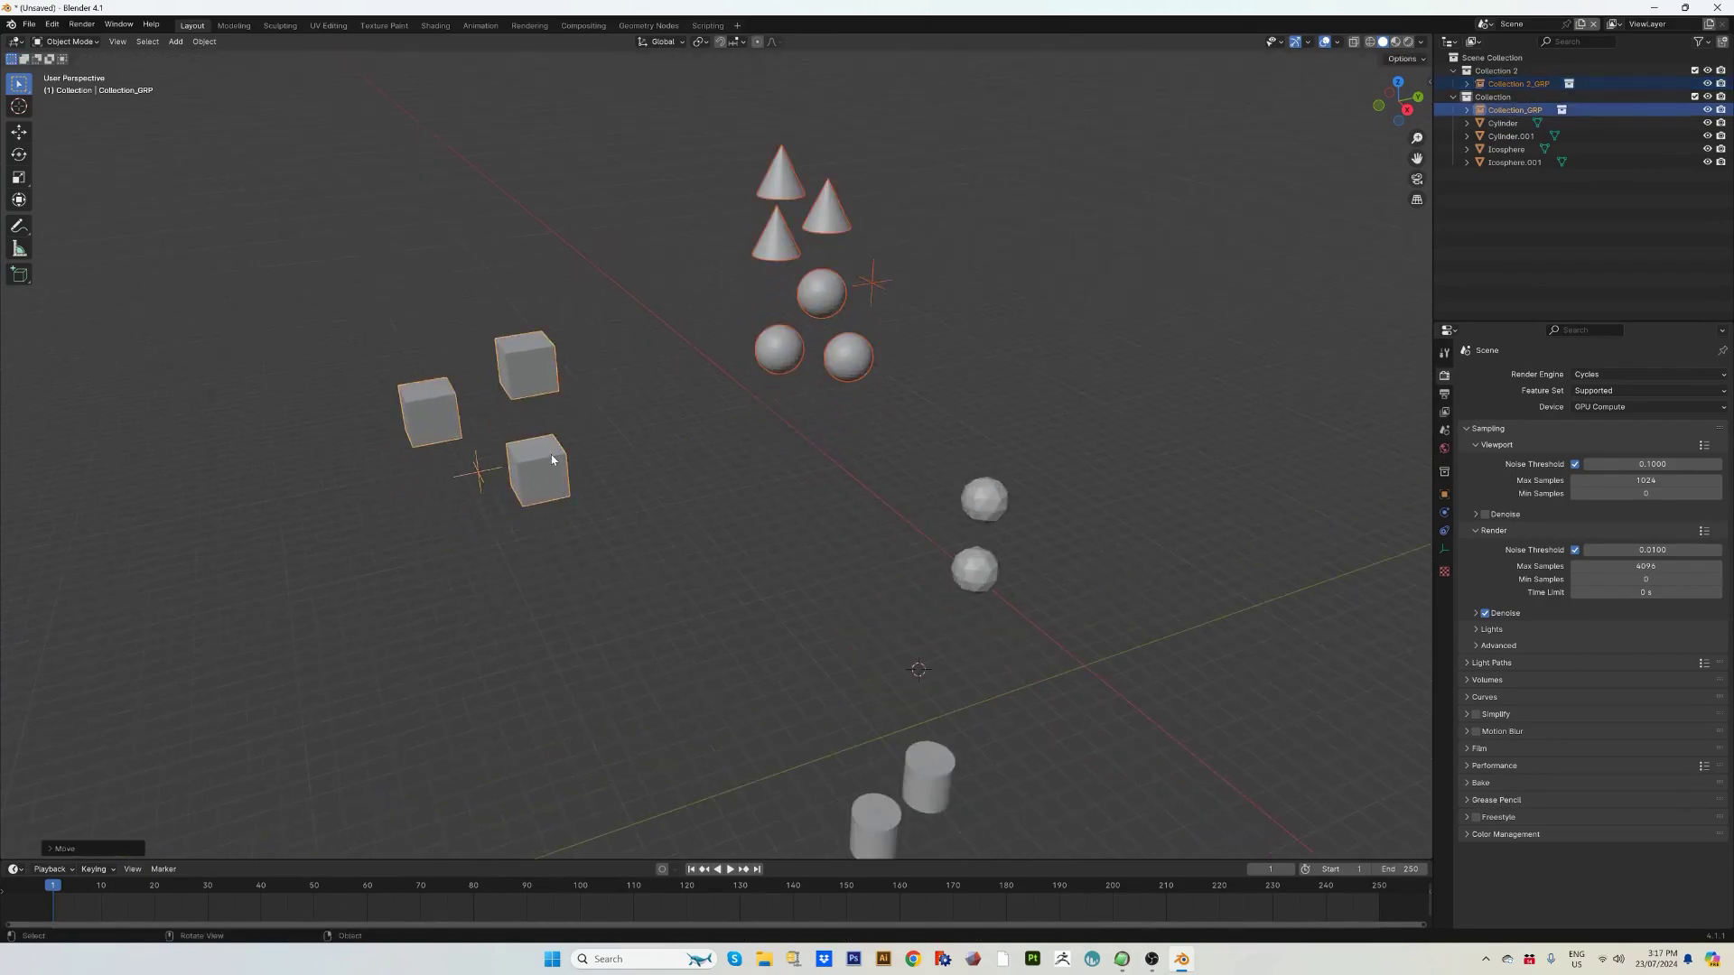
Select both the cones-and-spheres group and the cube group, with the cube group active.
click(703, 470)
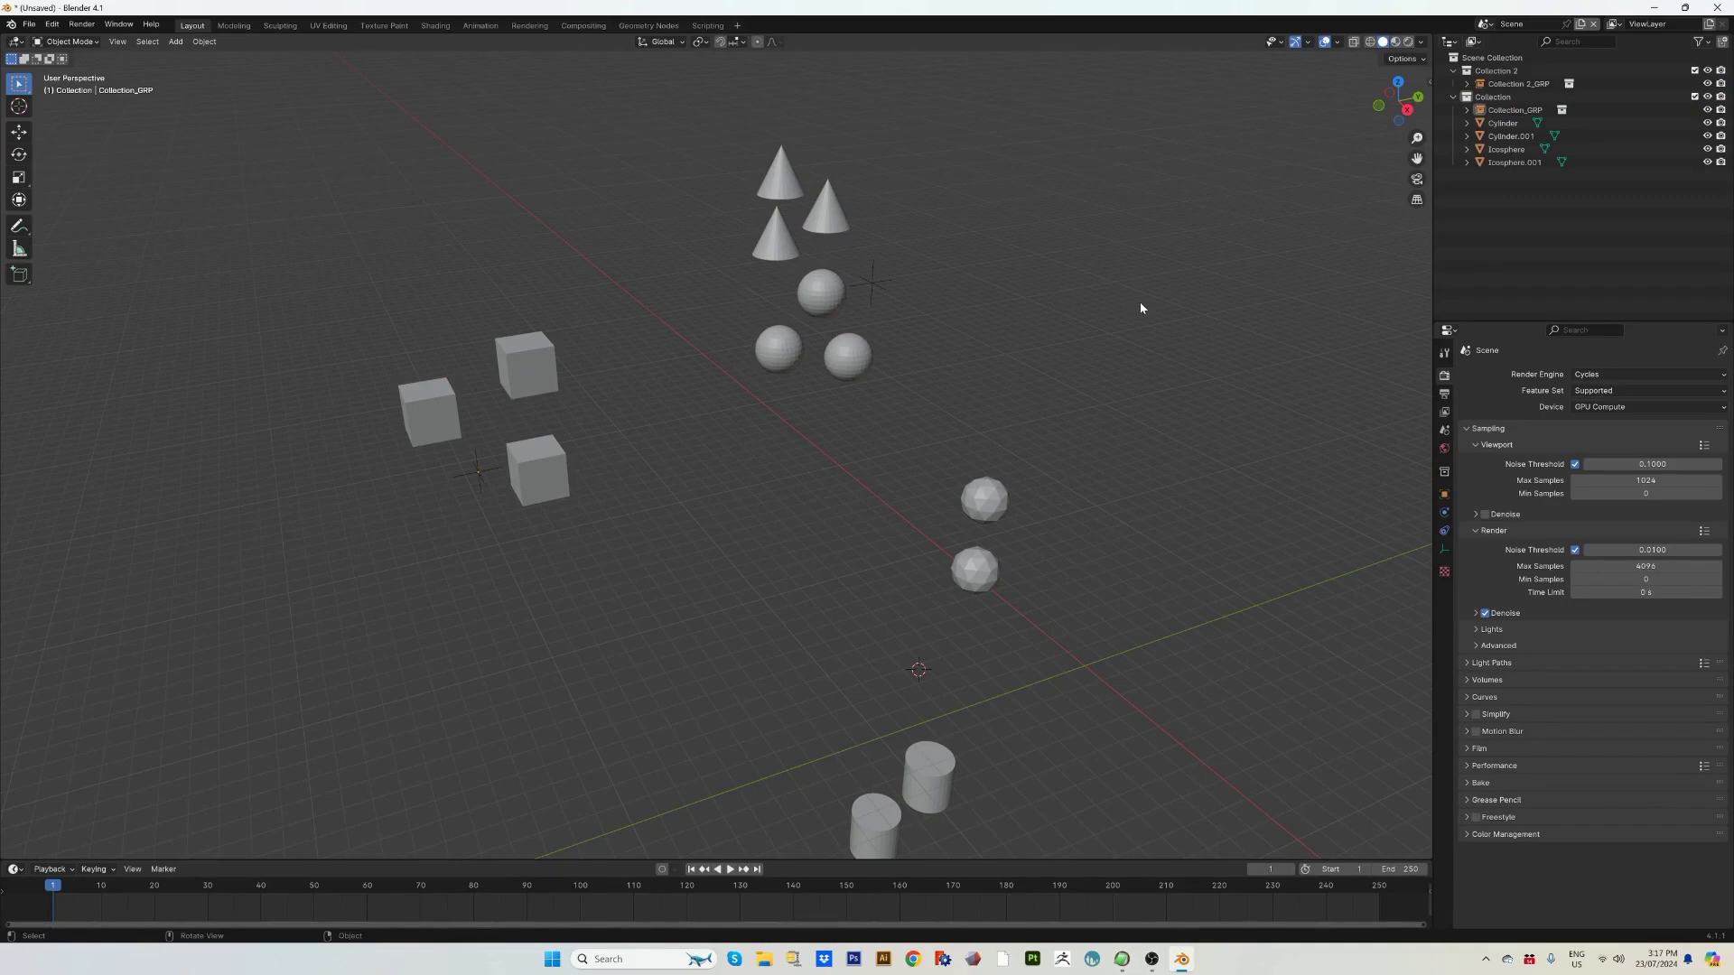
click(813, 305)
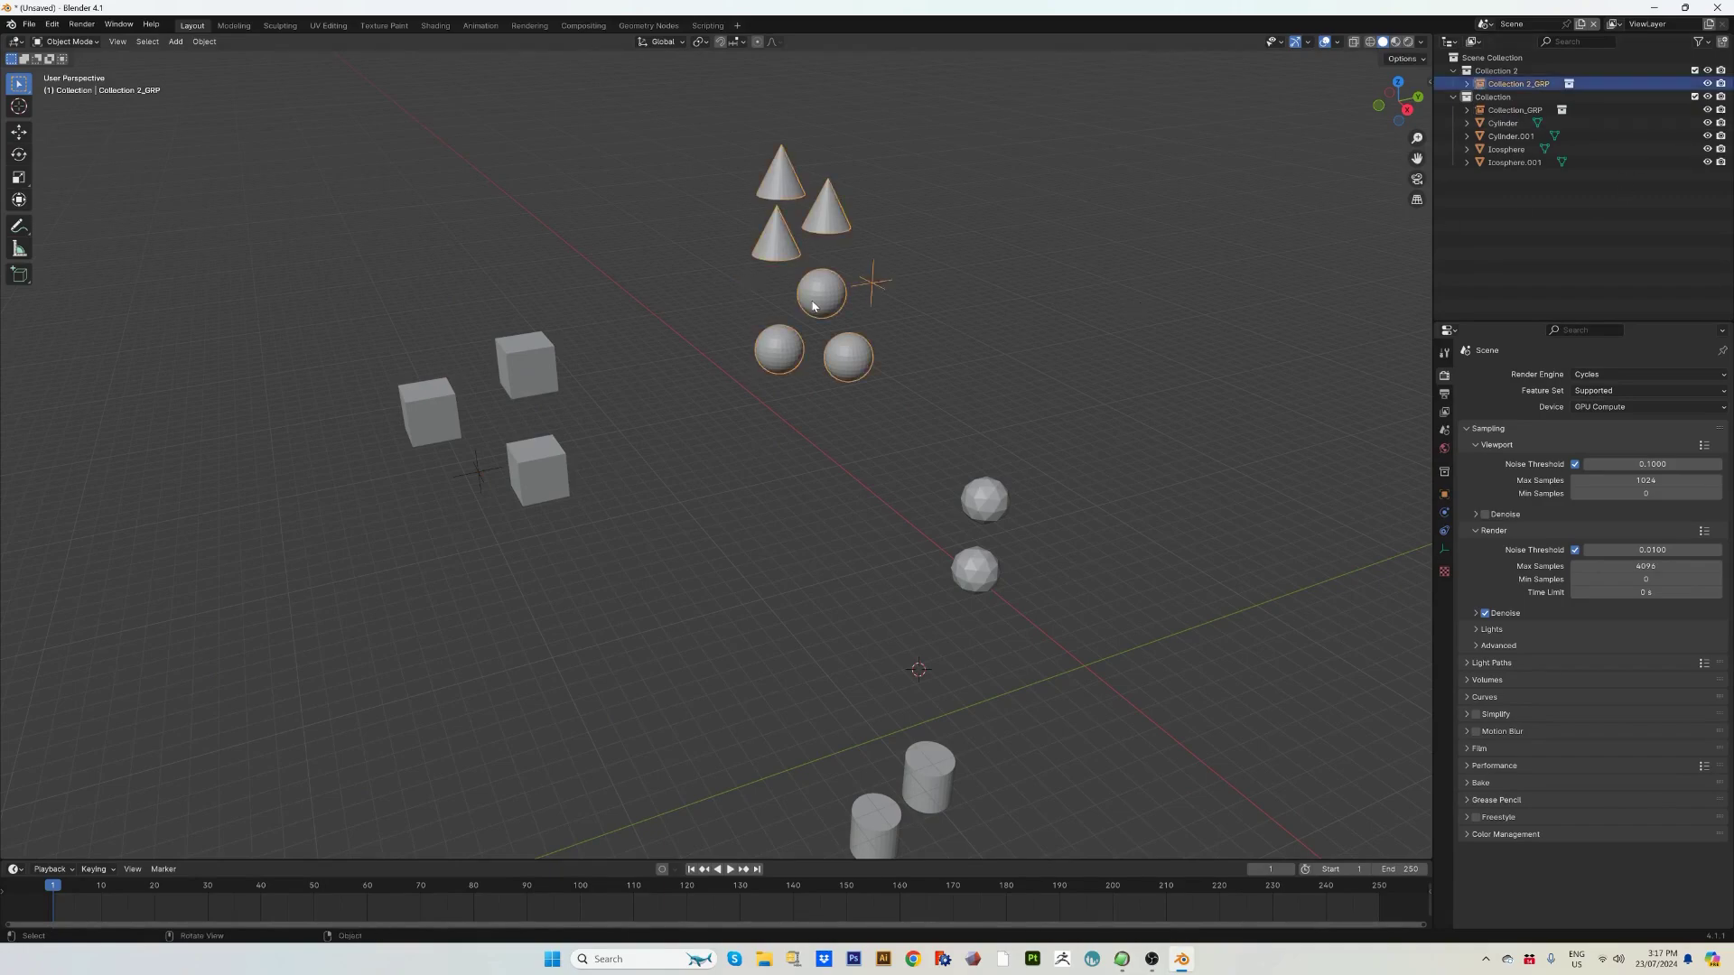
click(545, 460)
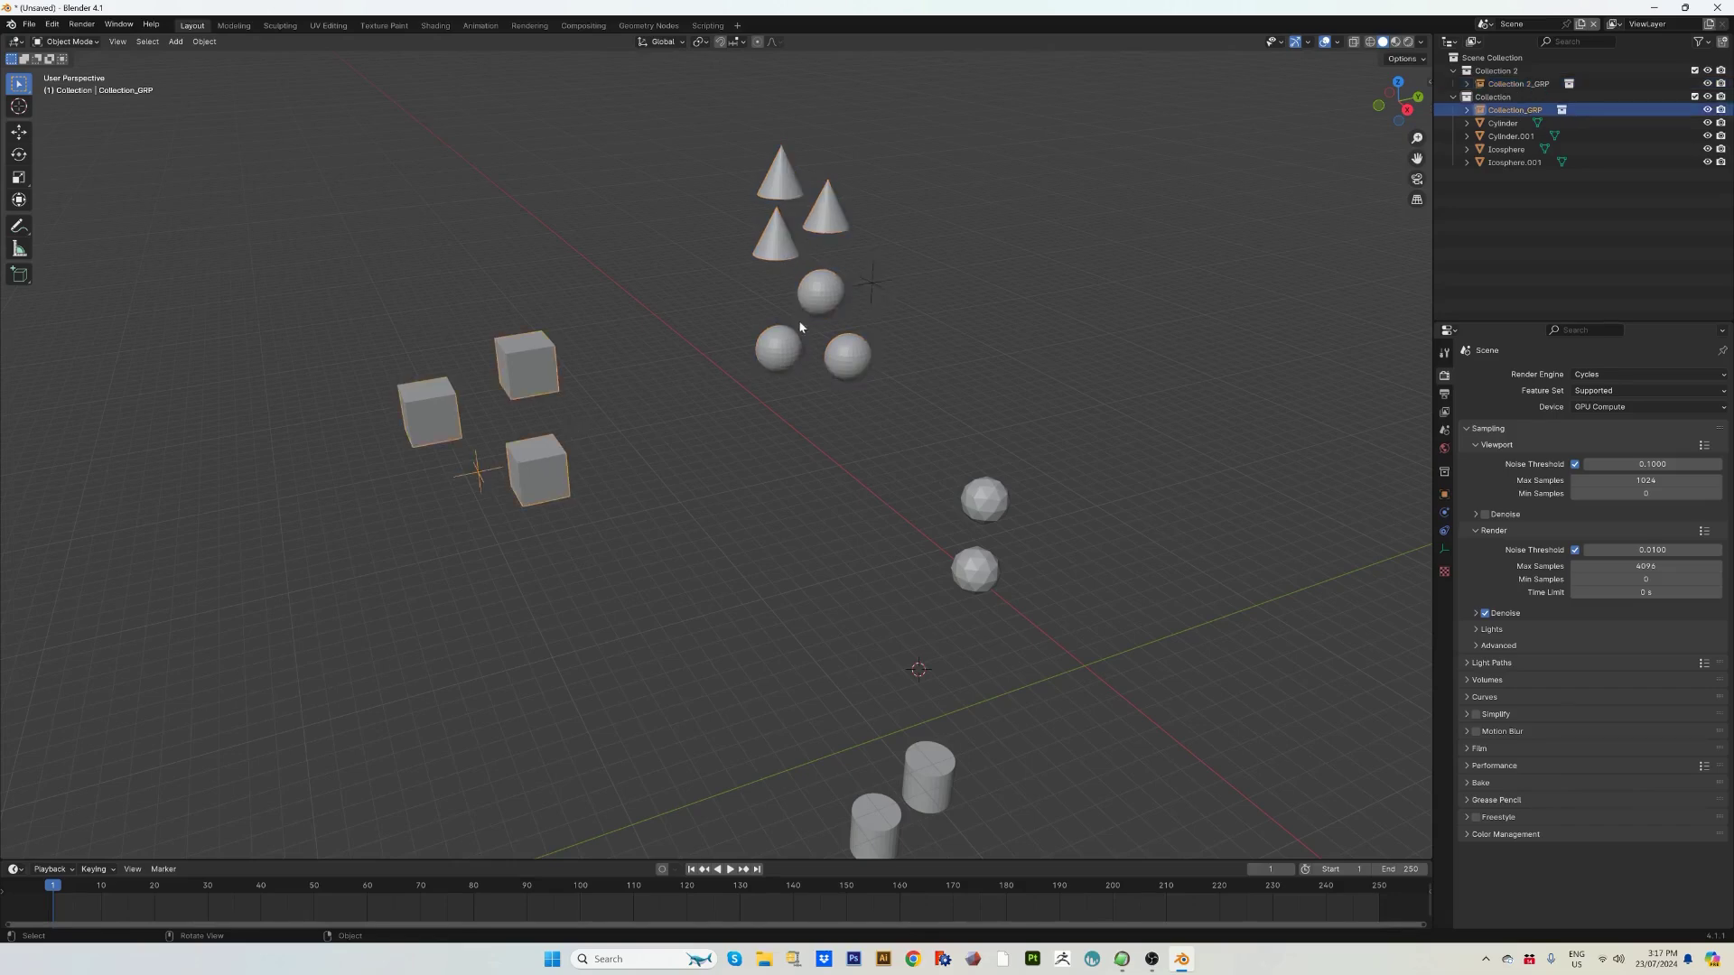
shift+click(819, 290)
shift+click(553, 368)
Try grouping both instances with Ctrl+G and dismiss the single-named-collection warning.
key(ctrl+g)
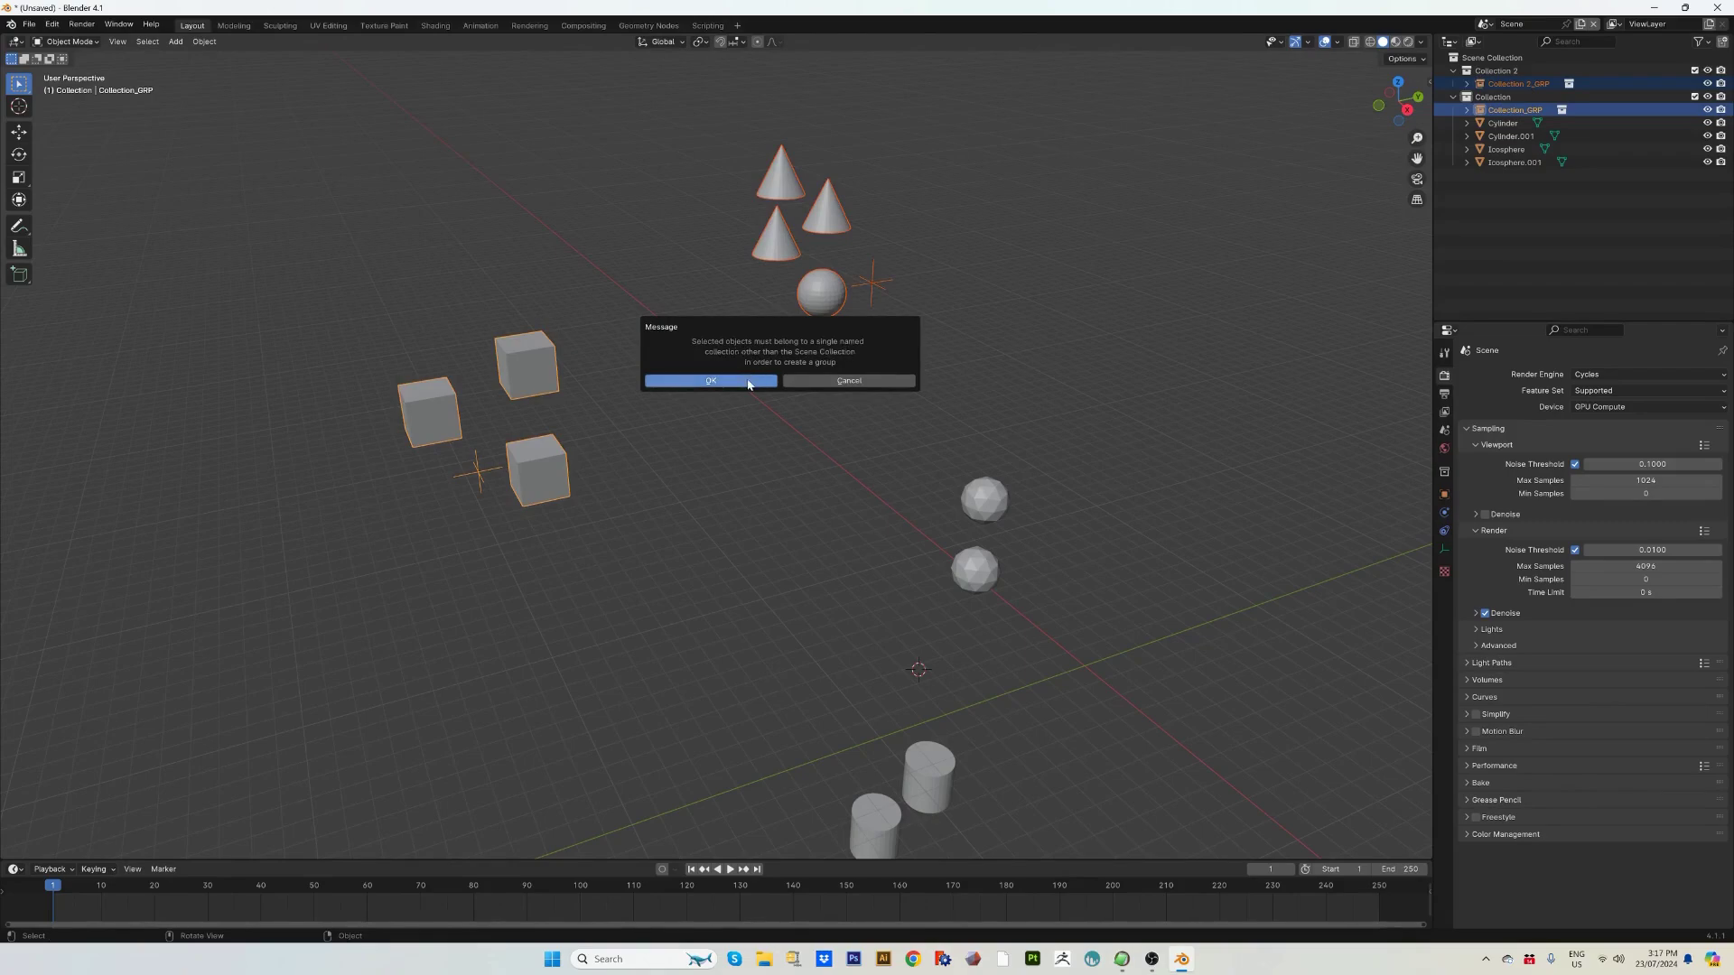
click(751, 377)
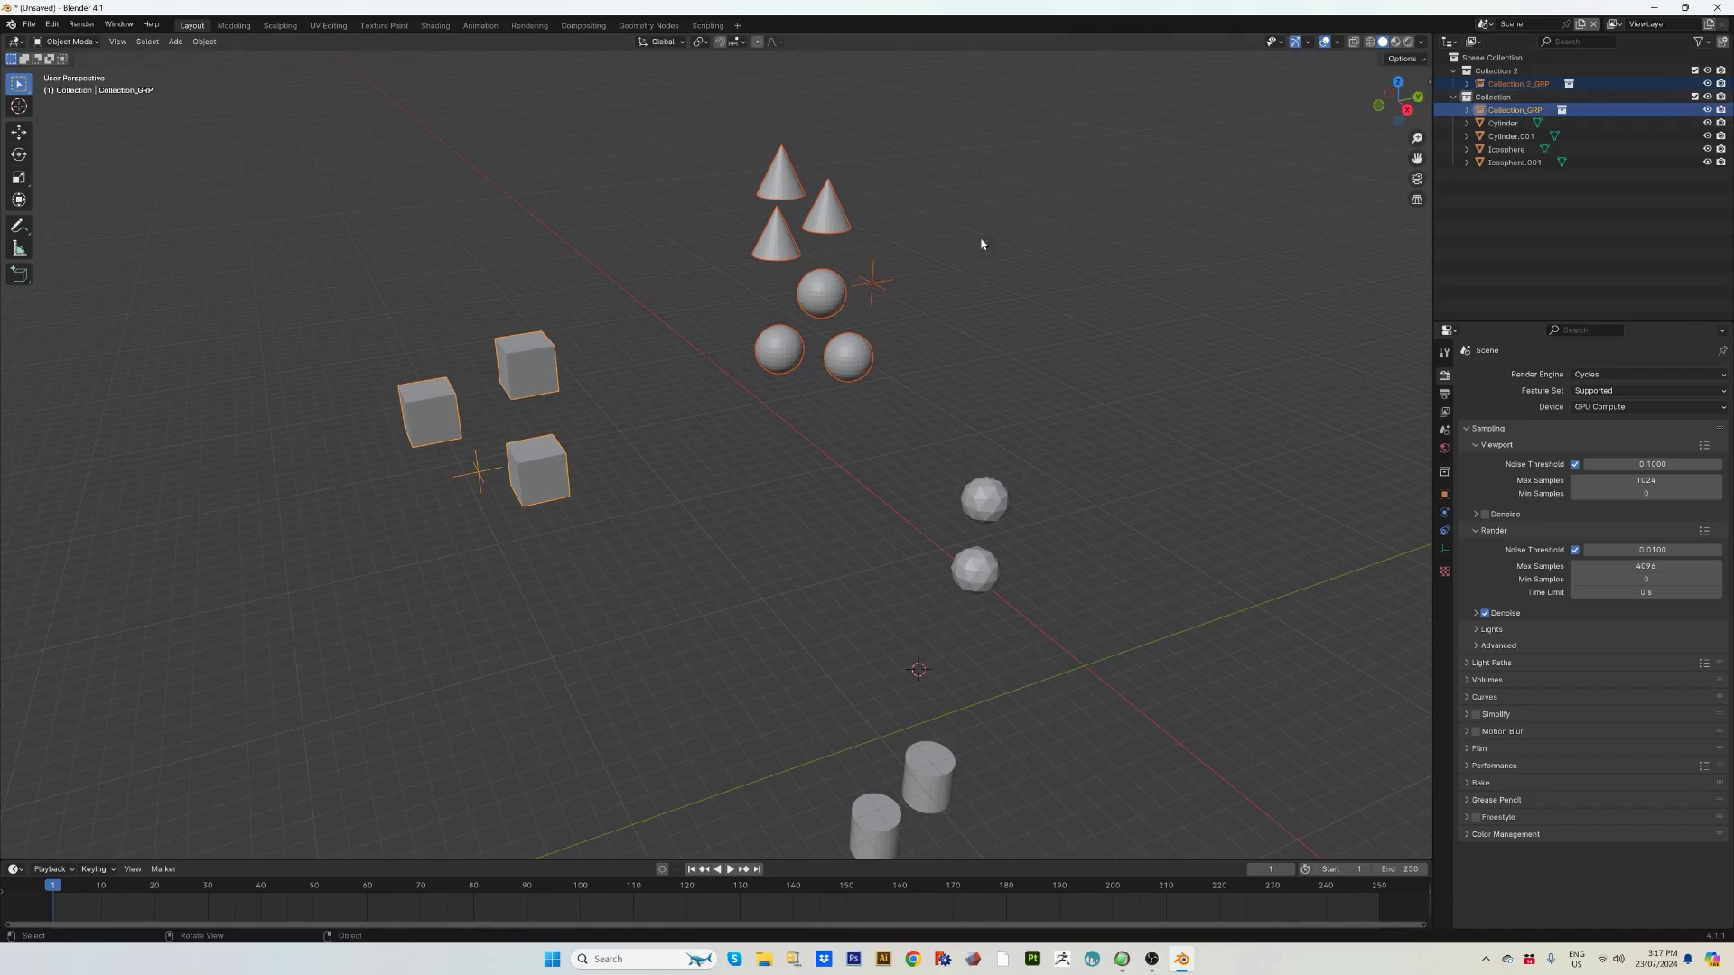
click(825, 298)
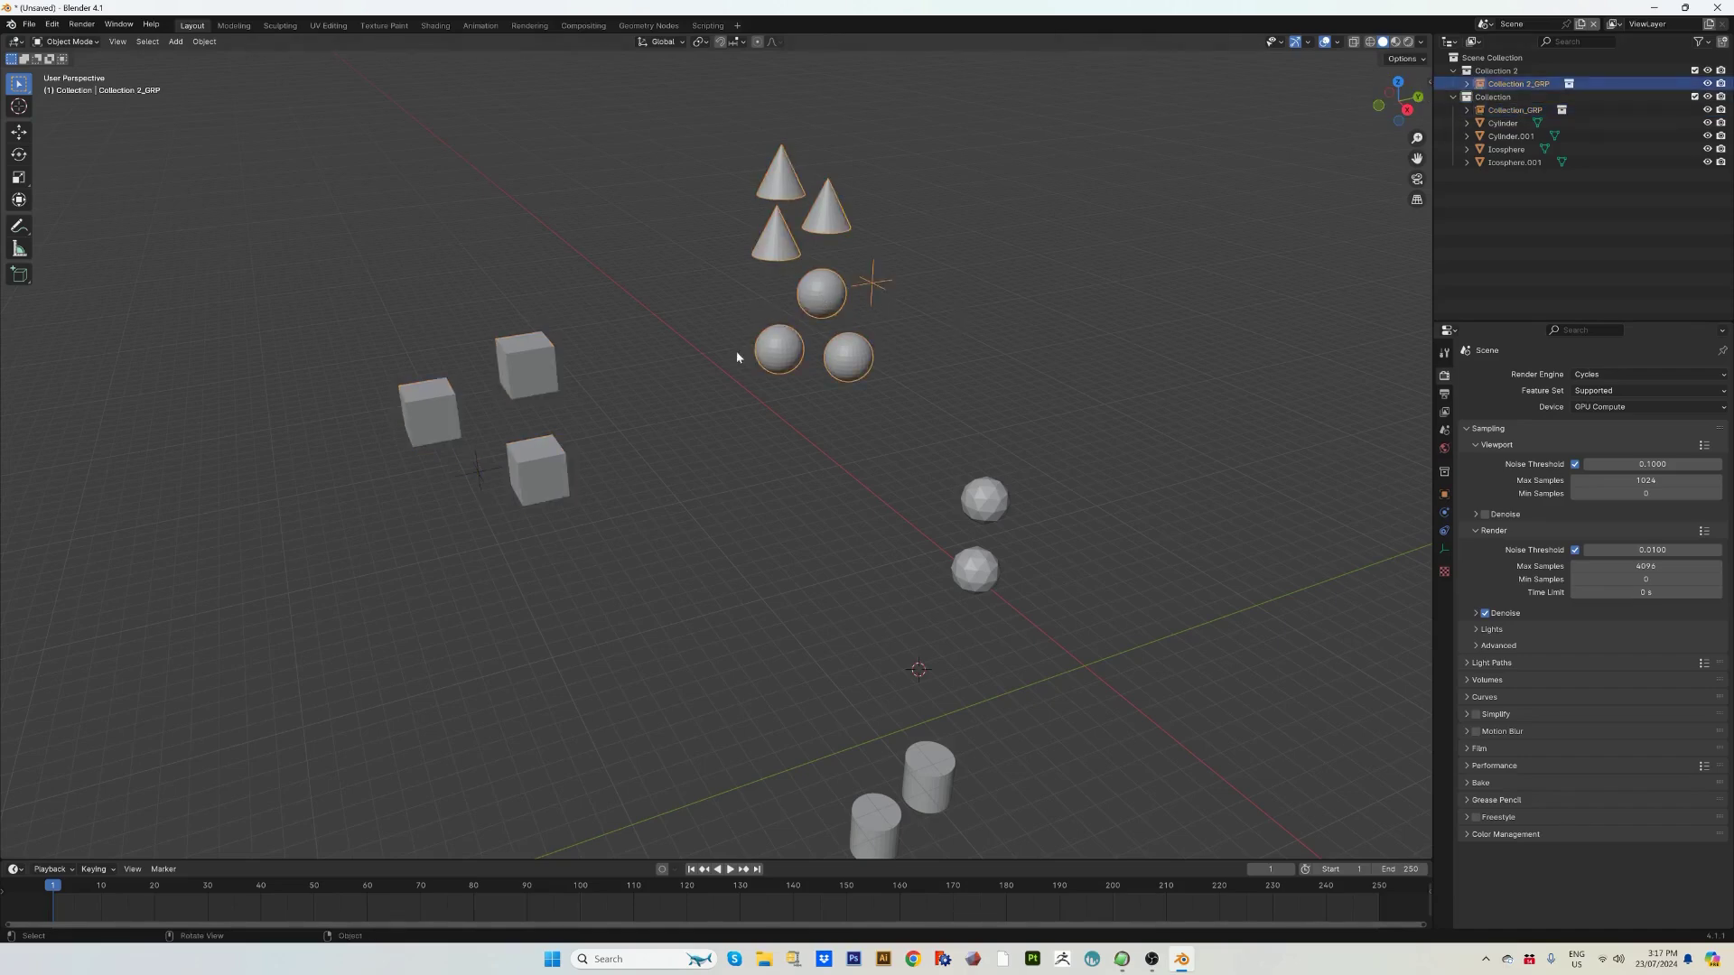
Move Collection_GRP into Collection 2 in the Outliner and shift the cubes up toward the spheres.
click(545, 444)
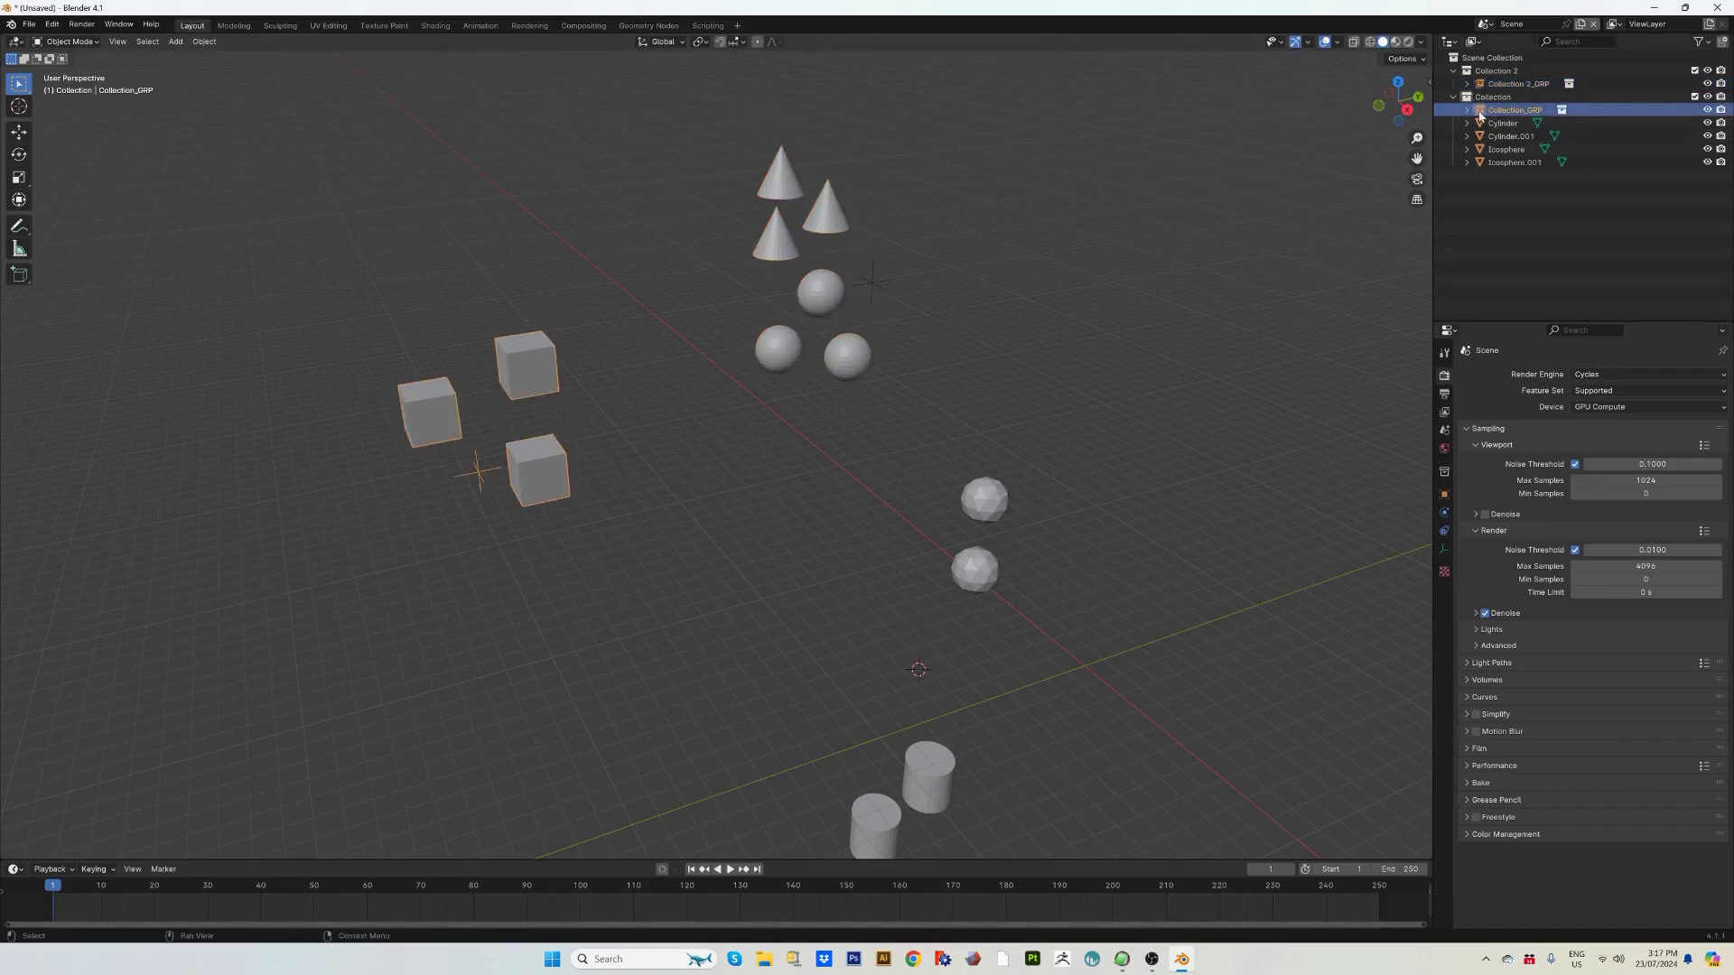
drag(1480, 110, 1495, 71)
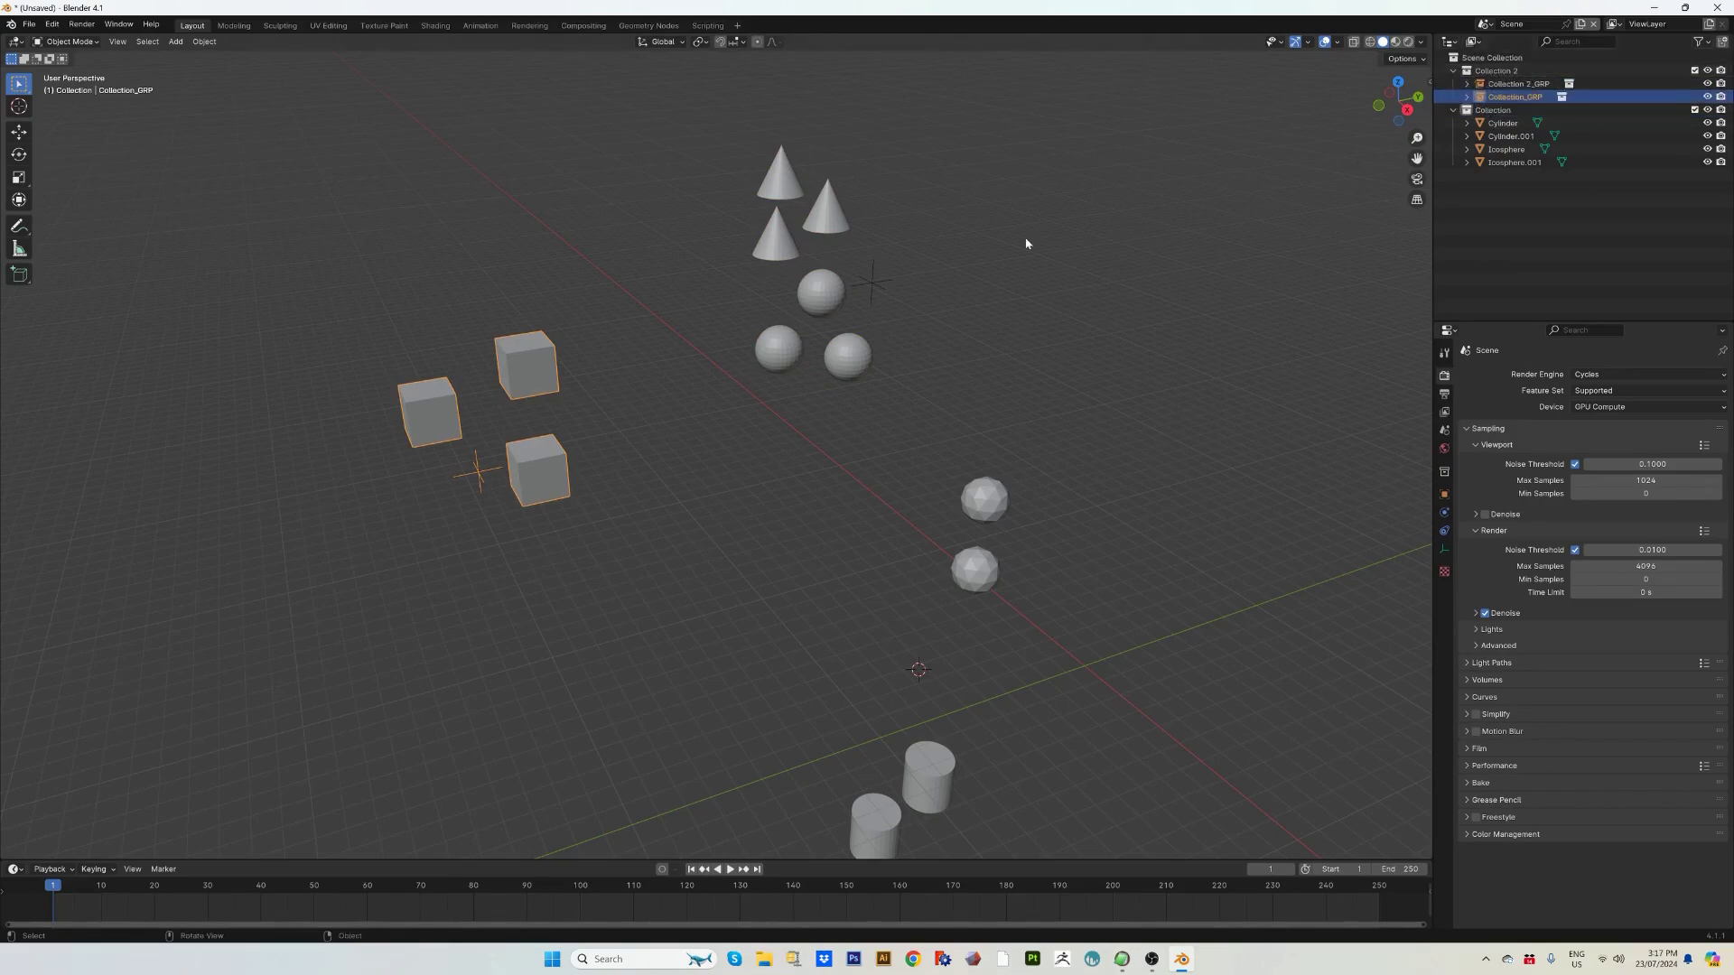
drag(538, 362, 642, 263)
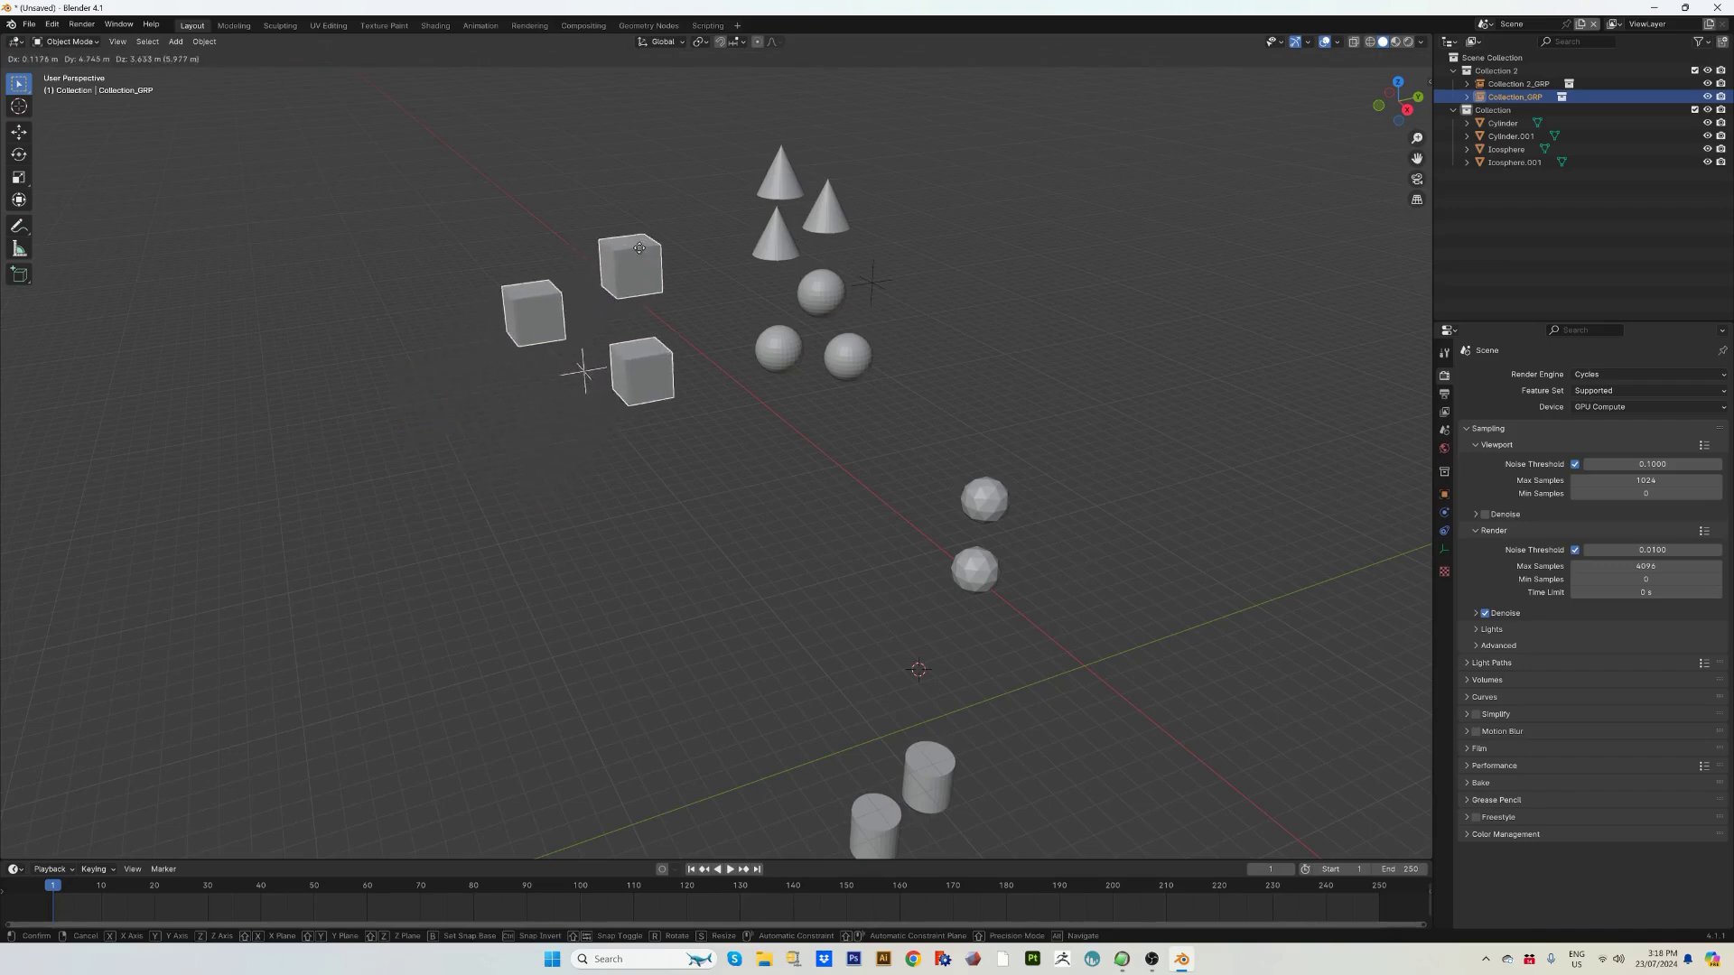
click(817, 287)
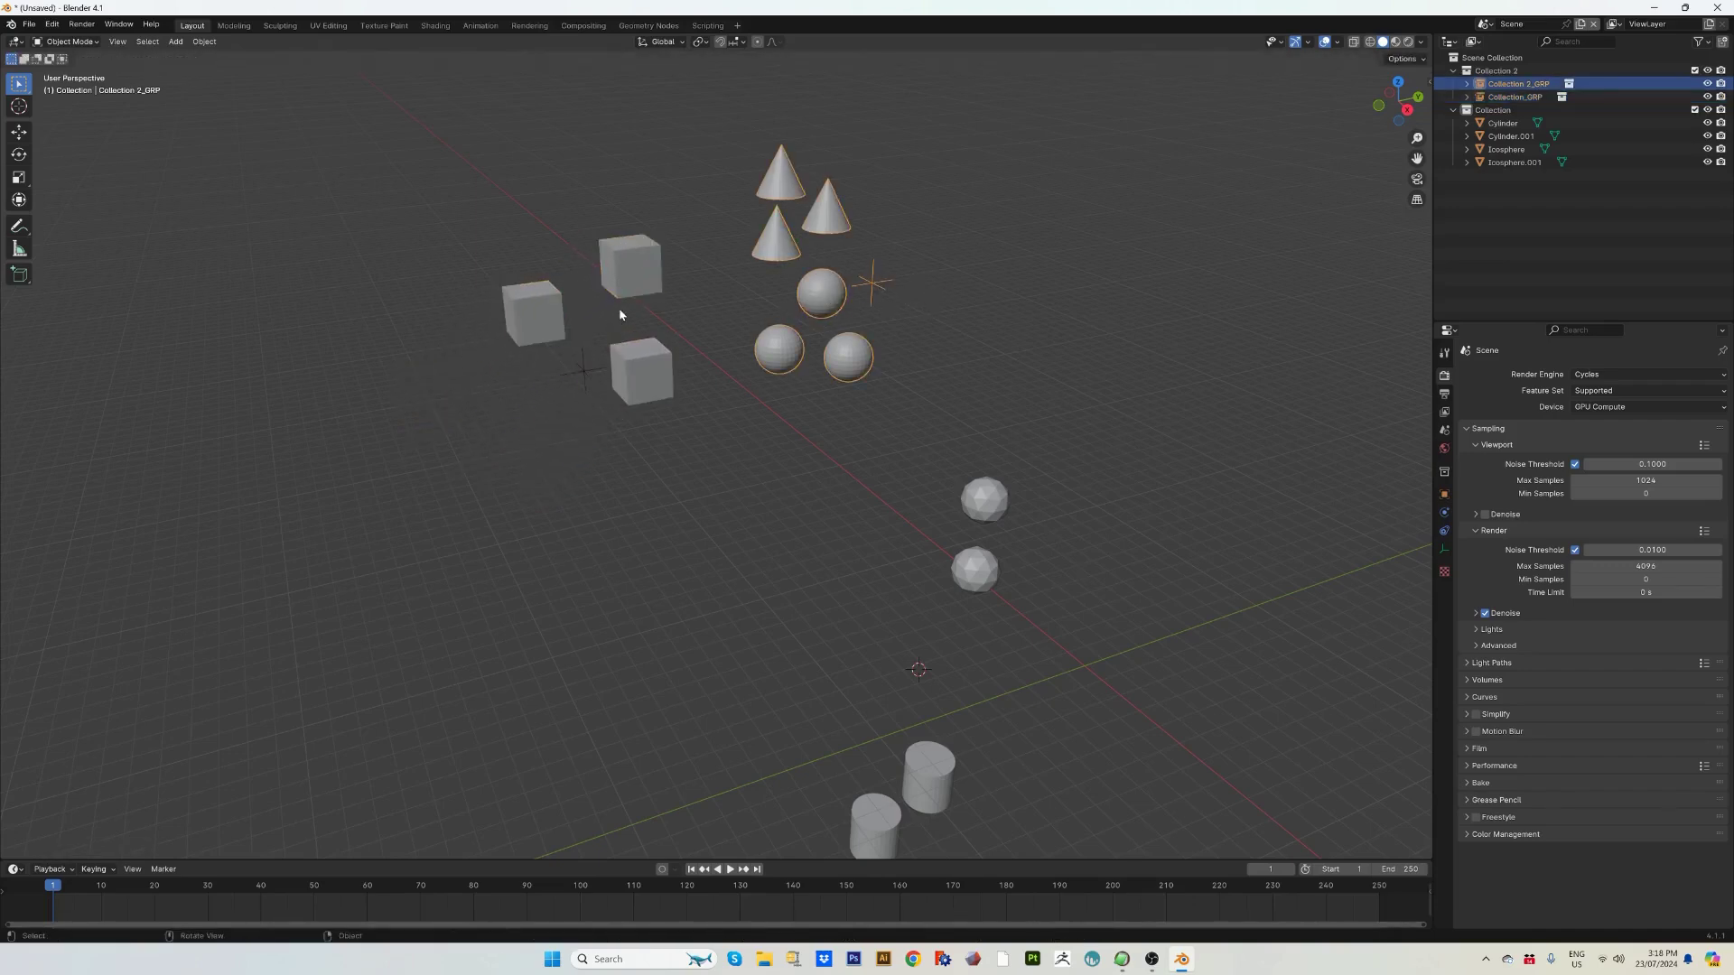
Select both group instances and nest them into a new Collection 2_NEST_GRP.
shift+drag(573, 213, 864, 403)
key(ctrl+g)
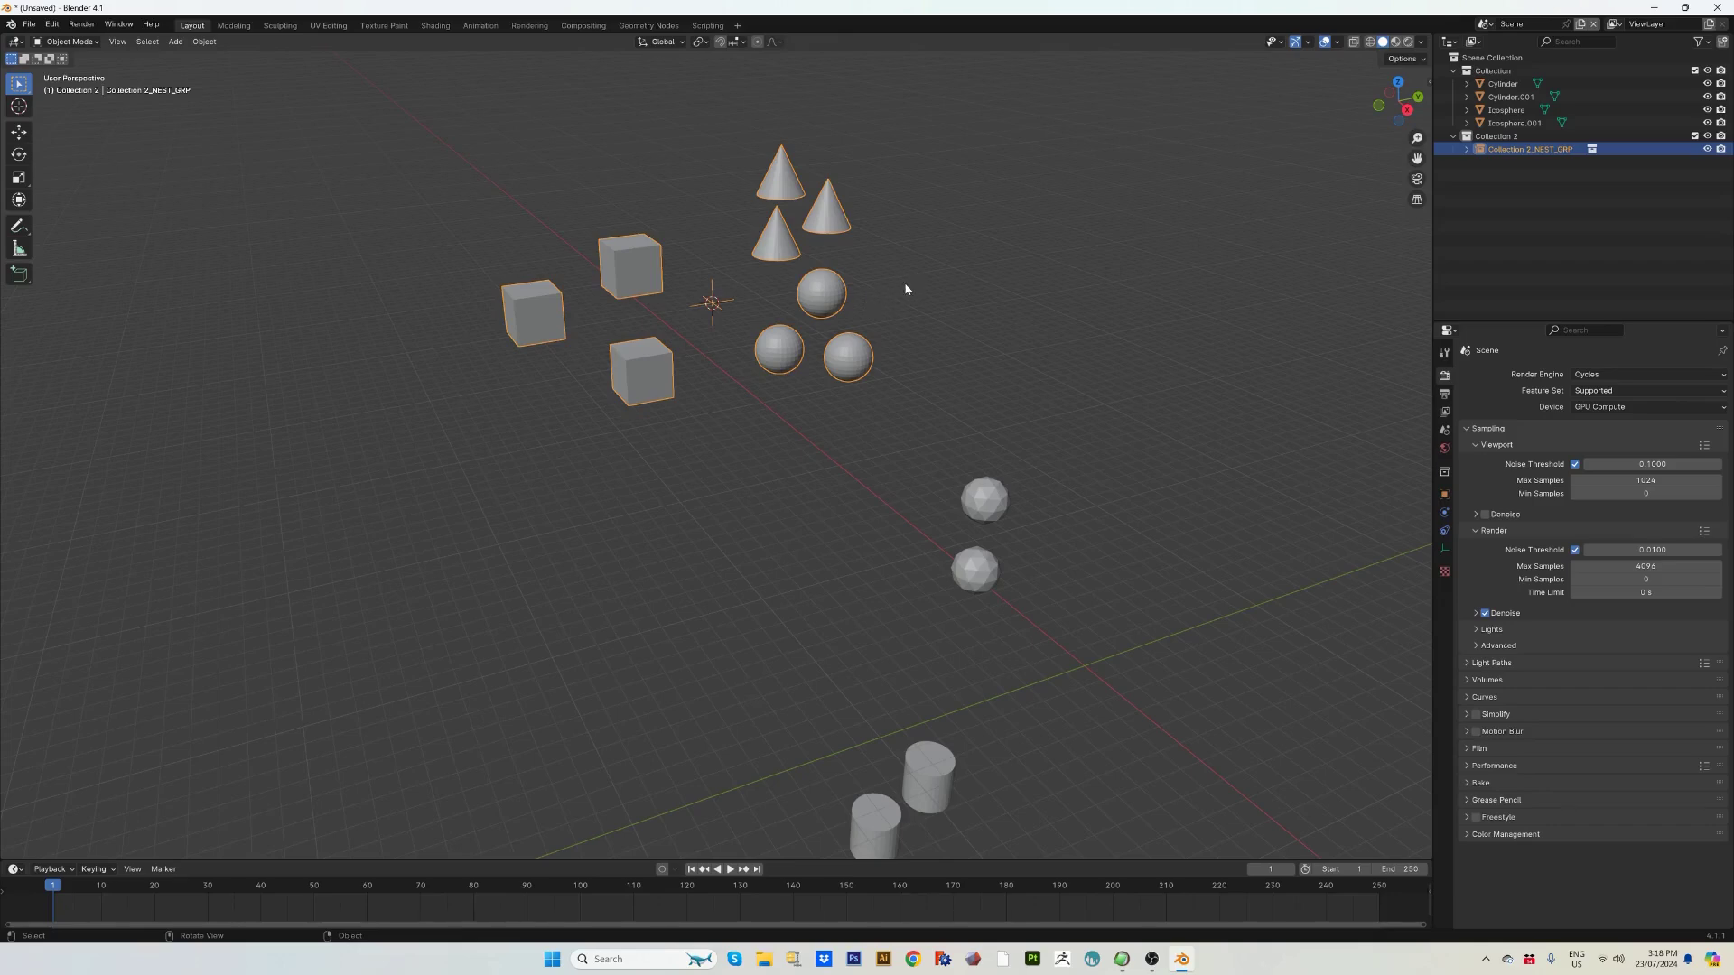
scroll(906, 289, down, 1)
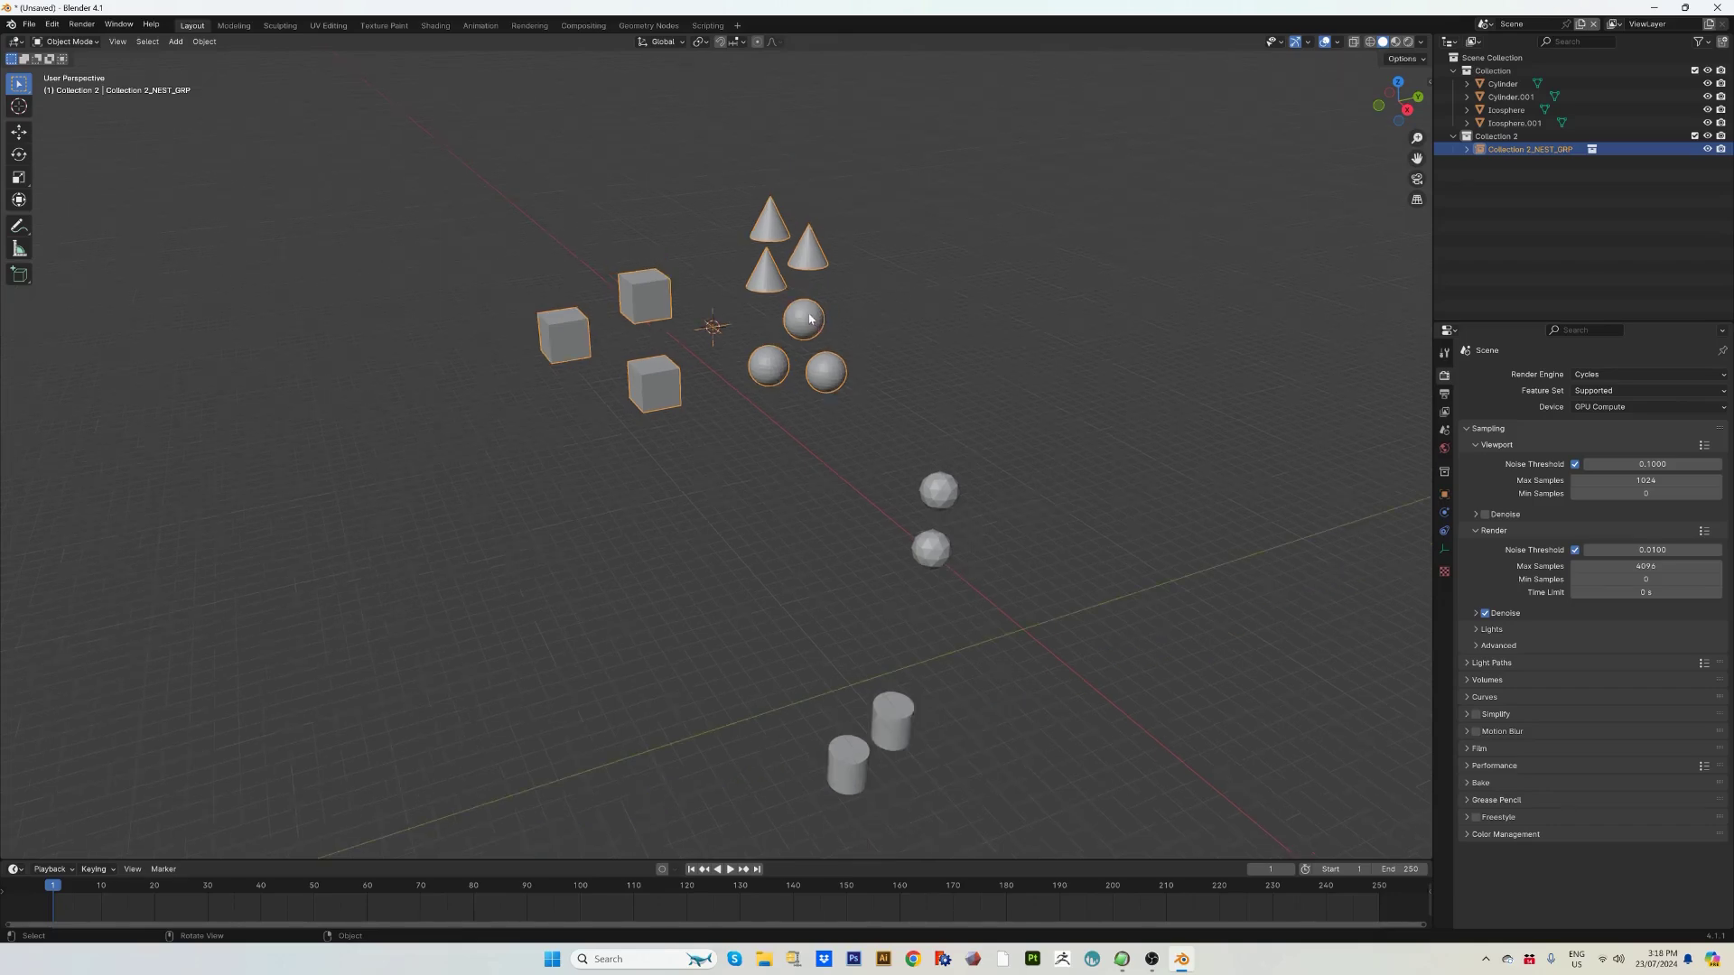
scroll(840, 307, up, 1)
scroll(860, 302, up, 1)
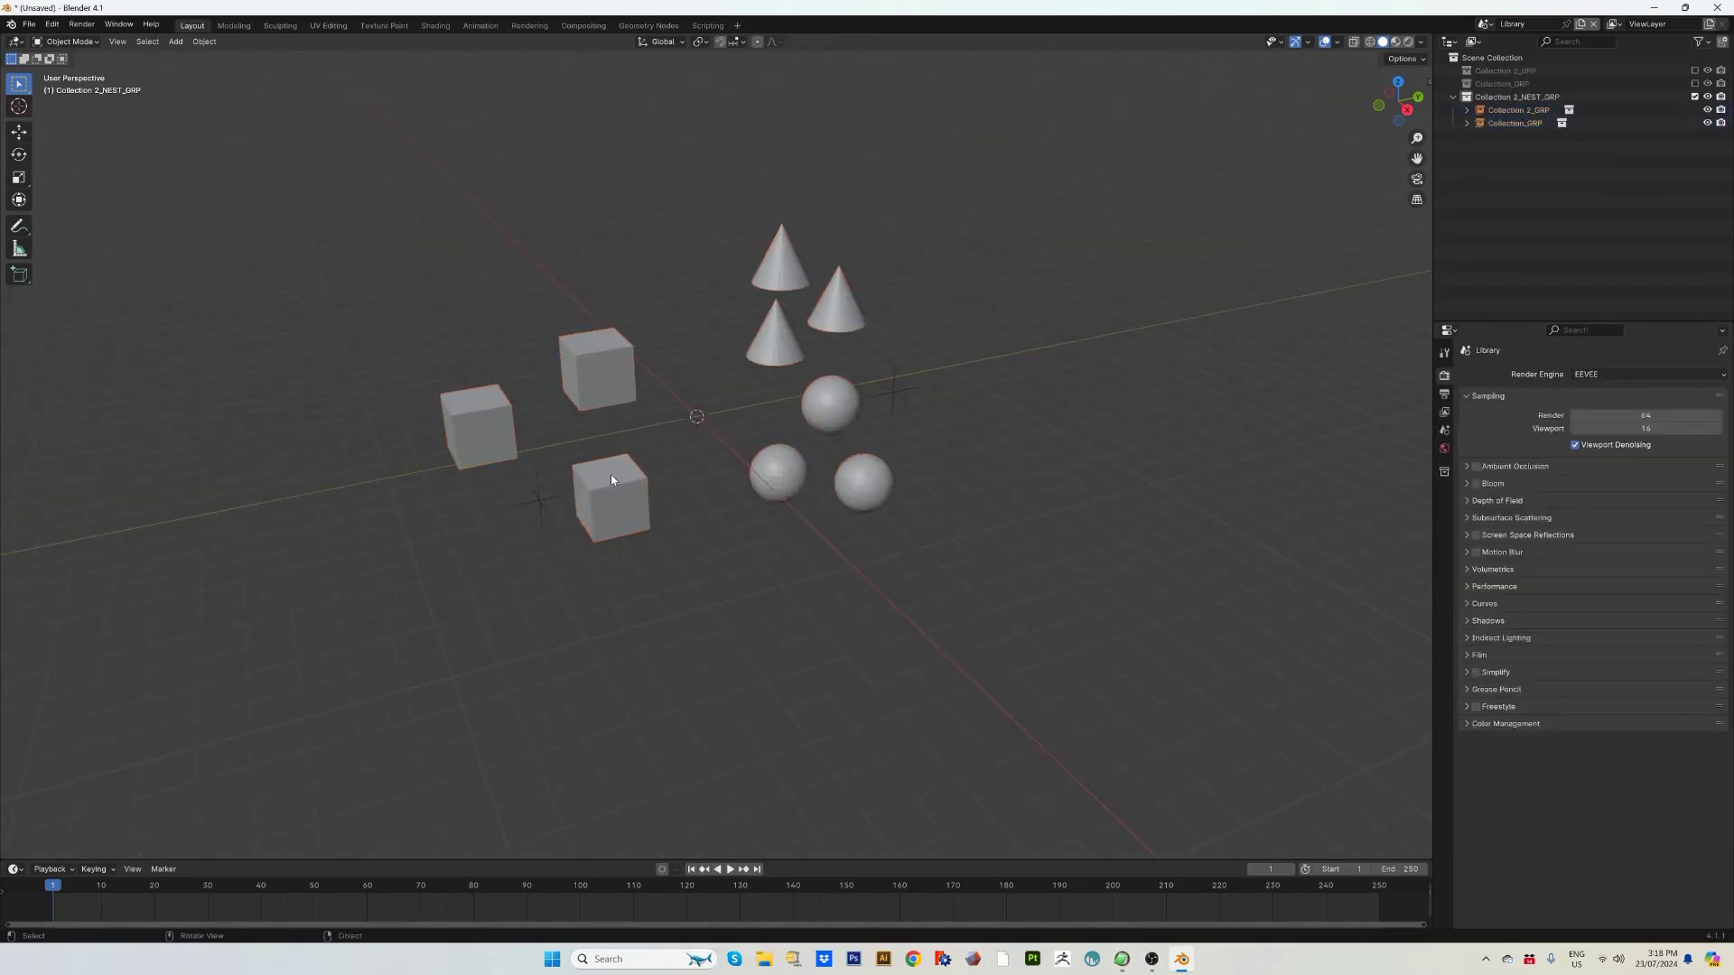
Nudge the cubes up-left and the spheres-and-cones collection slightly in the Library scene.
drag(655, 497, 604, 429)
click(850, 387)
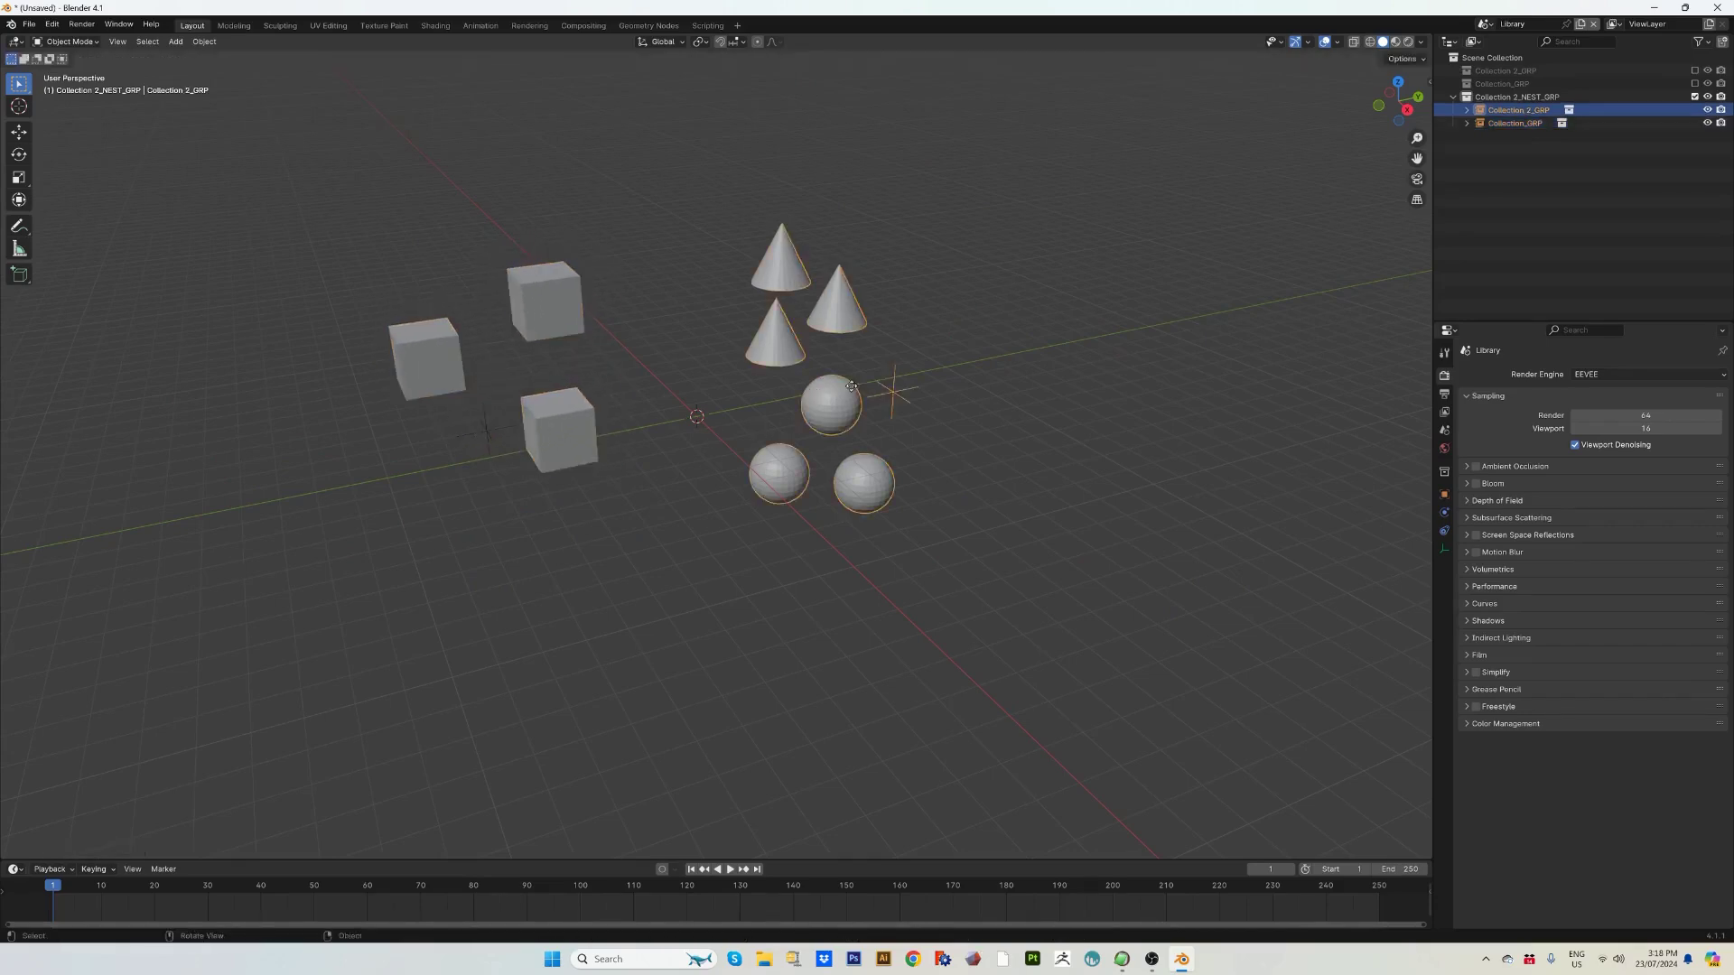
drag(851, 386, 847, 380)
click(851, 411)
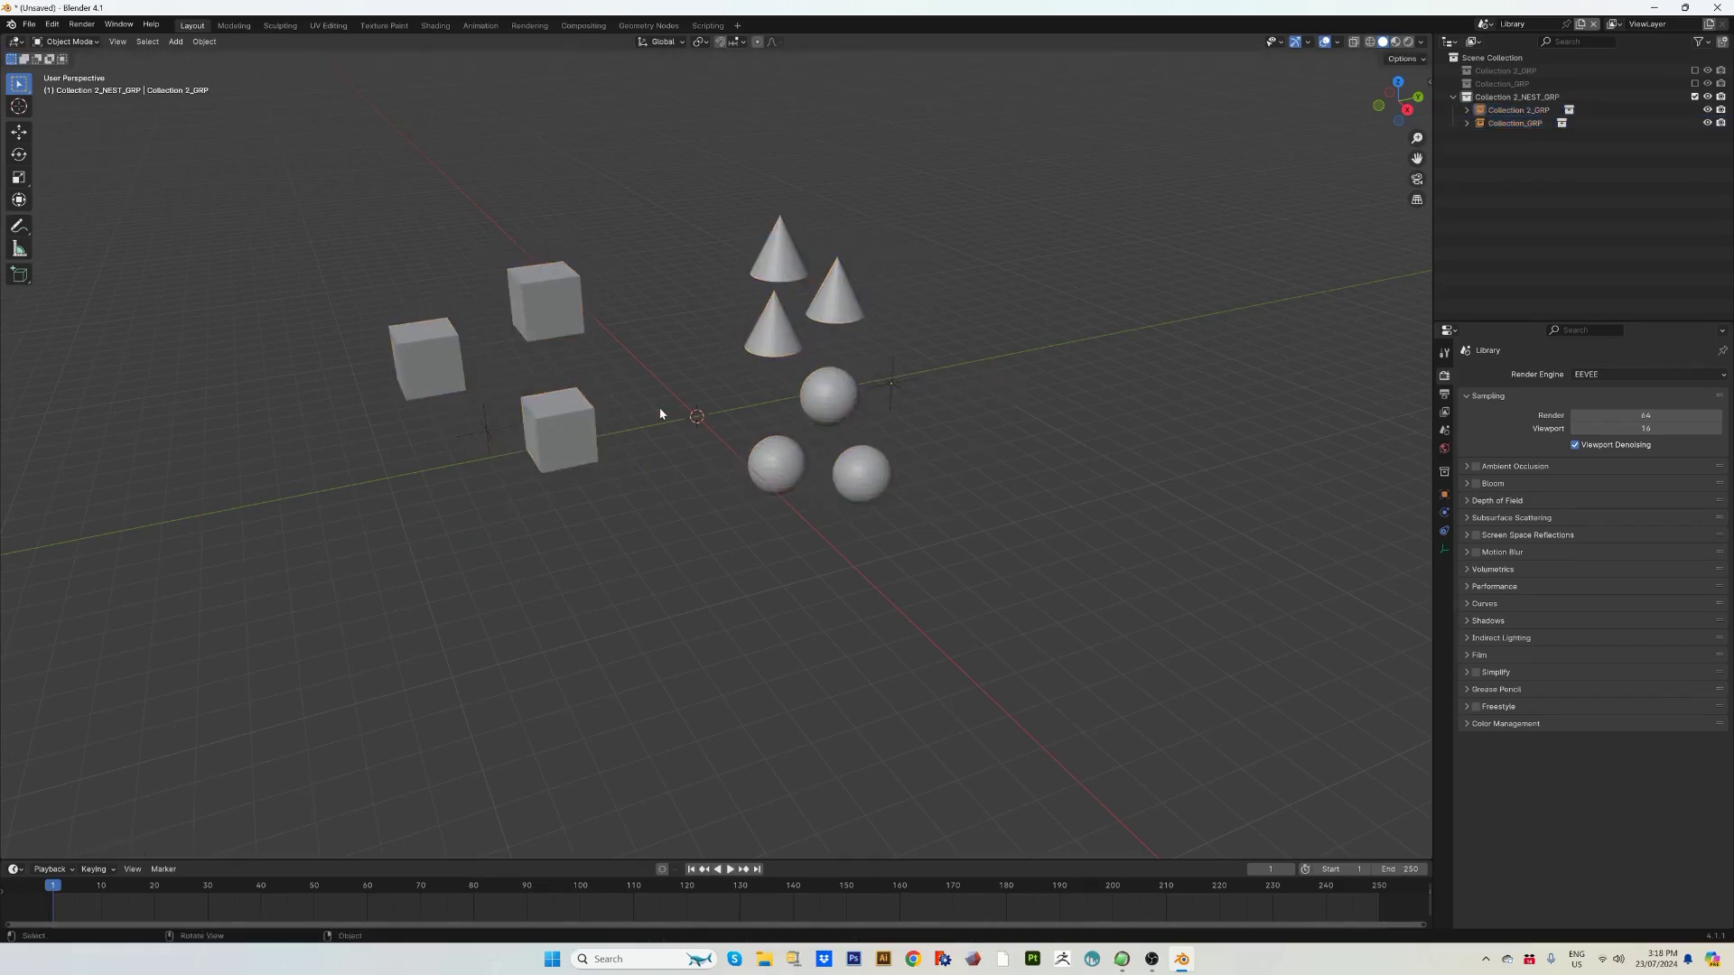
scroll(661, 414, up, 1)
click(875, 262)
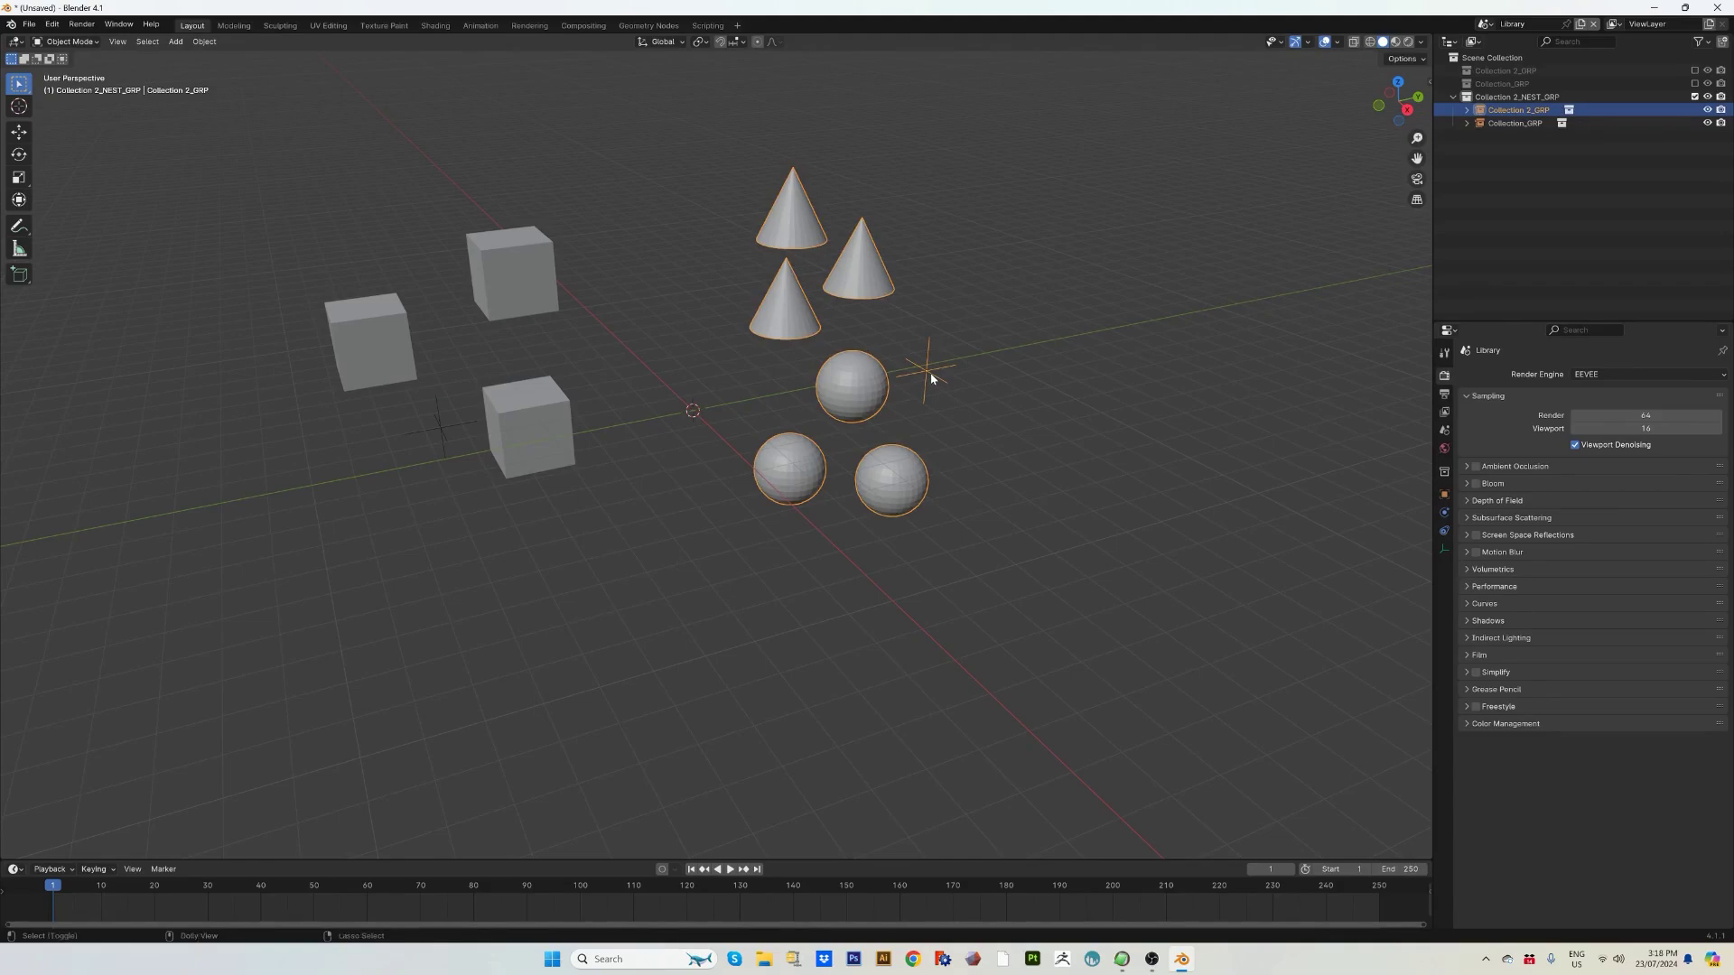
Undo the change, then select and delete the three cones and undo that deletion.
key(ctrl+z)
drag(524, 228, 749, 561)
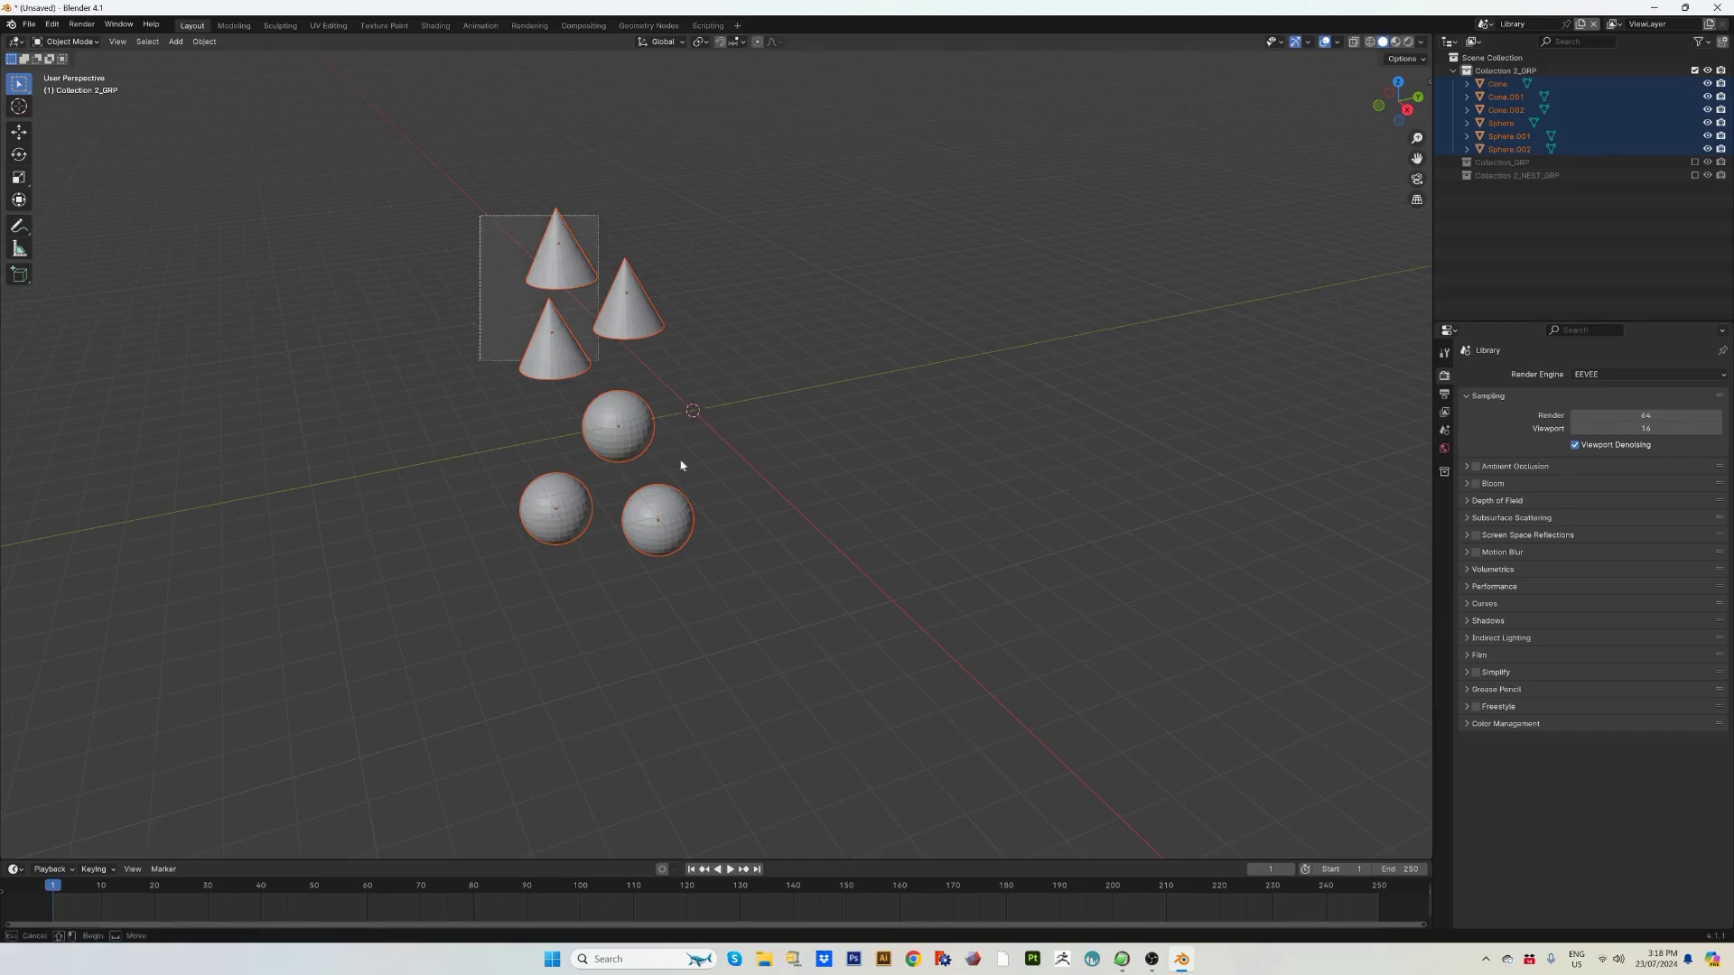
click(747, 407)
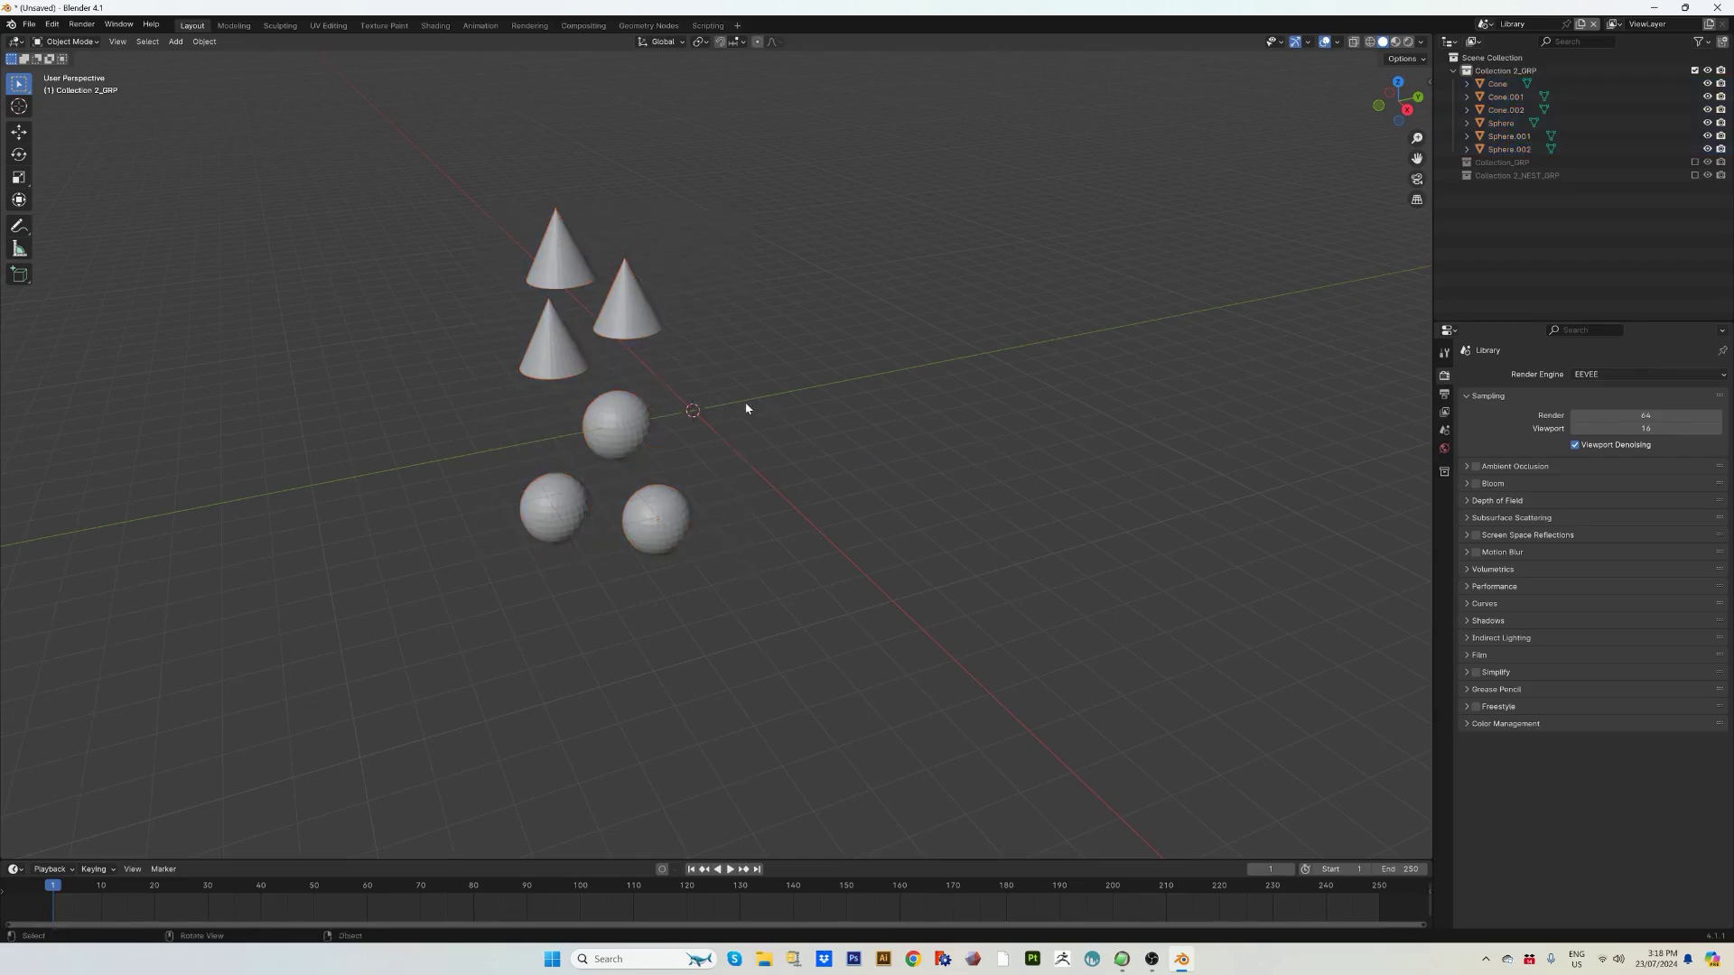
scroll(659, 441, up, 2)
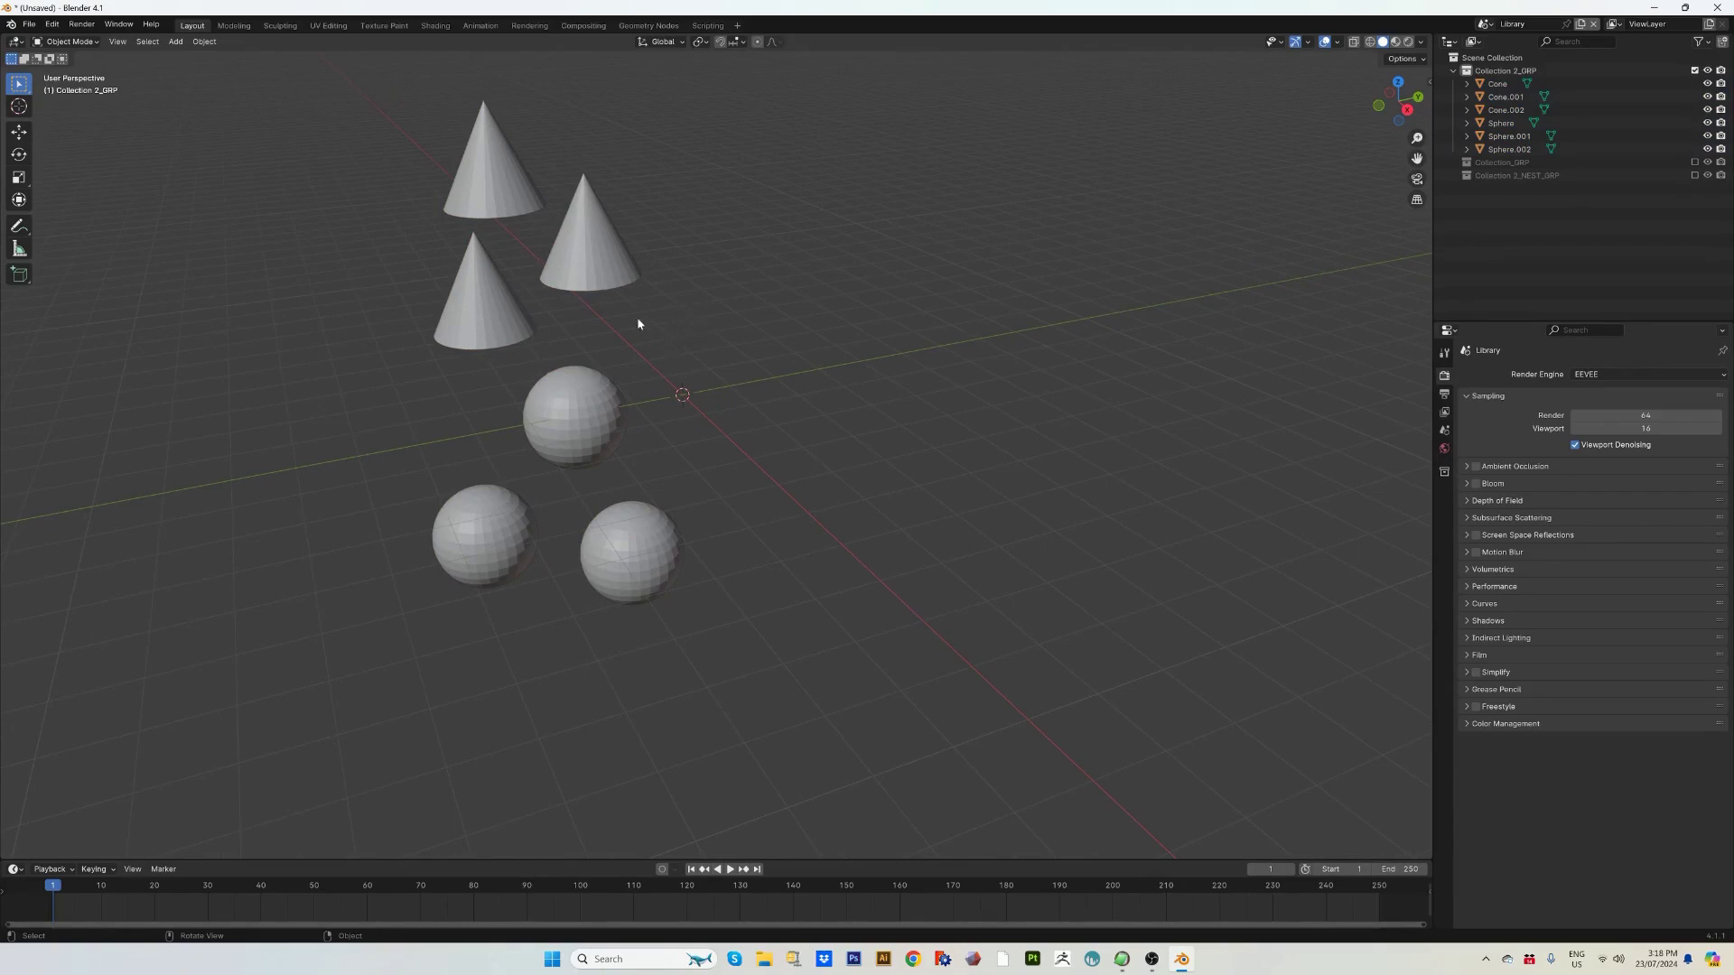
drag(464, 182, 588, 325)
key(Delete)
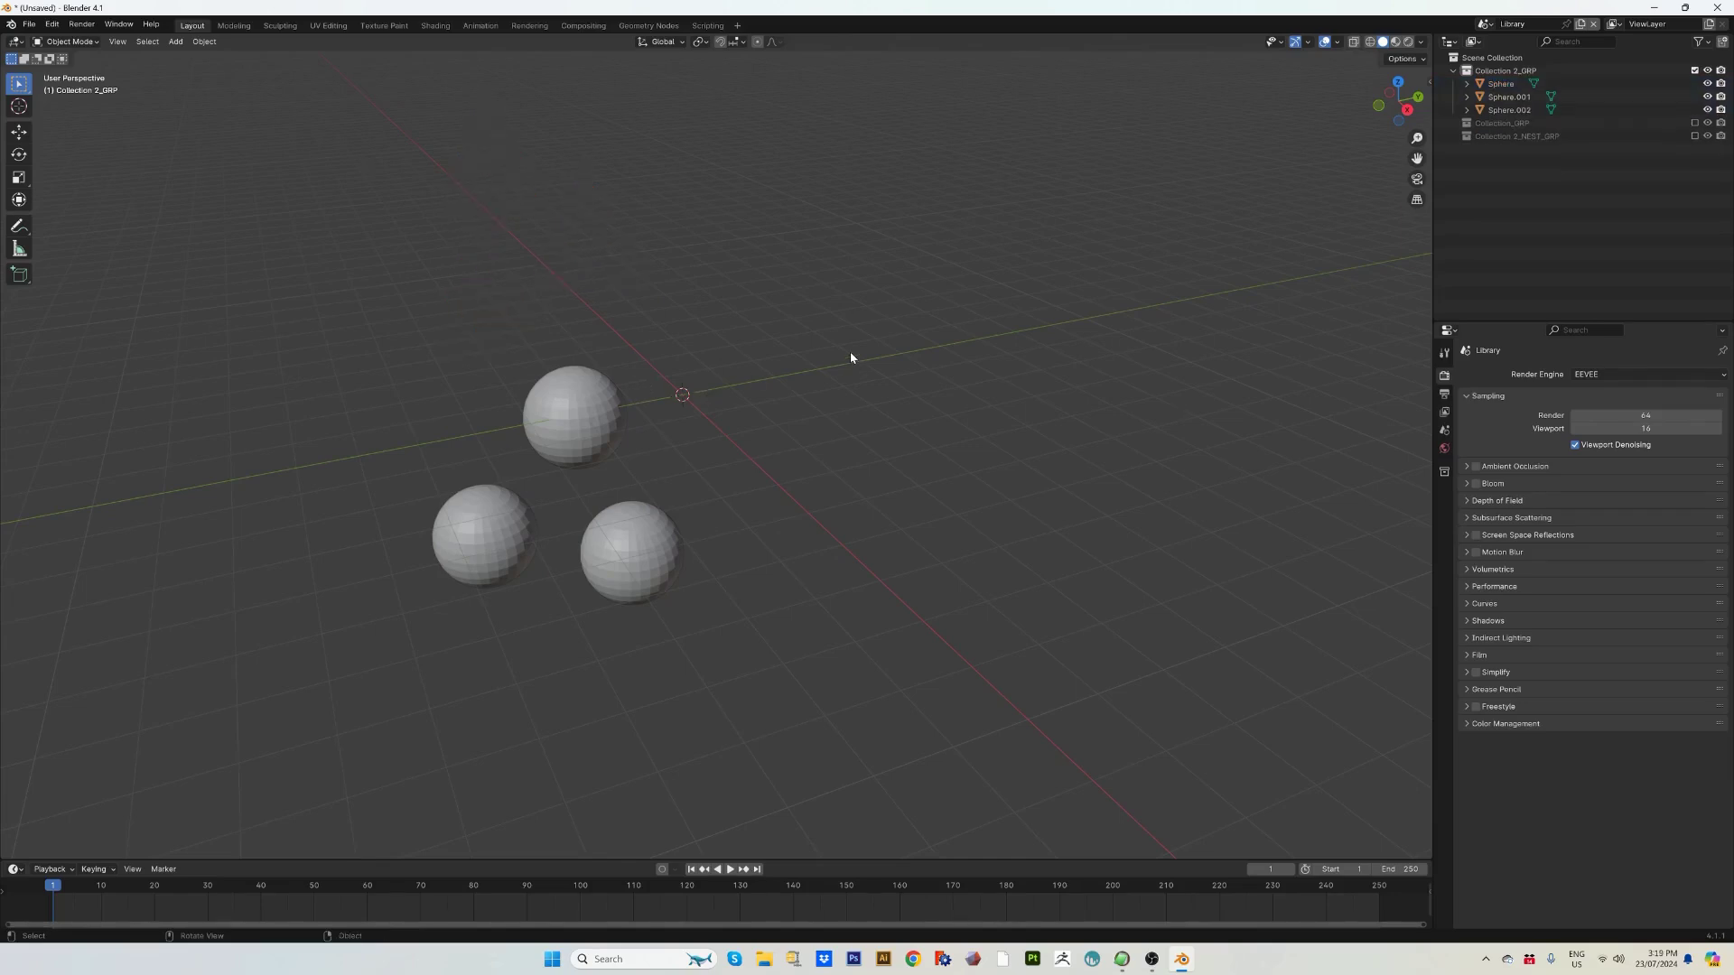
key(ctrl+z)
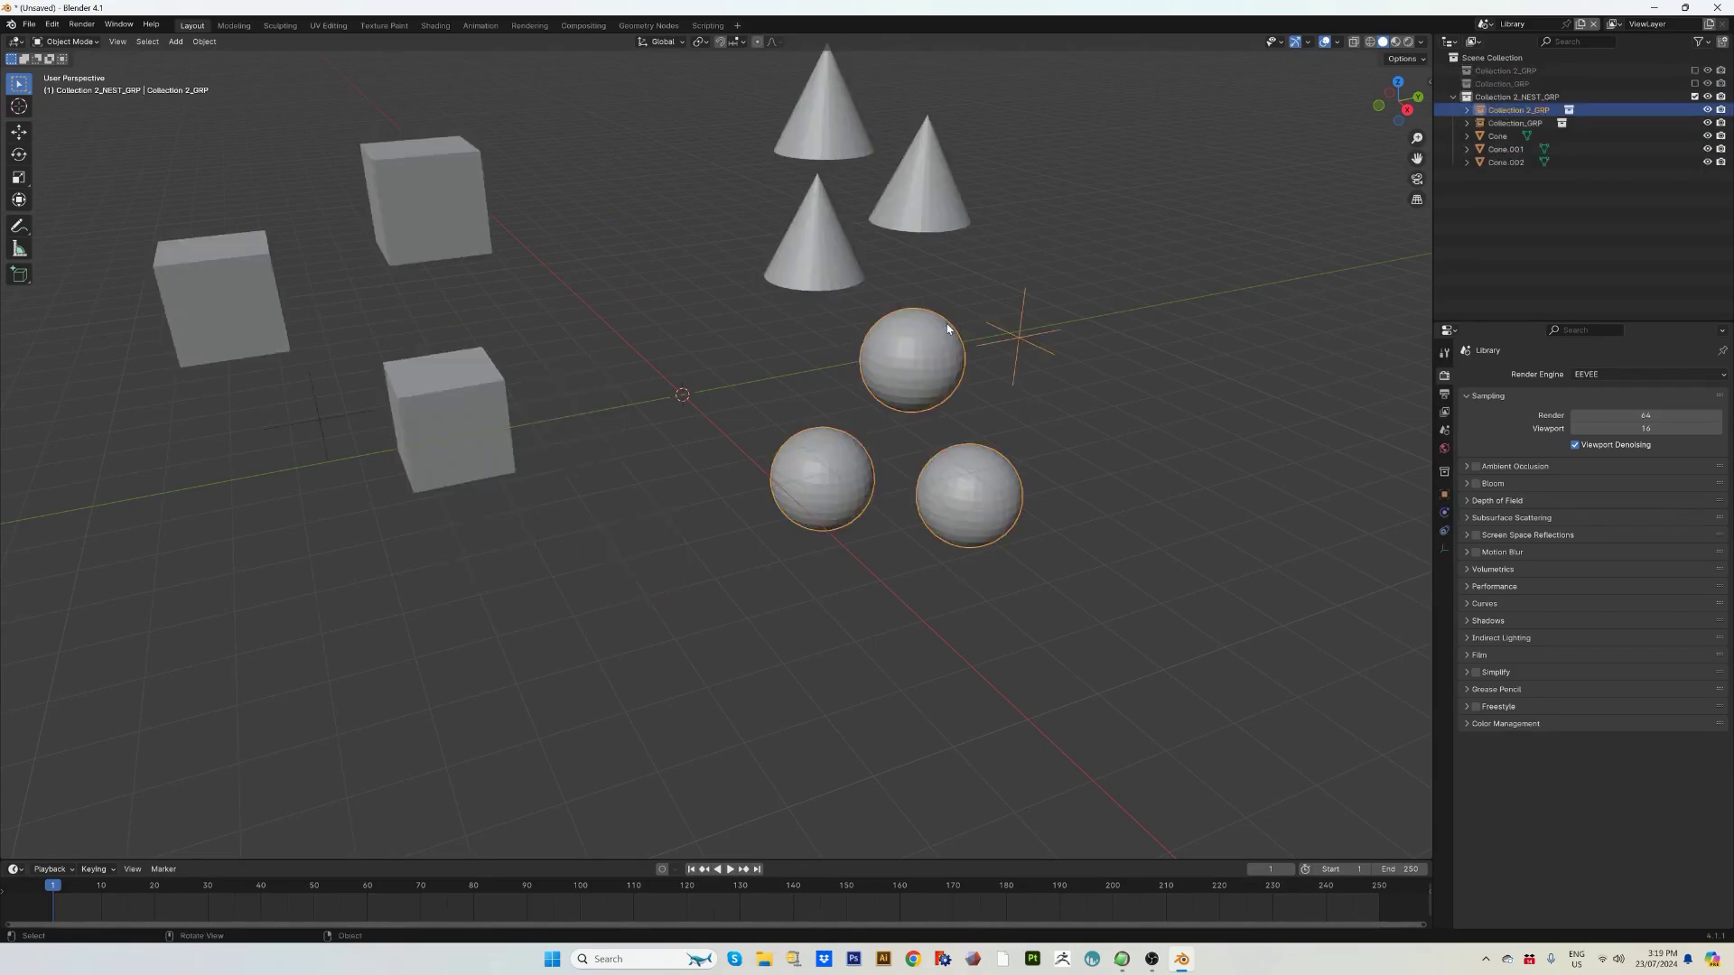
Move the spheres to a new position, then start and cancel moving the cubes.
scroll(1018, 311, down, 2)
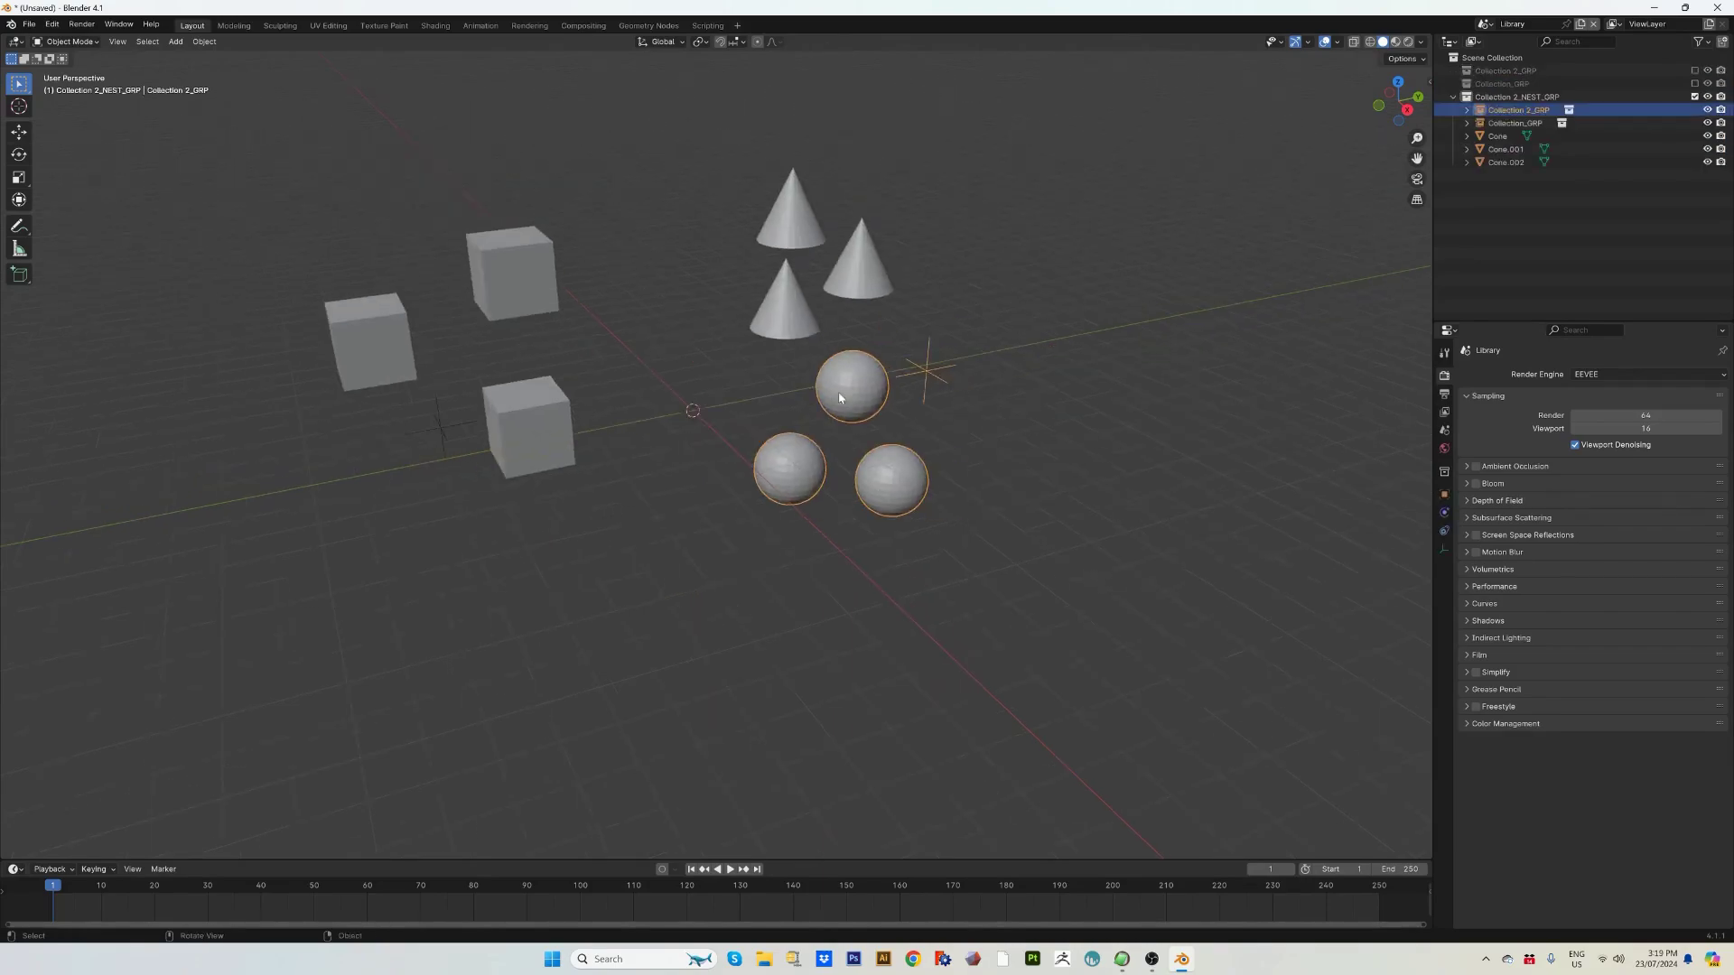
key(g)
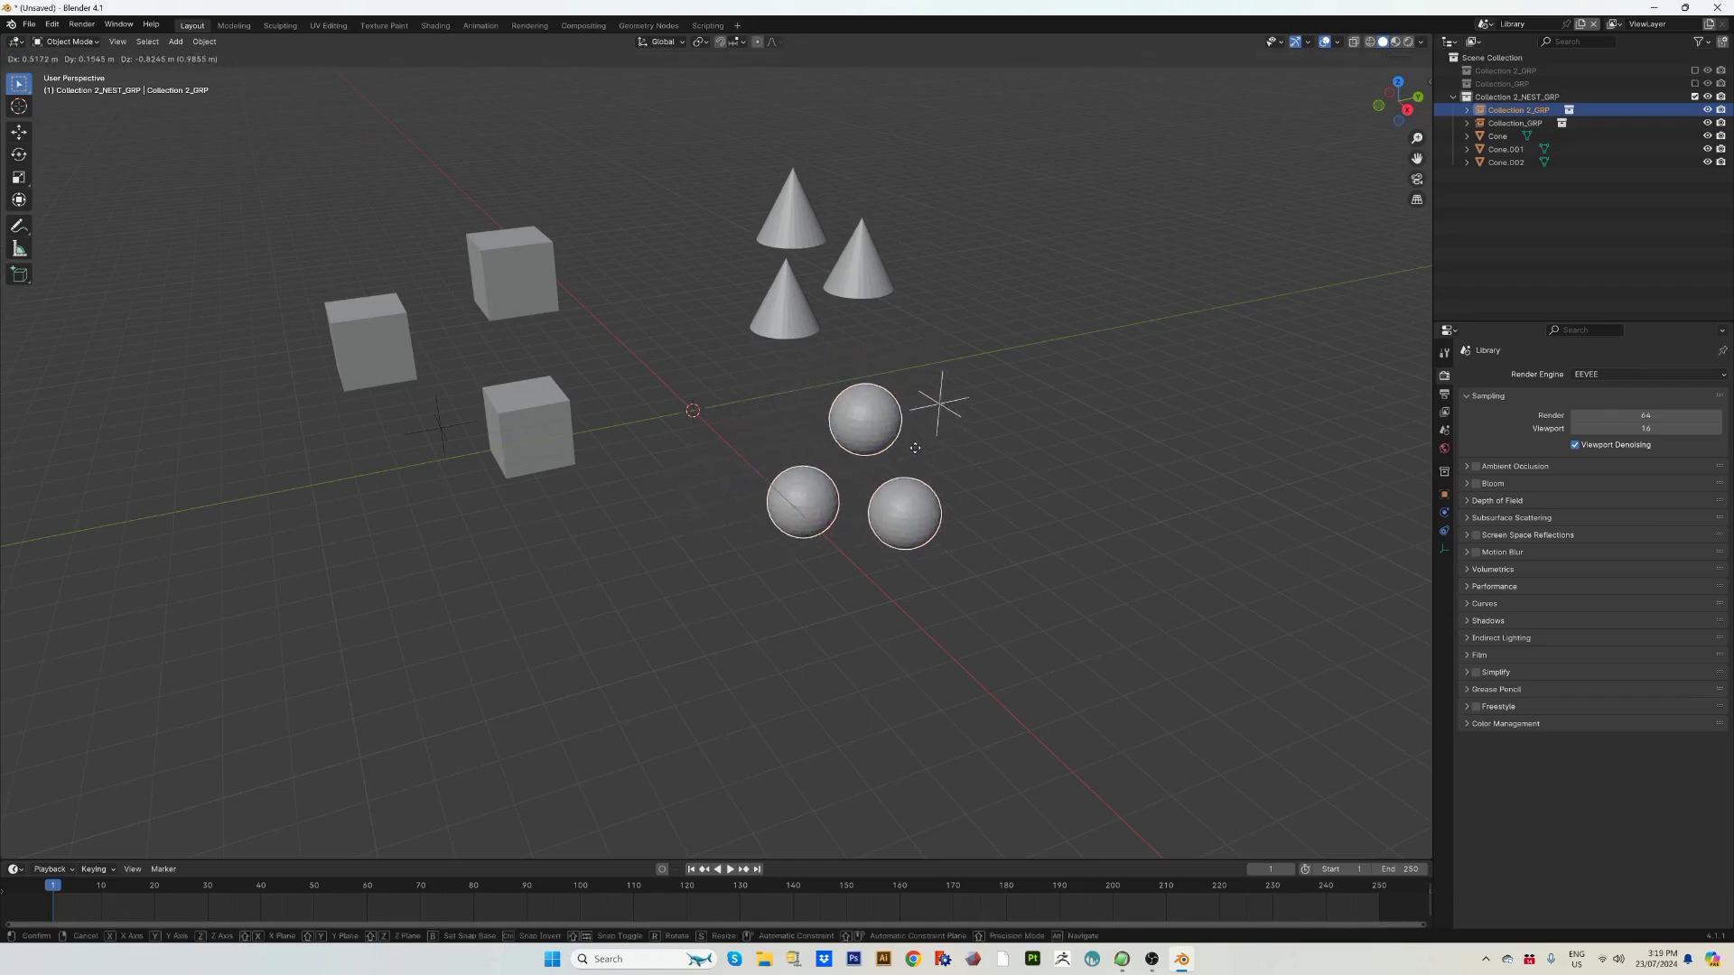
click(922, 462)
click(567, 441)
key(g)
right_click(597, 456)
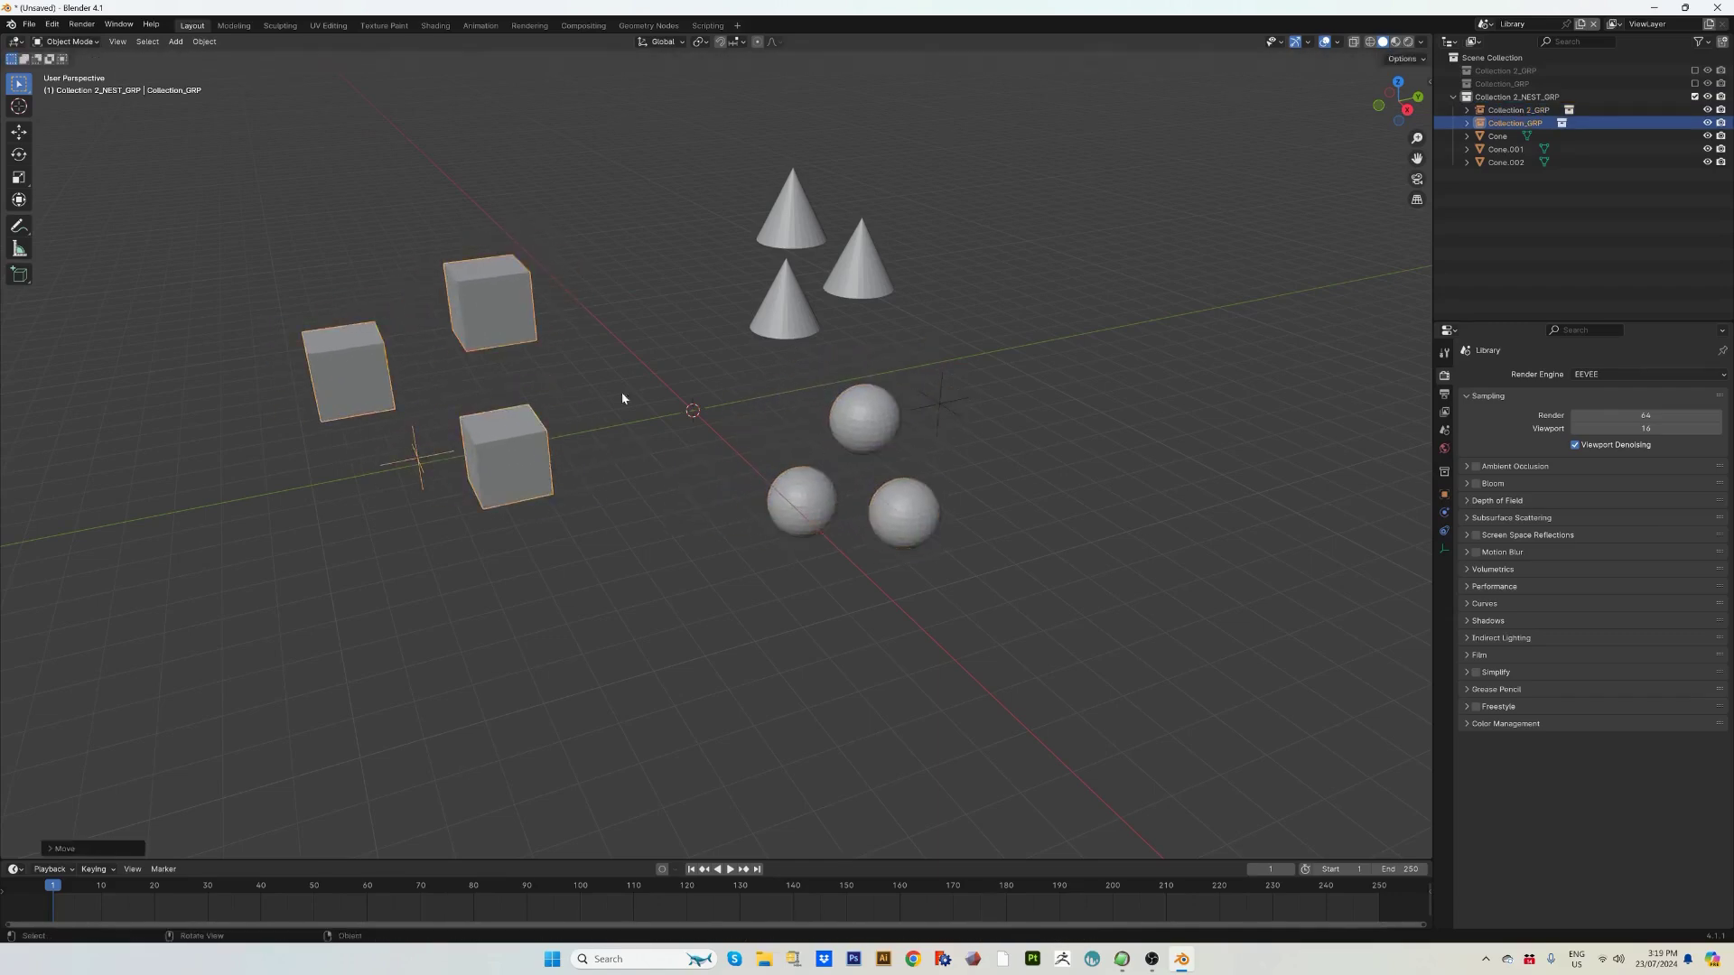
Select the three cones: Cone, Cone.001 and Cone.002.
click(781, 307)
click(813, 229)
shift+click(856, 262)
shift+click(801, 282)
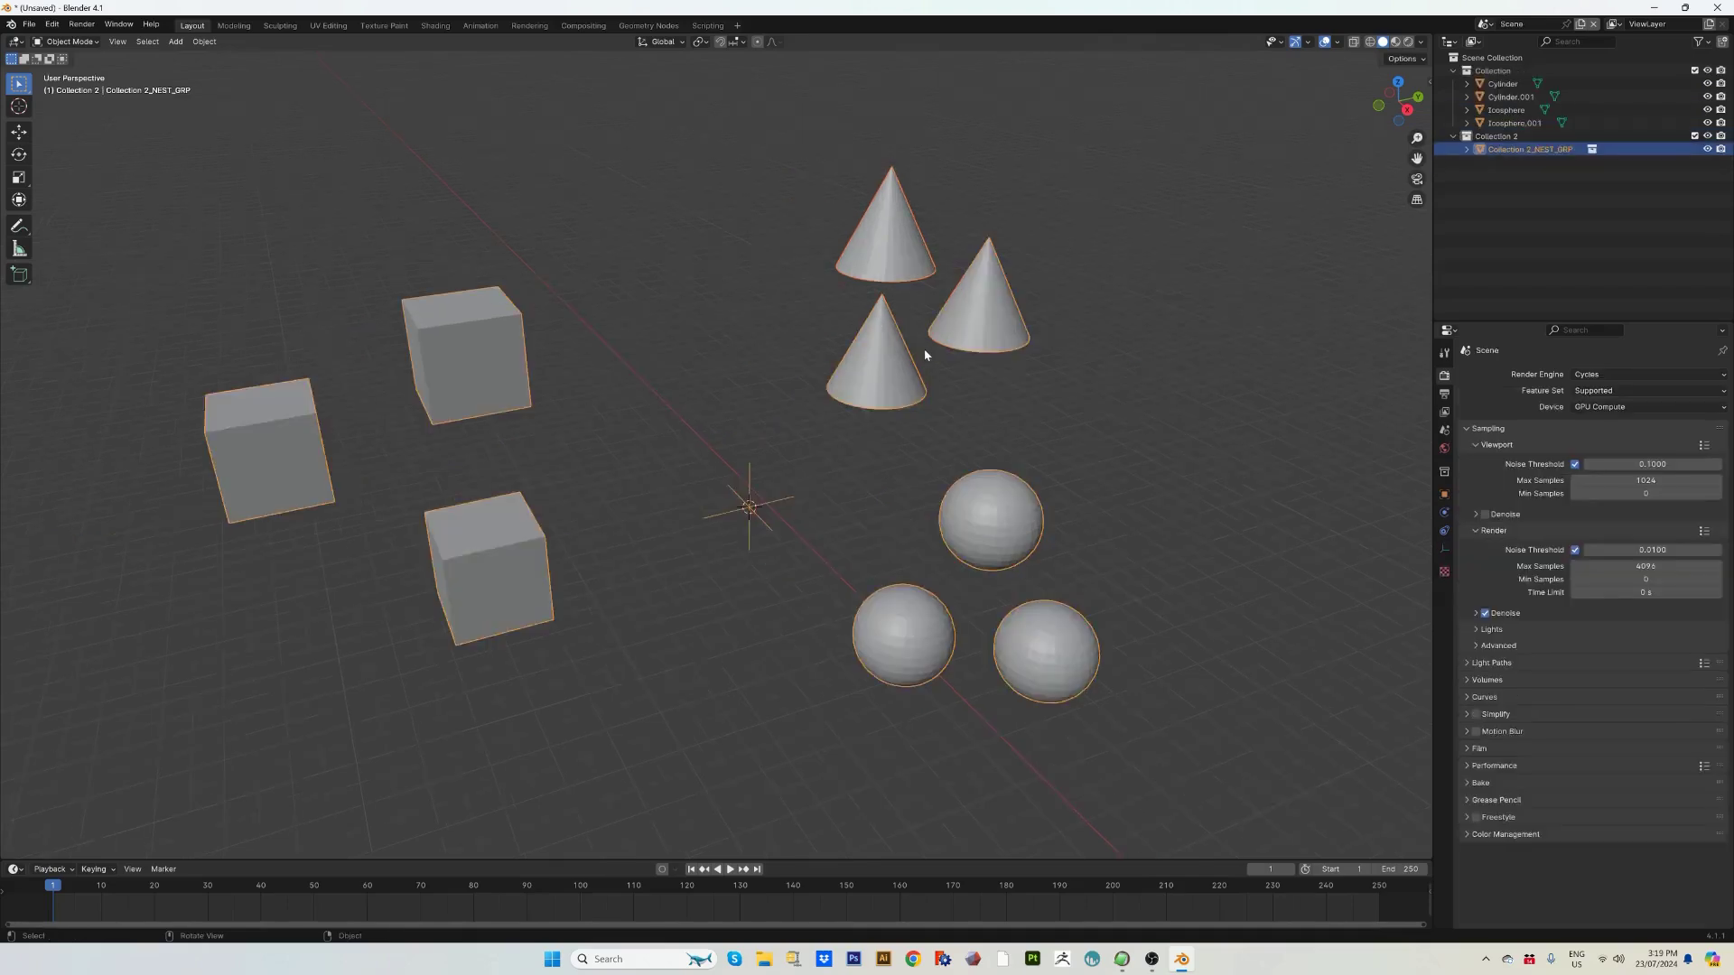
Move the nested group up-left and delete the three selected cones from it.
scroll(929, 344, down, 5)
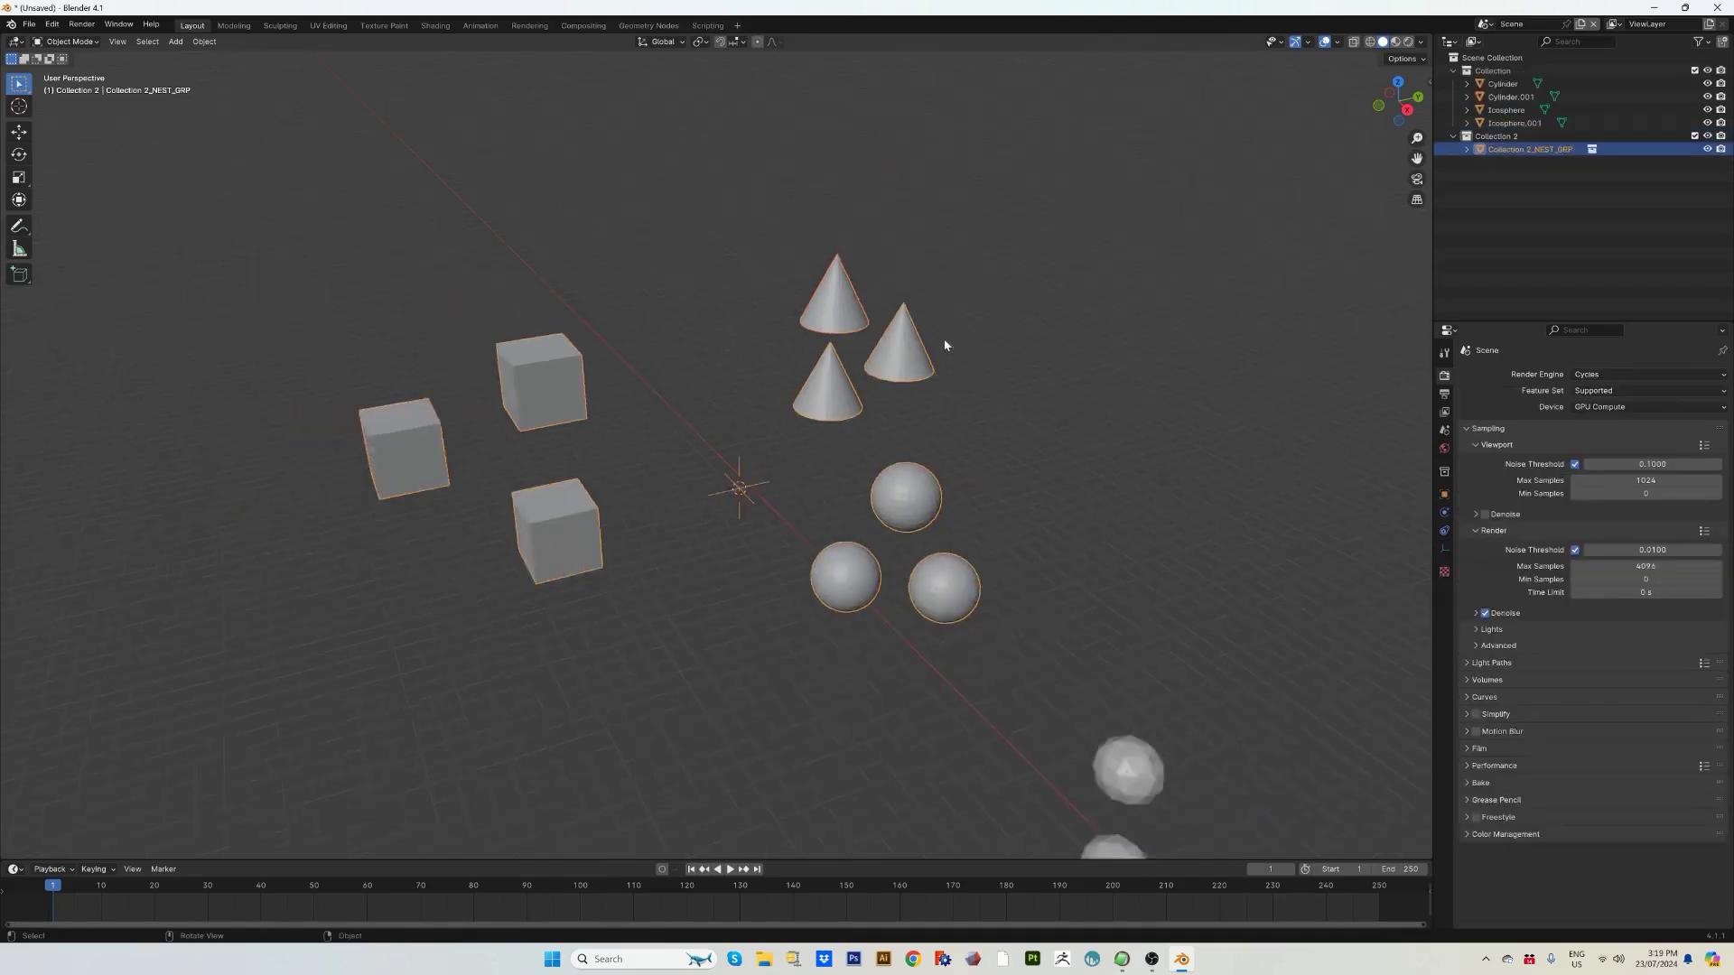
key(g)
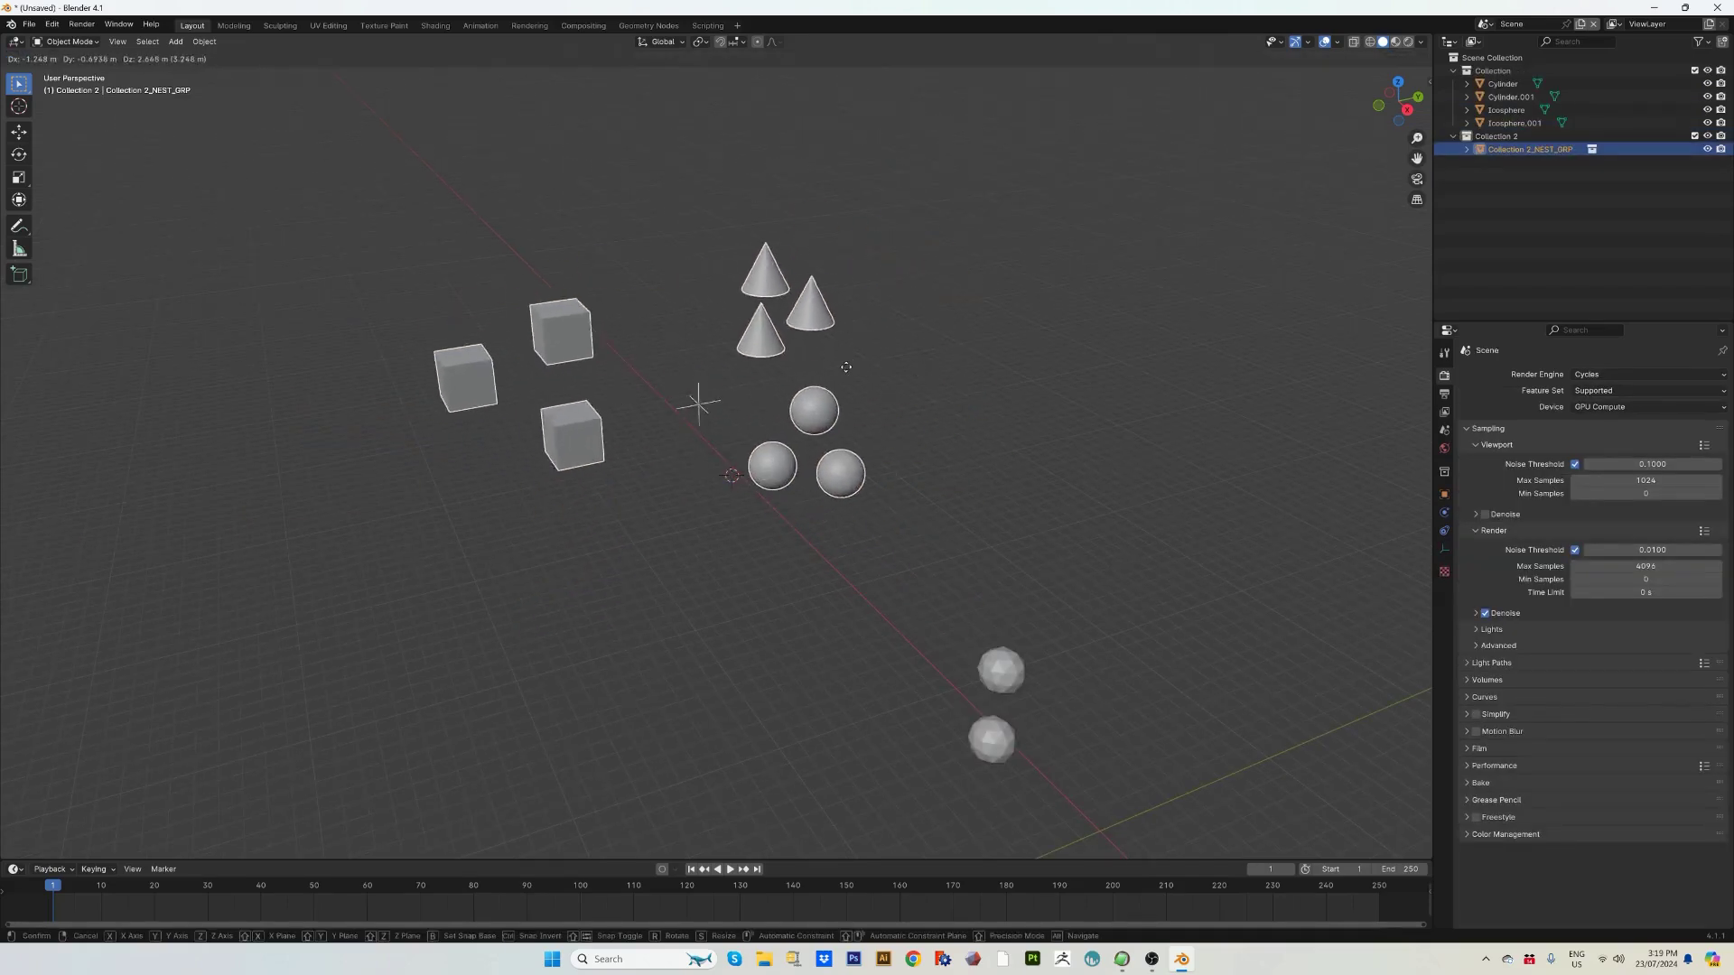
click(856, 358)
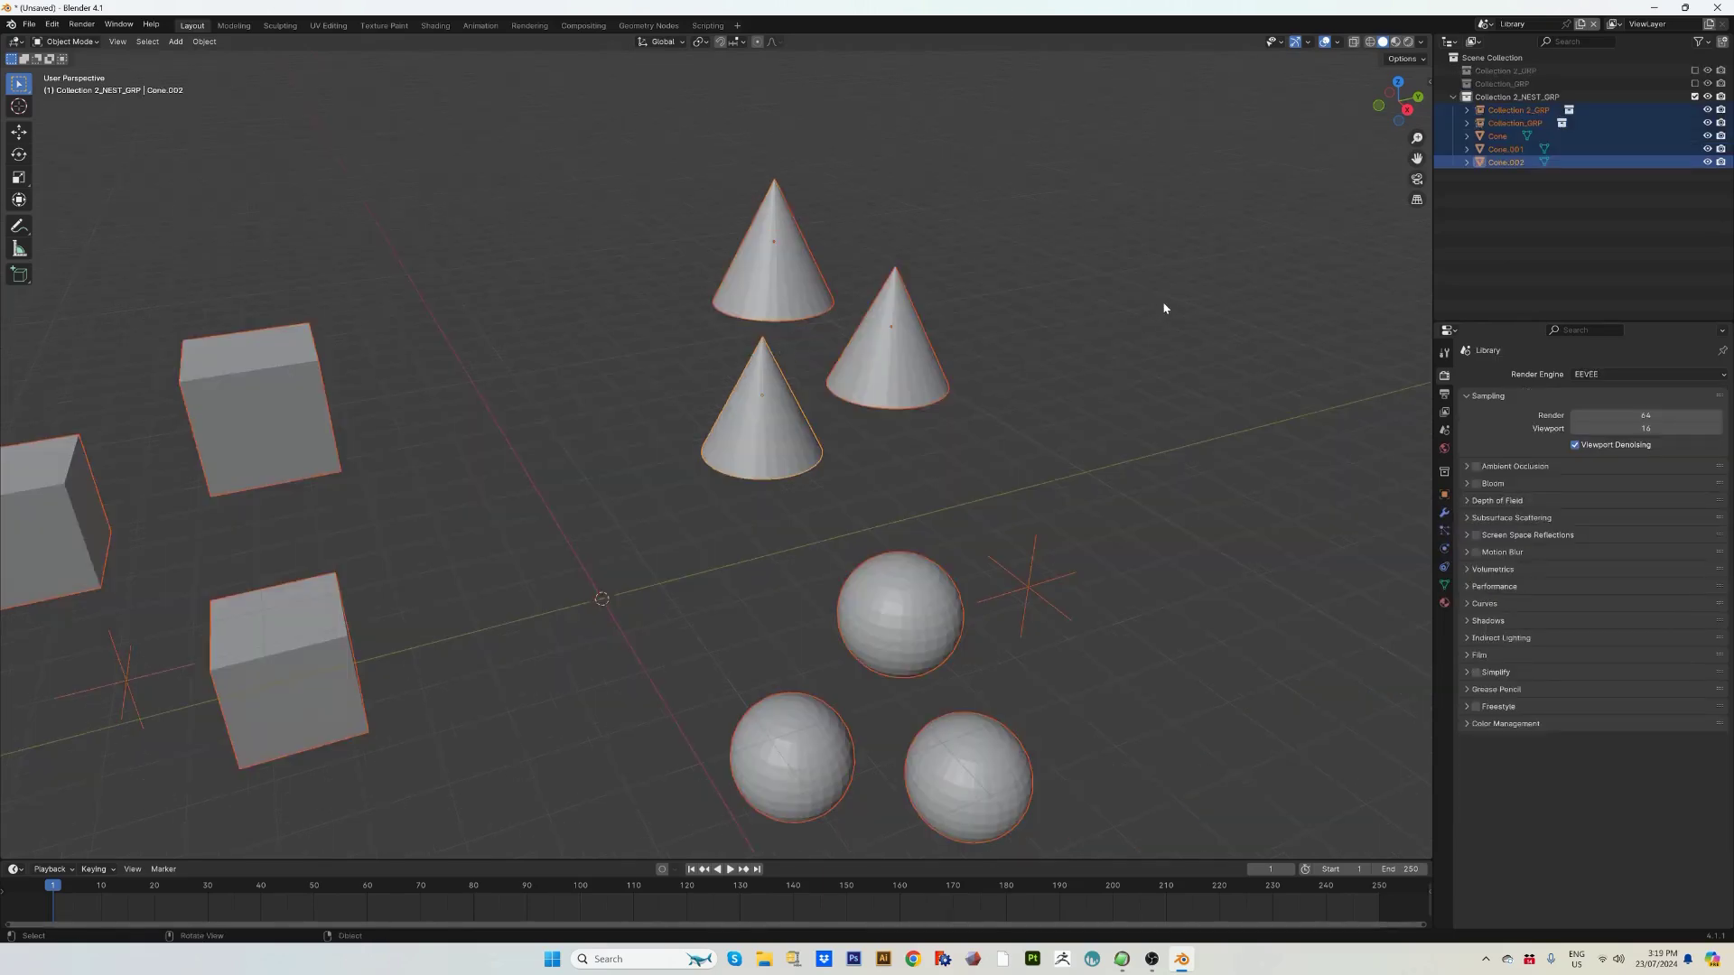
scroll(993, 312, down, 3)
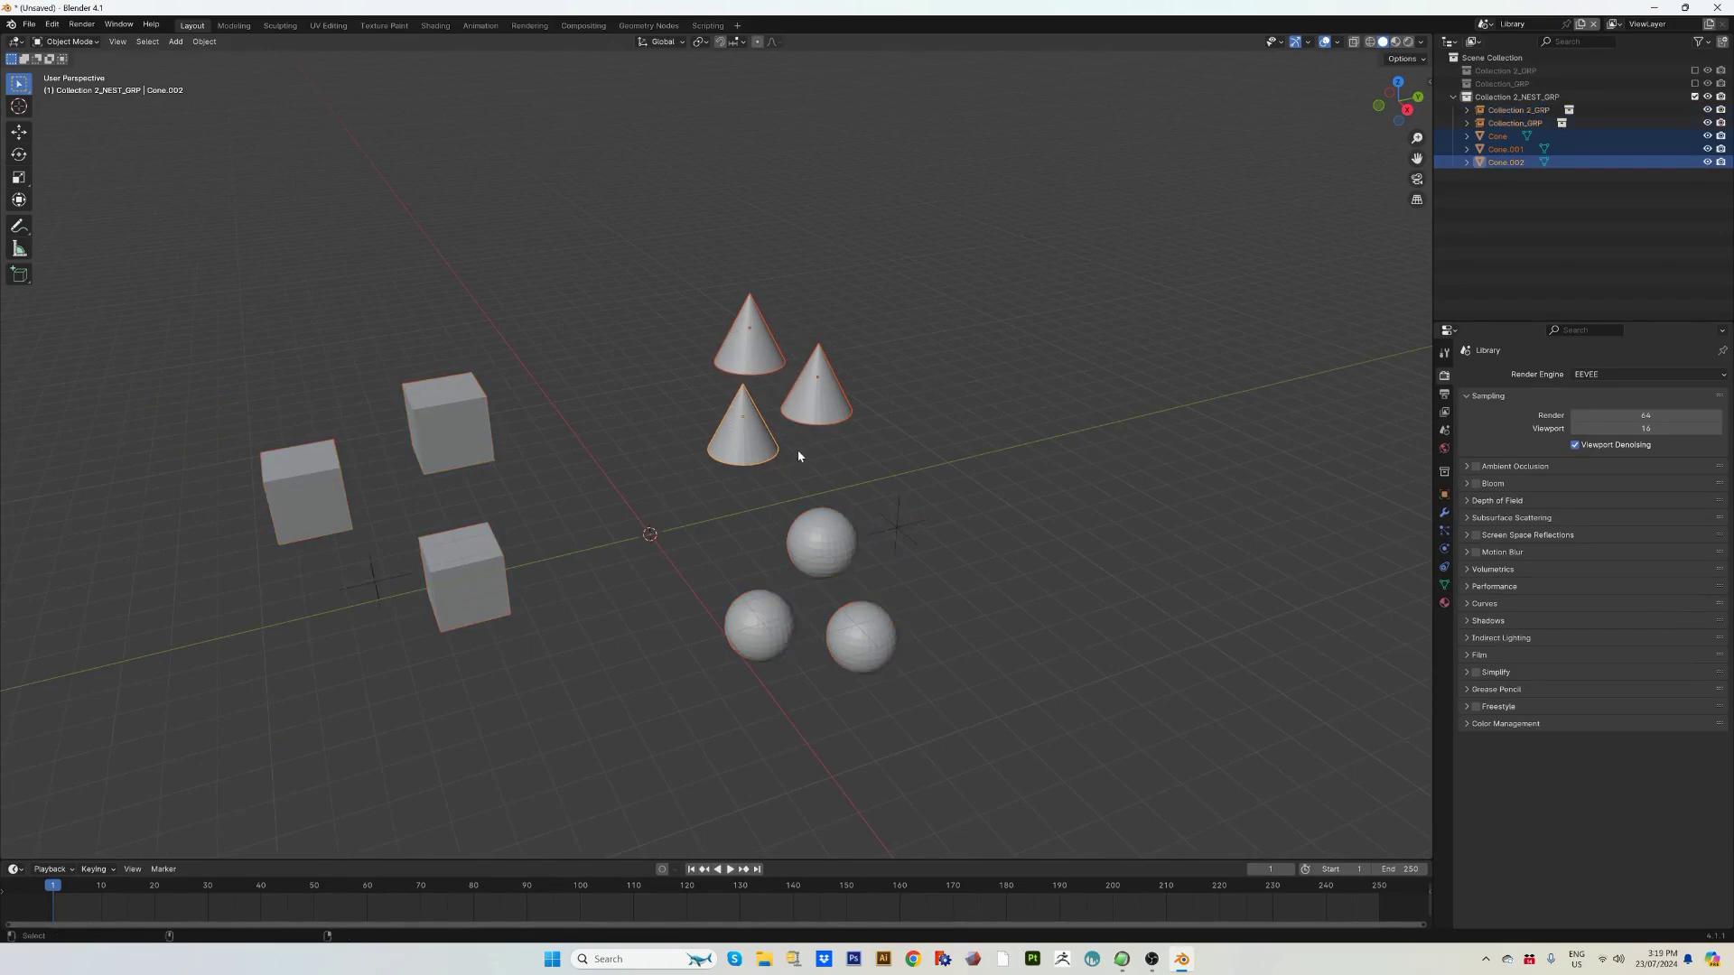
key(Delete)
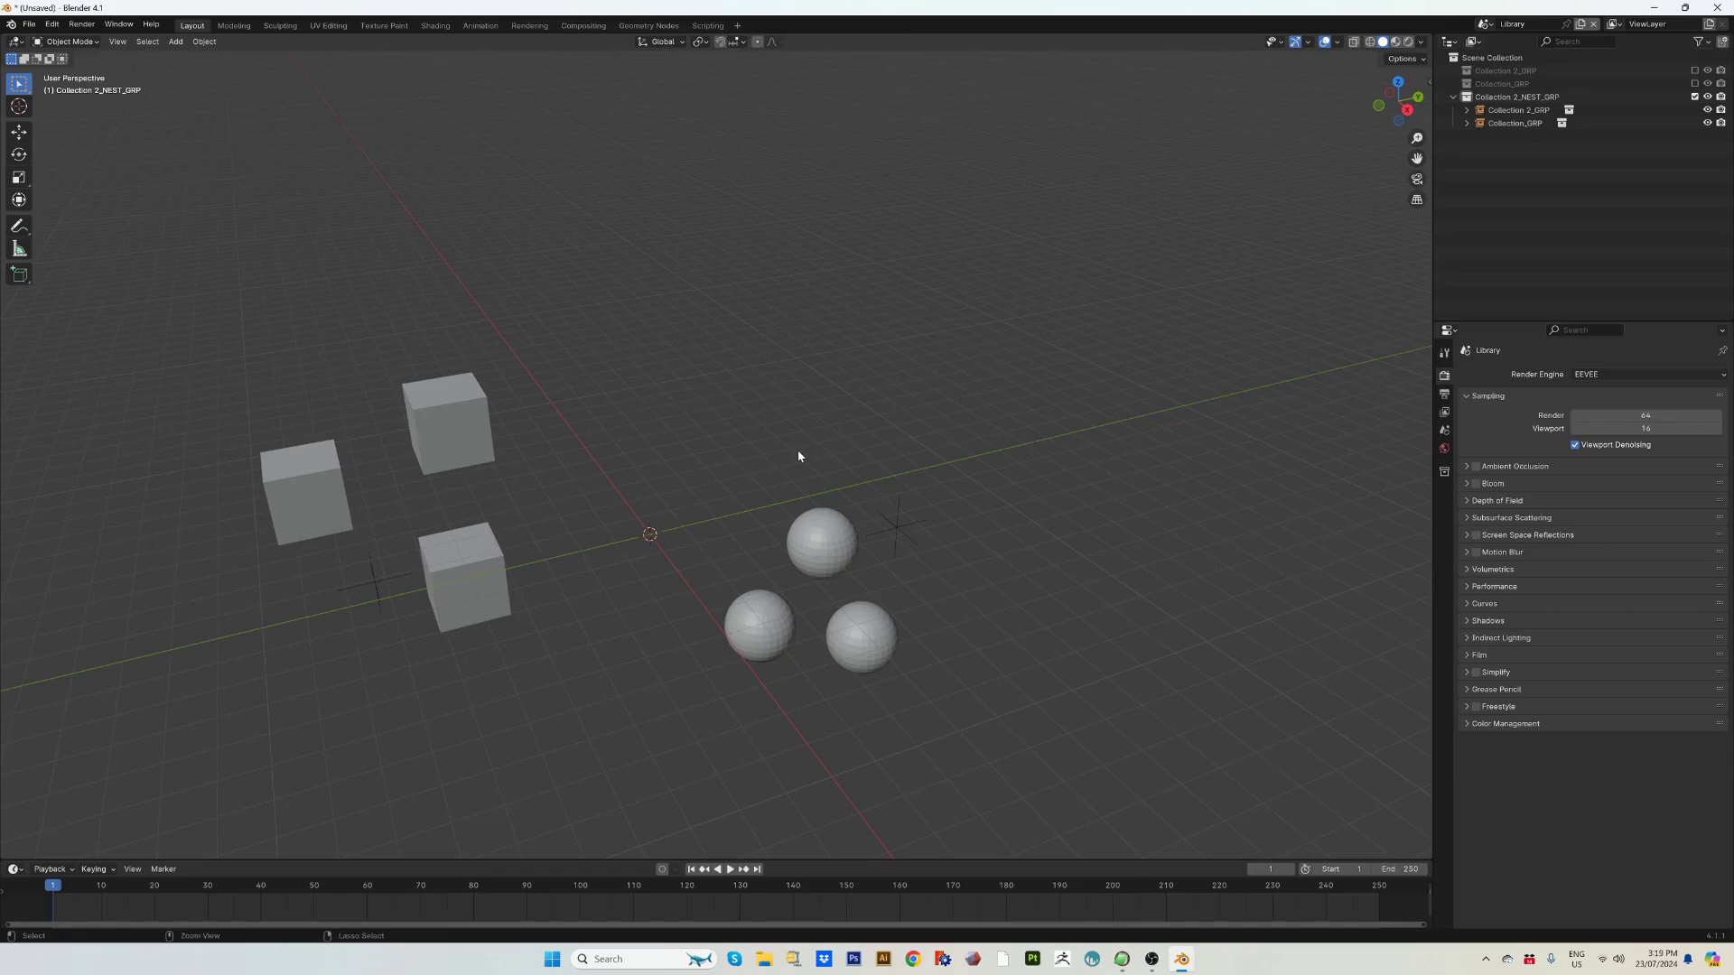
key(ctrl+z)
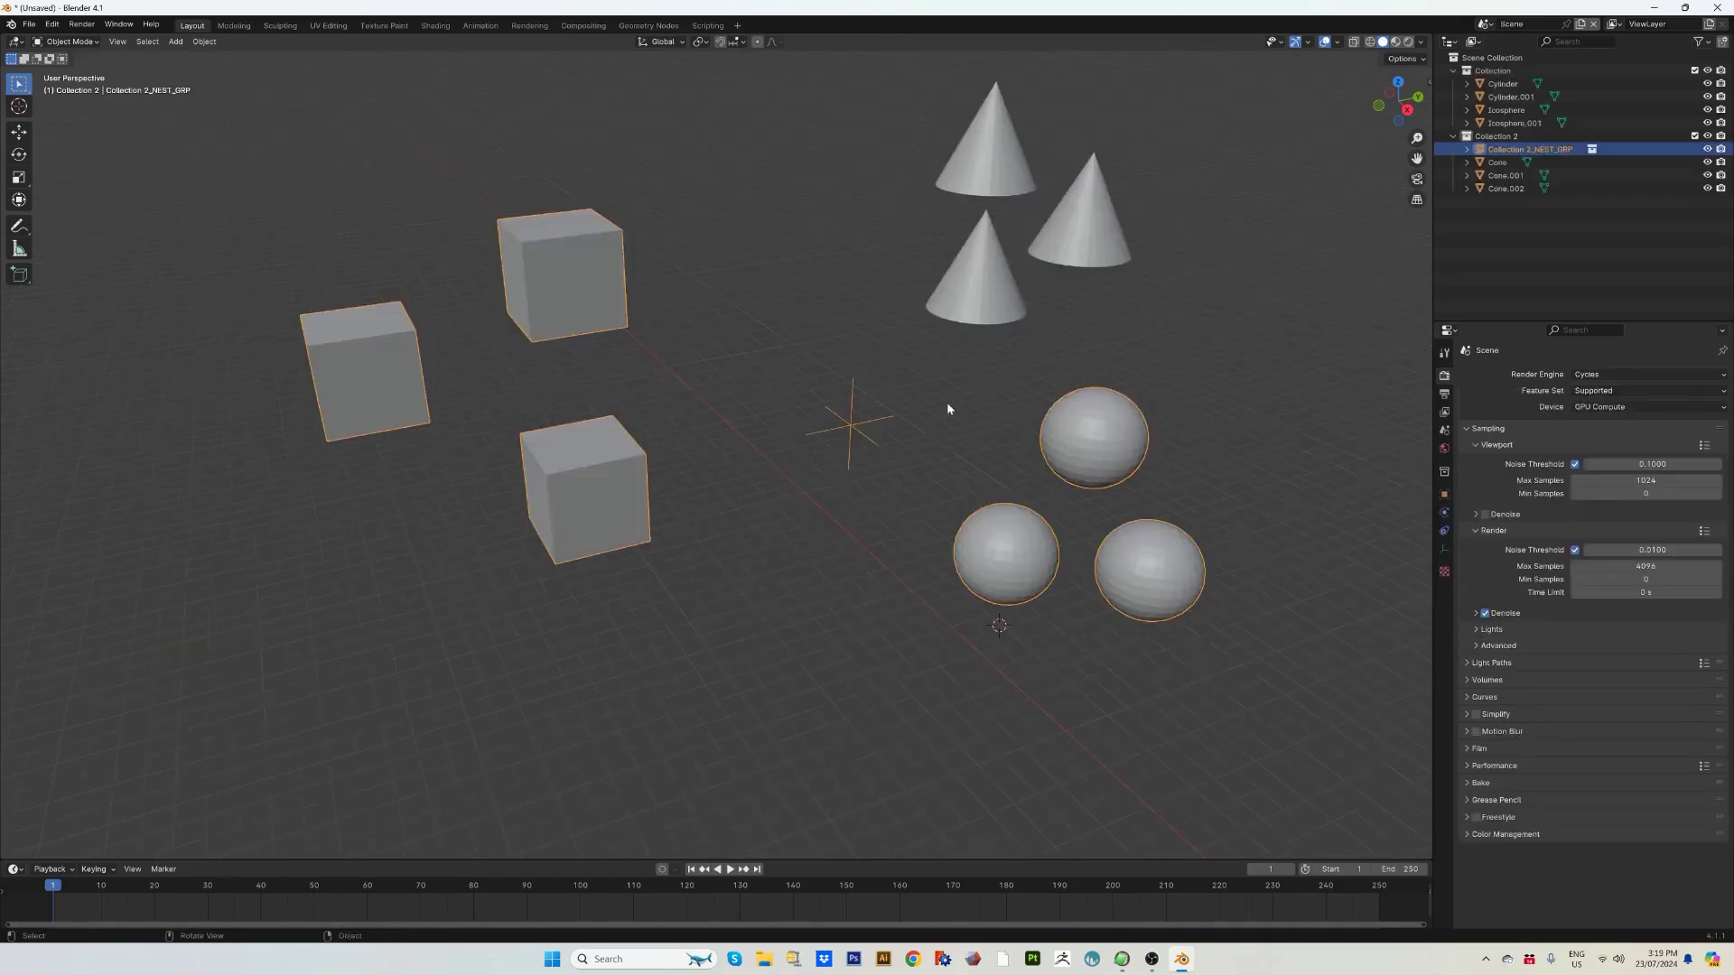
Move the loose cones up-right and the Collection 2_NEST_GRP instance up-left.
scroll(946, 403, down, 3)
drag(878, 269, 939, 377)
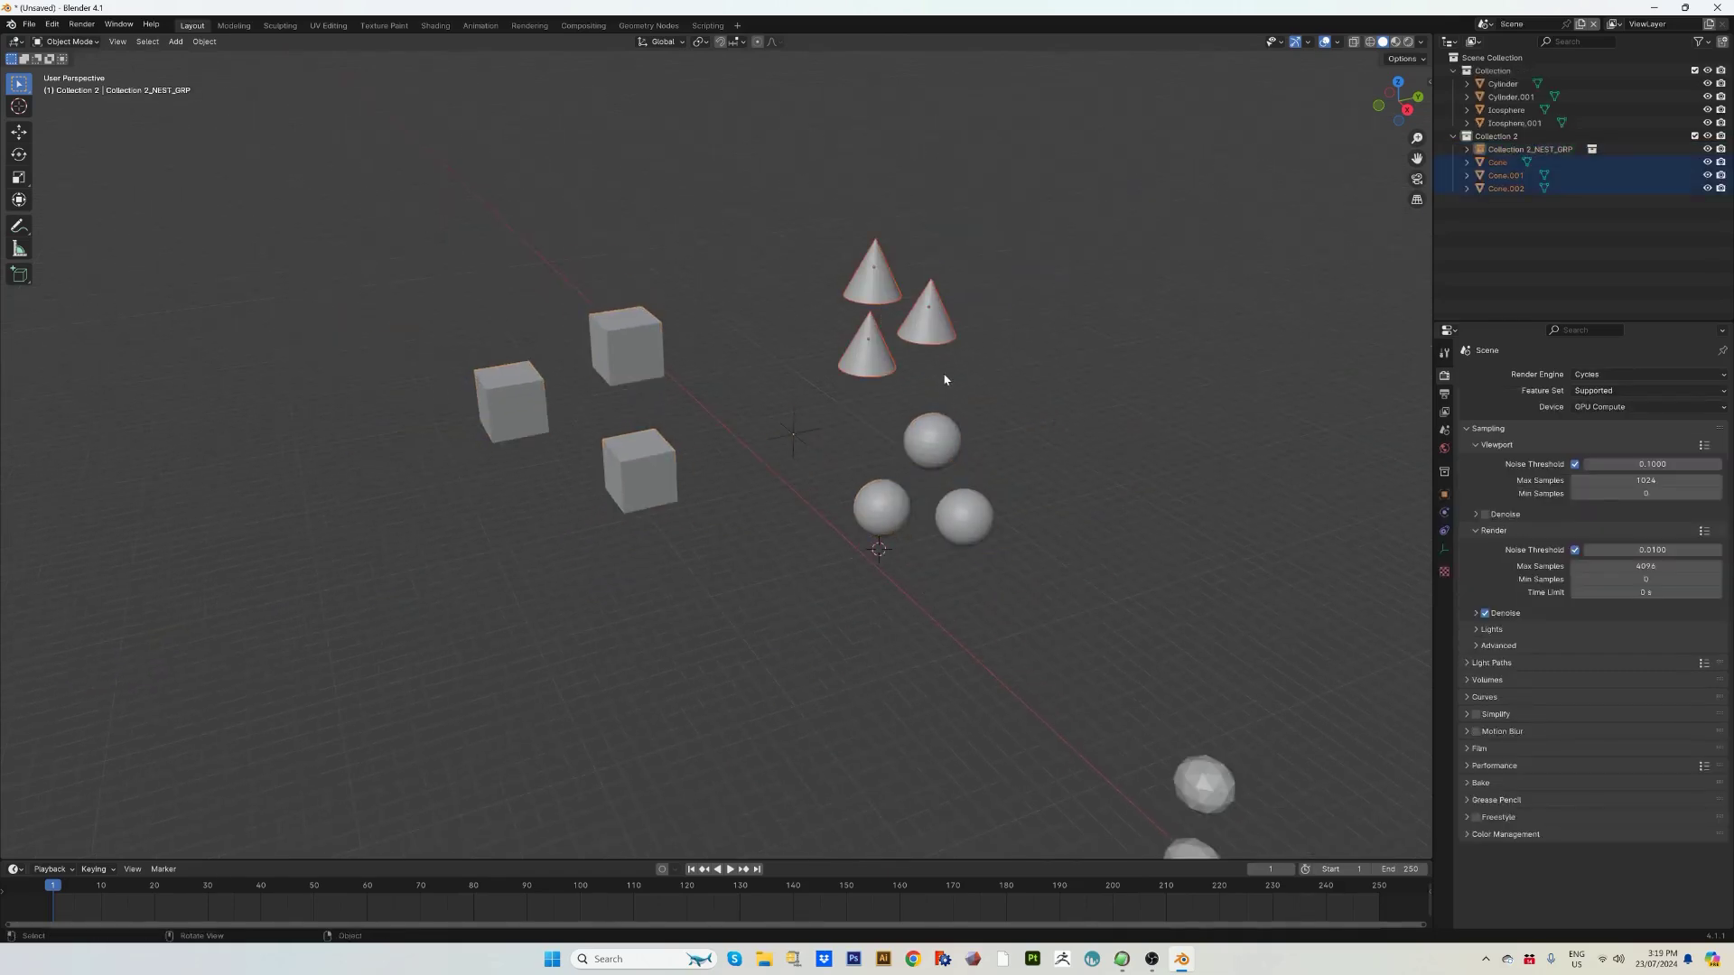
key(g)
click(1029, 302)
click(939, 445)
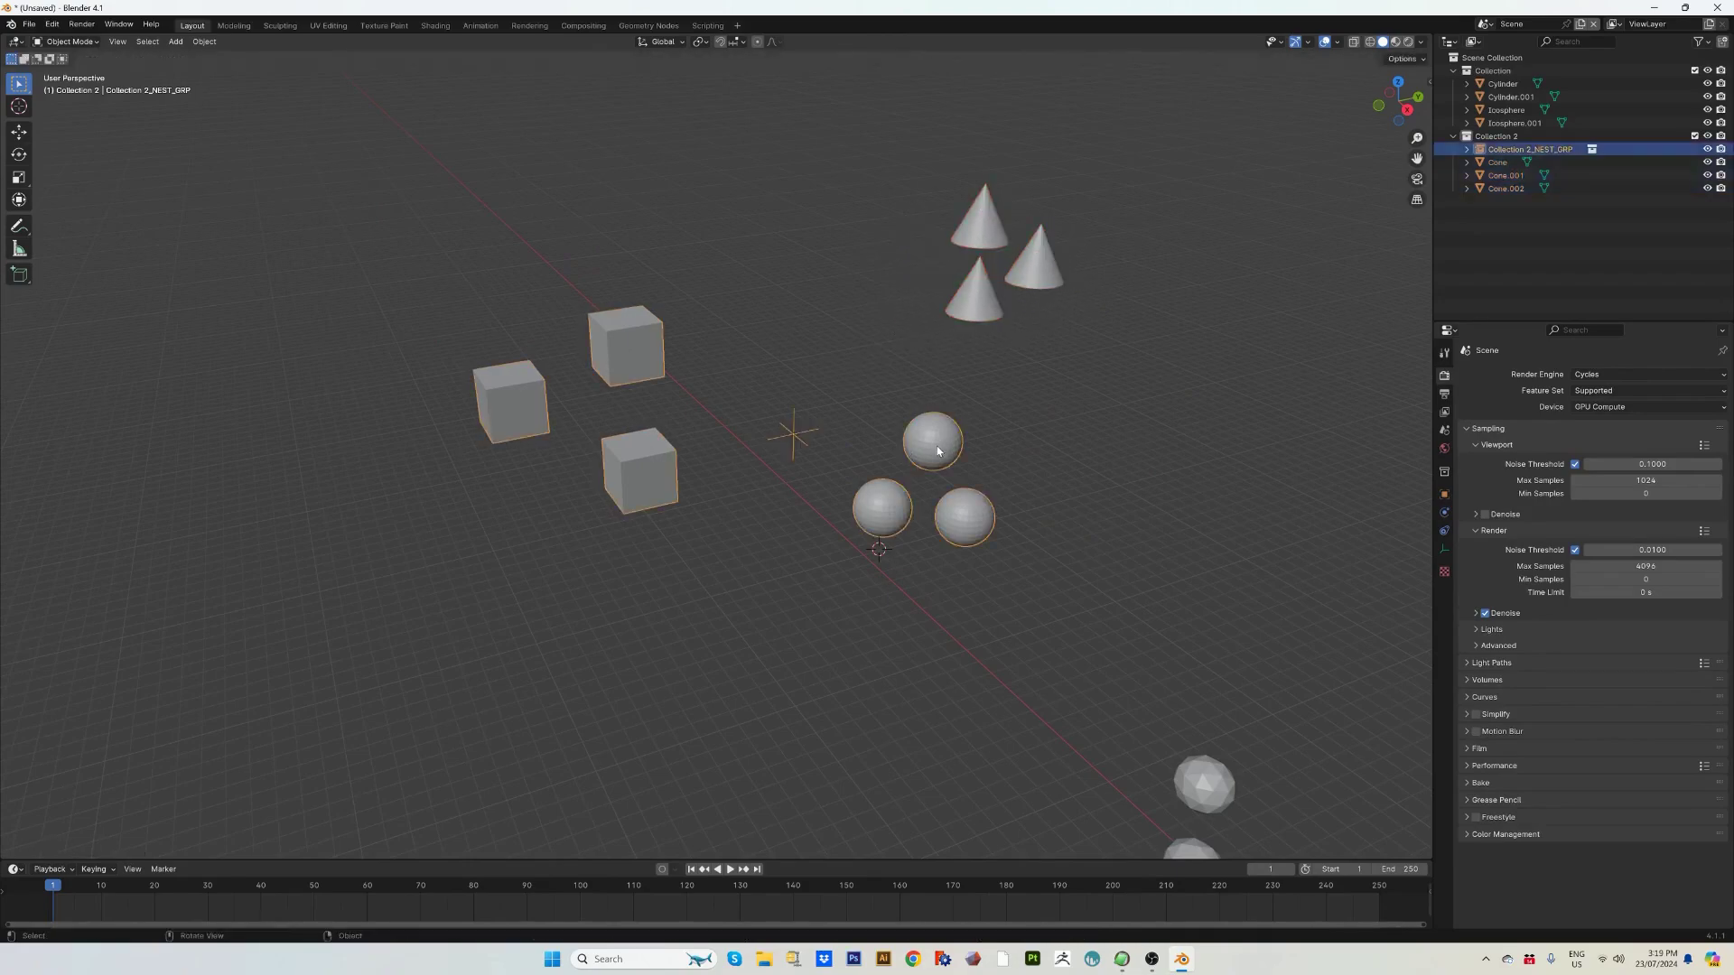
key(g)
click(946, 392)
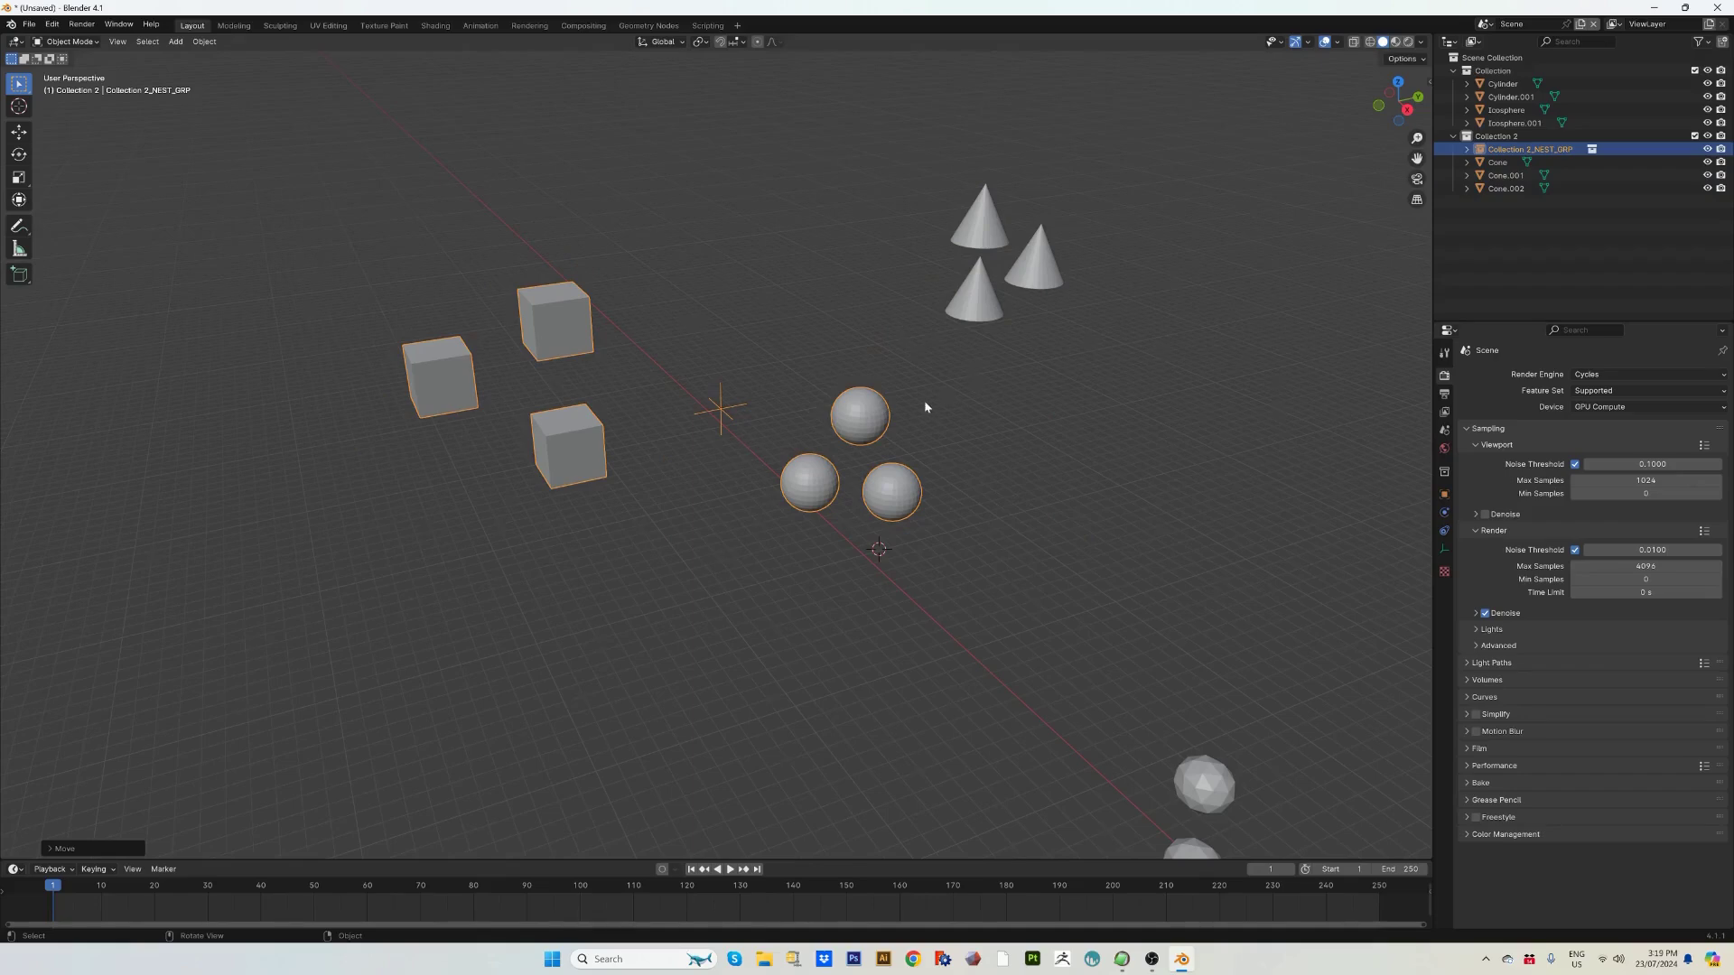
In the Library scene, add a cylinder at the 3D cursor and duplicate it alongside.
key(ctrl+shift+e)
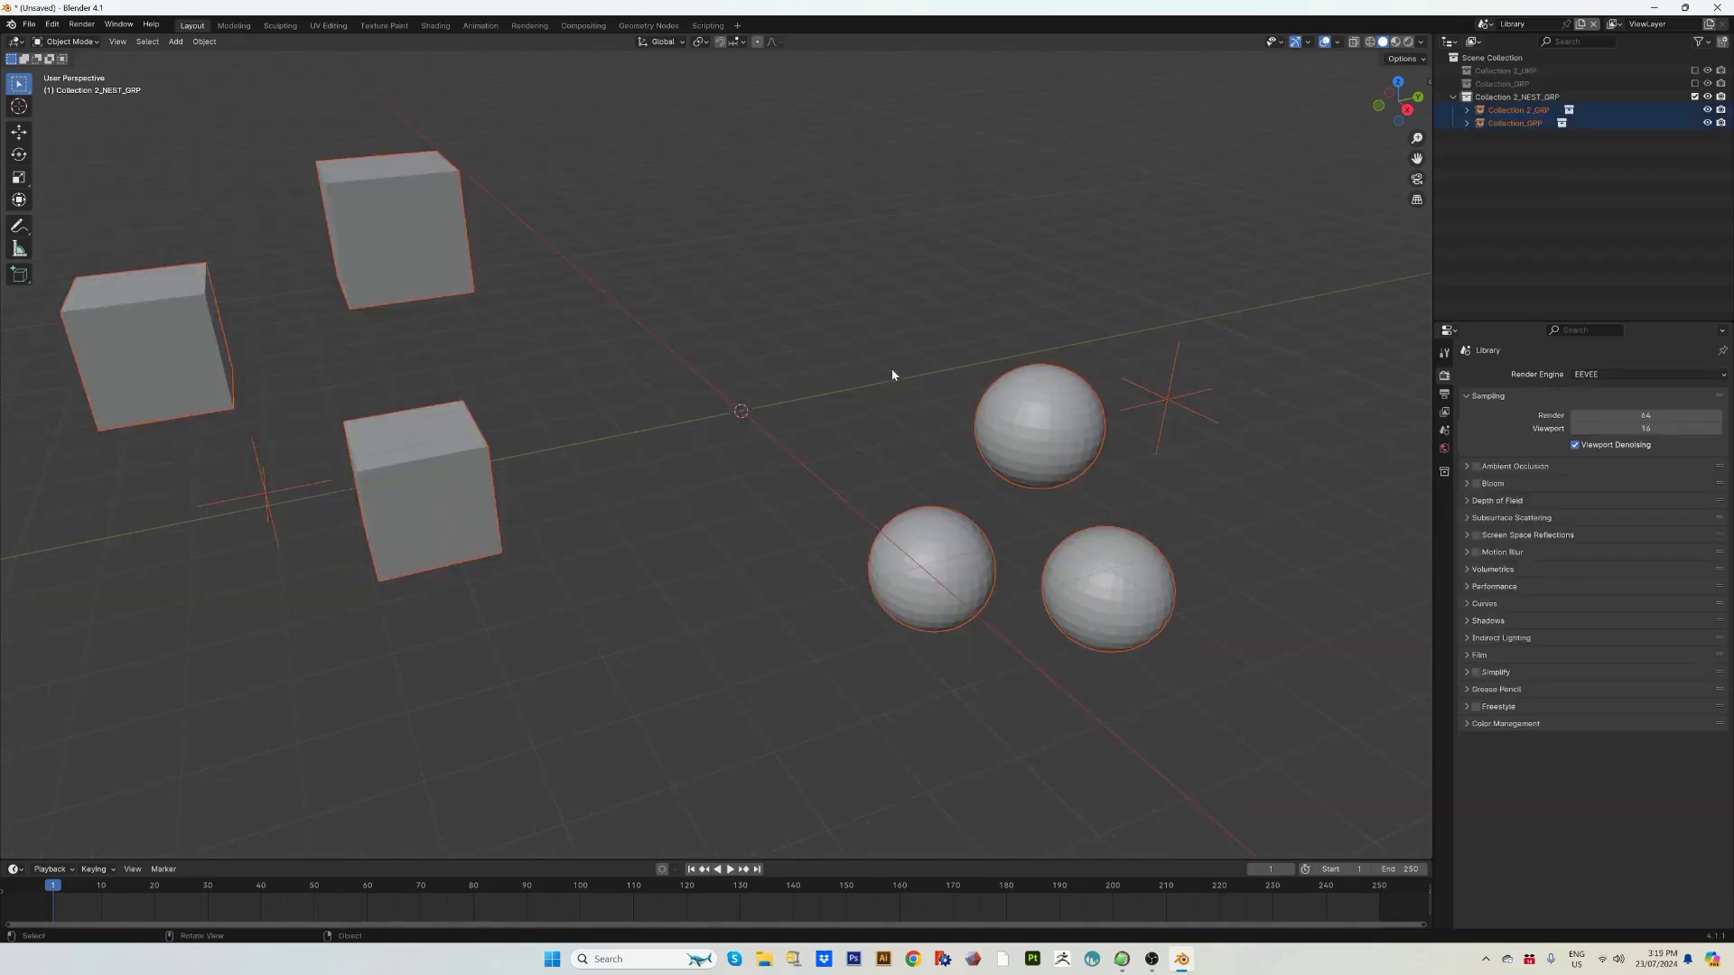
shift+right_click(757, 316)
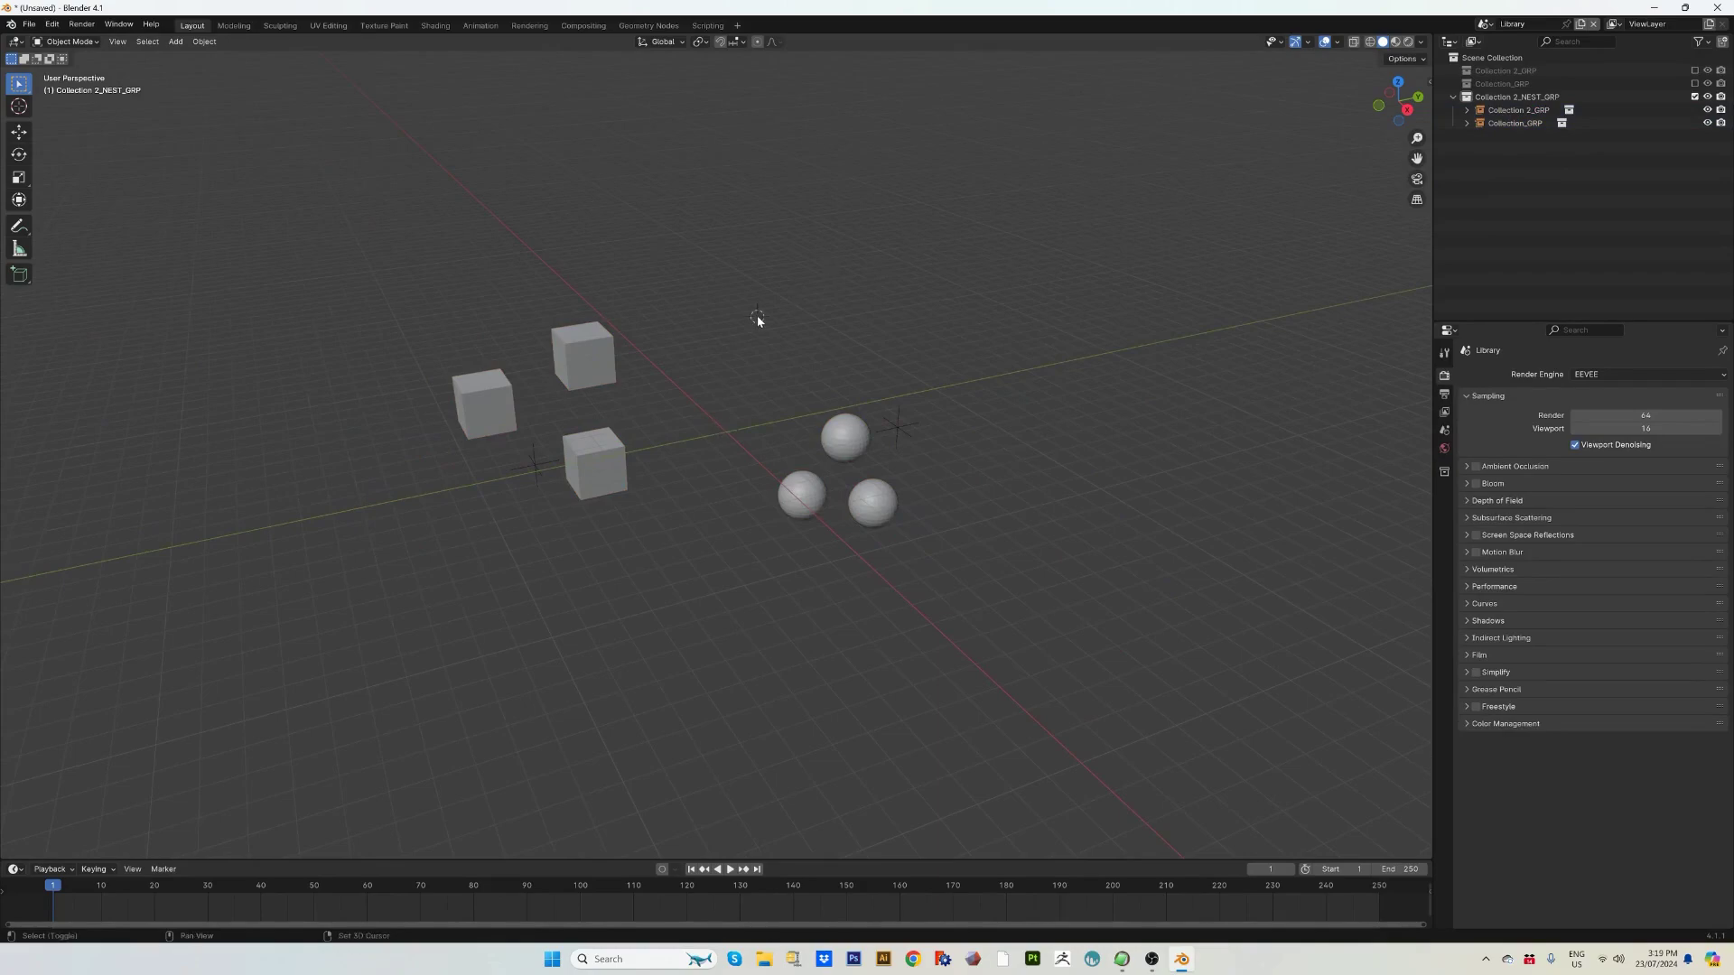
key(shift+a)
mouse_move(820, 287)
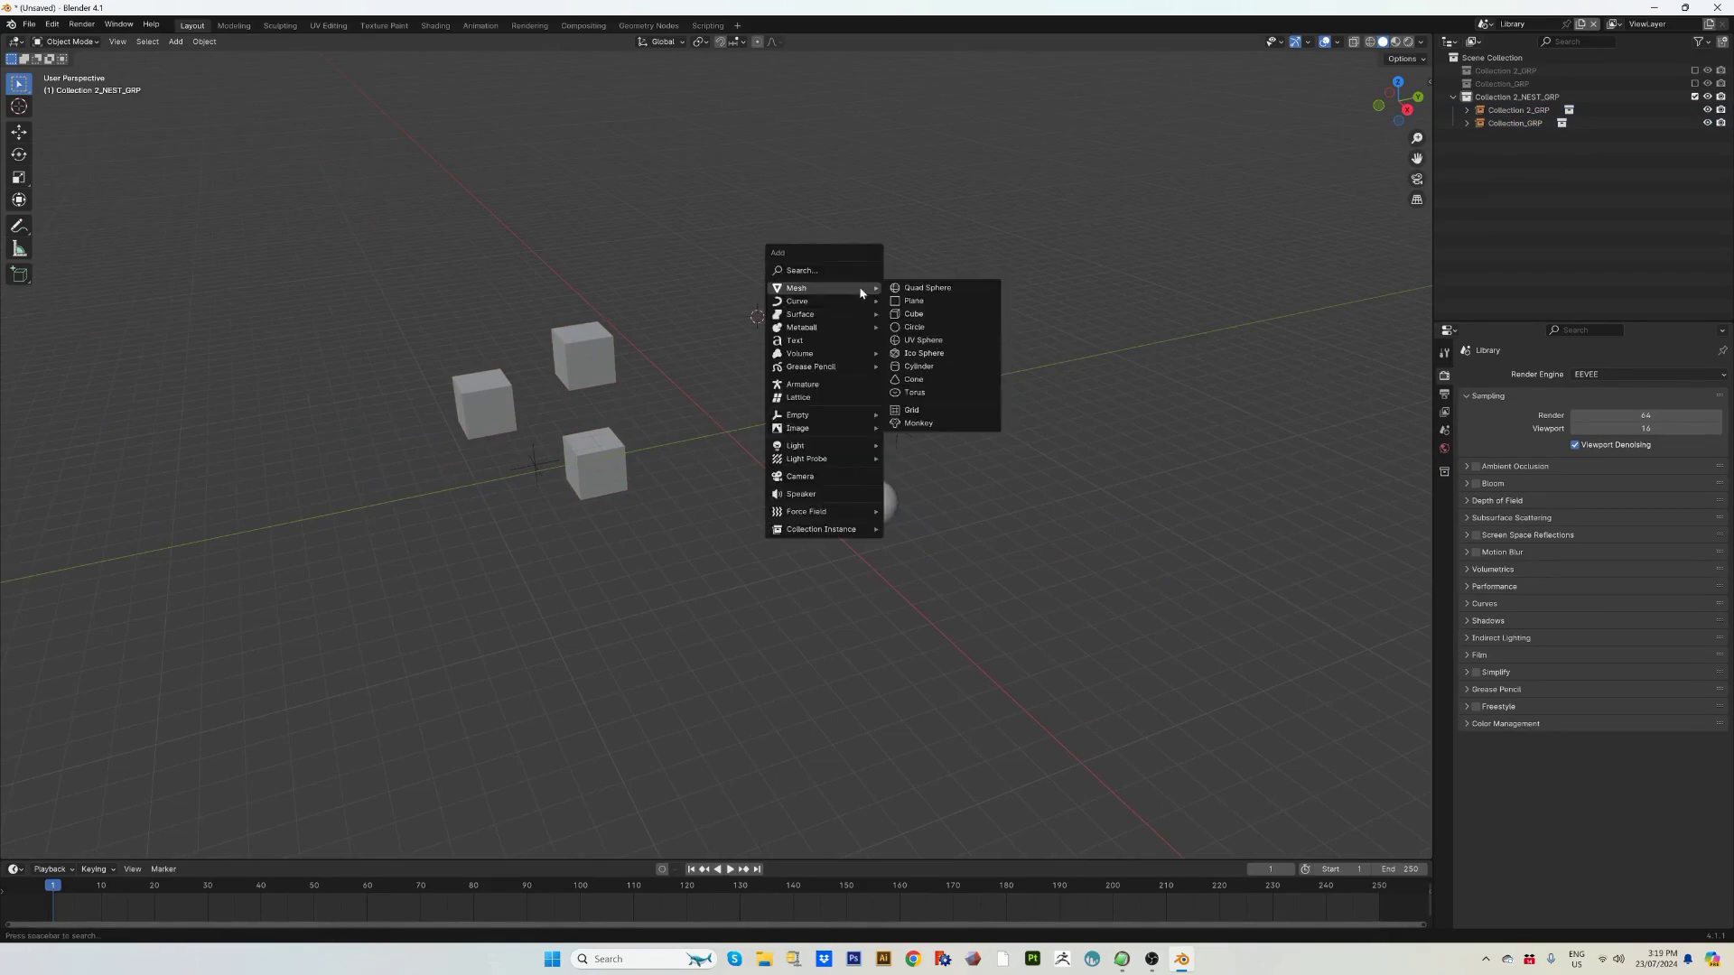
click(916, 359)
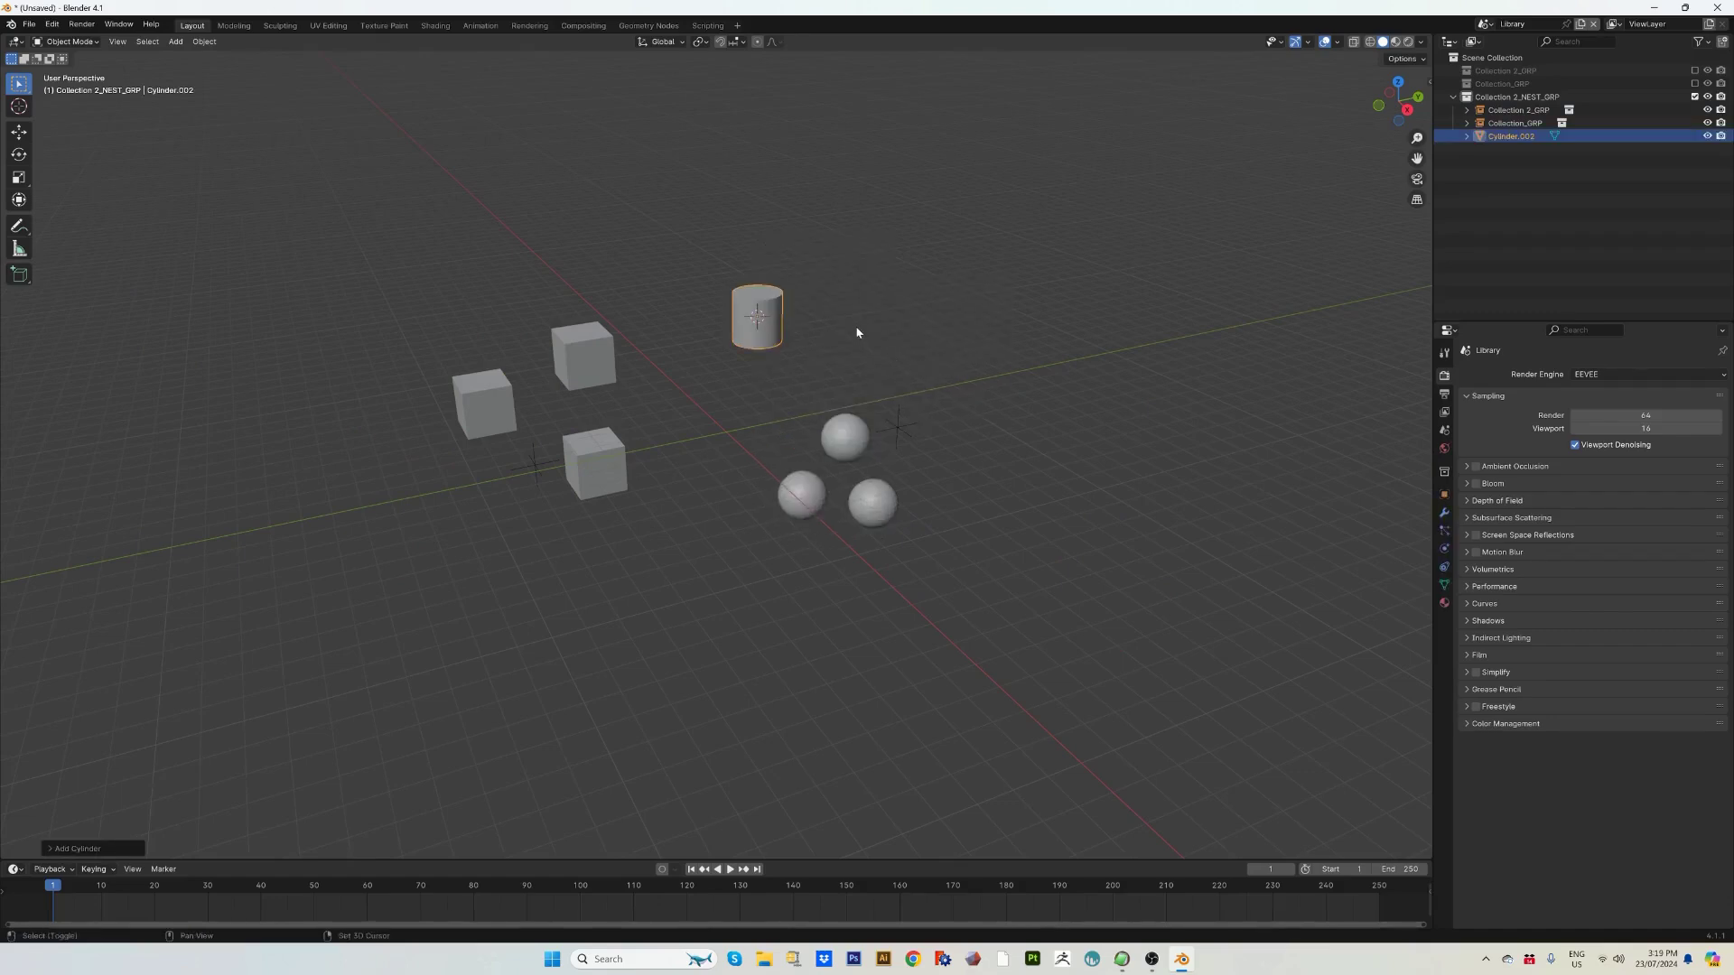
key(shift+d)
click(921, 303)
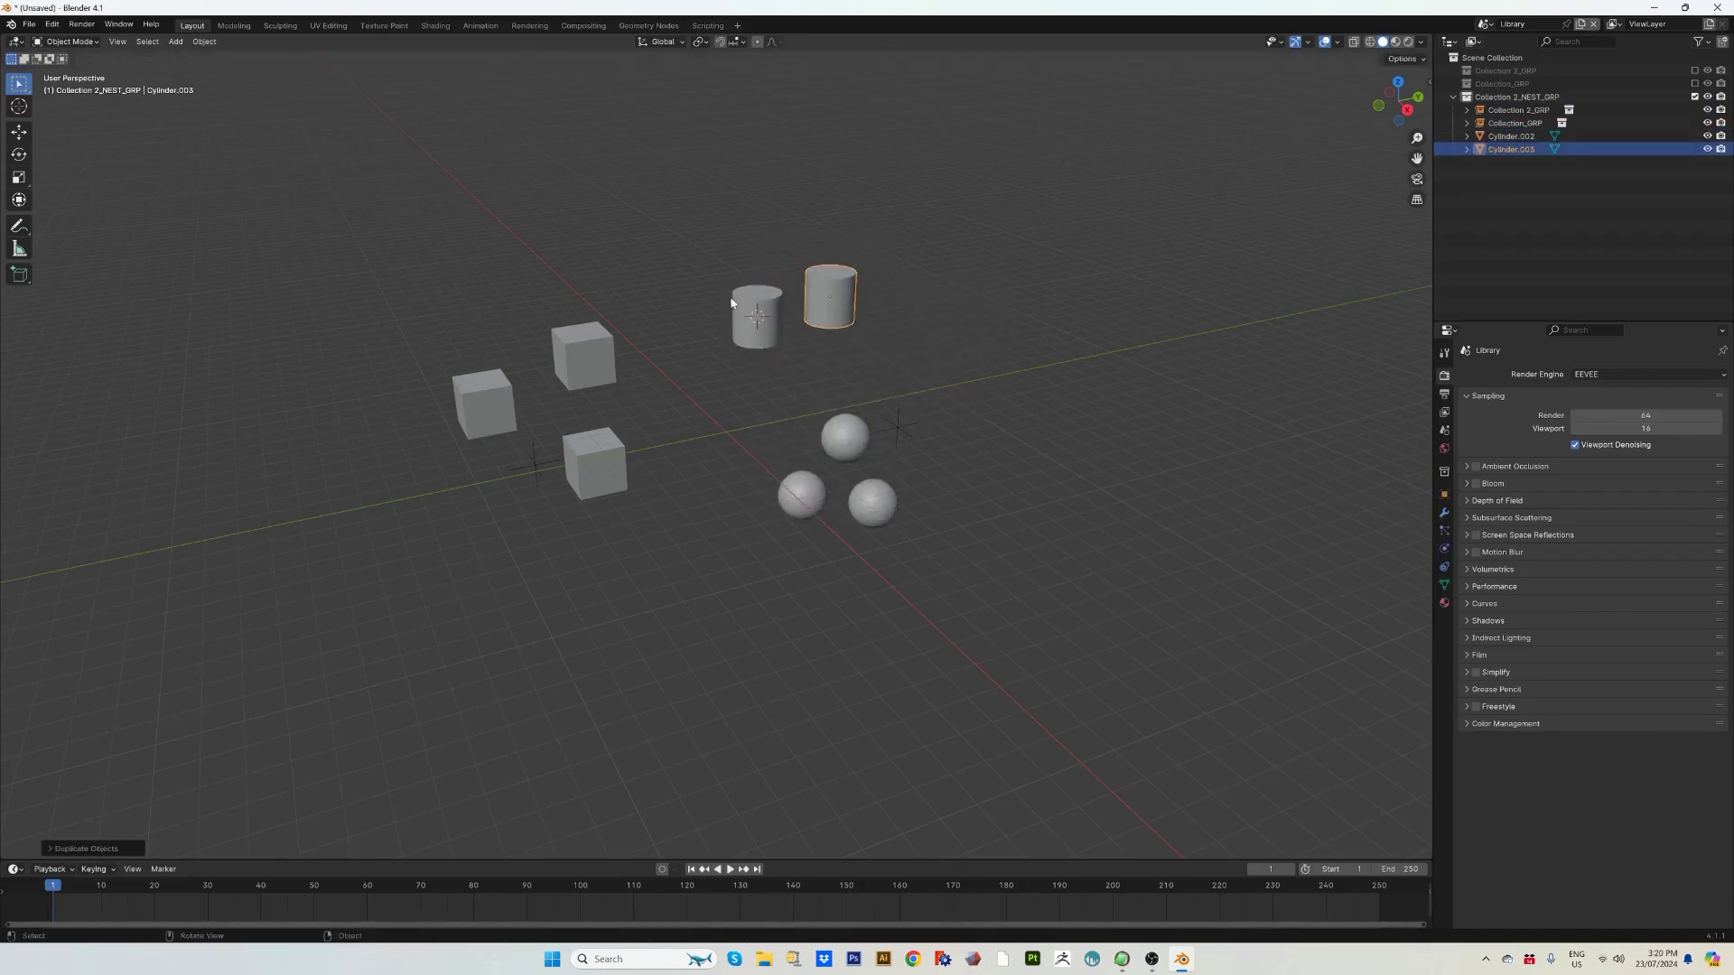
click(847, 449)
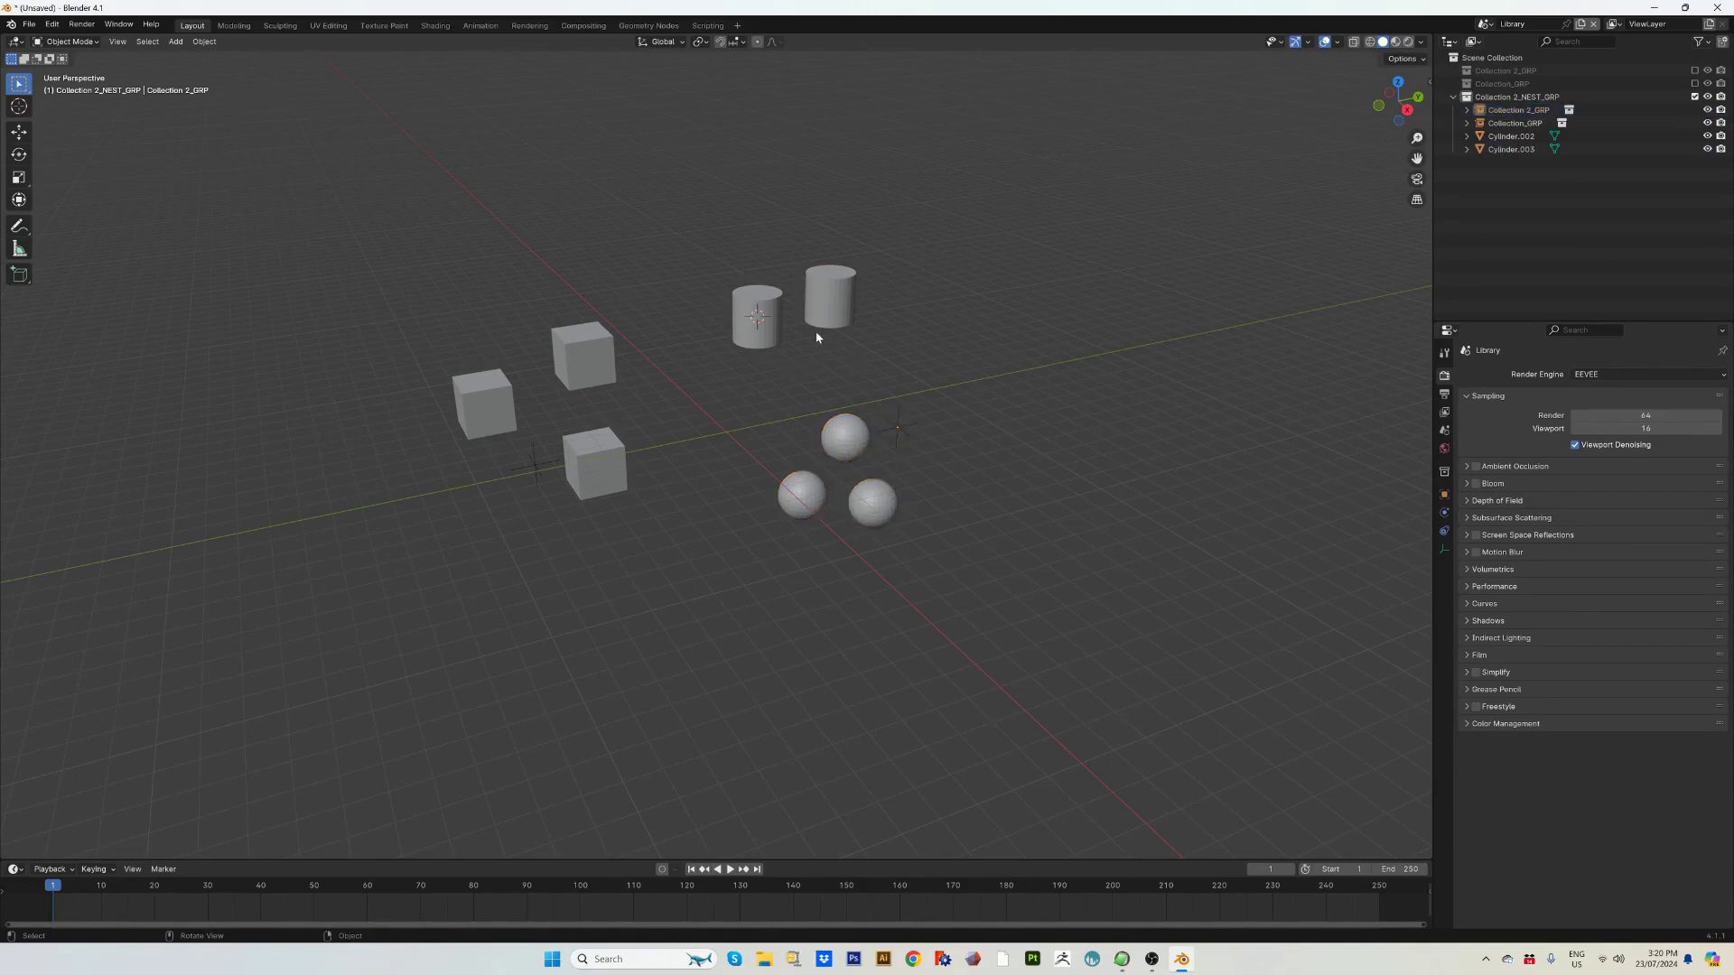
Put both new cylinders into Collection 2_GRP with the spheres and move them right.
drag(746, 265, 851, 384)
shift+click(857, 439)
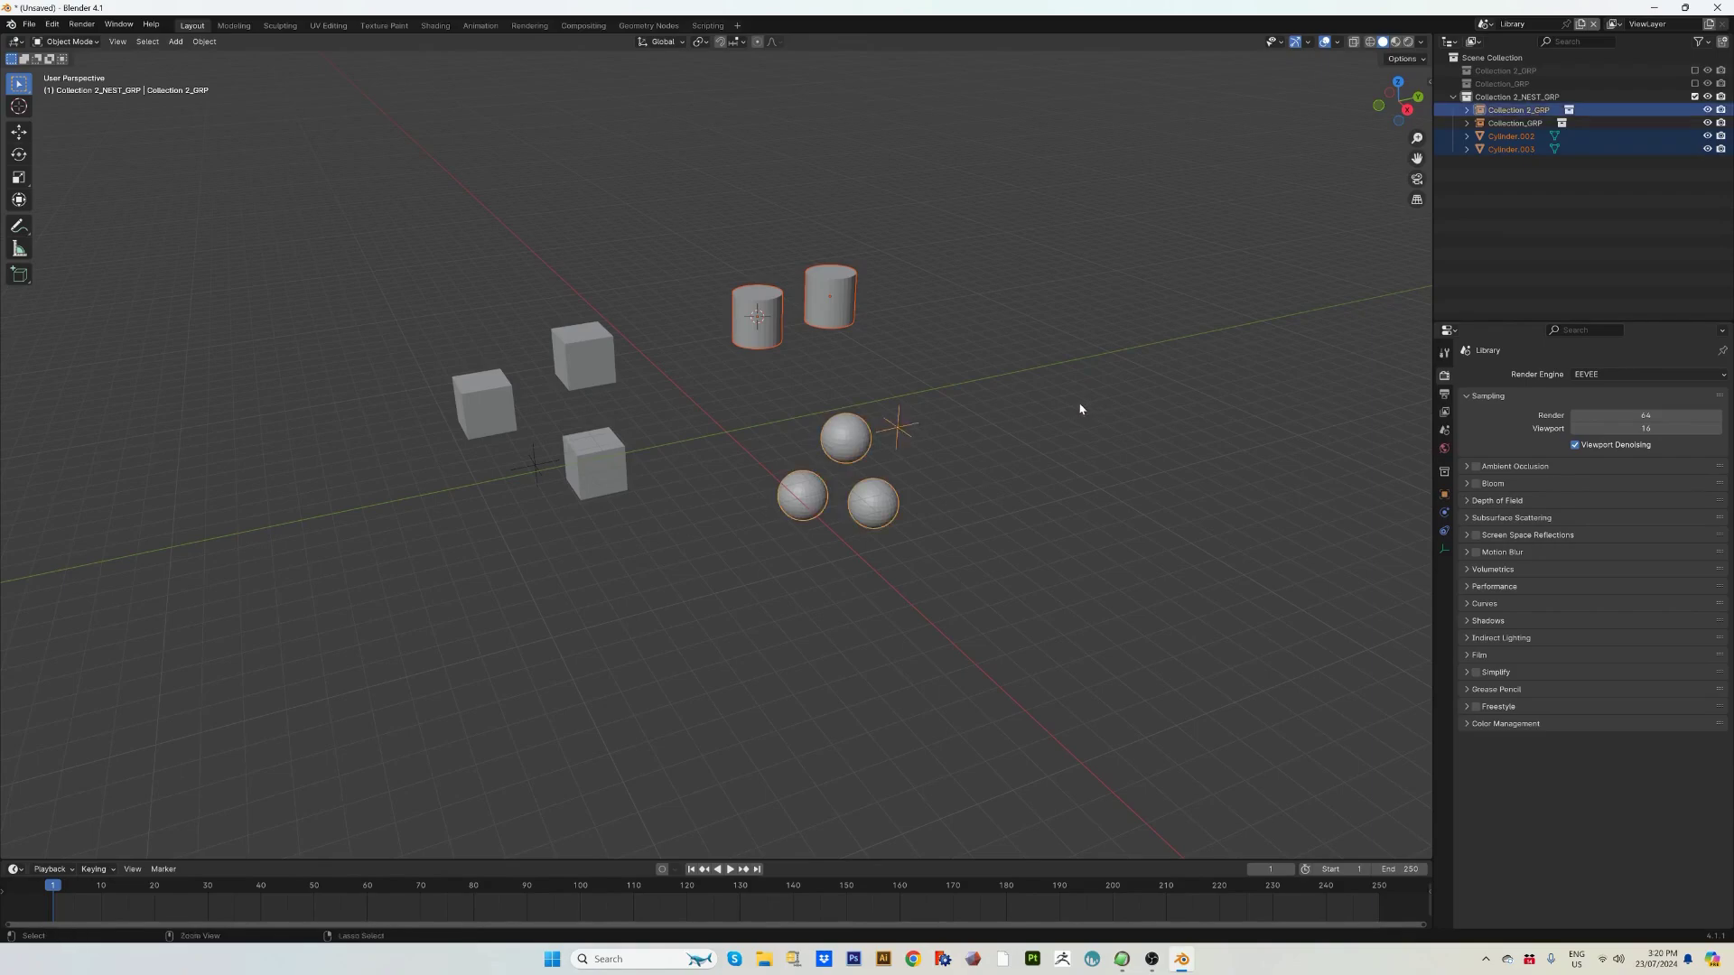
key(ctrl+p)
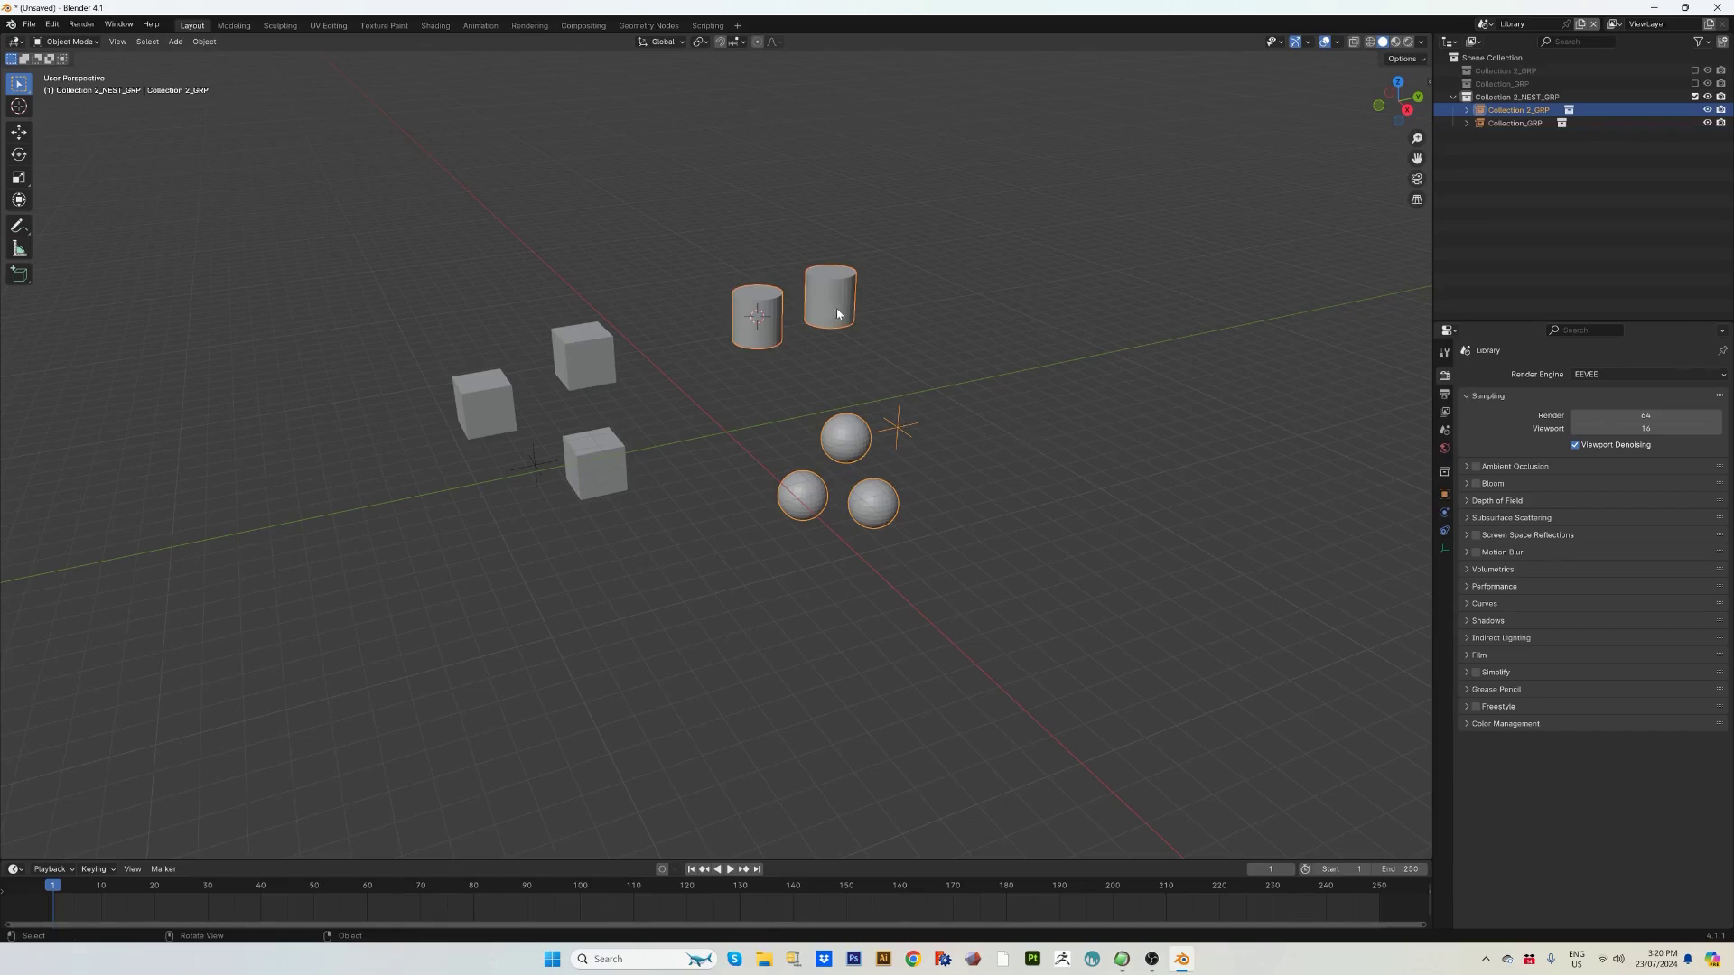
key(g)
click(1033, 386)
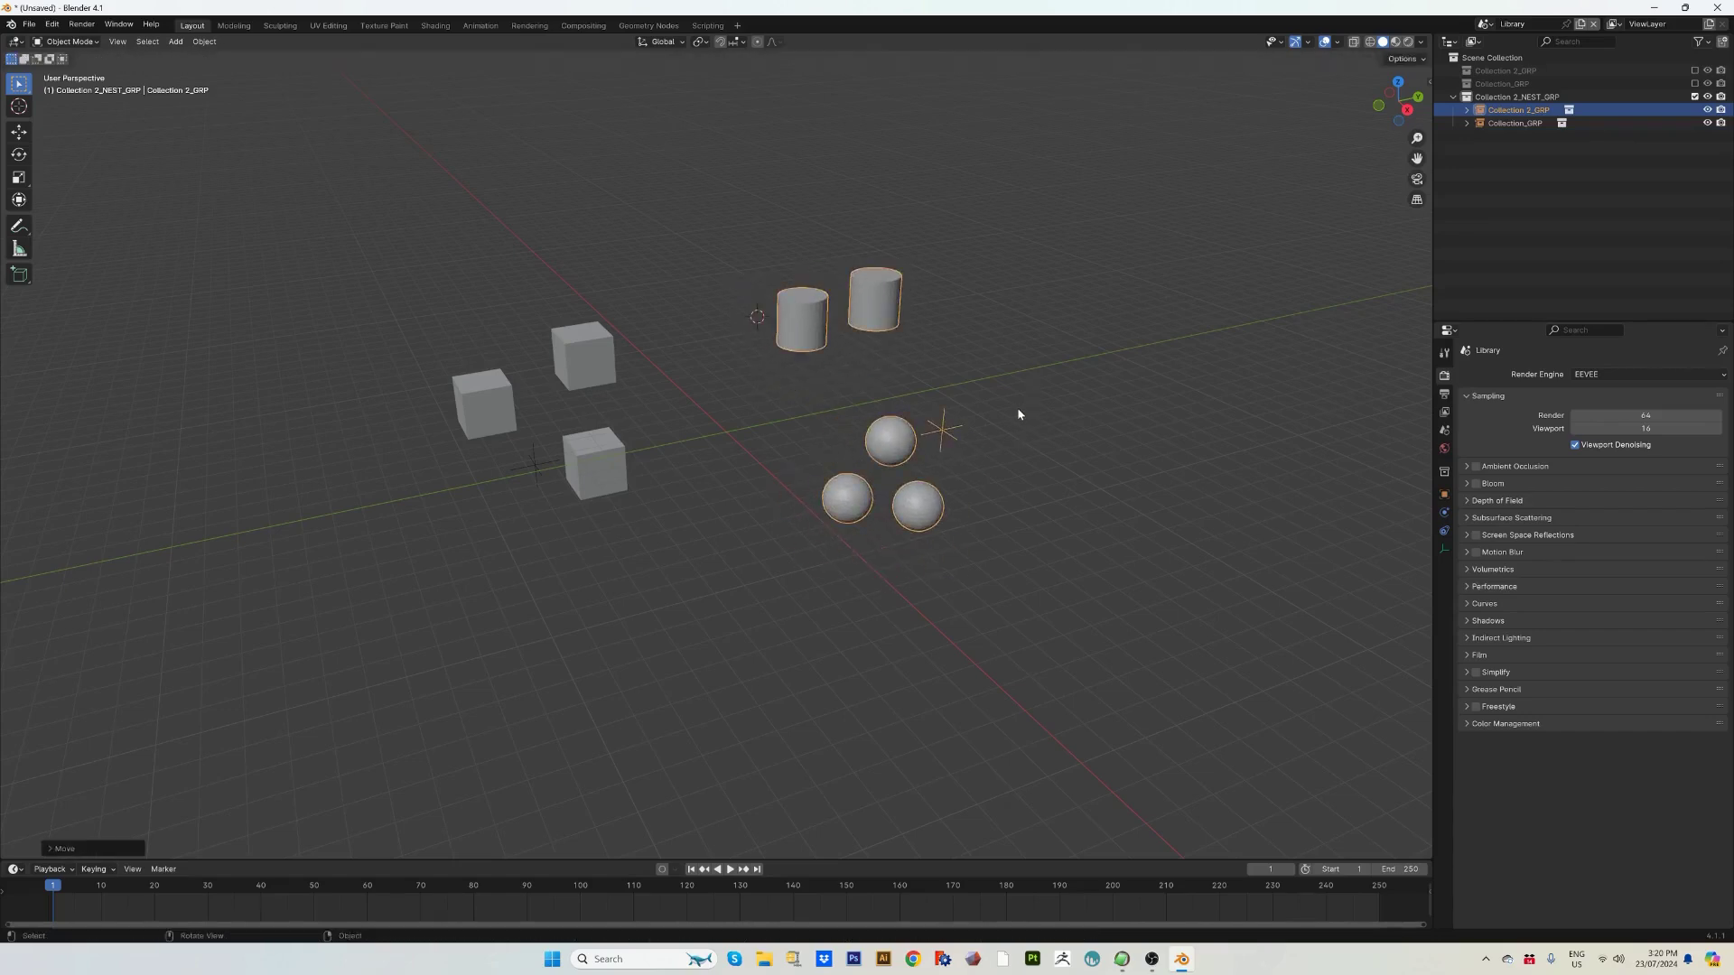
key(ctrl+shift)
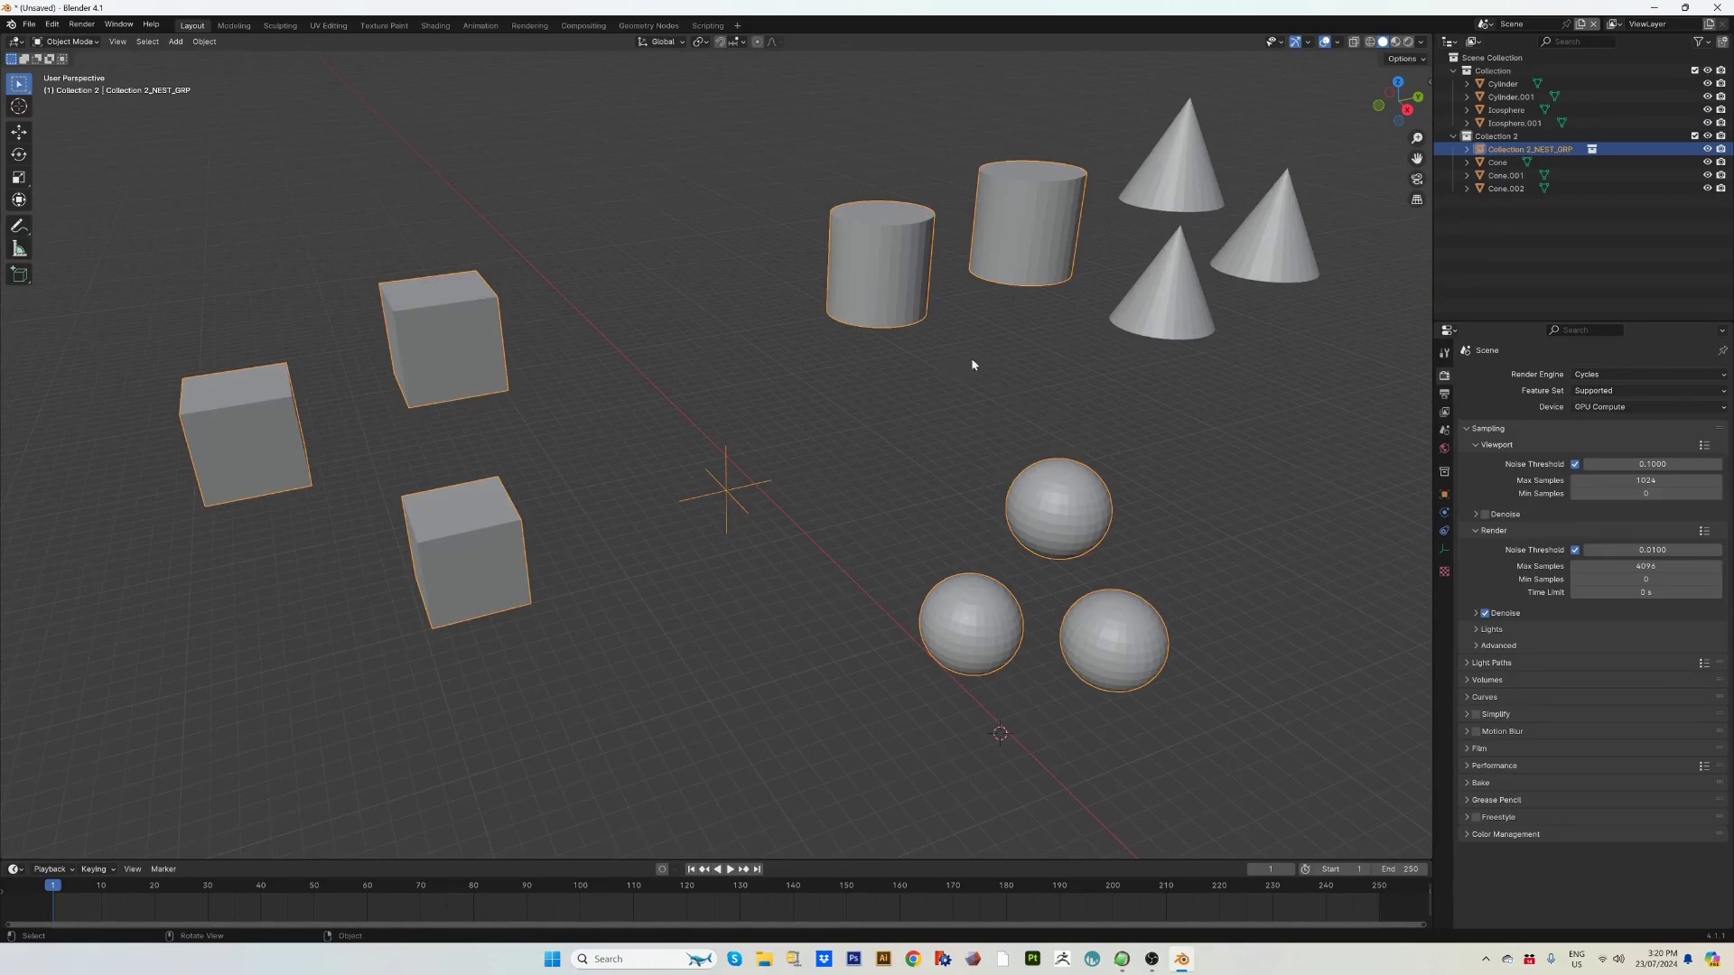
Move the nested cubes, cylinders and spheres group up-left, away from the three cones.
scroll(1036, 391, down, 3)
key(g)
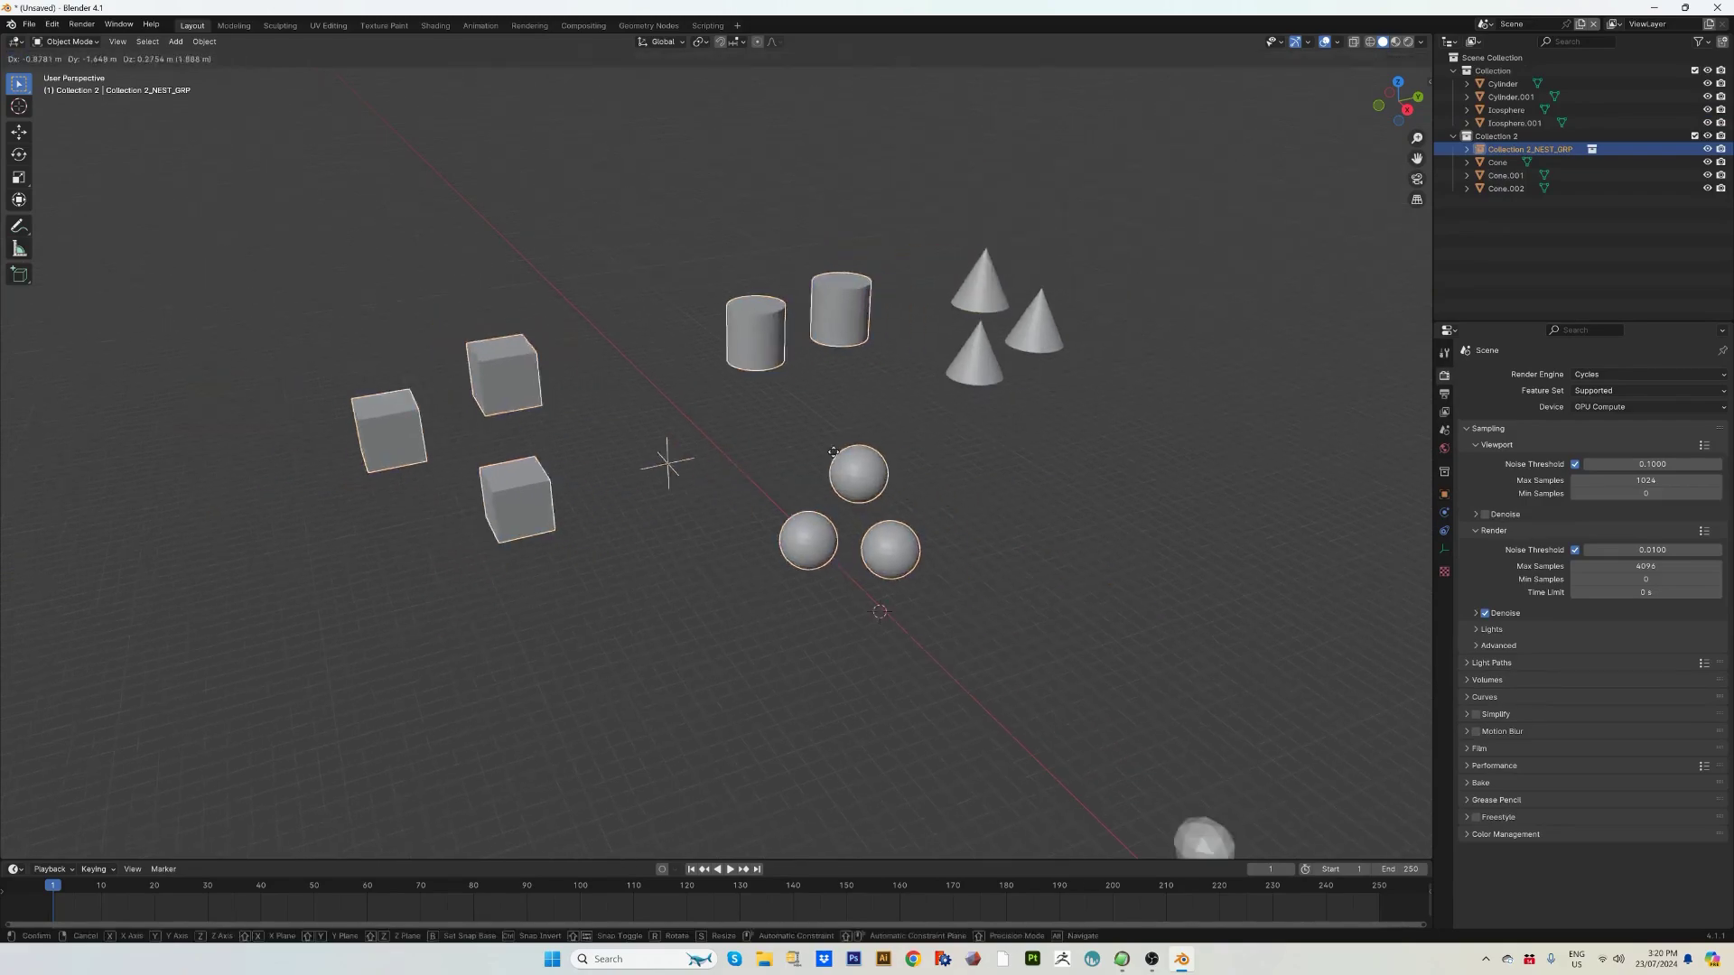
click(356, 327)
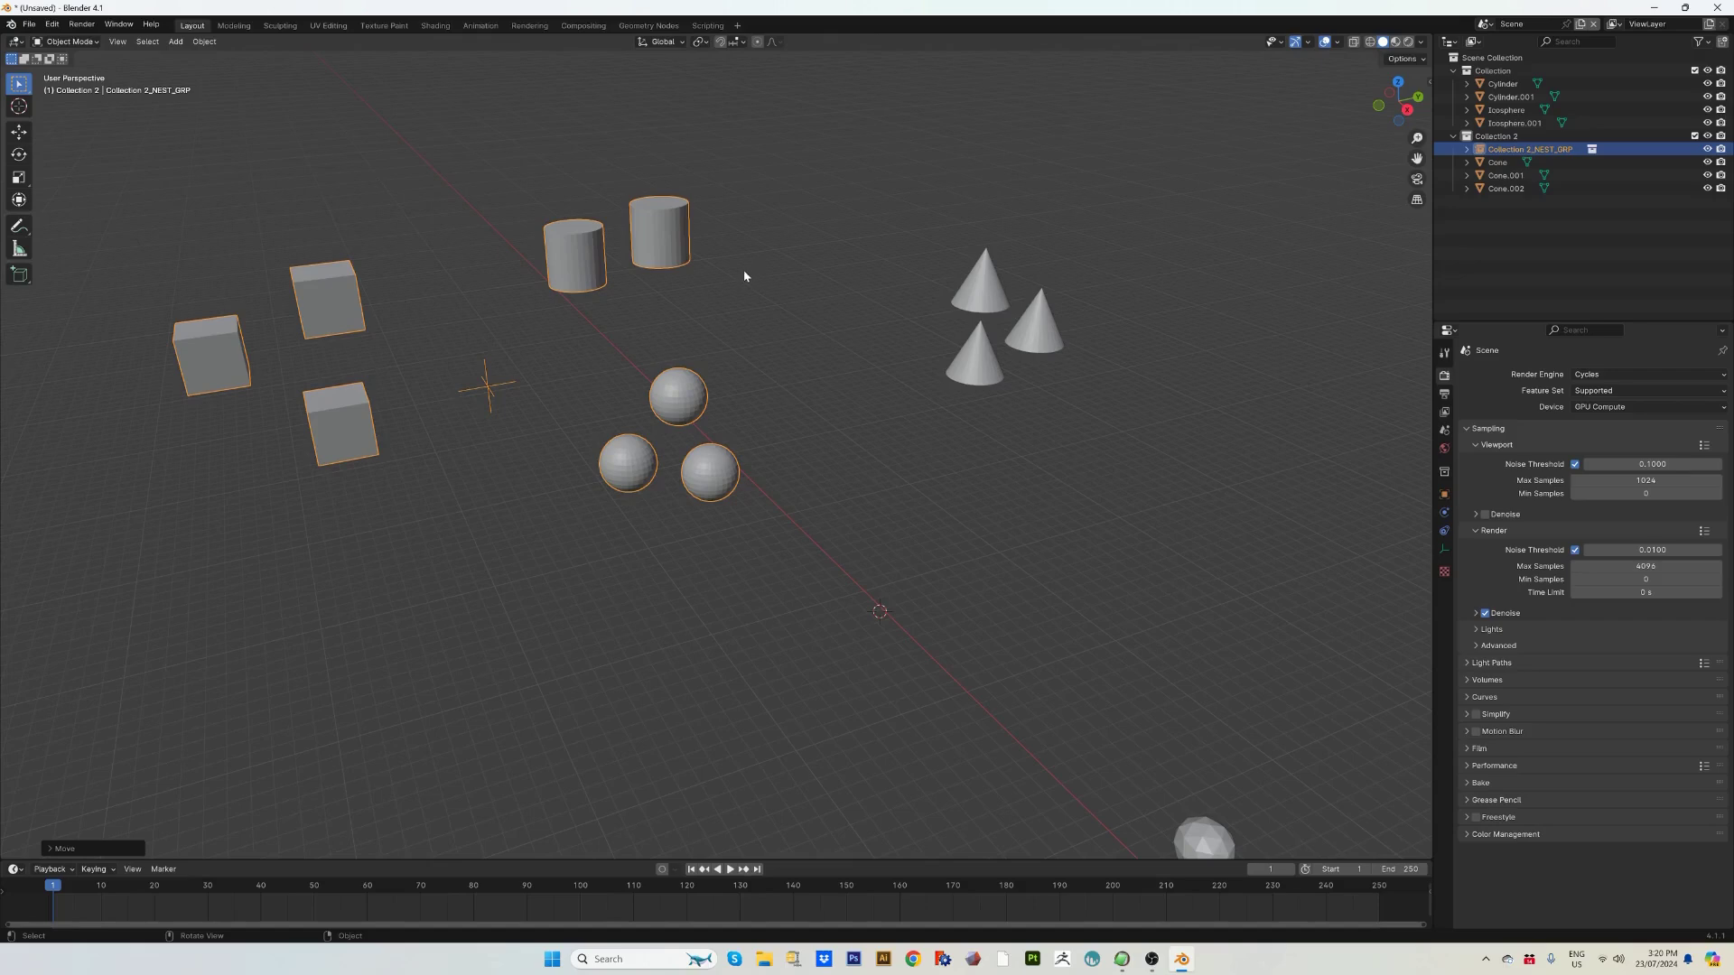
Show the grouping add-on's shortcut help from the group pie menu, then dismiss it.
scroll(744, 269, down, 2)
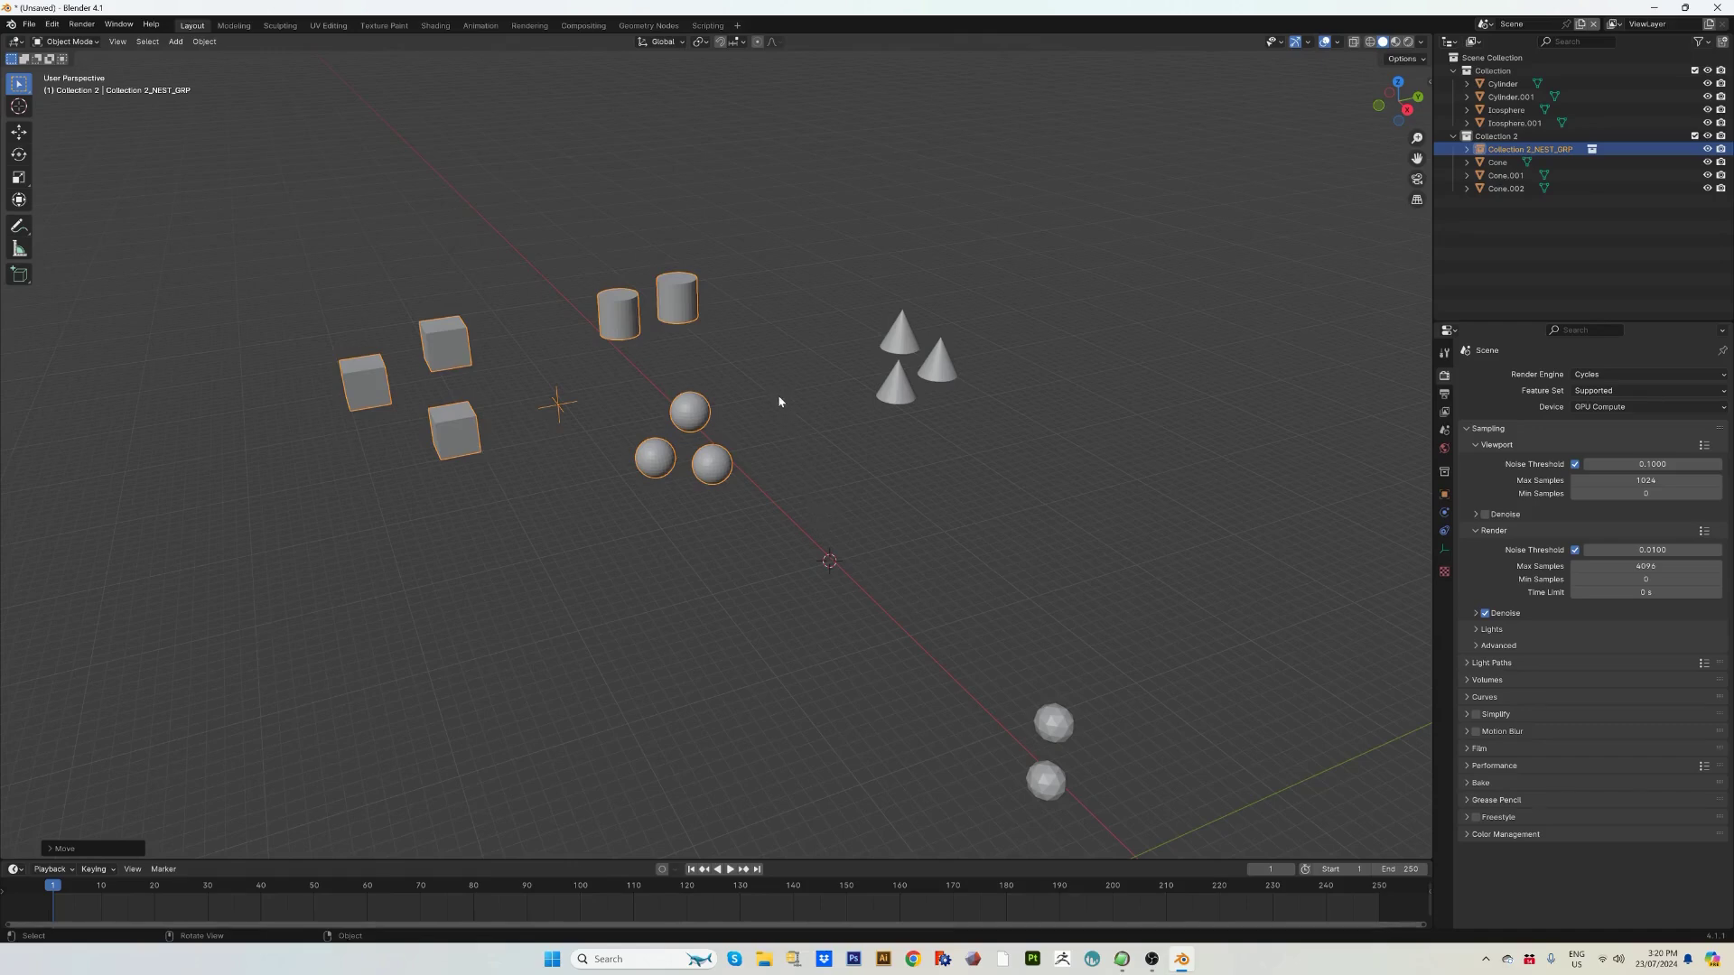
key(shift+g)
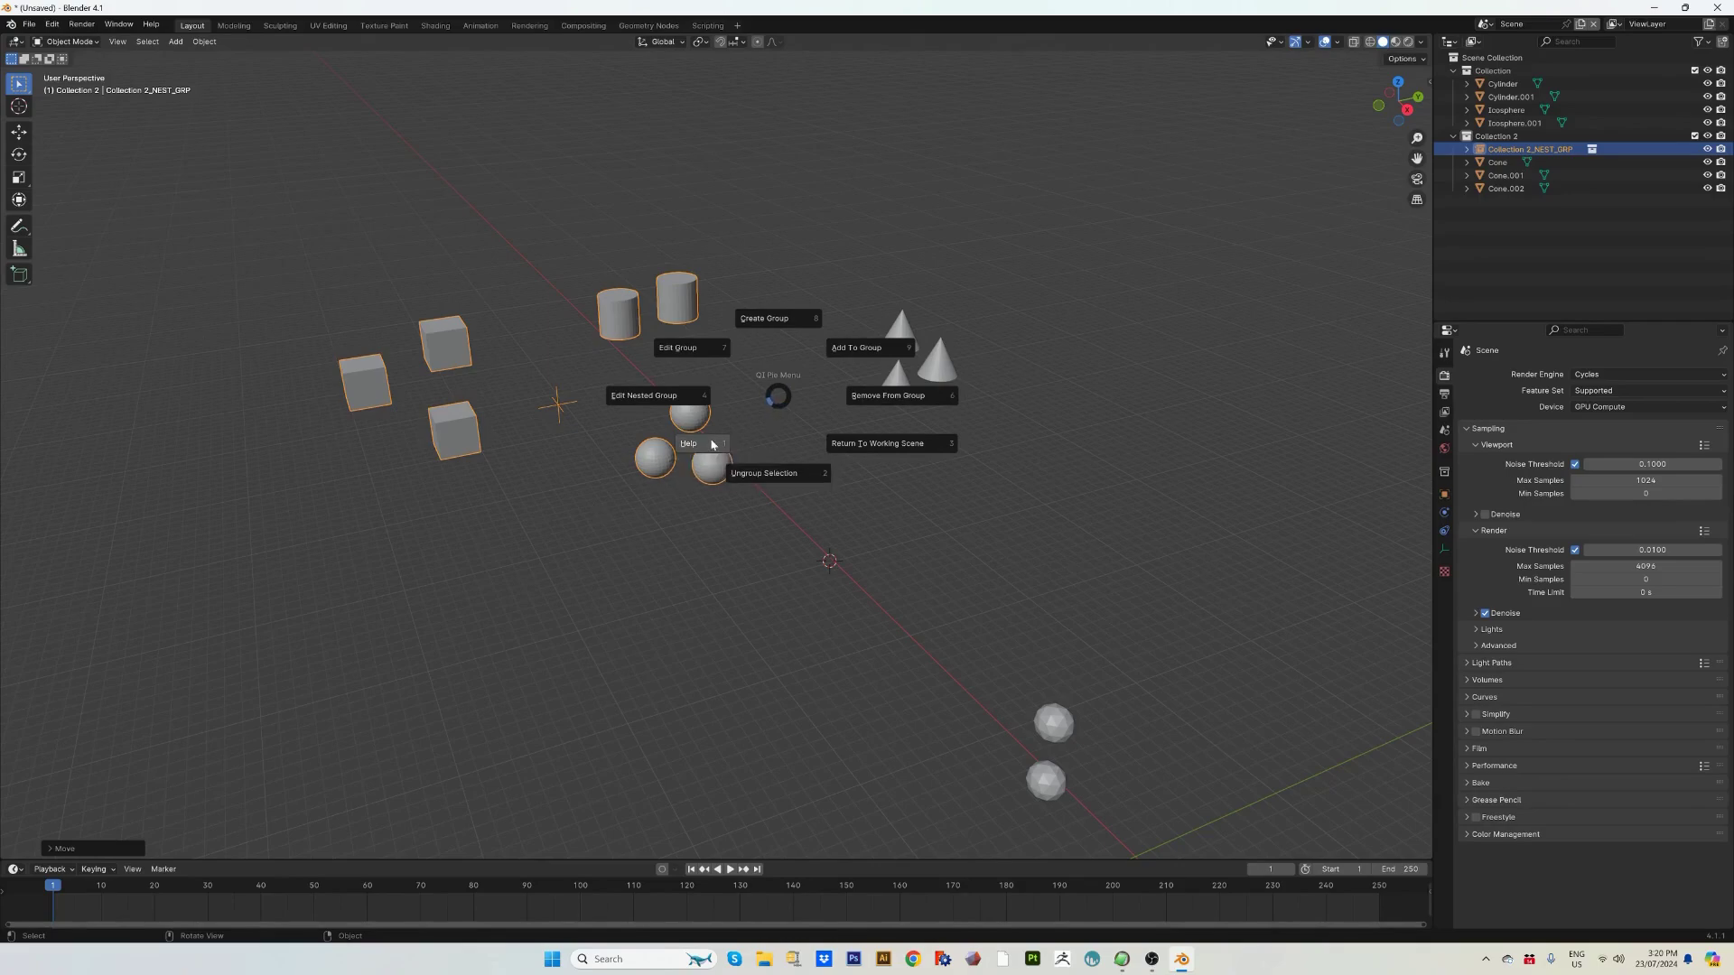
click(712, 447)
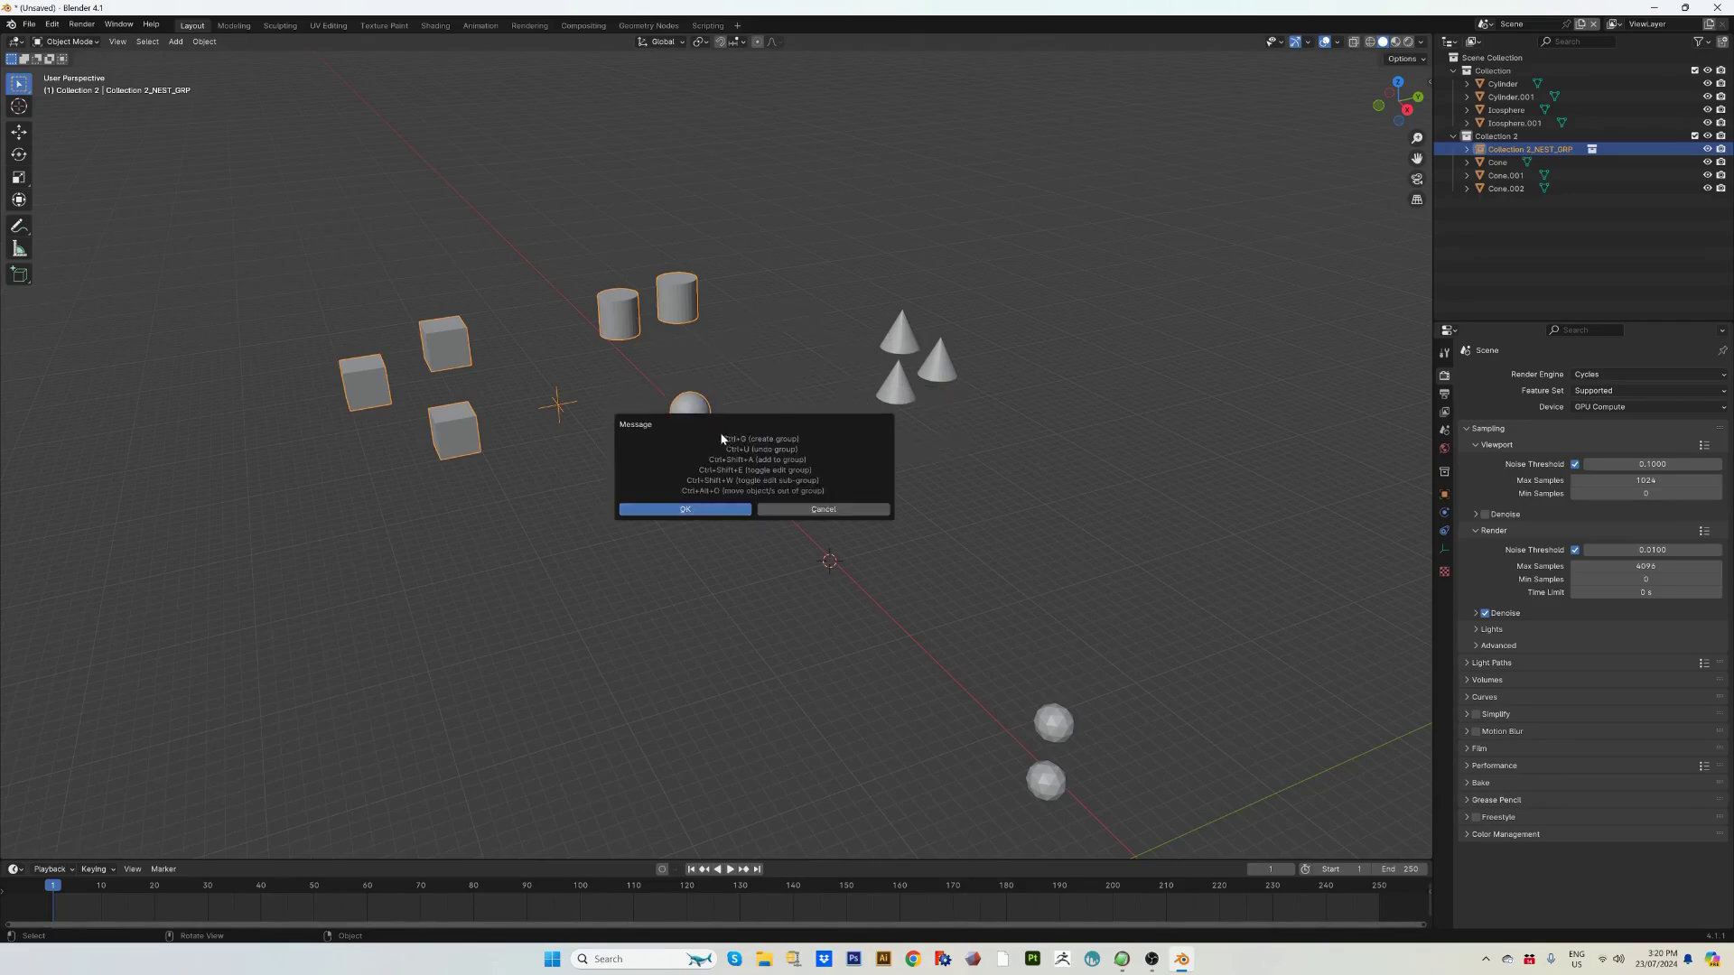
click(700, 511)
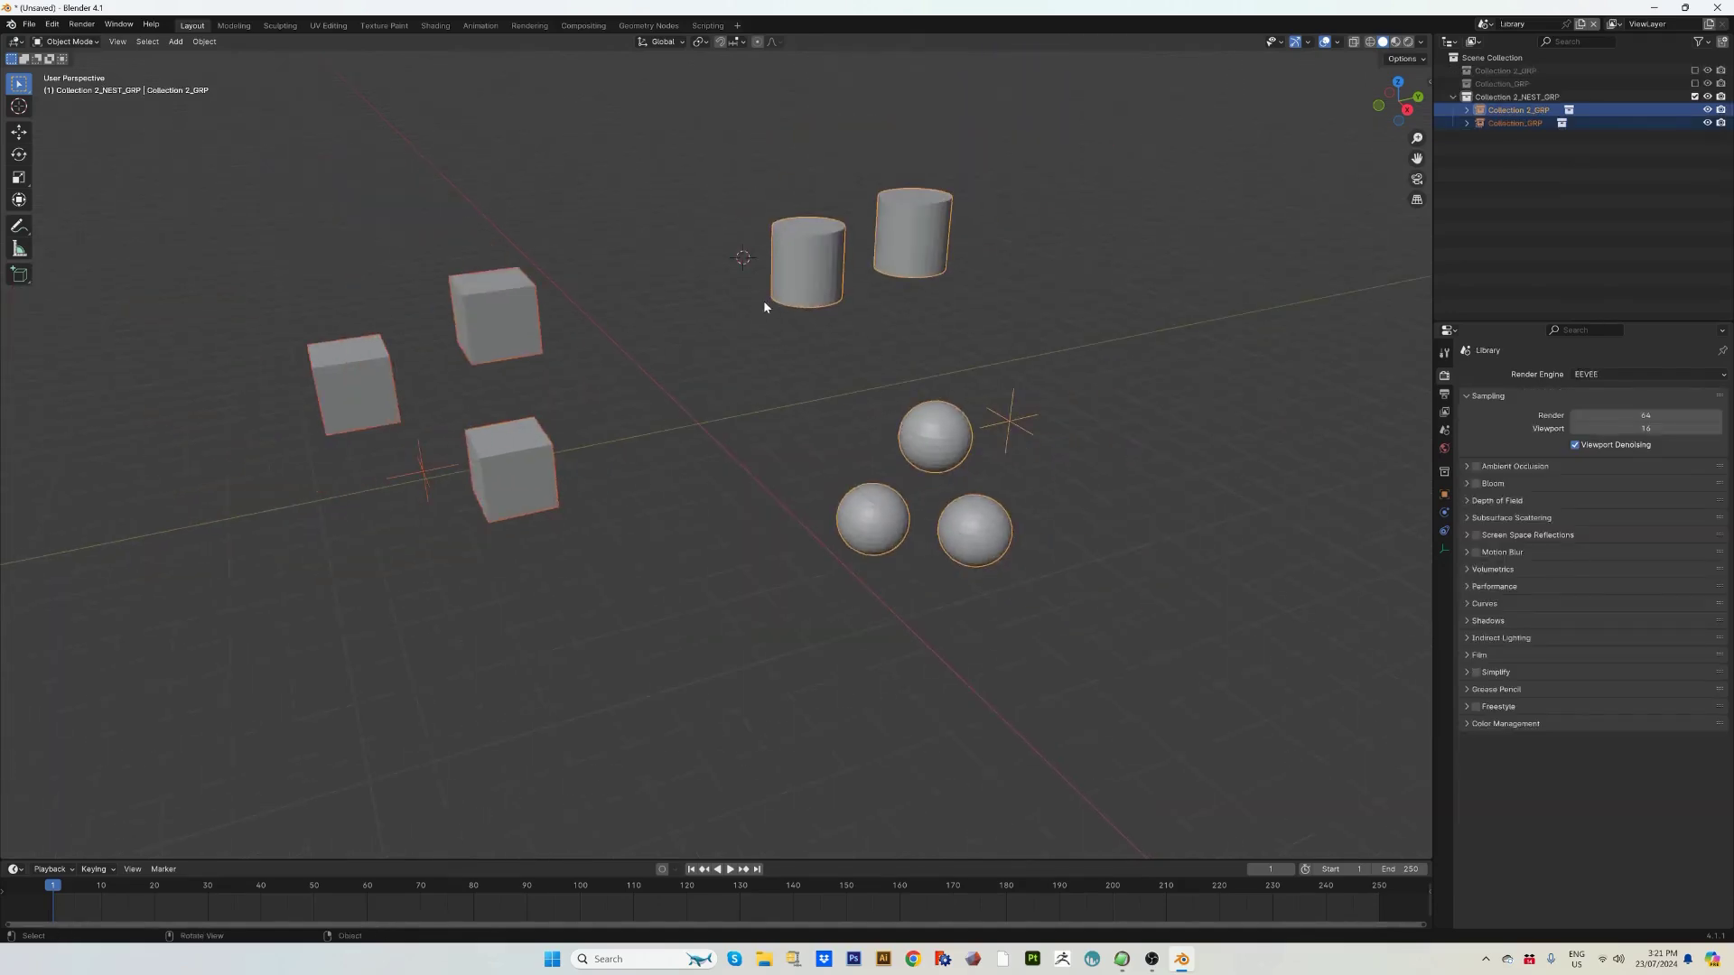
Select both the cubes group and the cylinders-and-spheres group in the Library scene.
scroll(764, 307, down, 2)
click(815, 421)
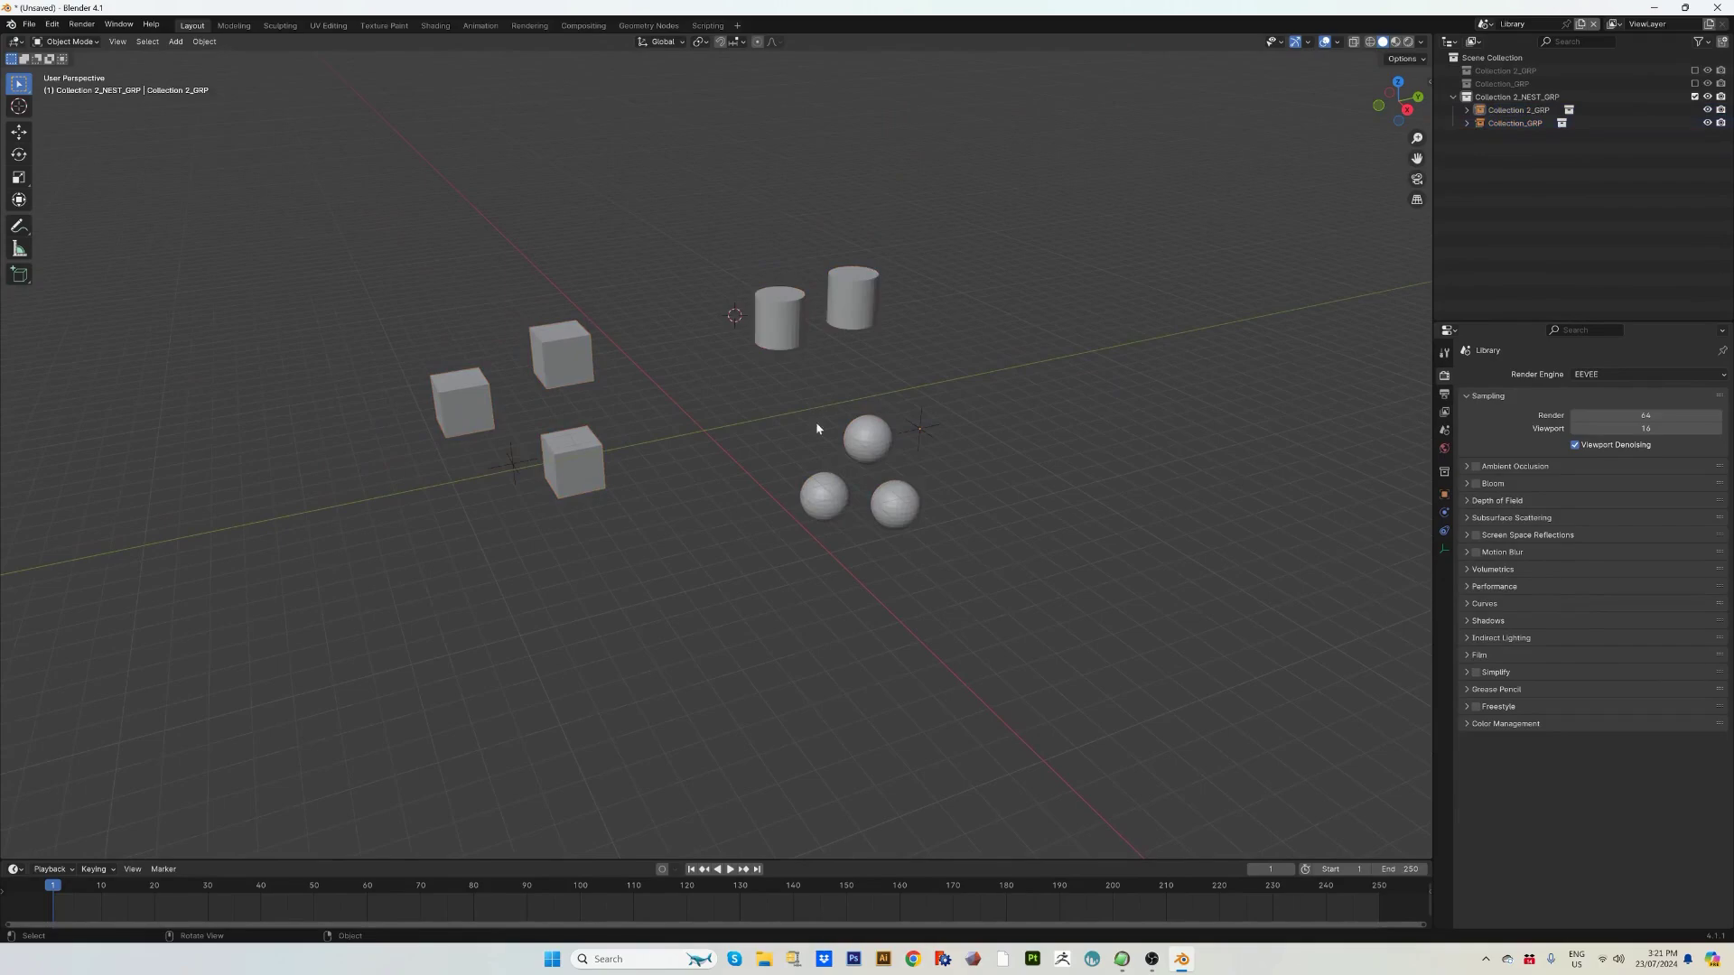
click(872, 449)
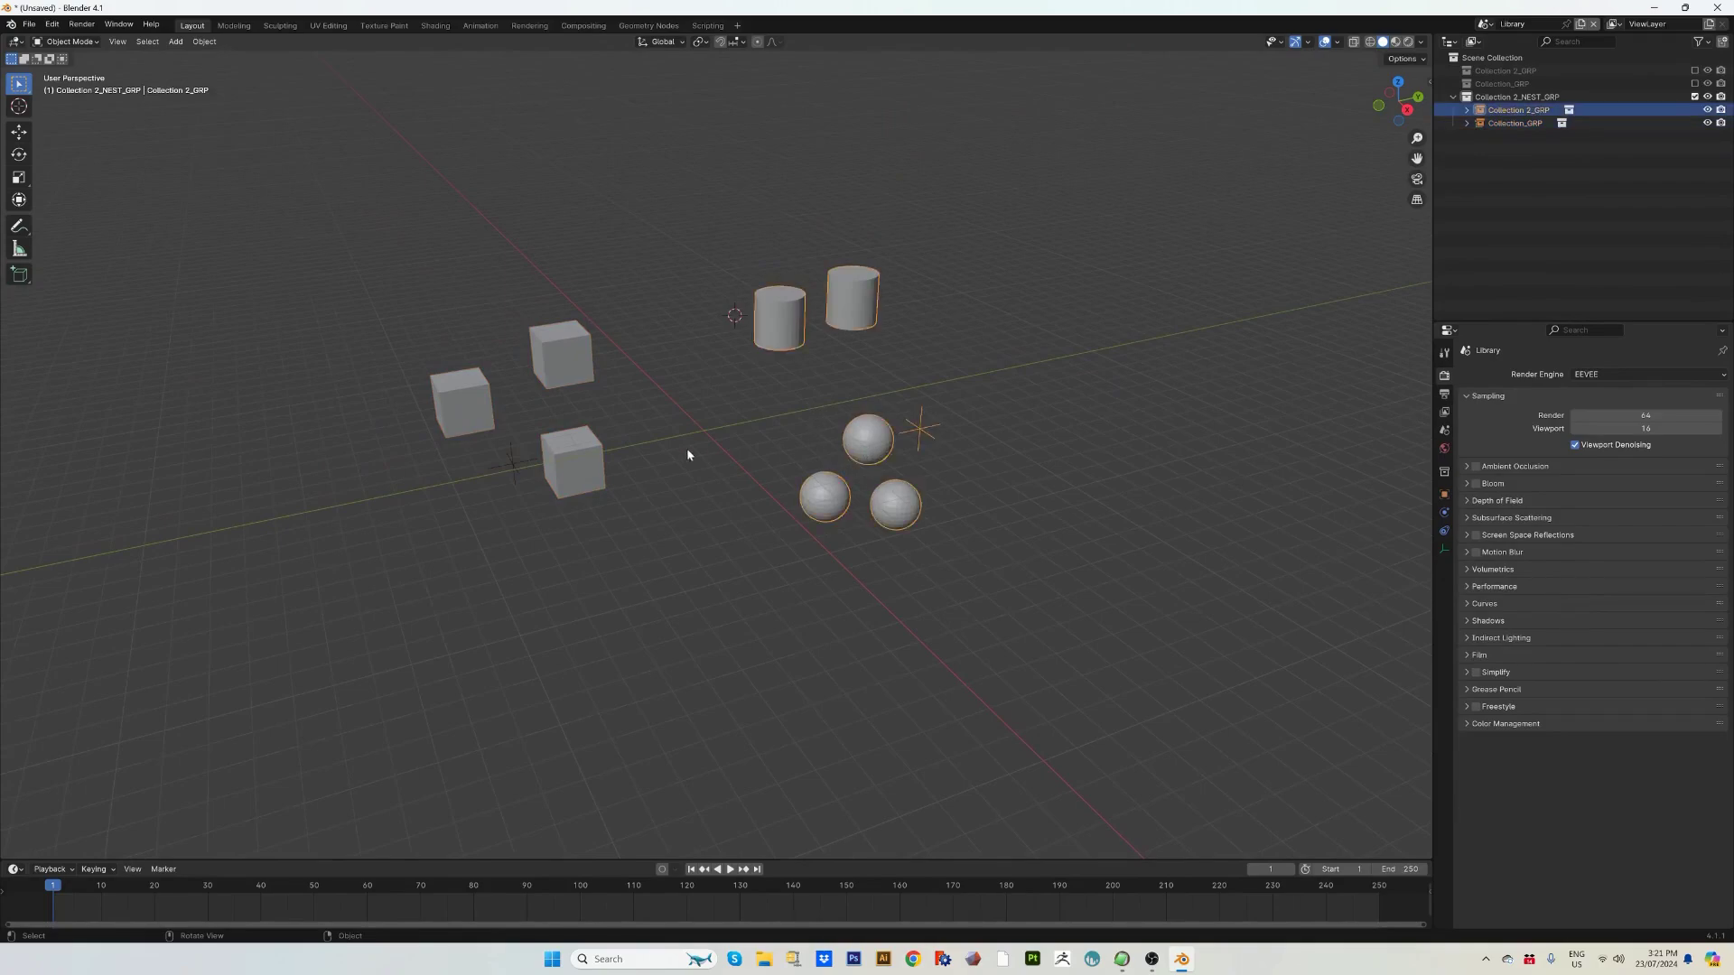
click(578, 469)
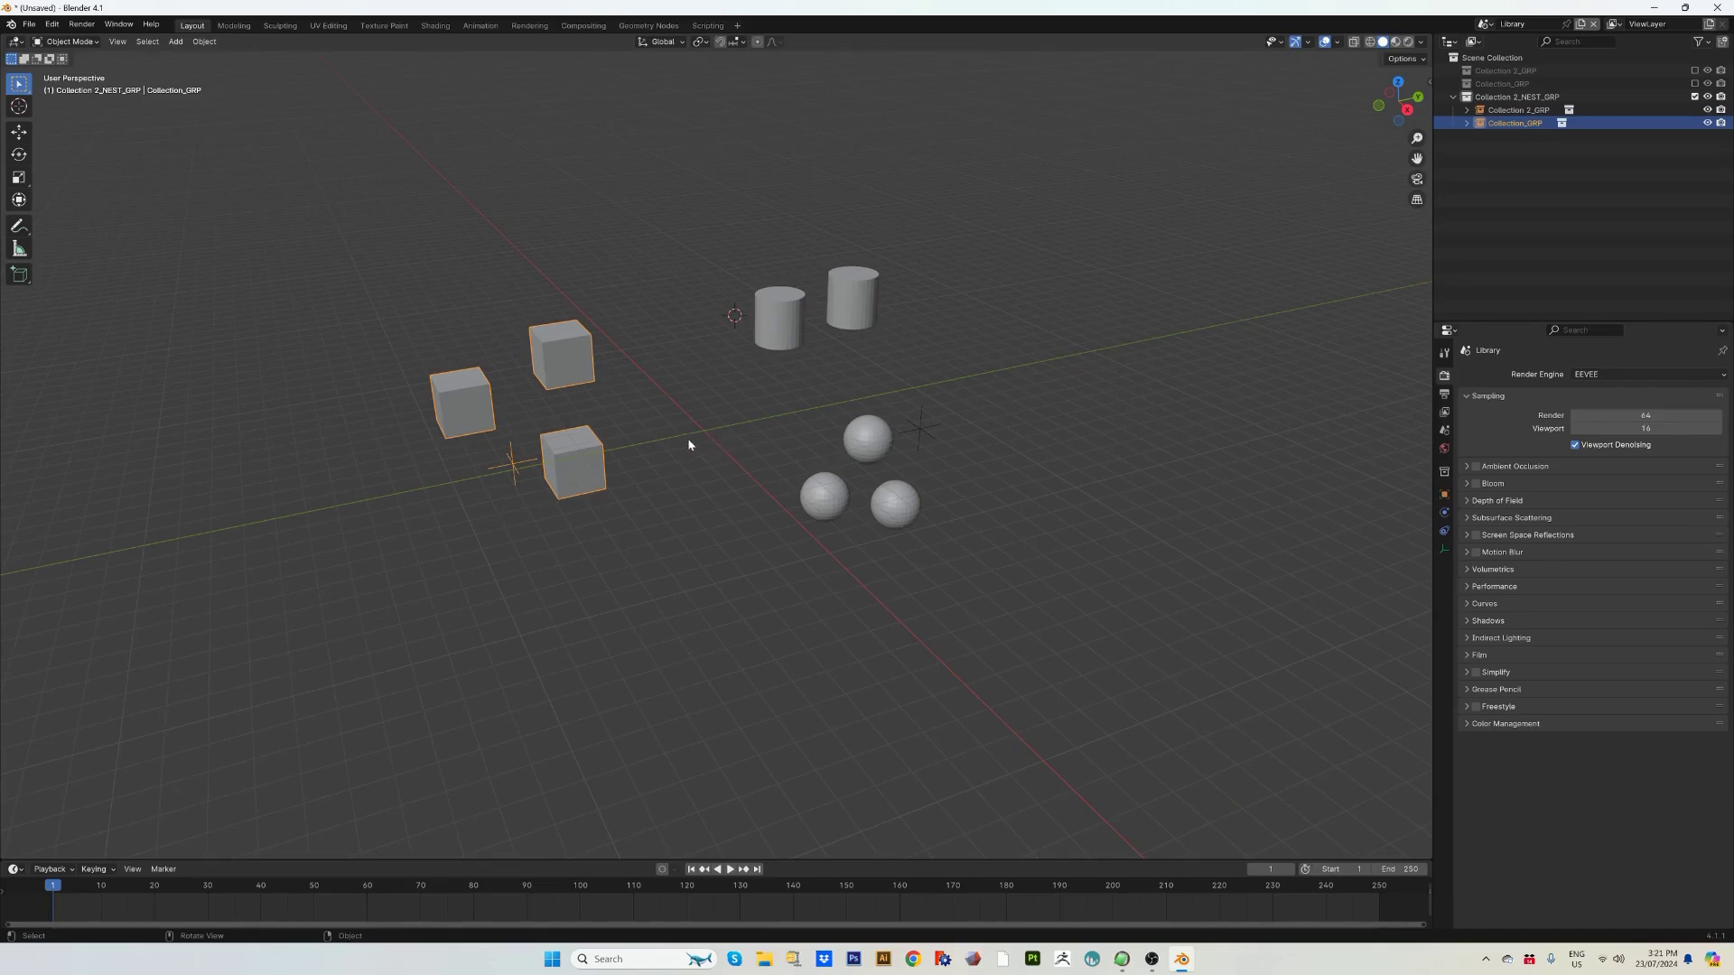
click(871, 441)
shift+click(587, 459)
Try grouping the two selected groups, dismiss the edit-mode warning, and deselect everything.
shift+right_click(709, 439)
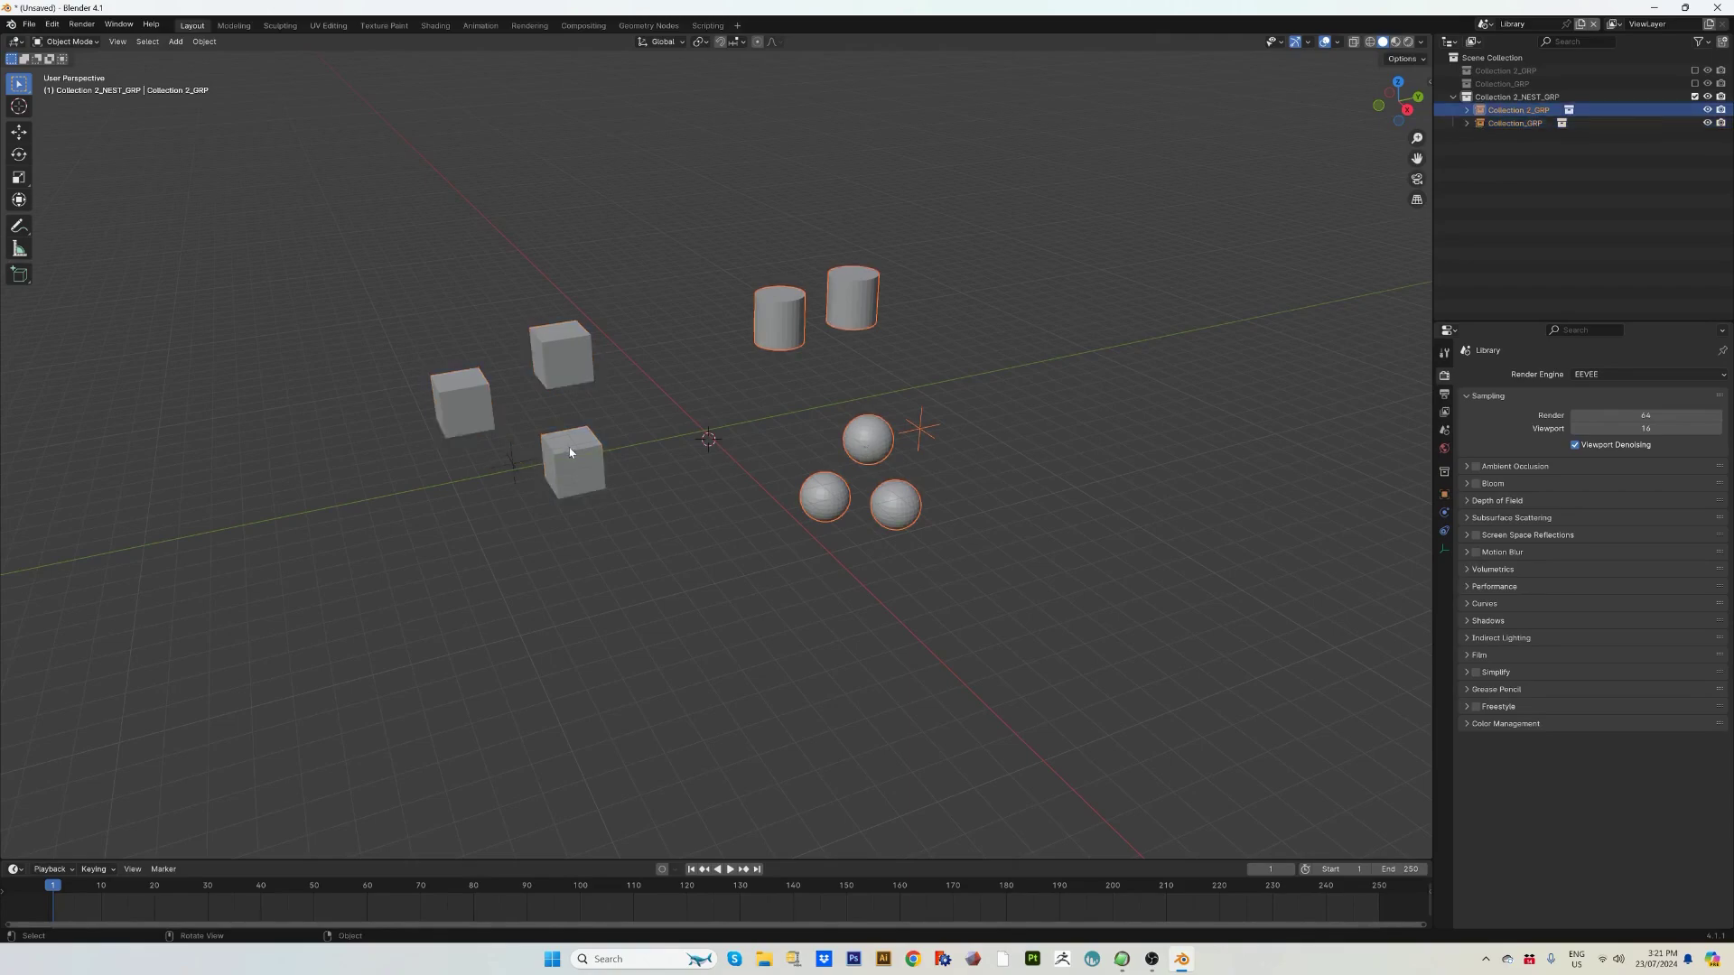
key(ctrl+g)
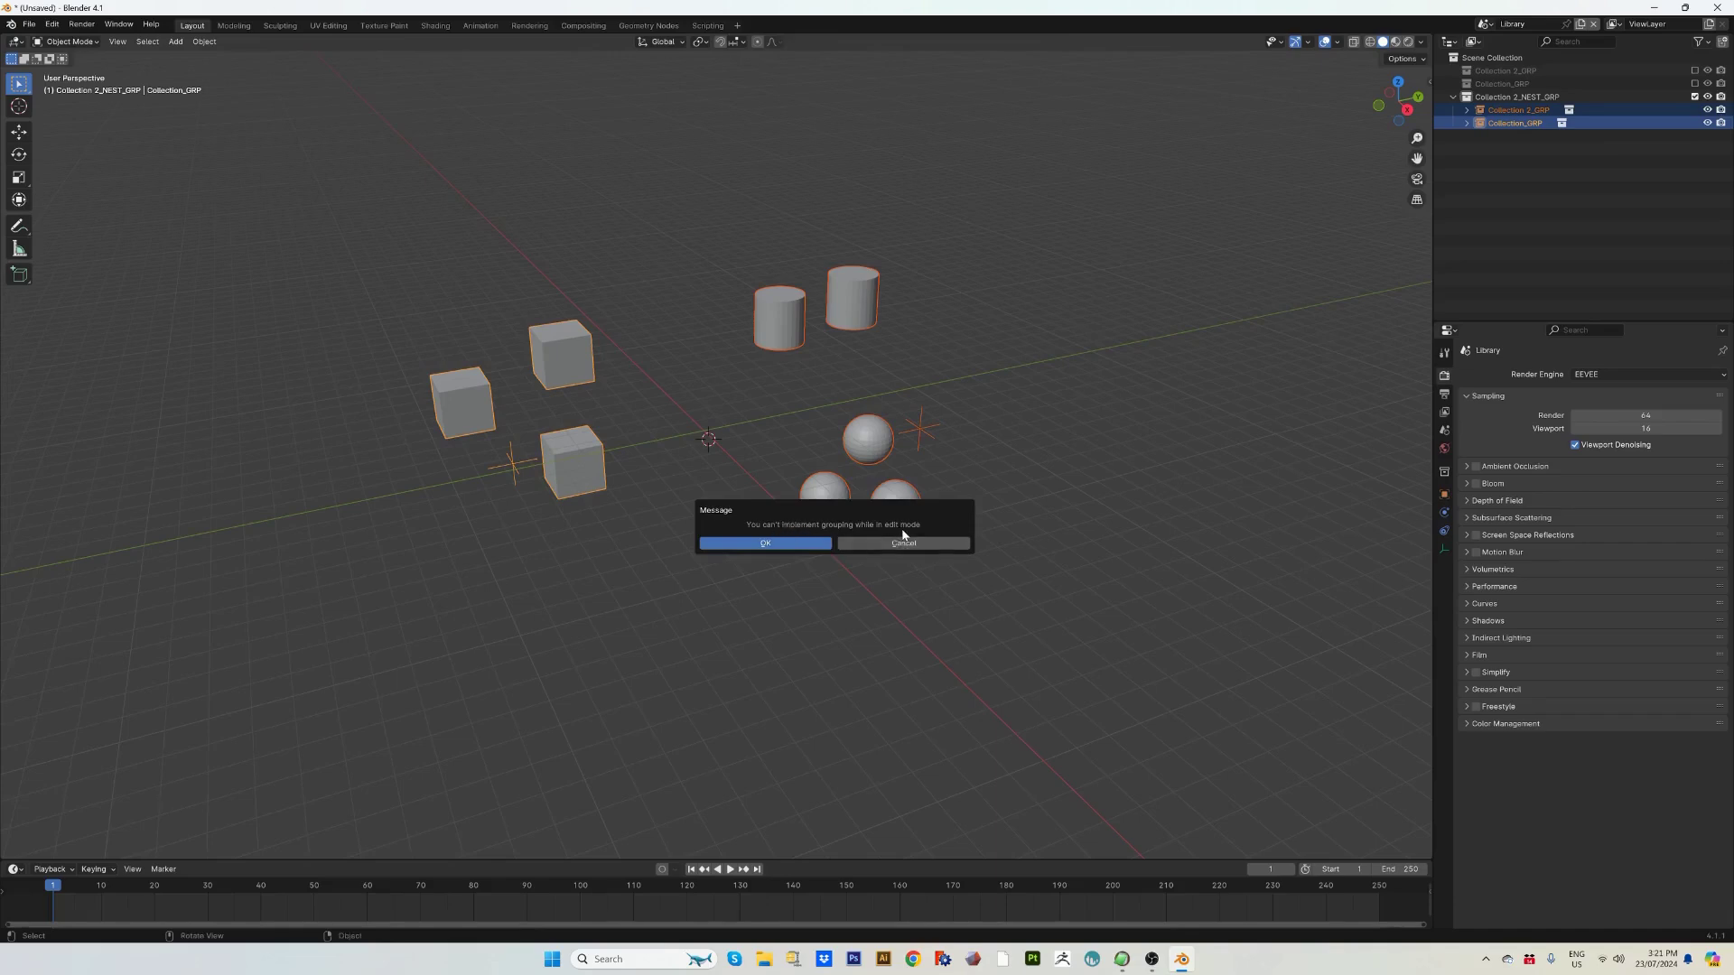
click(806, 546)
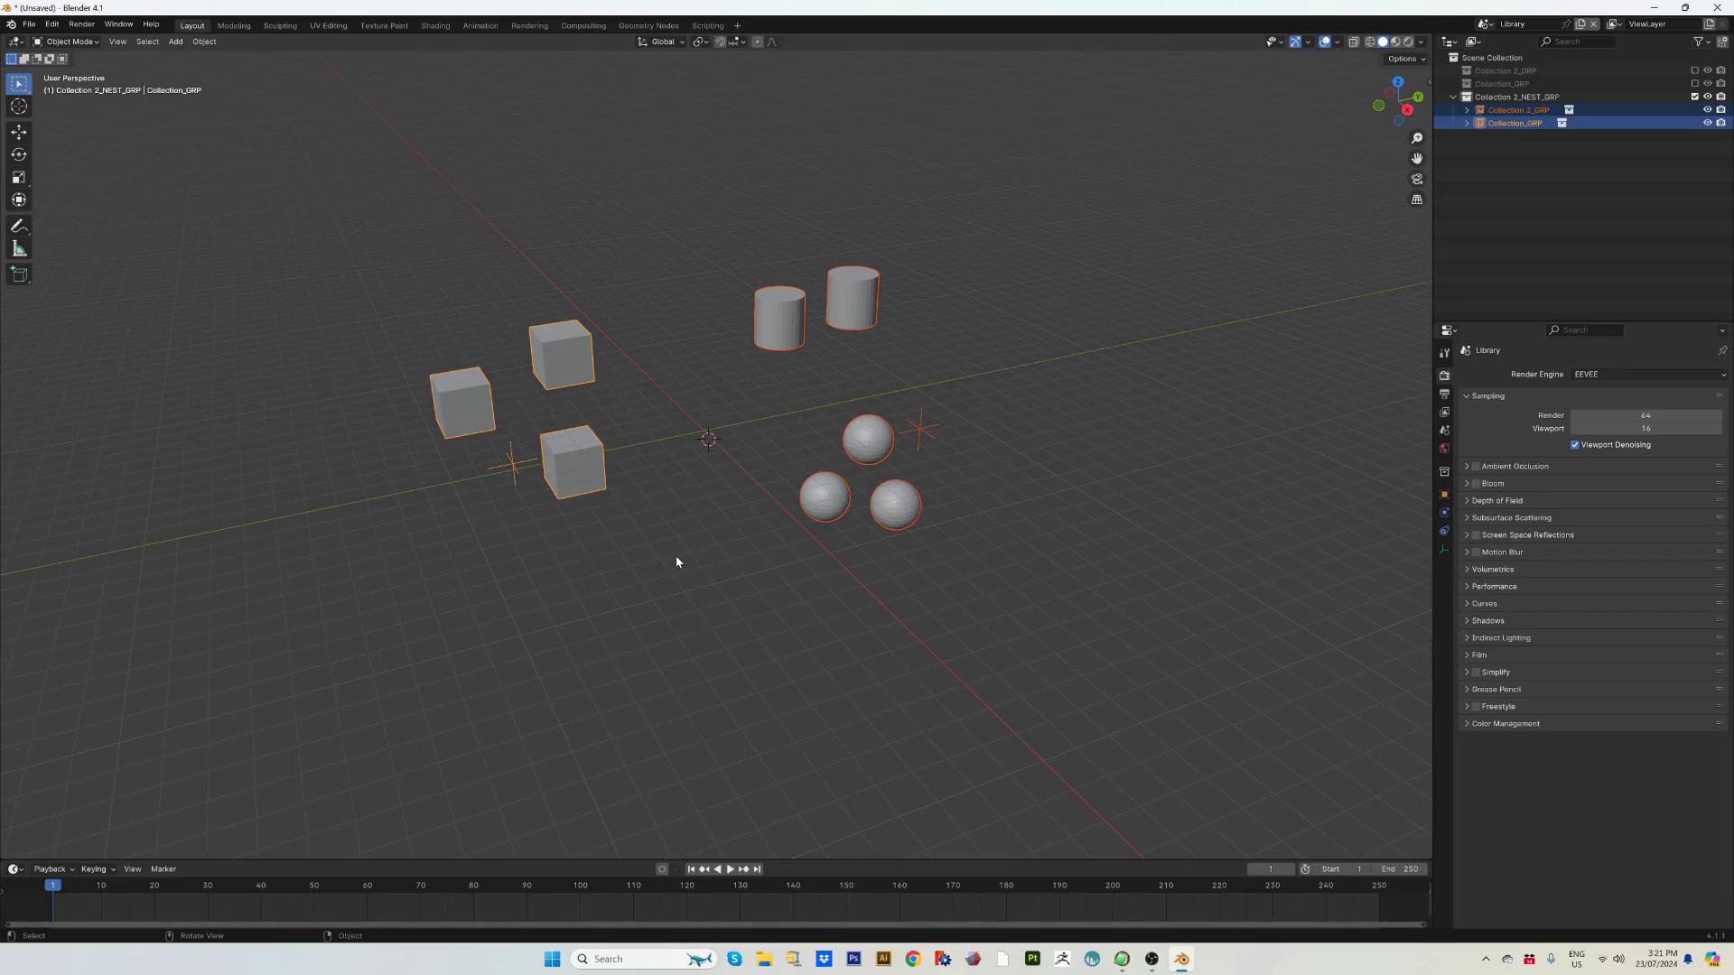
click(686, 557)
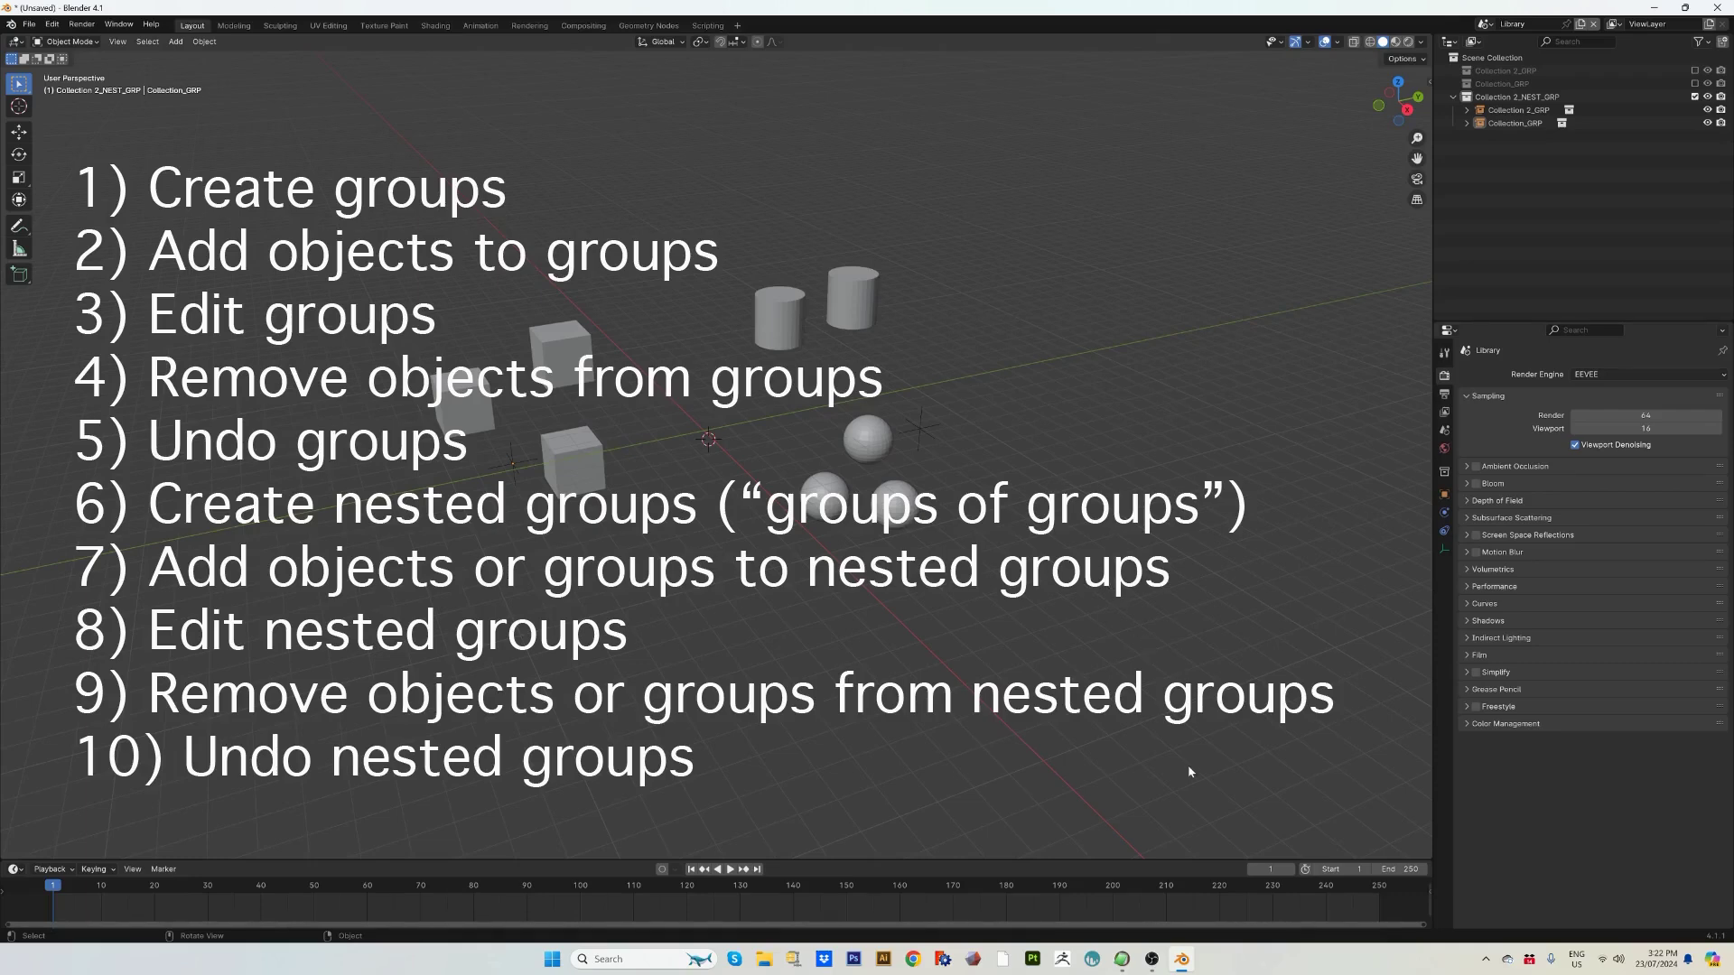
mouse_move(1181, 959)
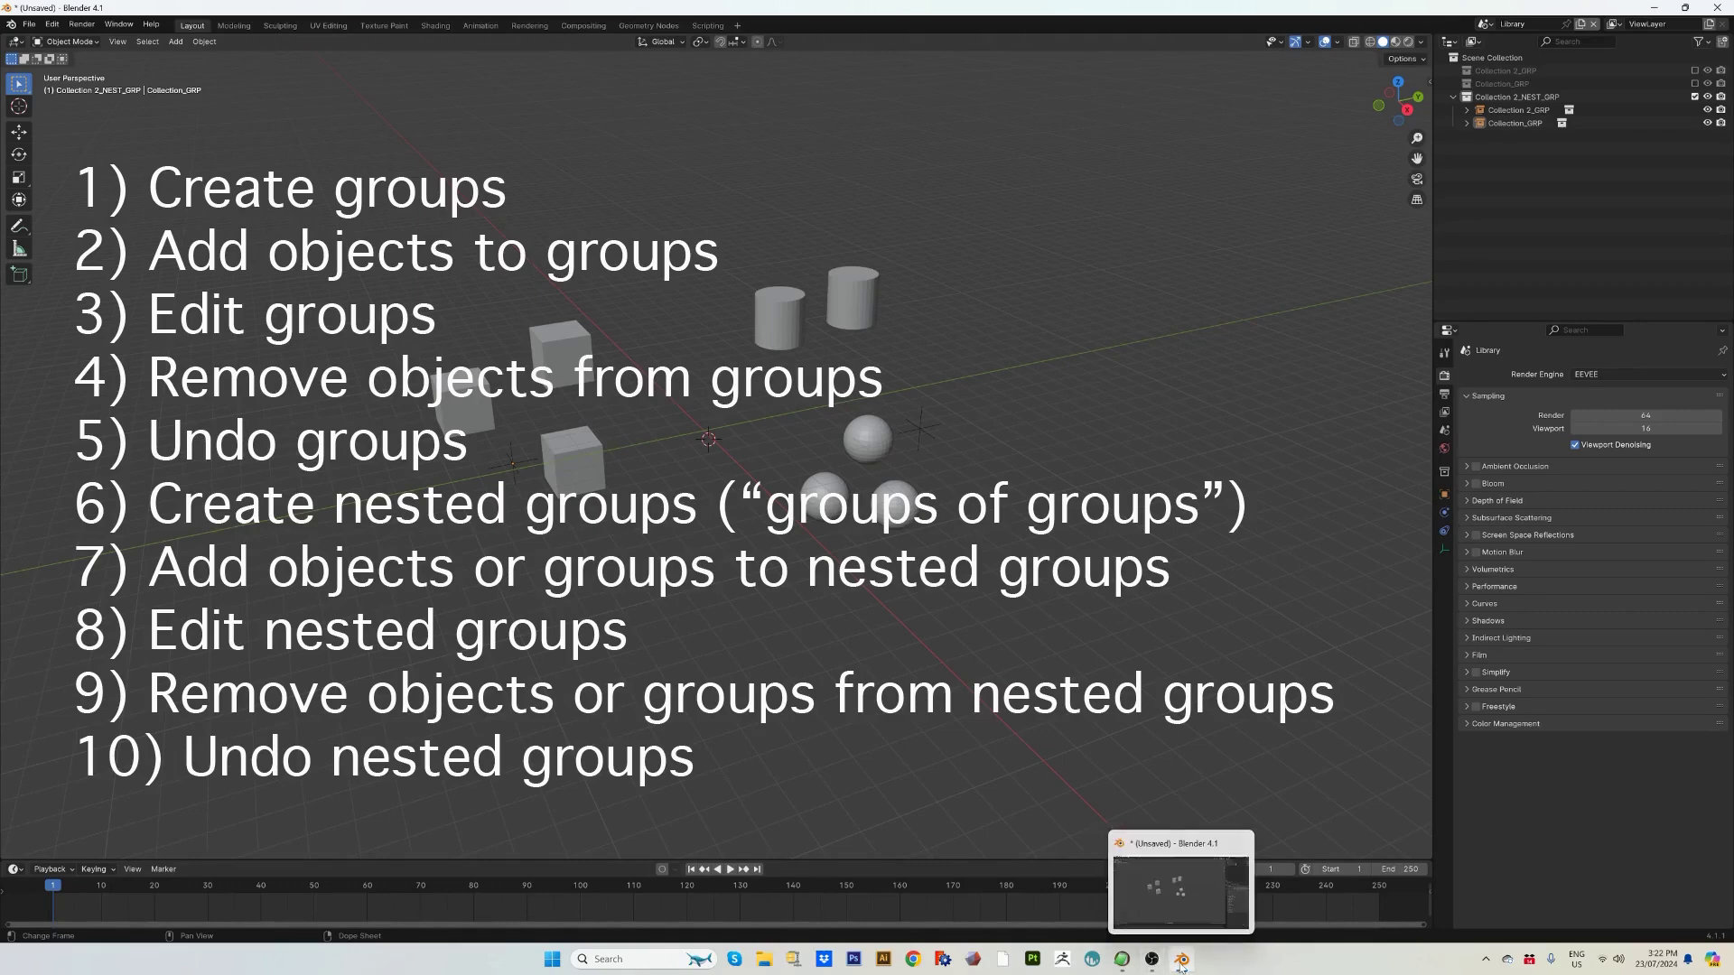
click(1156, 963)
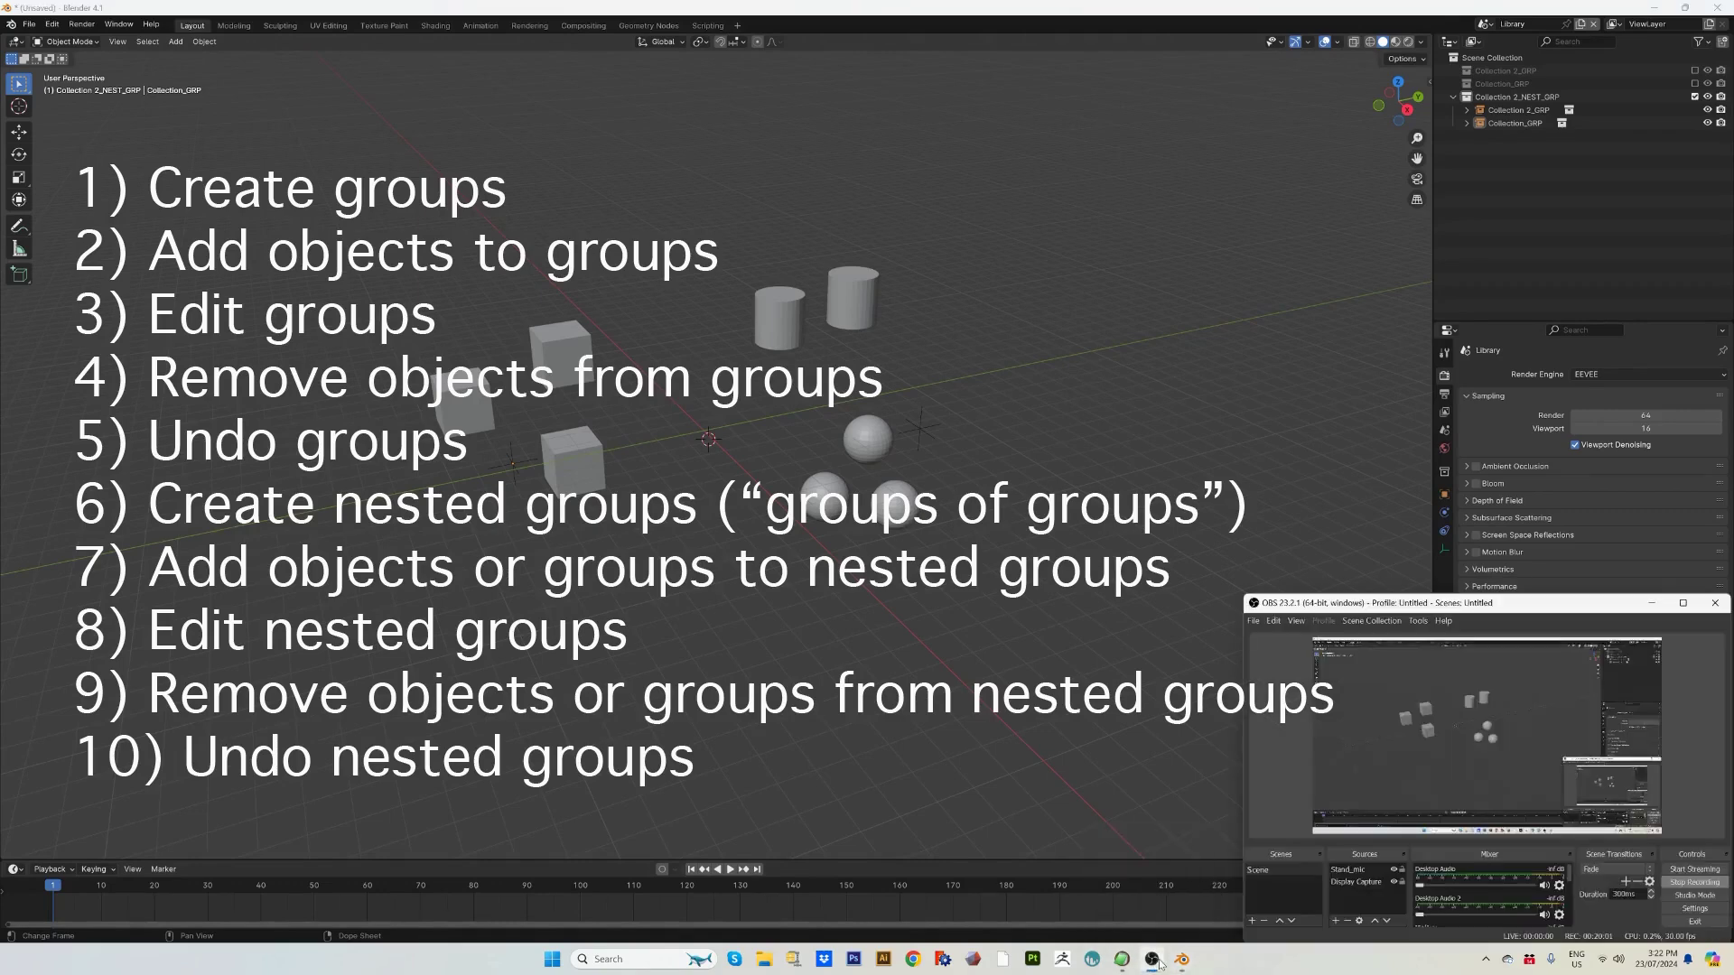